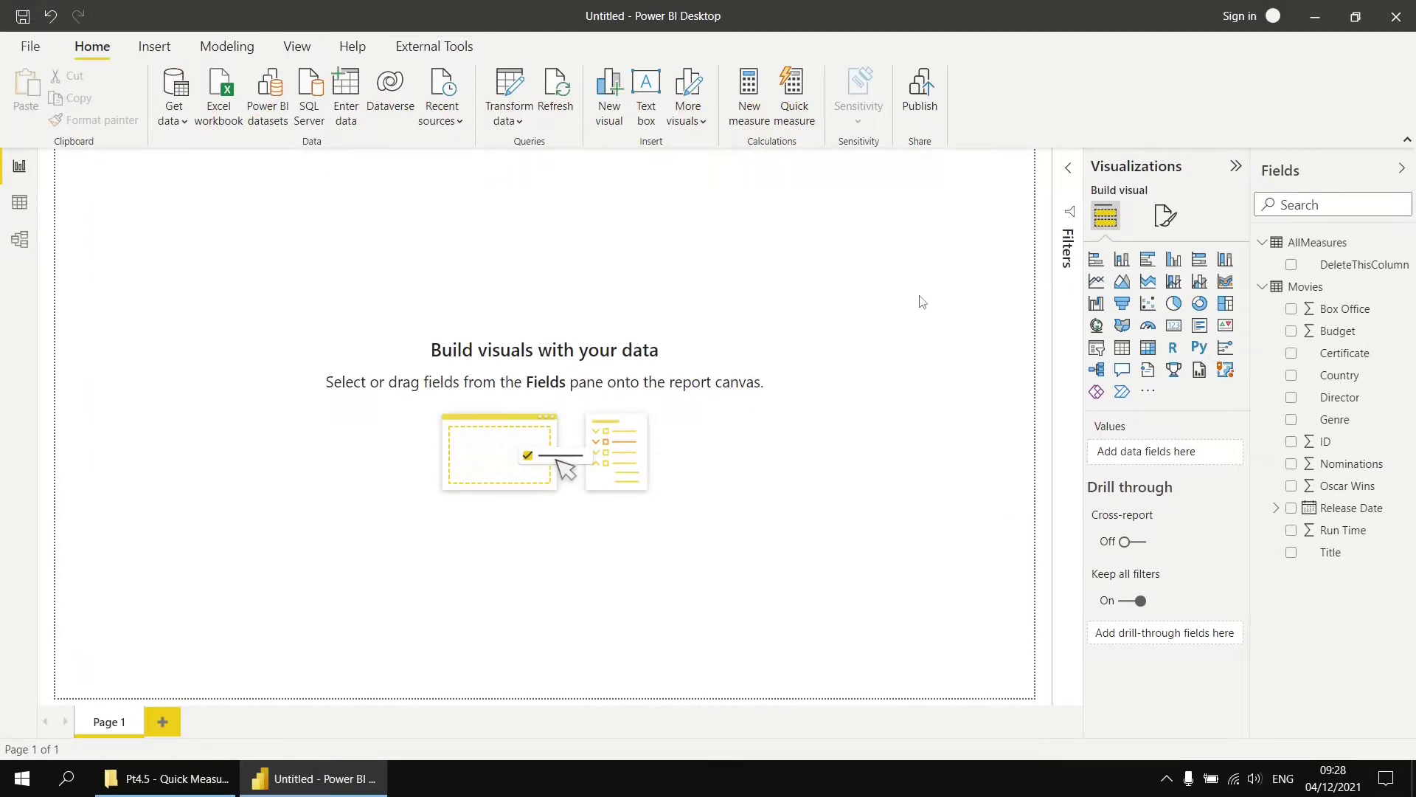
pyautogui.click(180, 777)
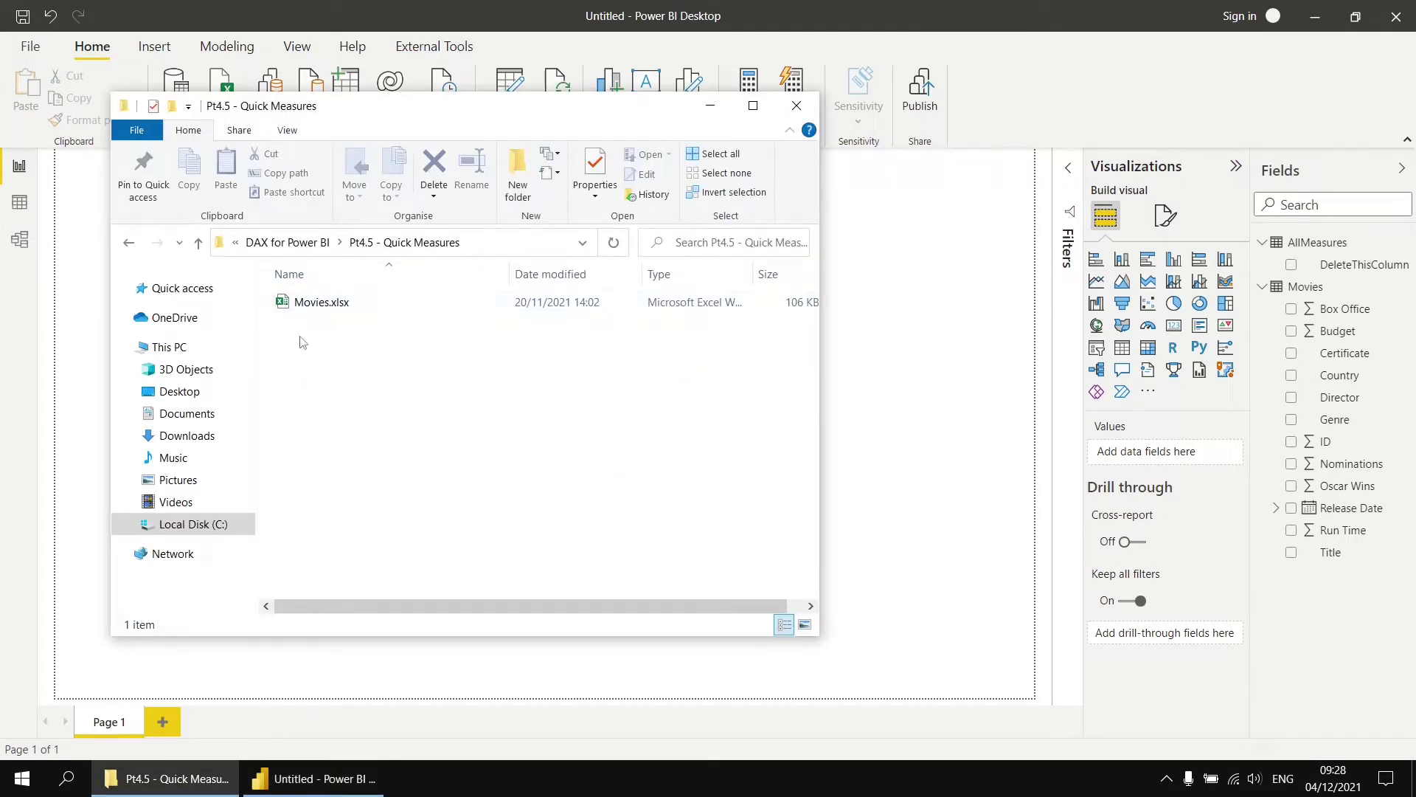
pyautogui.click(954, 336)
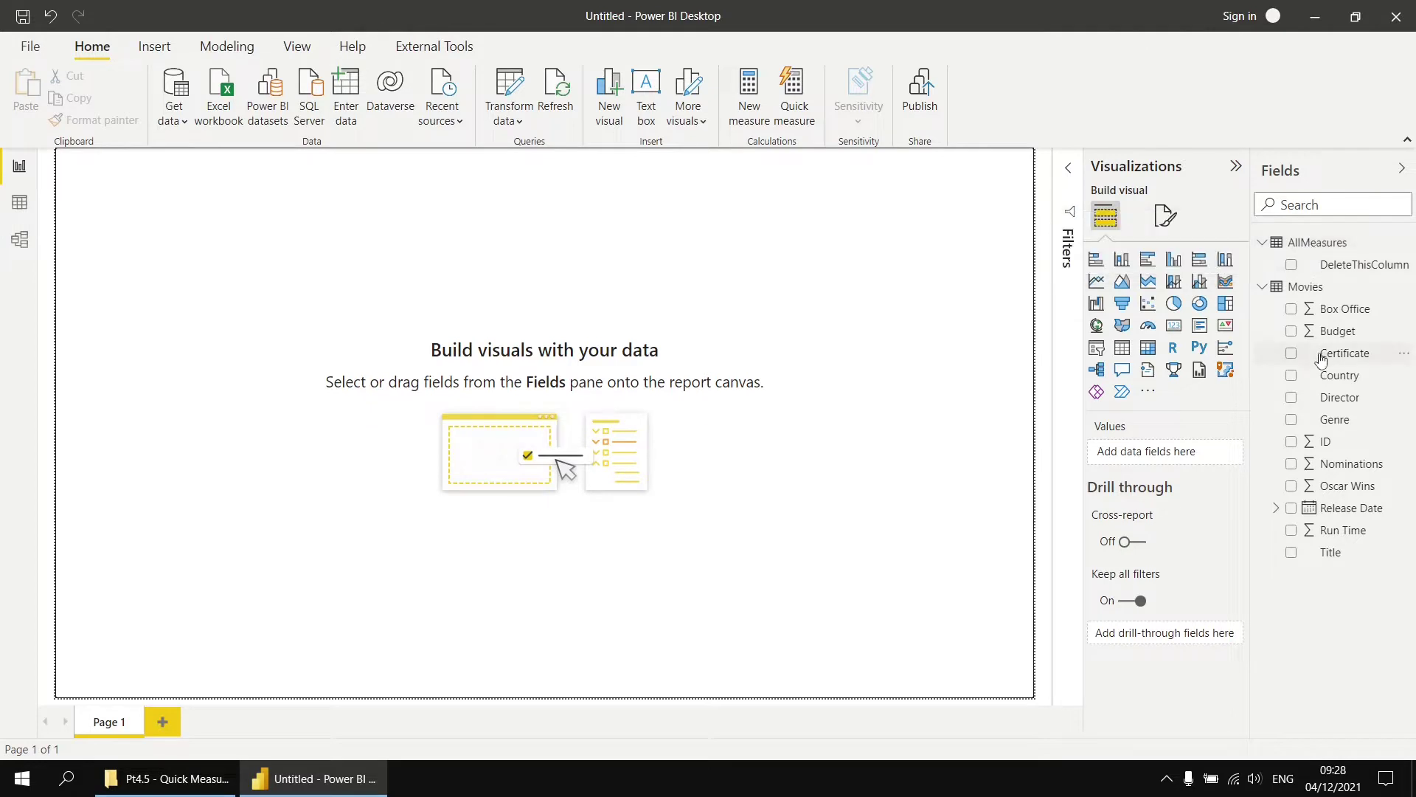
# Create a table visual from the Movies table showing Genre and the average of Run Time
pyautogui.click(1294, 422)
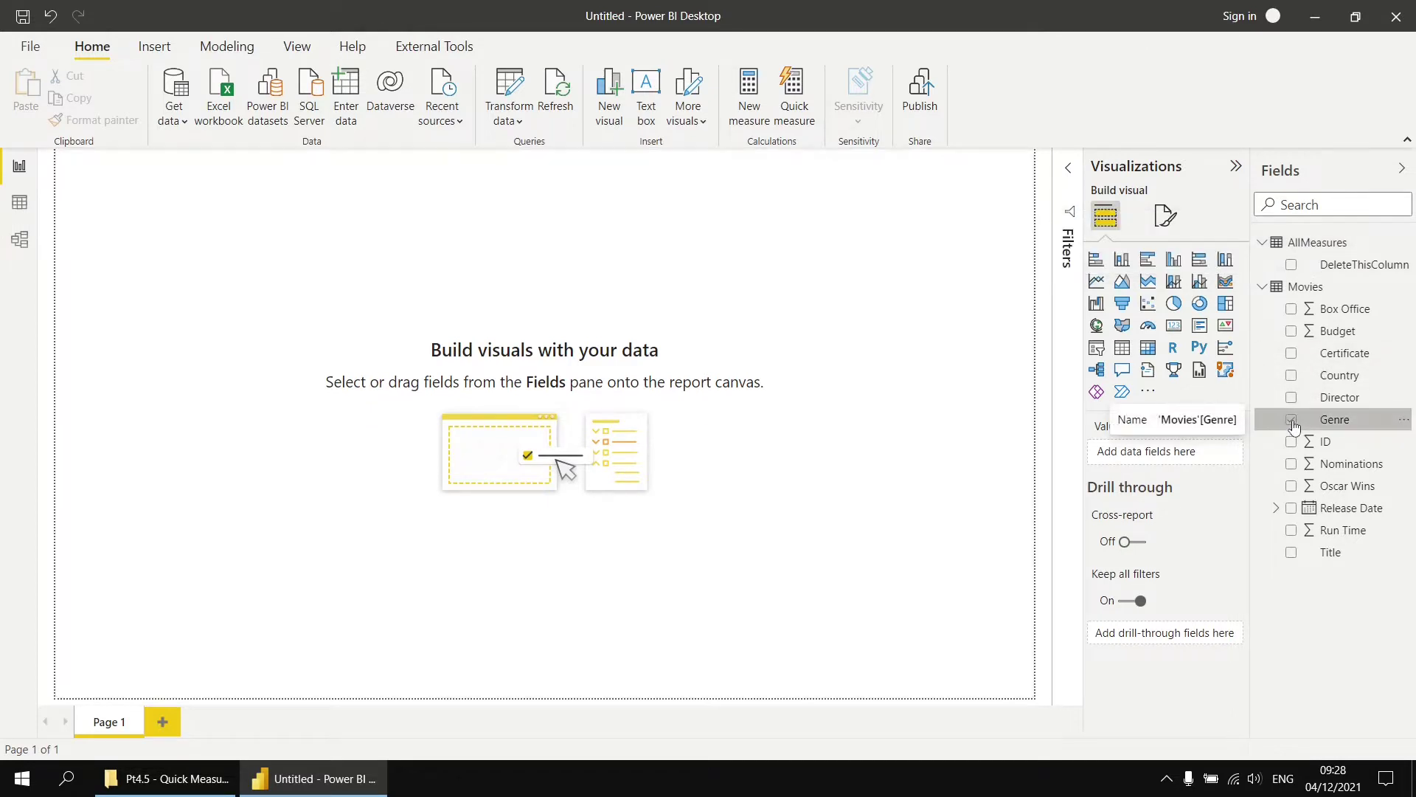
pyautogui.click(1291, 532)
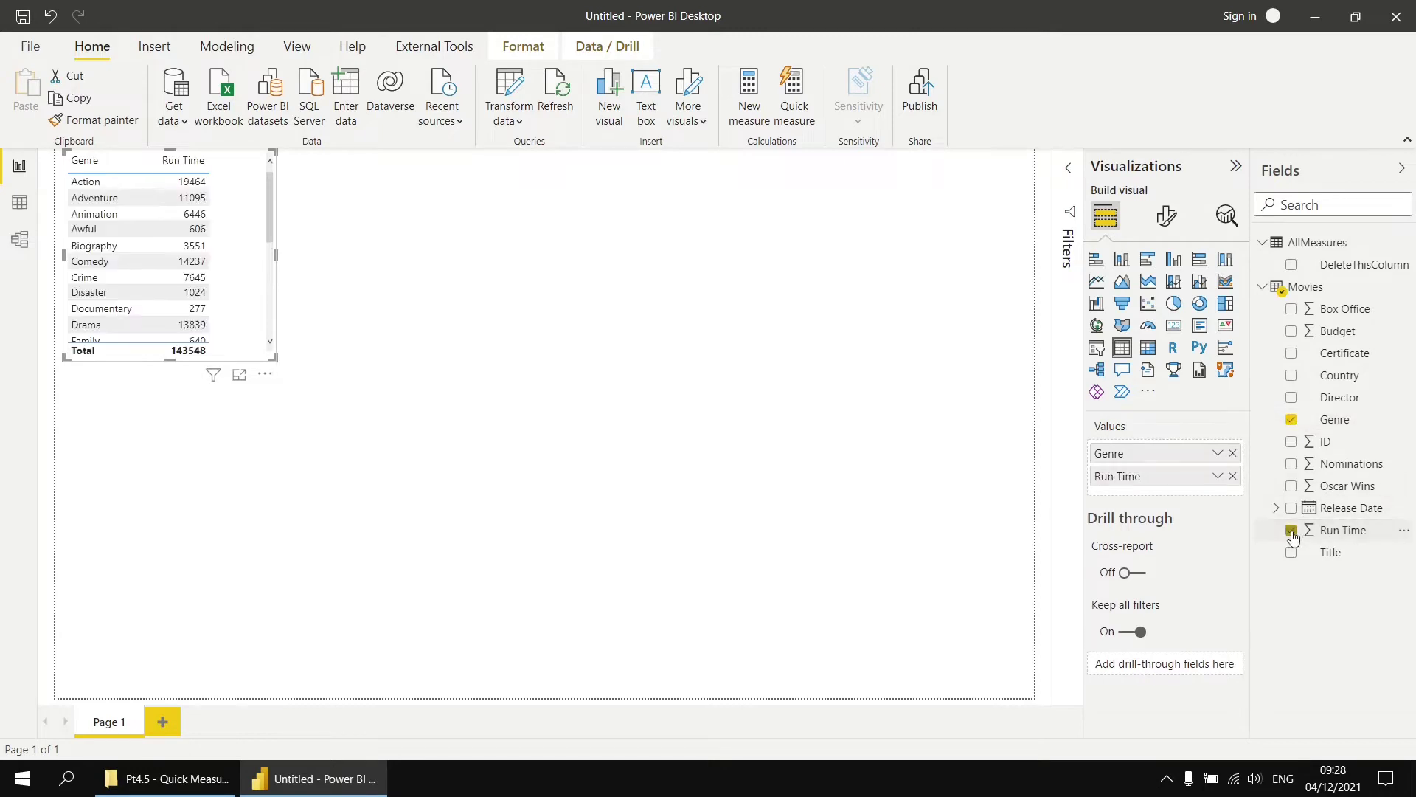
pyautogui.click(1217, 475)
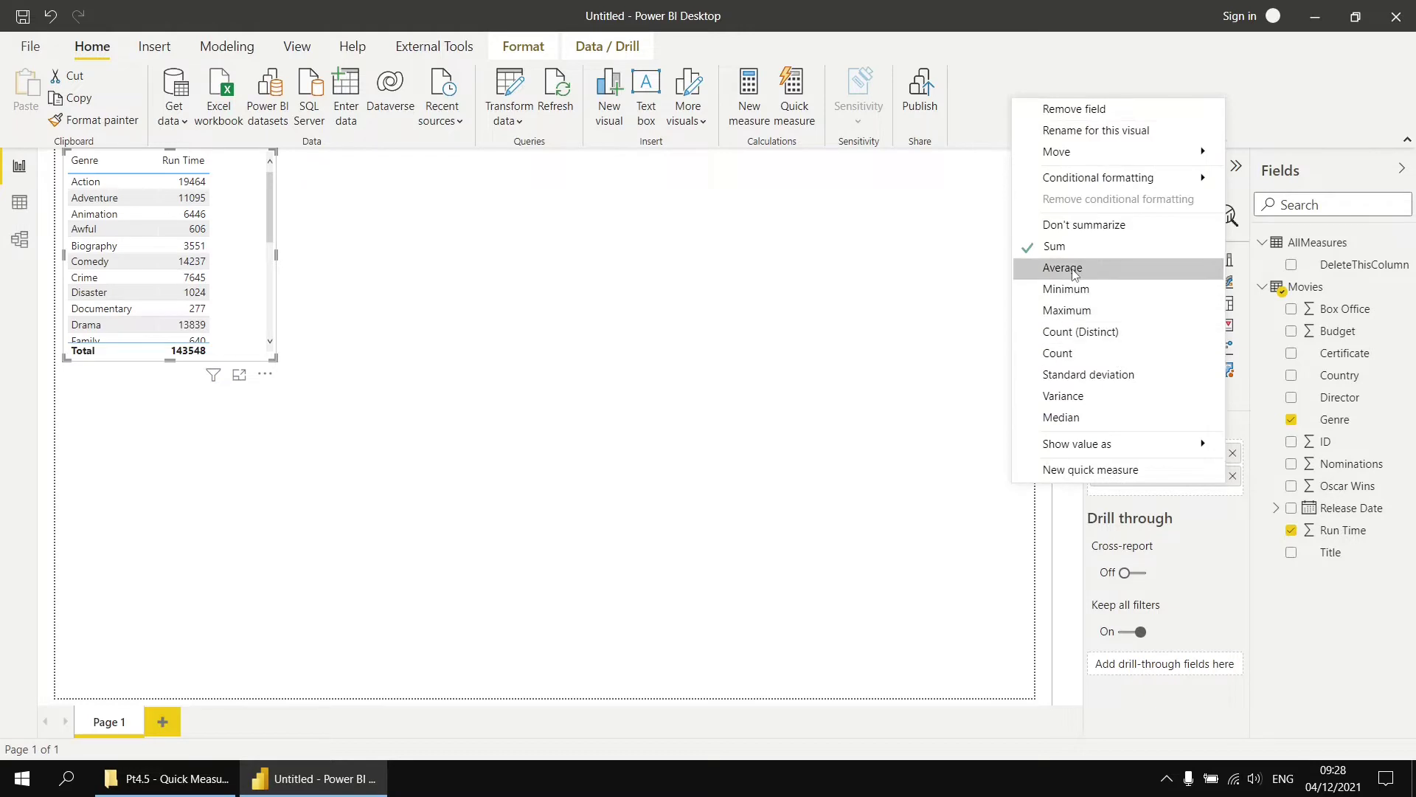
pyautogui.press('Escape')
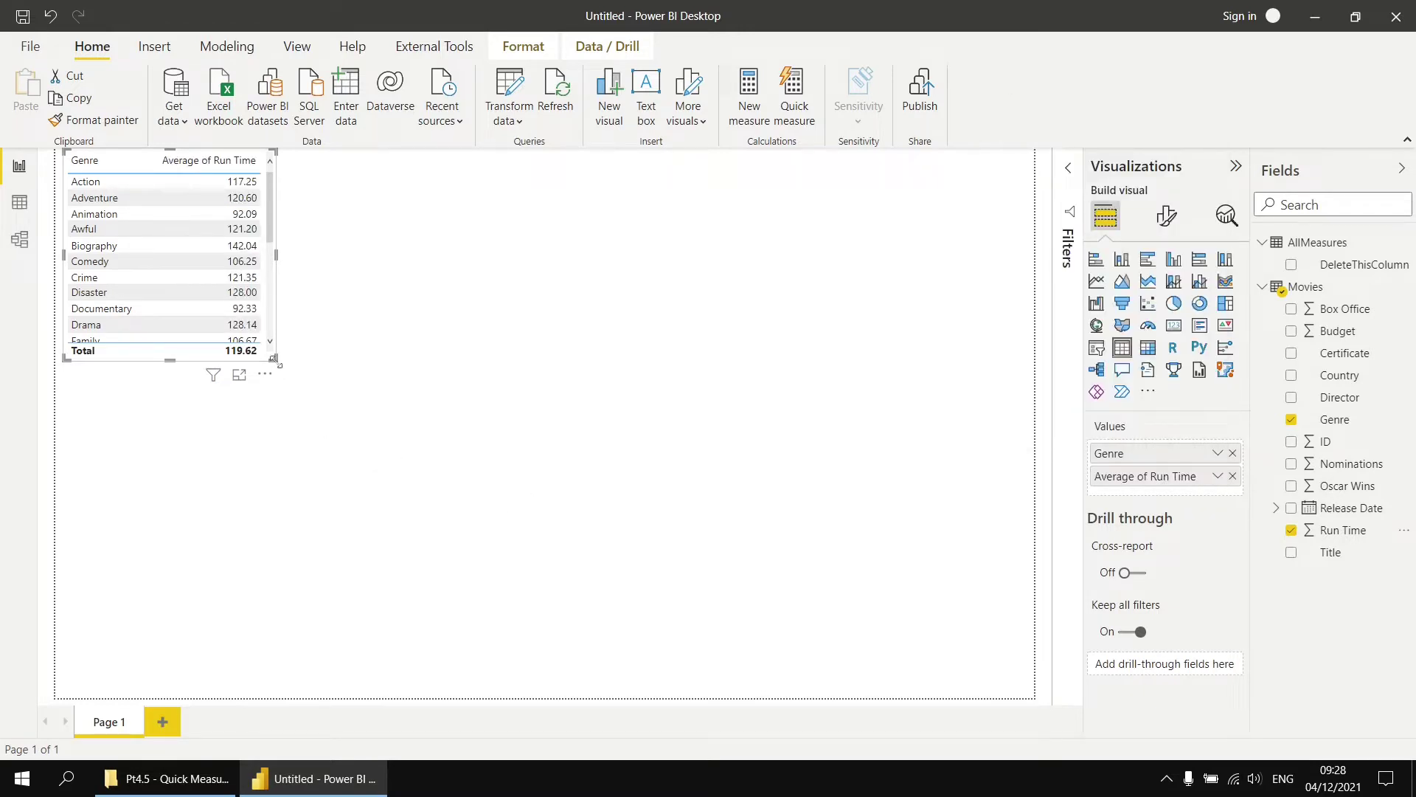
# Enlarge the genre table to fill most of the page and set its values' font size to 13 pt
pyautogui.moveTo(274, 360); pyautogui.dragTo(934, 708)
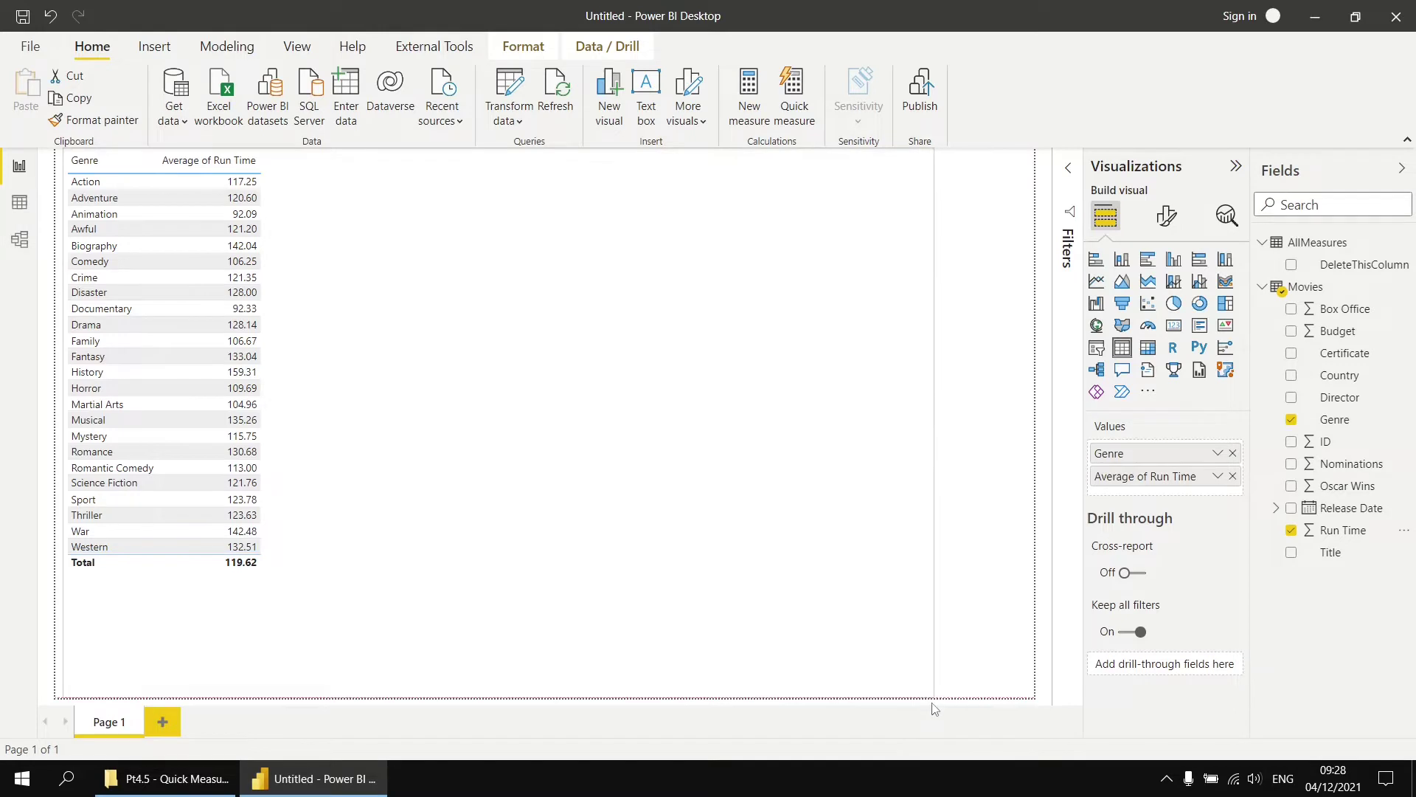
pyautogui.click(1167, 216)
pyautogui.click(1103, 415)
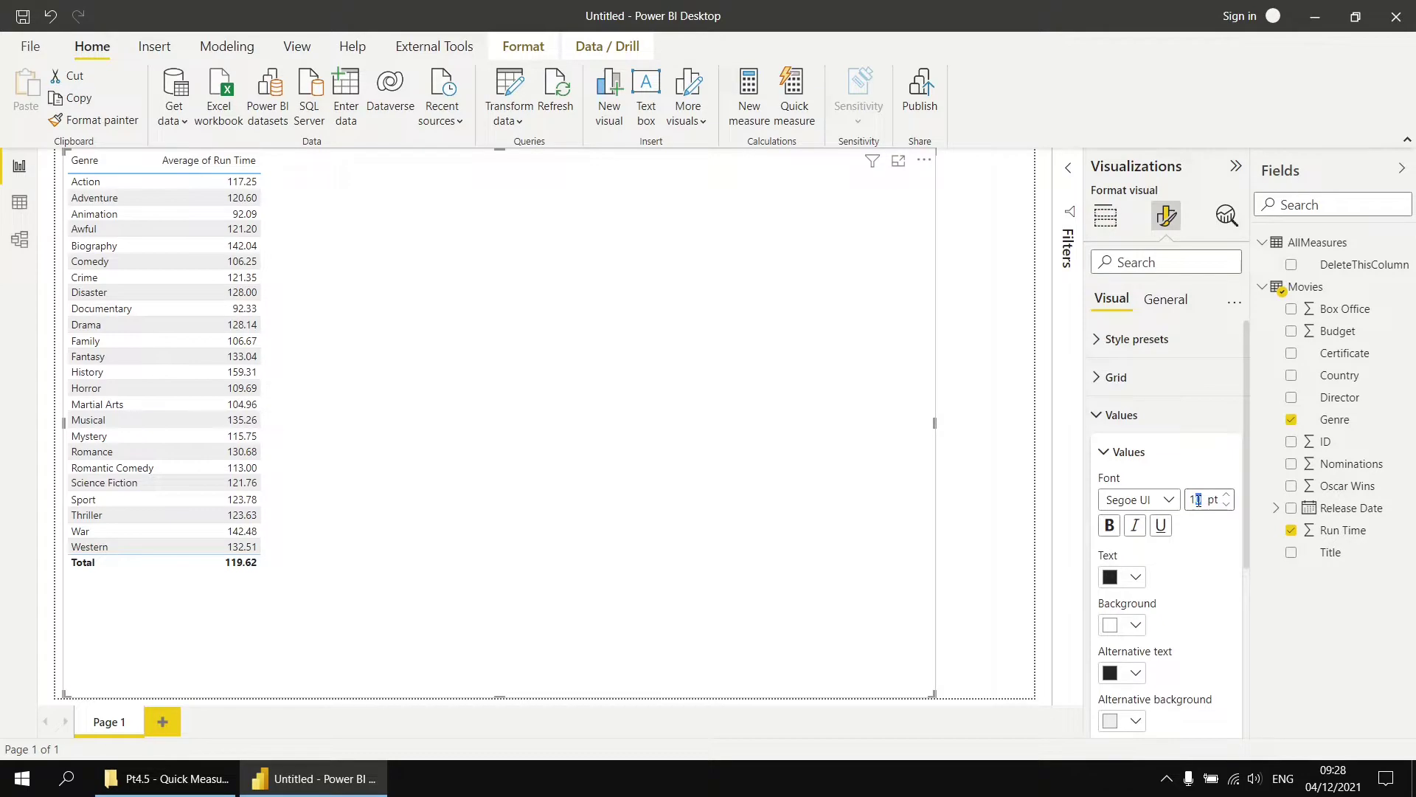
pyautogui.scroll(3, 1198, 501)
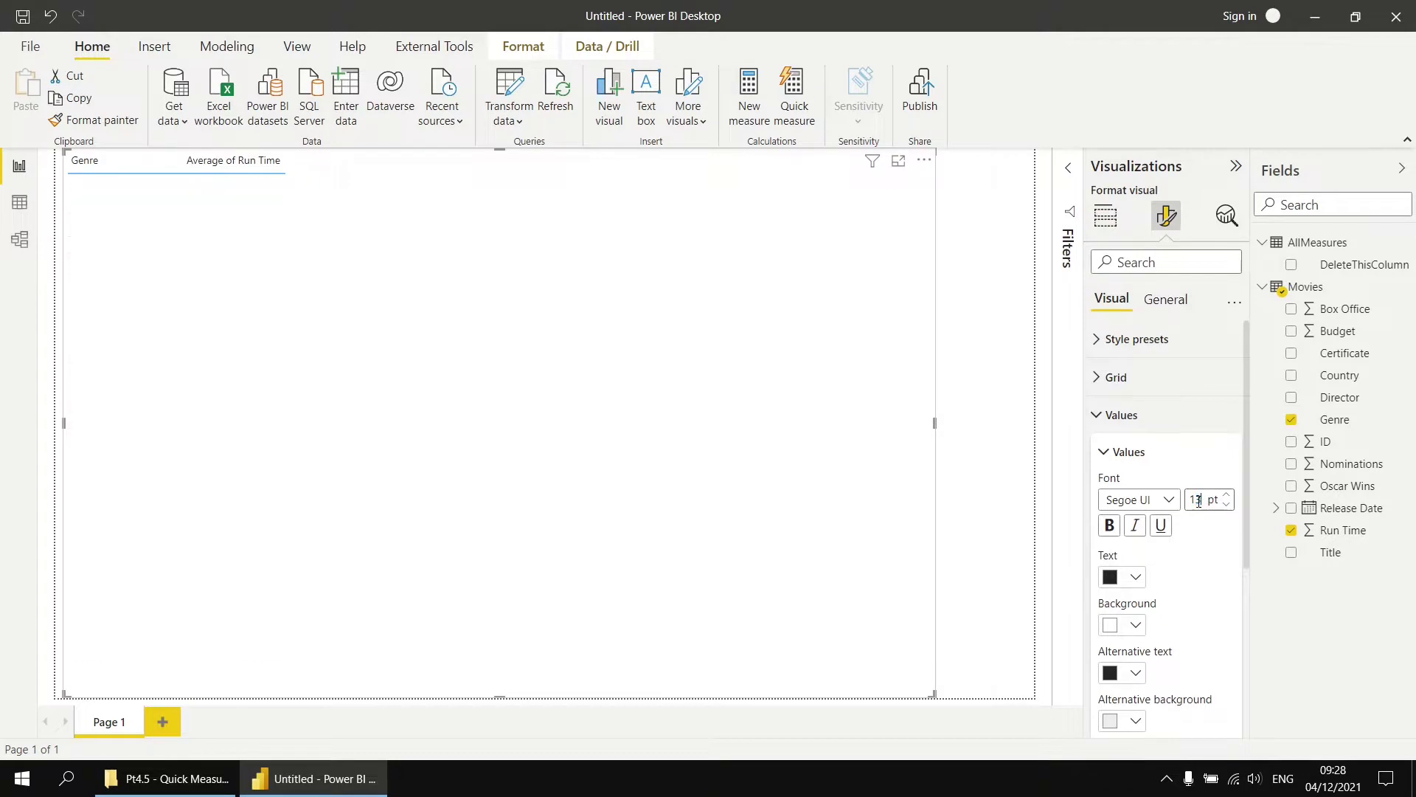
pyautogui.click(1103, 217)
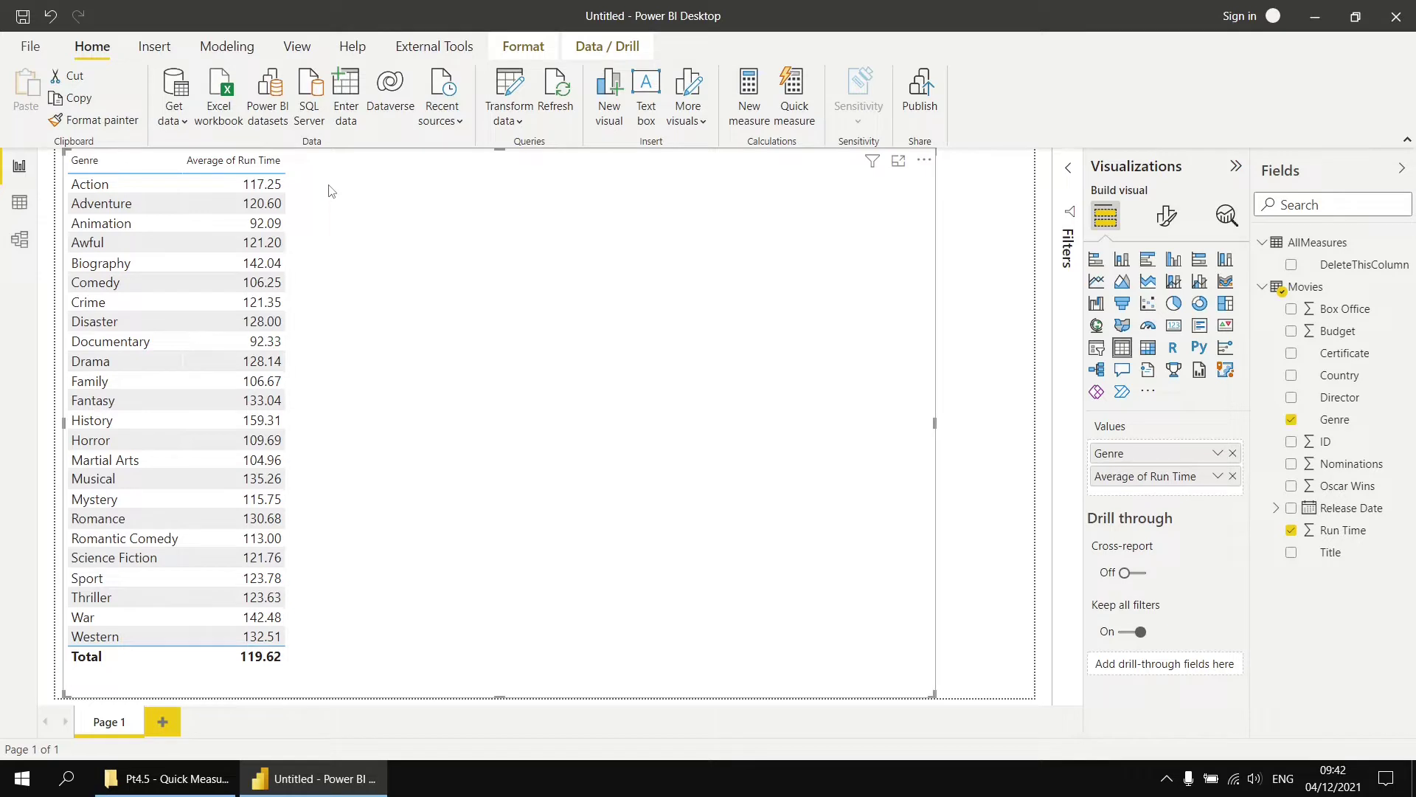
# Start a new quick measure in the AllMeasures table using the Filtered value calculation
pyautogui.rightClick(1295, 249)
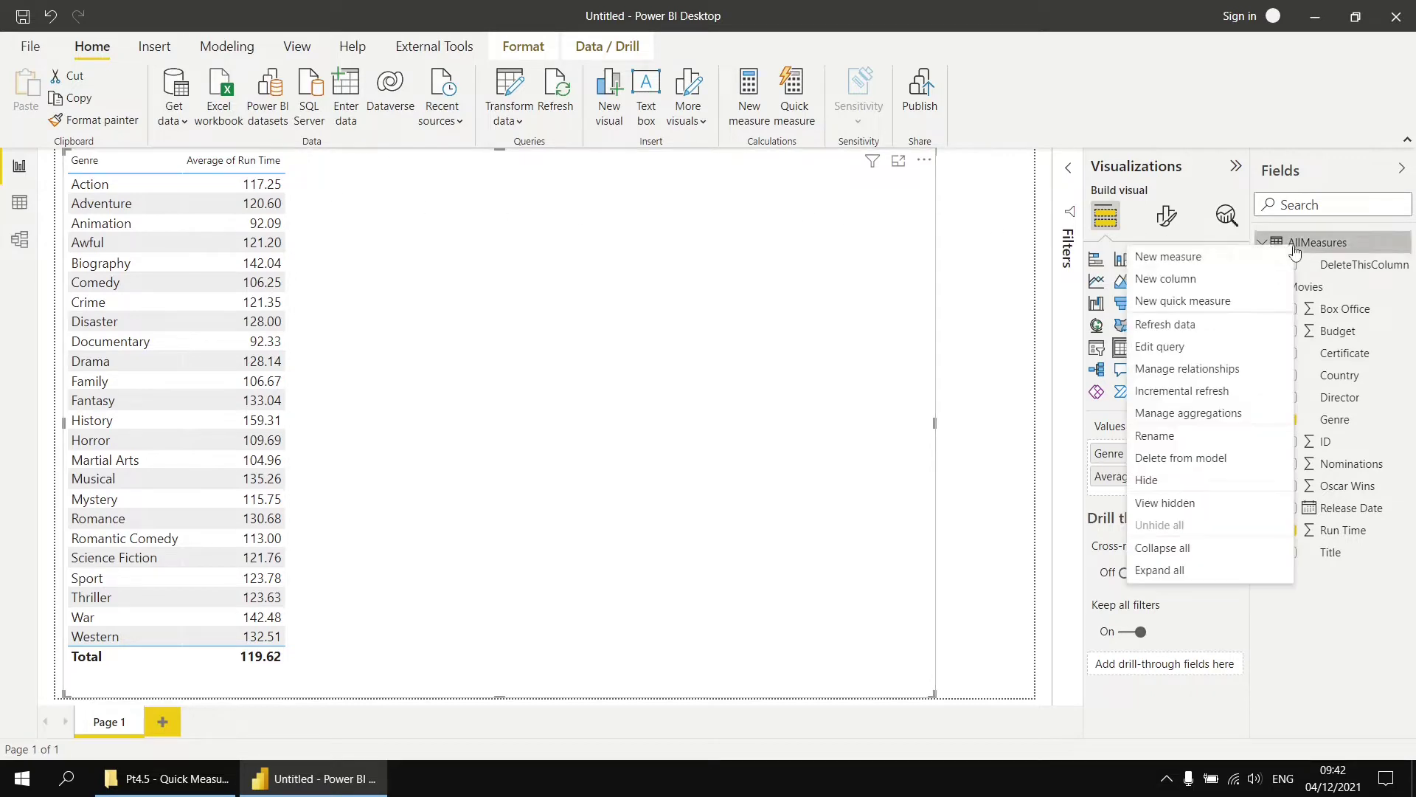
pyautogui.click(1246, 309)
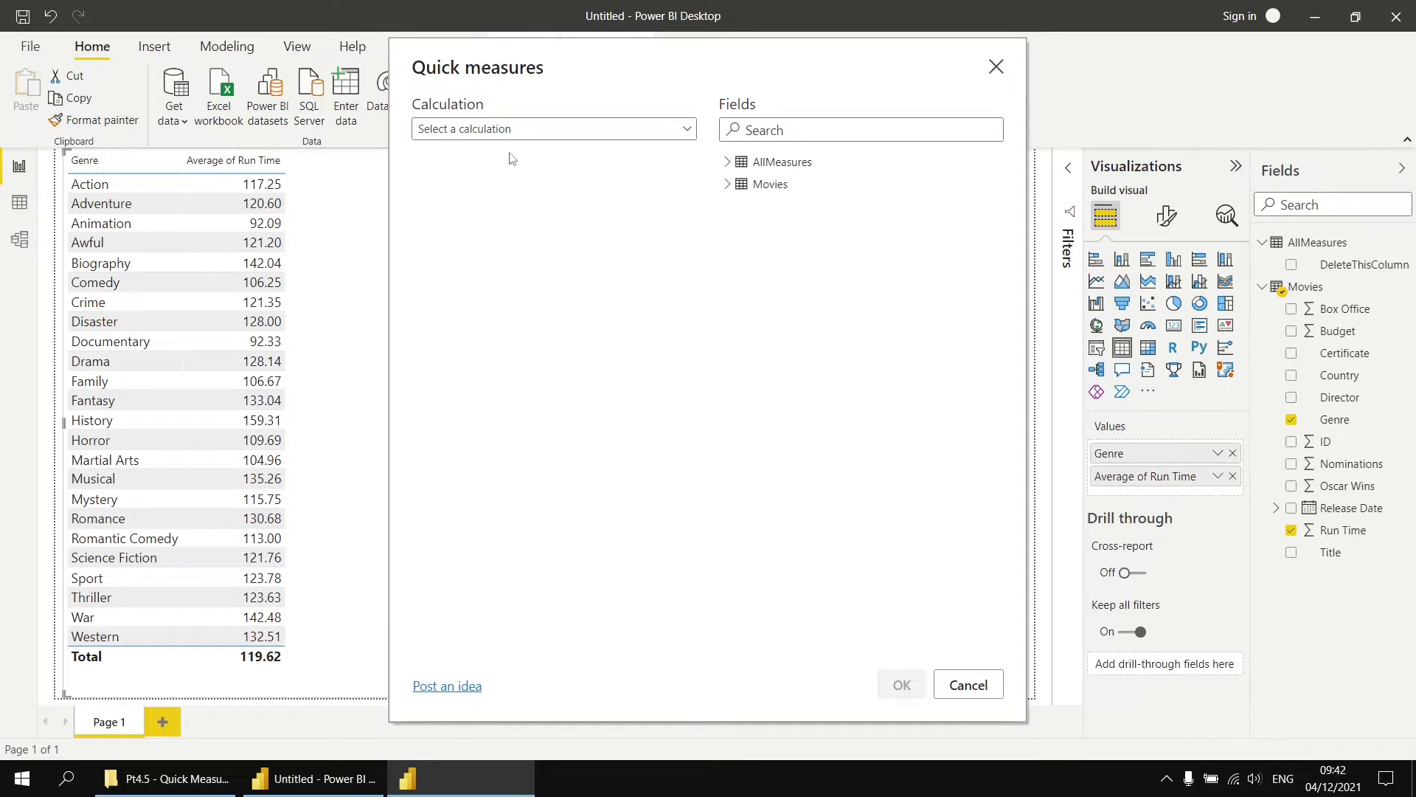
pyautogui.click(689, 132)
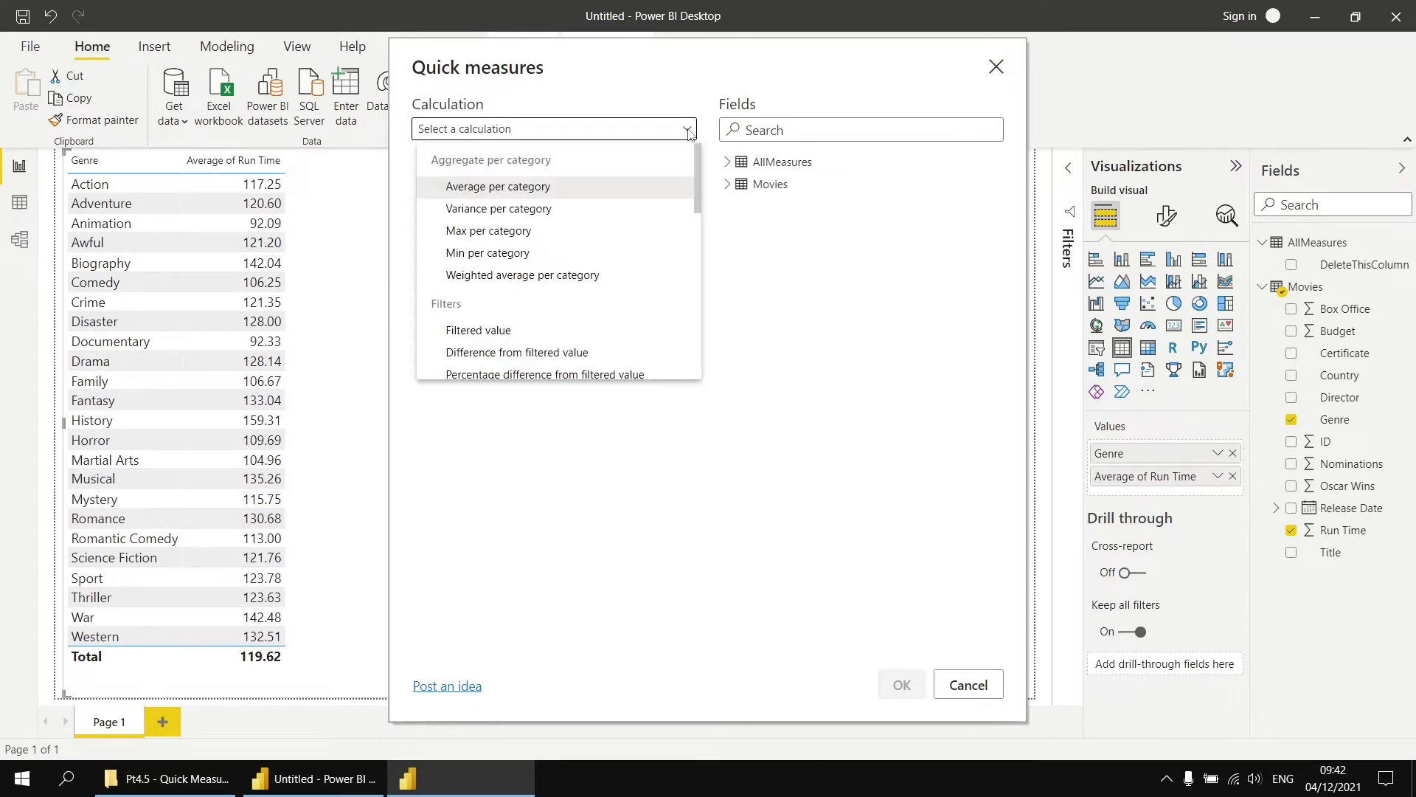
pyautogui.click(499, 334)
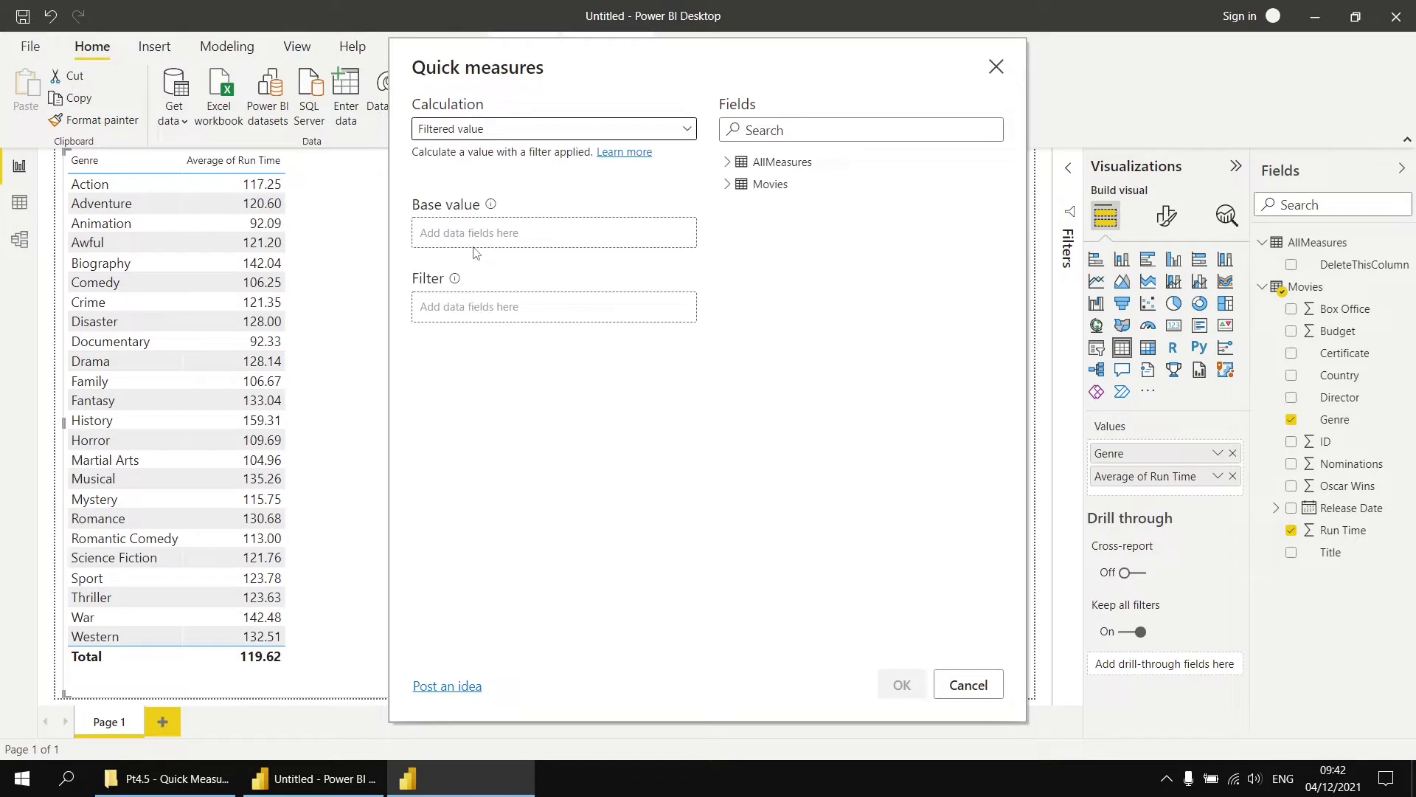
# Set the quick measure's base value to the average of Run Time from the Movies table
pyautogui.click(729, 185)
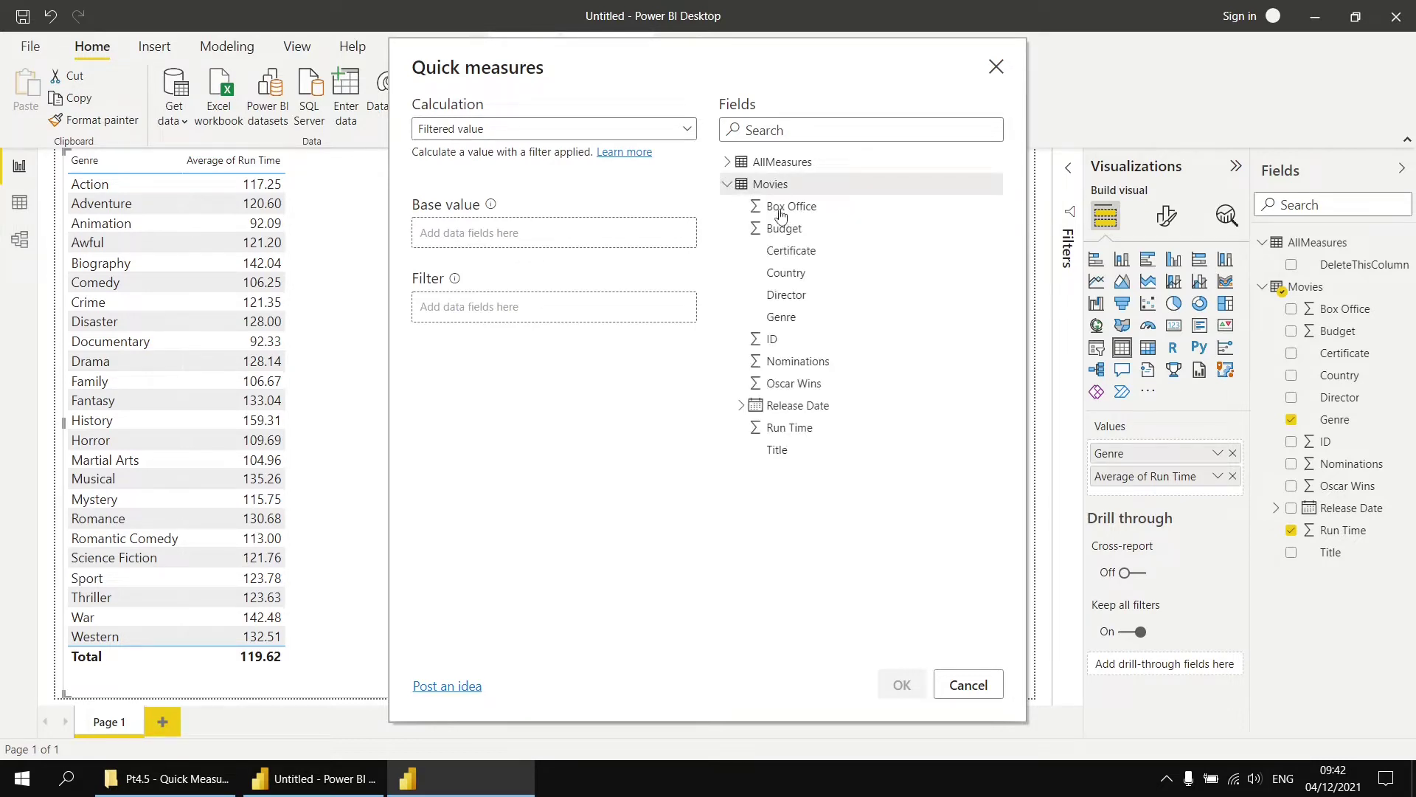
pyautogui.moveTo(790, 434); pyautogui.dragTo(484, 237)
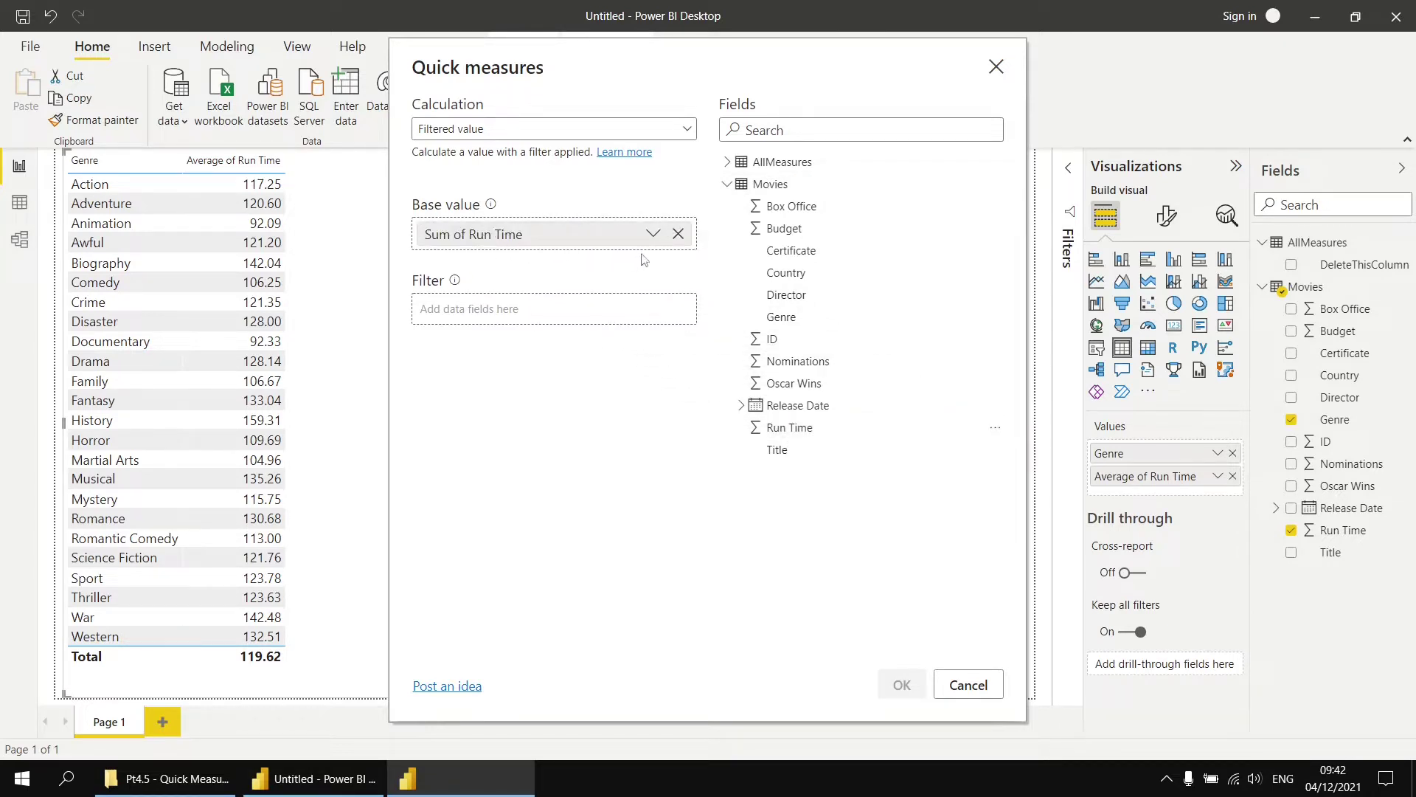
pyautogui.click(653, 234)
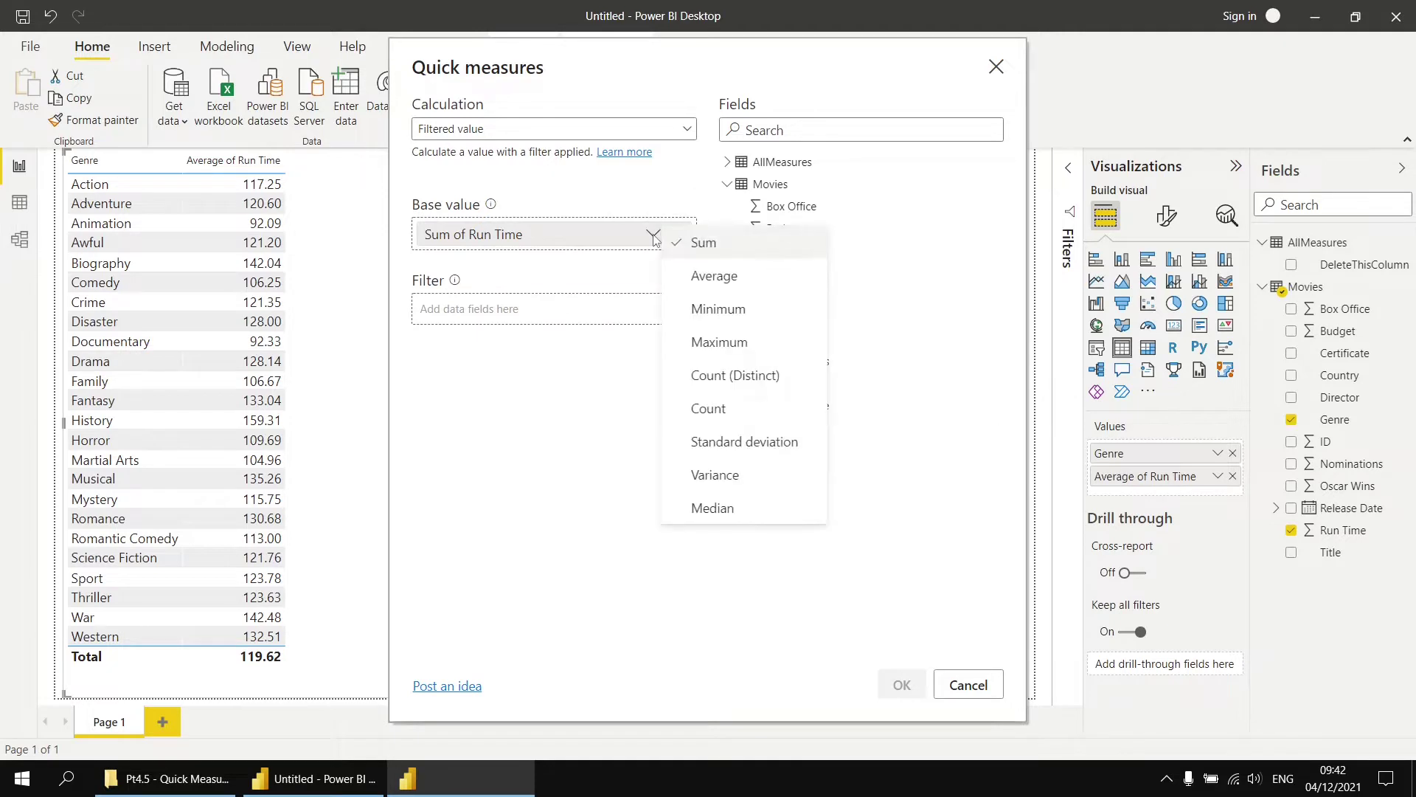
pyautogui.click(721, 287)
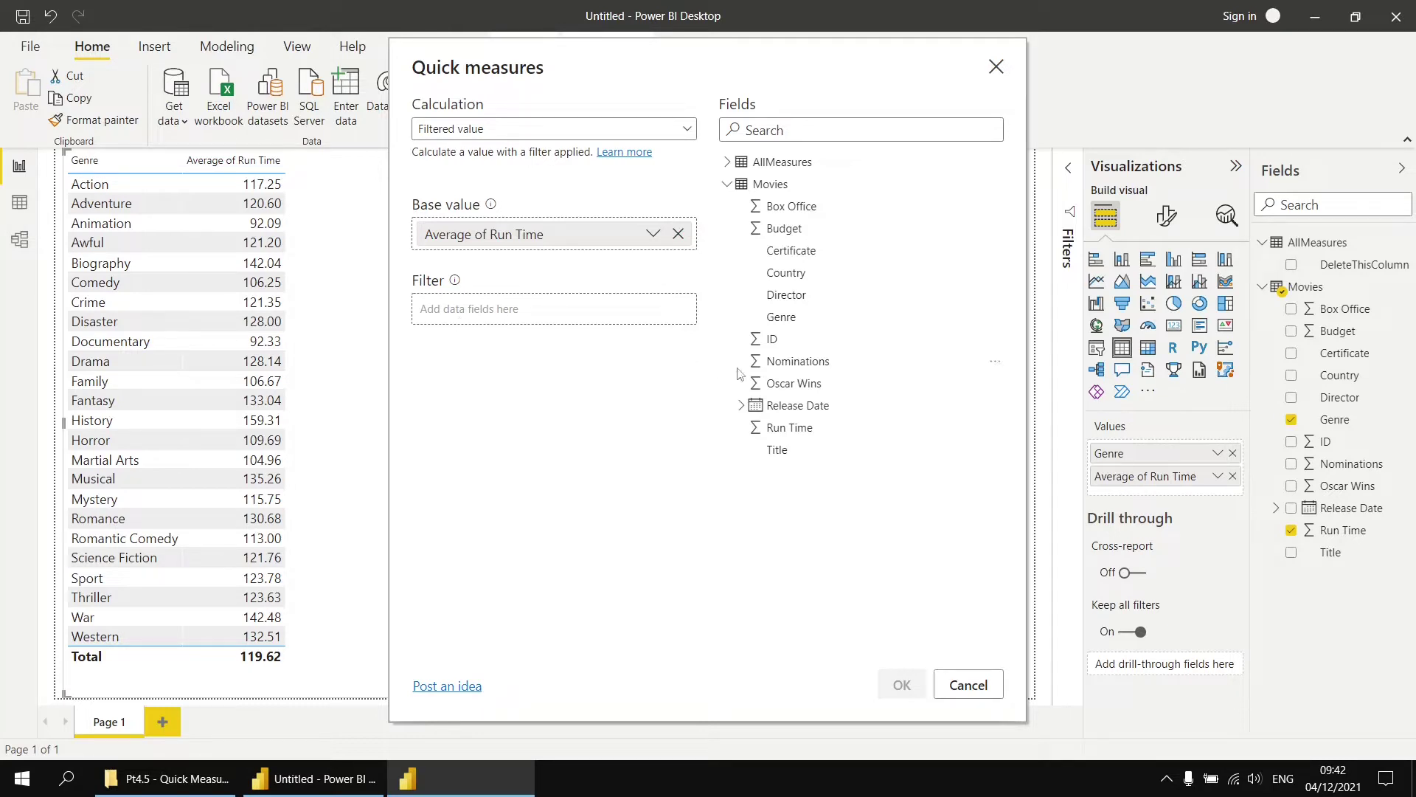
# Filter the quick measure to Oscar Wins equal to 0 and create it
pyautogui.moveTo(789, 383); pyautogui.dragTo(501, 305)
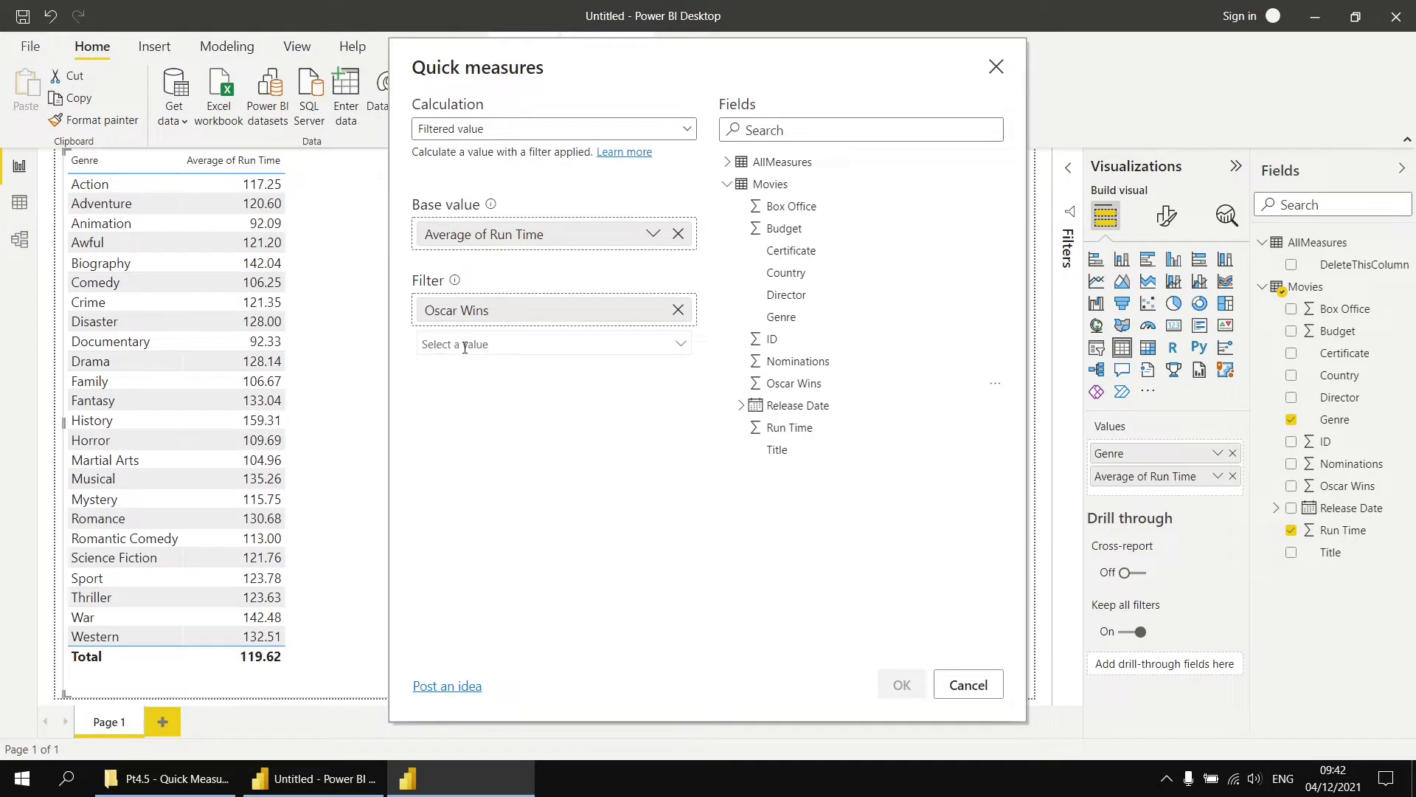
pyautogui.click(681, 345)
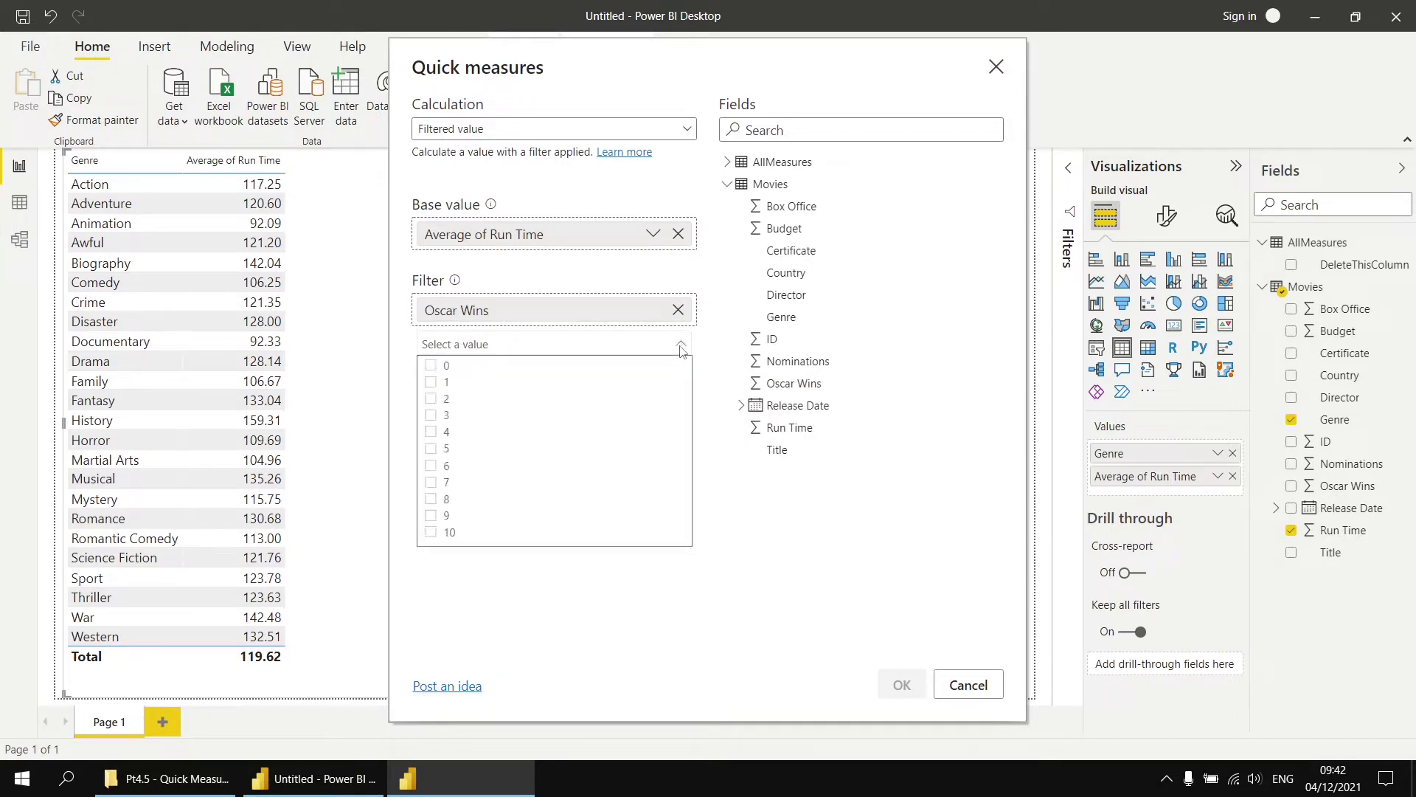
pyautogui.click(432, 366)
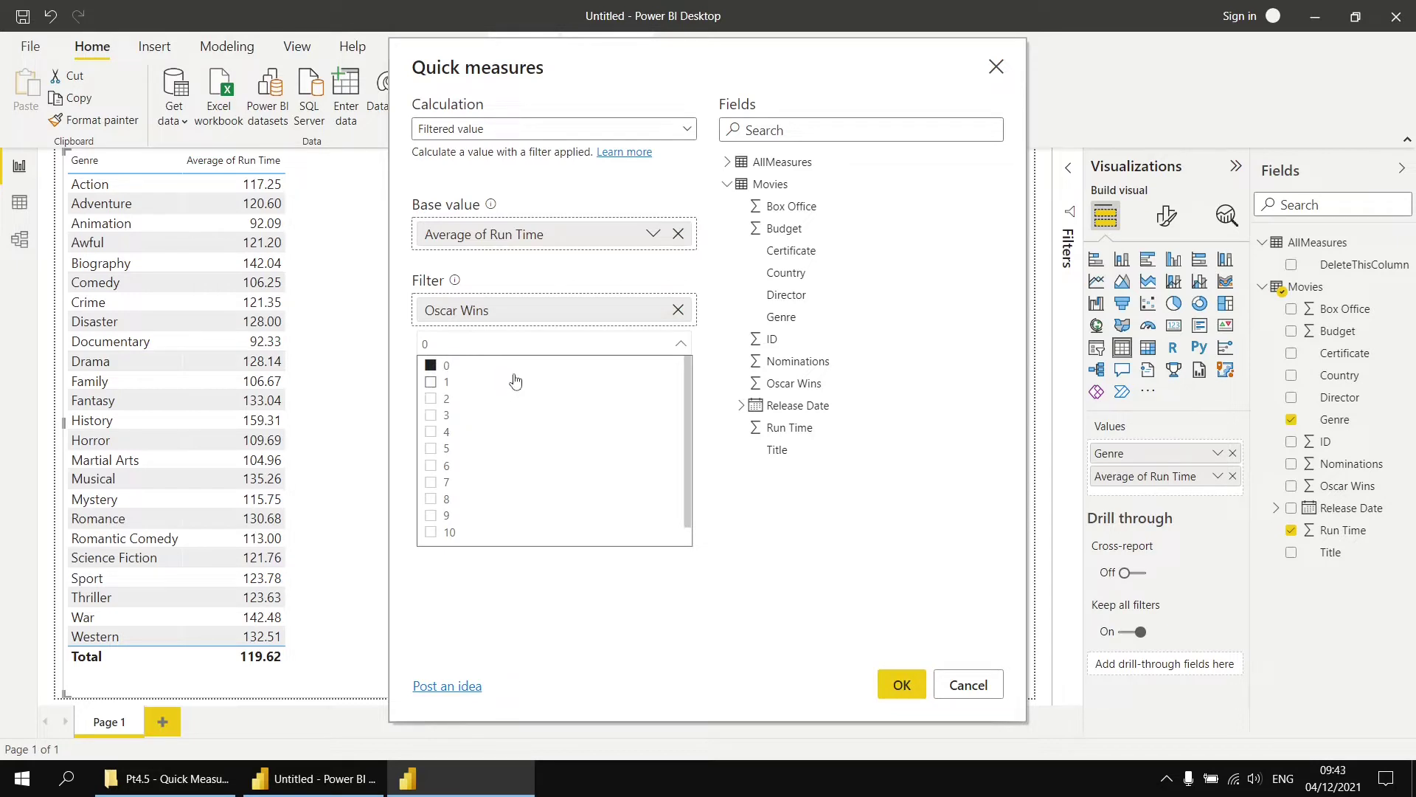
pyautogui.click(432, 399)
pyautogui.click(432, 399)
pyautogui.click(680, 344)
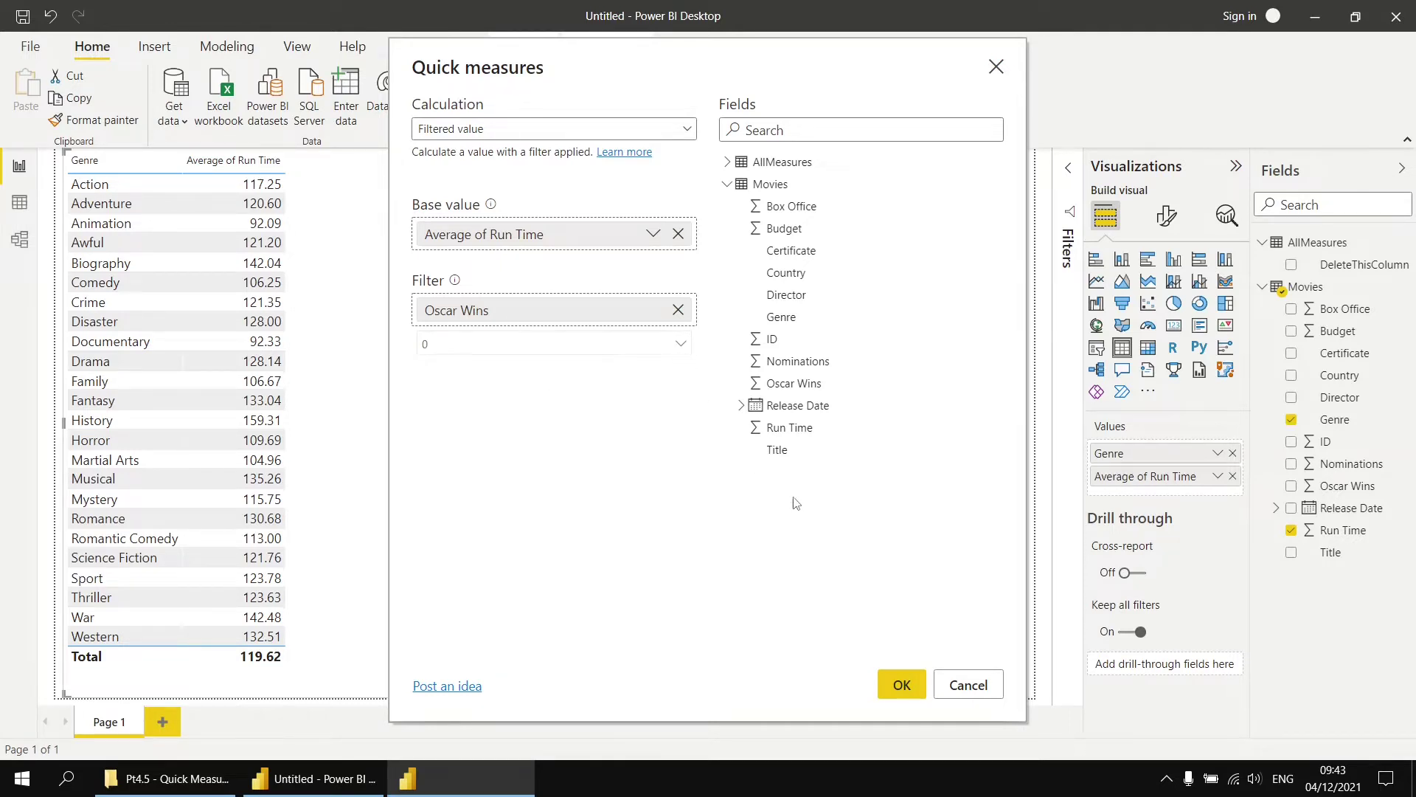
pyautogui.click(901, 686)
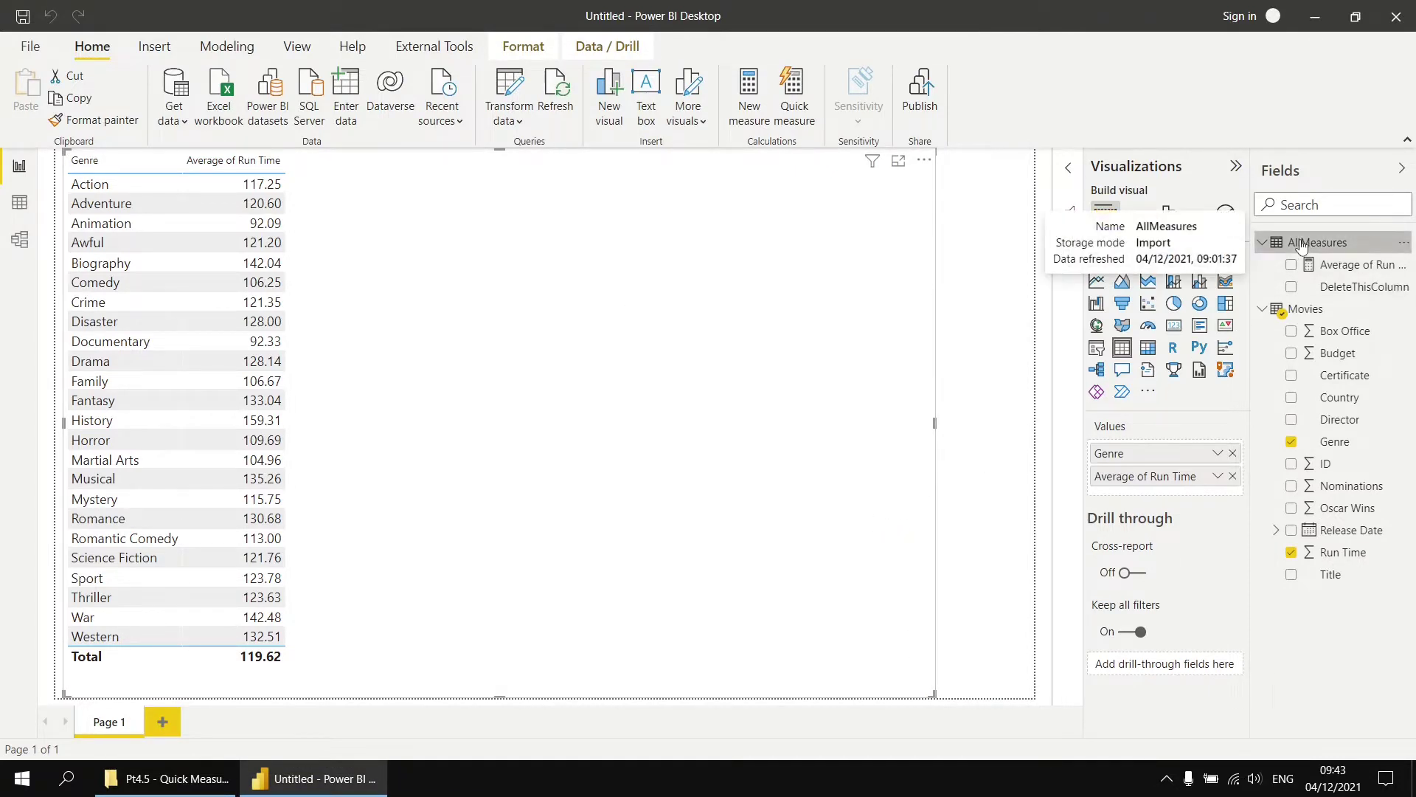
# Delete the DeleteThisColumn column from the AllMeasures table
pyautogui.rightClick(1343, 292)
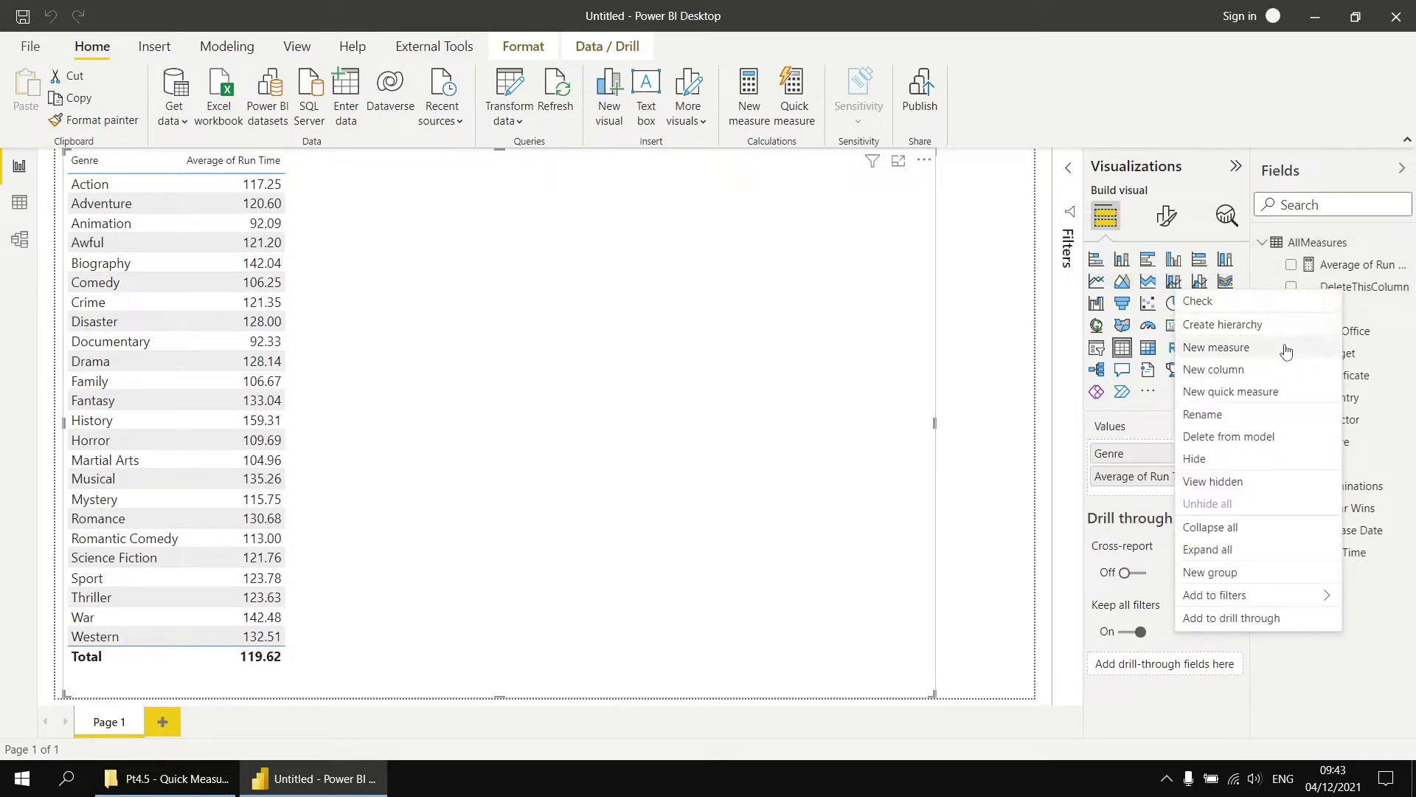
pyautogui.click(1261, 437)
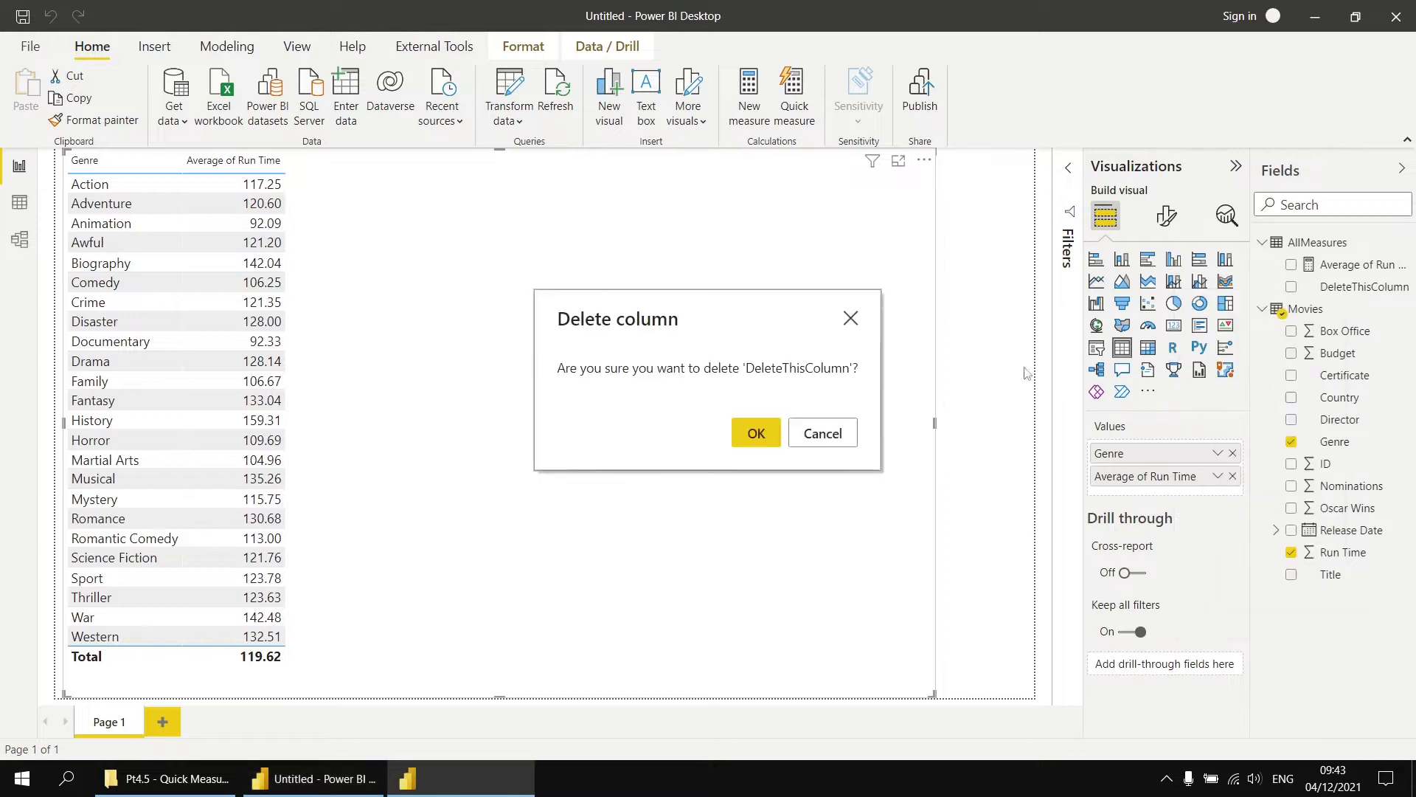
pyautogui.click(757, 434)
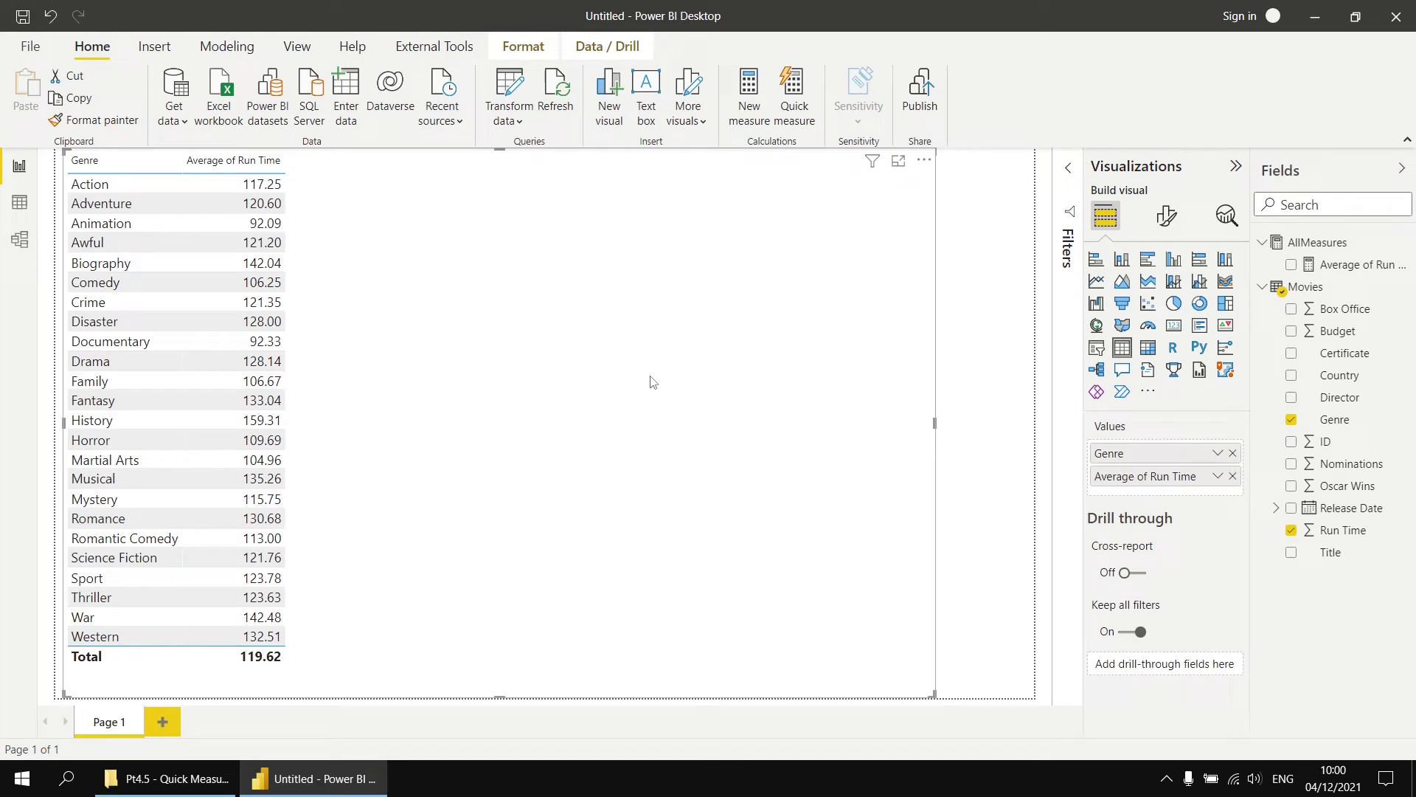
# Add the new quick measure to the genre table and format it with 2 decimal places
pyautogui.moveTo(1352, 267); pyautogui.dragTo(437, 354)
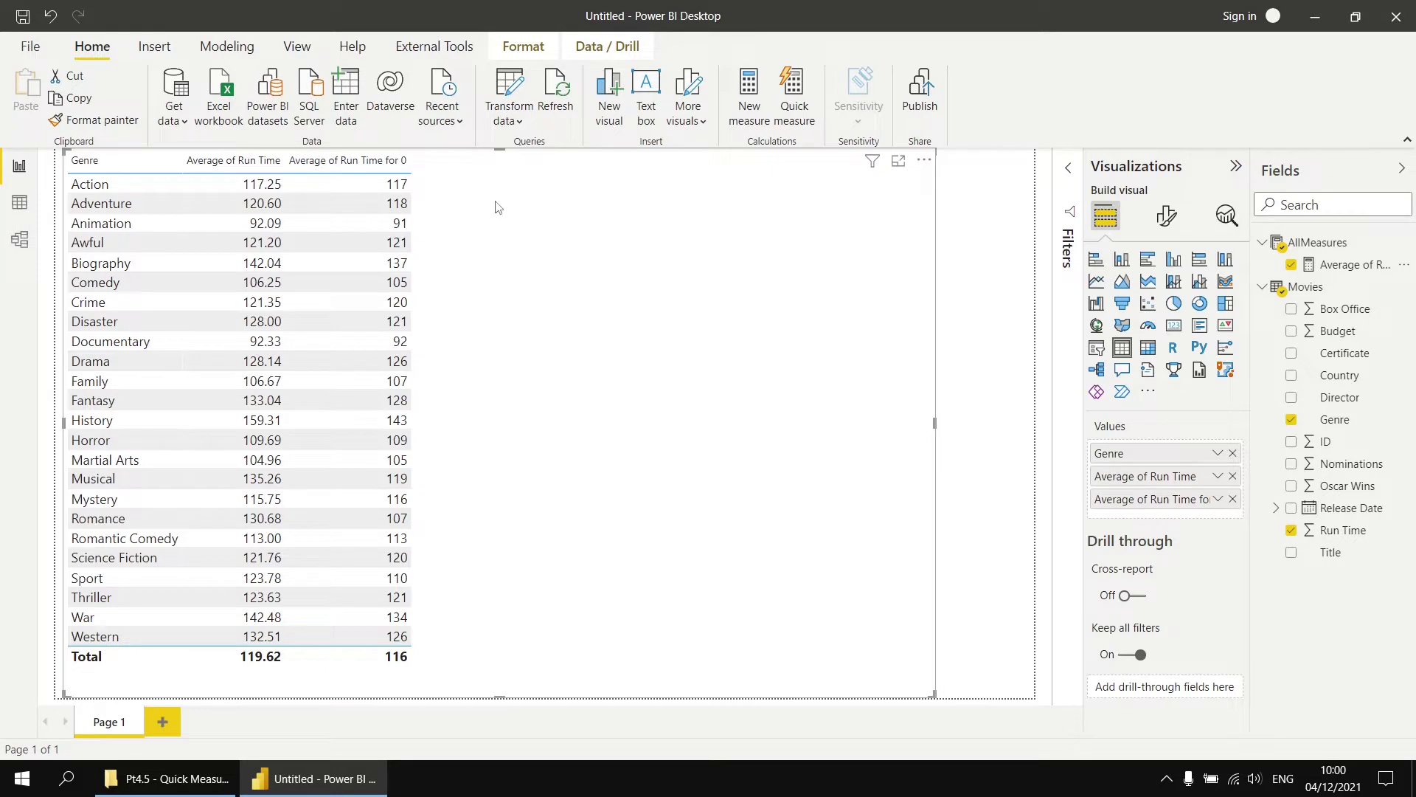
pyautogui.click(1346, 271)
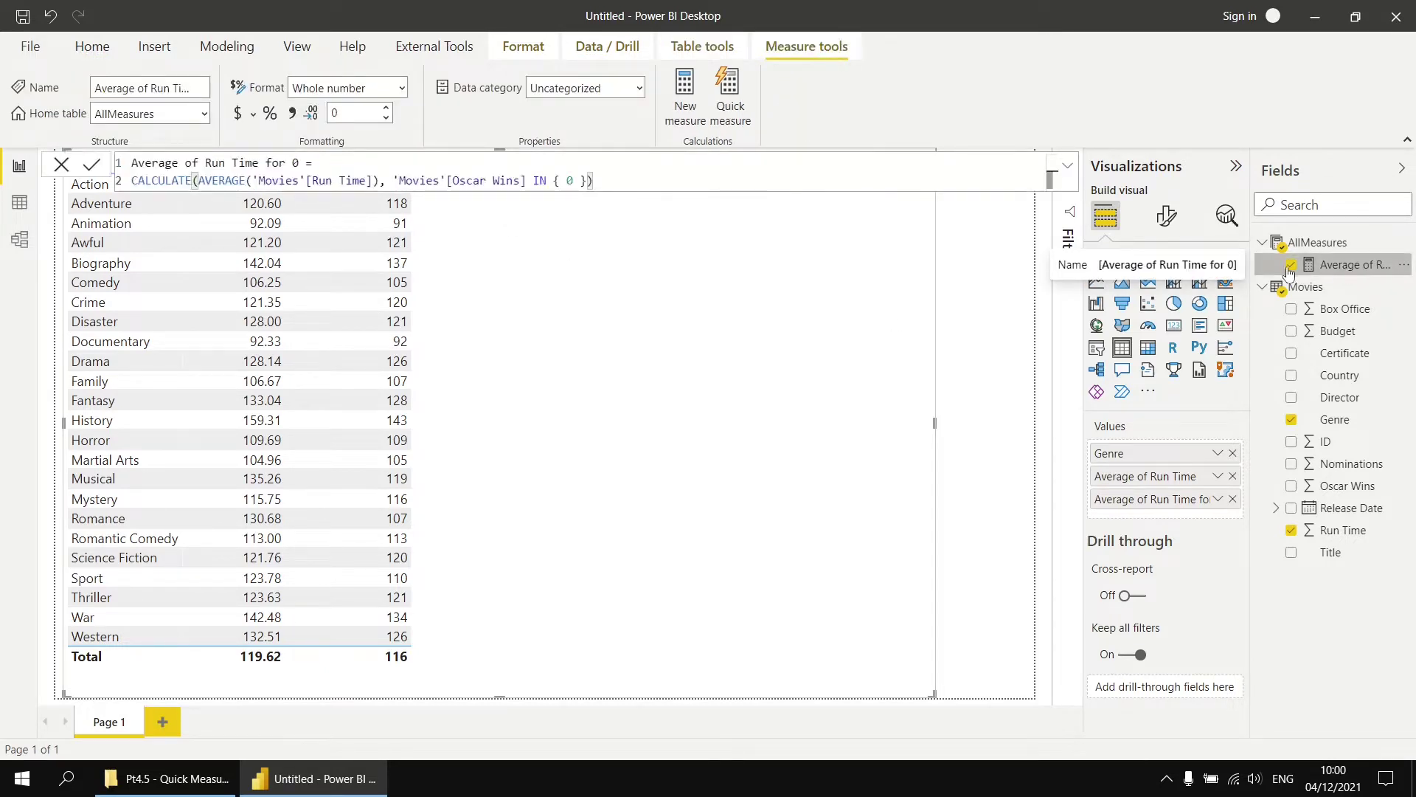
pyautogui.doubleClick(340, 113)
pyautogui.write('2')
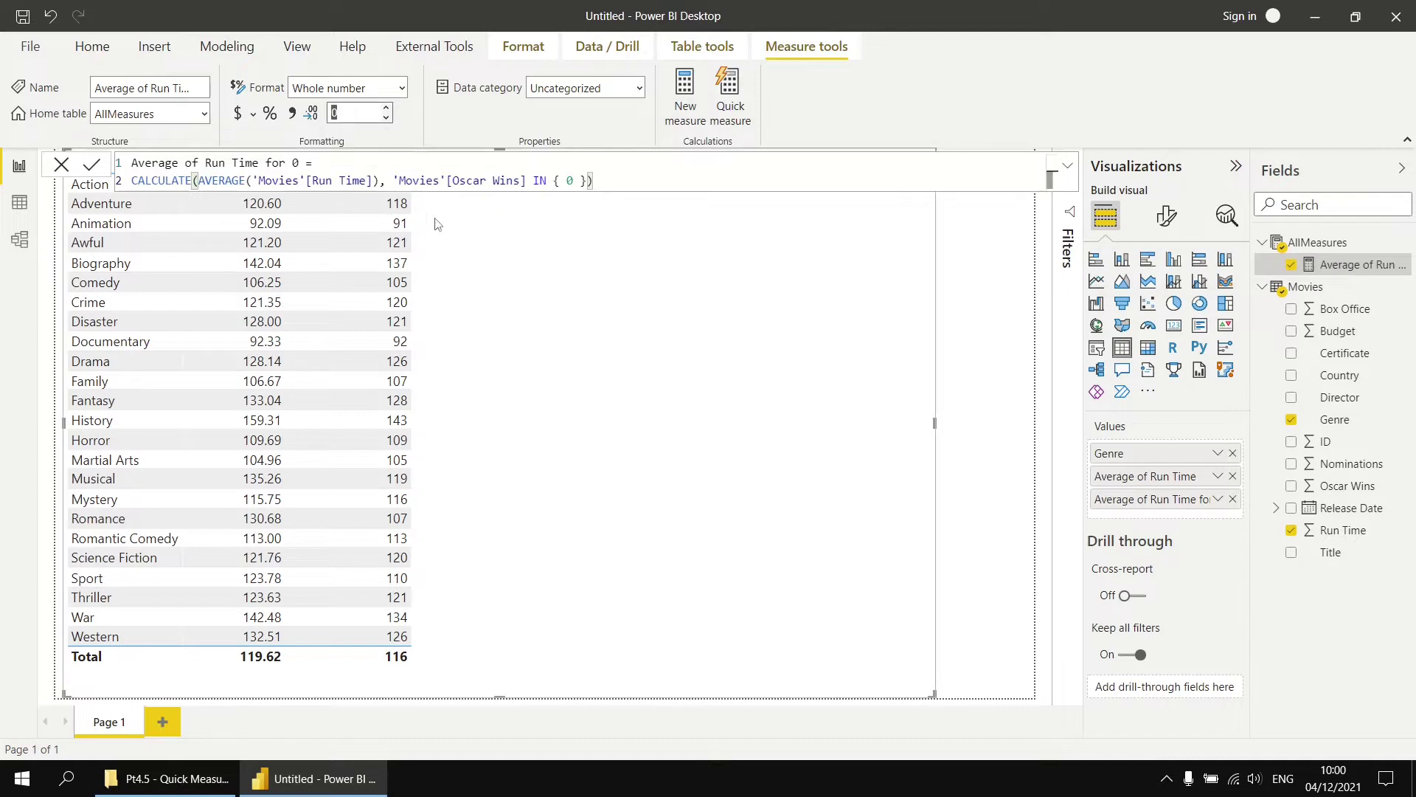
pyautogui.click(485, 227)
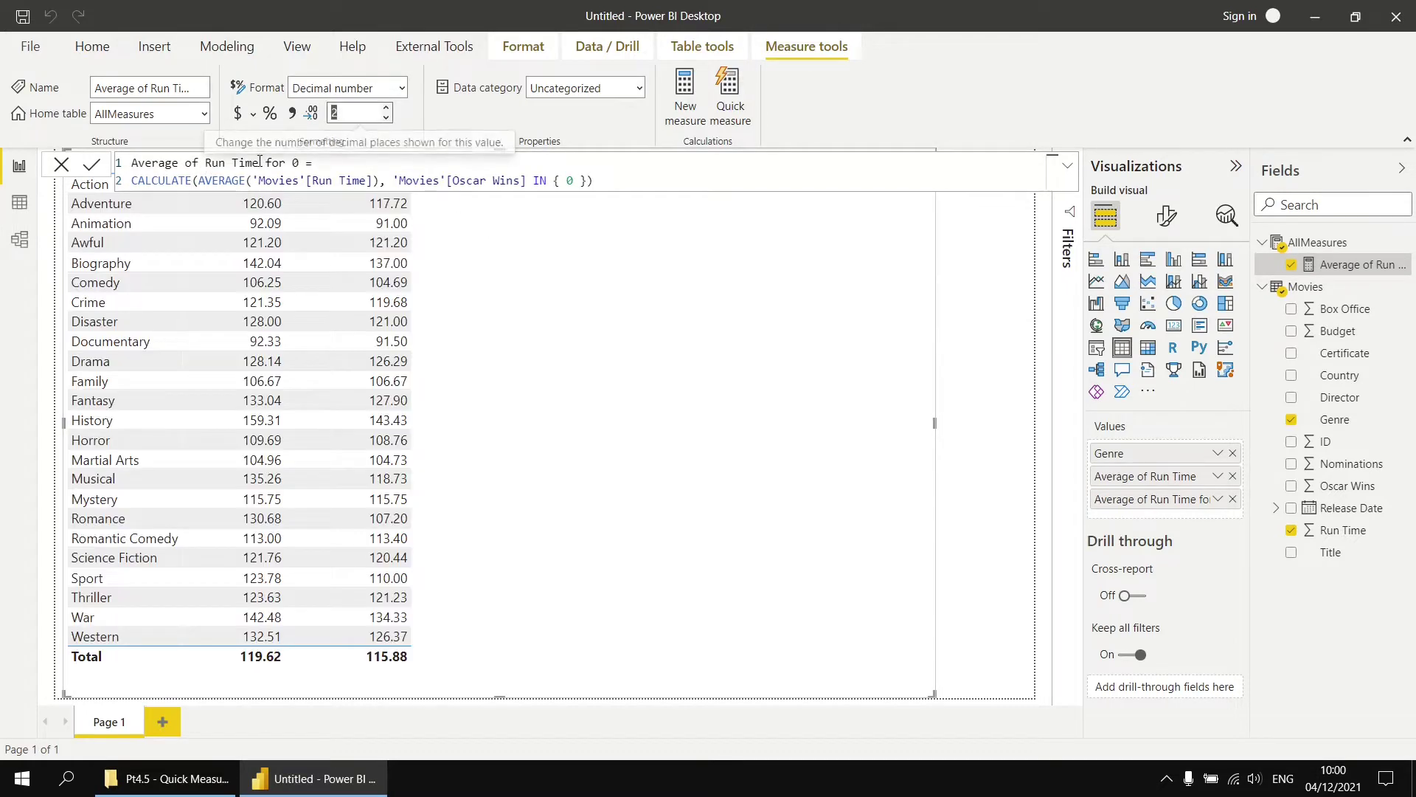
# Enlarge the formula text and change the measure's name in its formula to Average Run Time Losers
pyautogui.scroll(5, 627, 177)
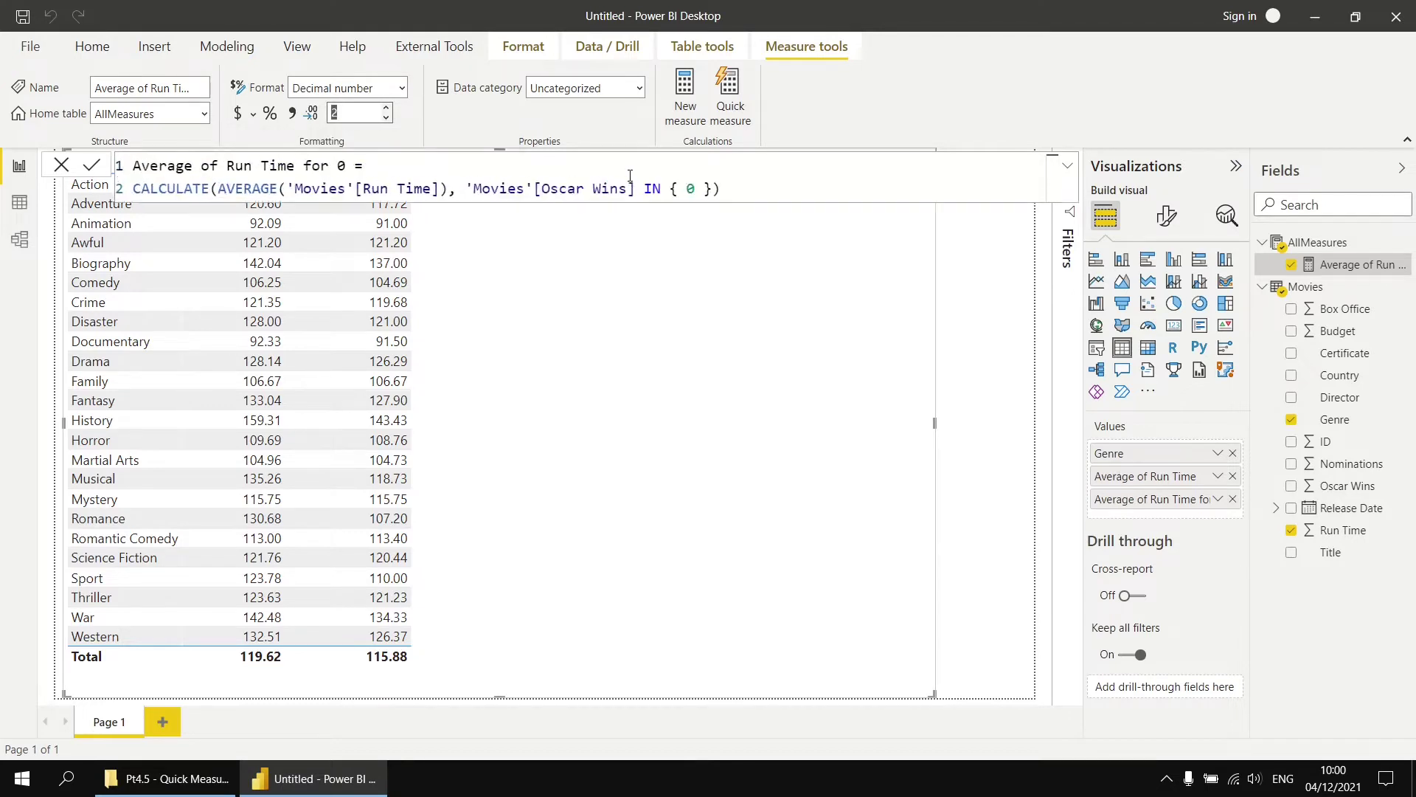
pyautogui.scroll(1, 618, 181)
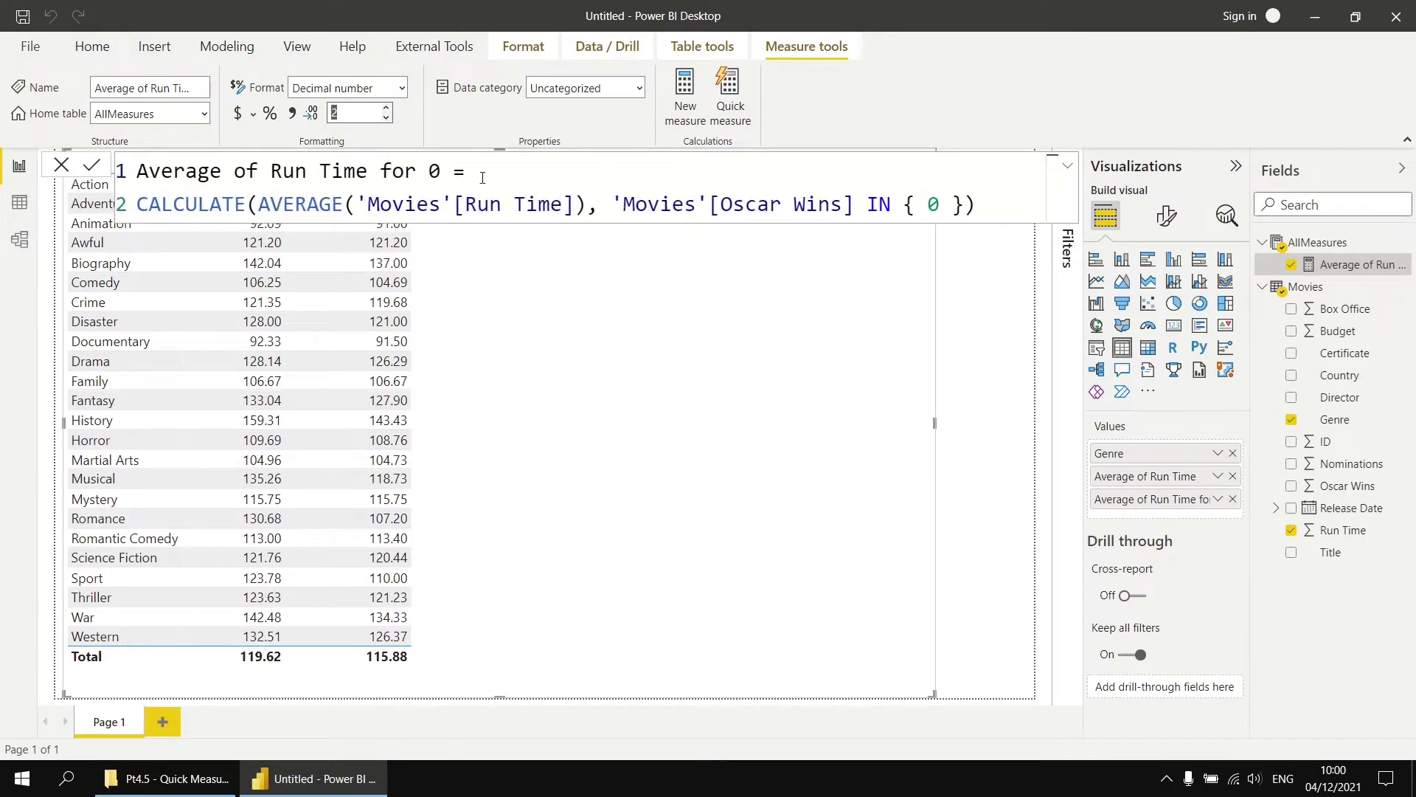
pyautogui.moveTo(235, 175); pyautogui.dragTo(260, 175)
pyautogui.press('BackSpace')
pyautogui.press('BackSpace')
pyautogui.press('Right')
pyautogui.press('Right')
pyautogui.press('Right')
pyautogui.press('Right')
pyautogui.press('Right')
pyautogui.press('Right')
pyautogui.press('Right')
pyautogui.press('Right')
pyautogui.press('Right')
pyautogui.press('Right')
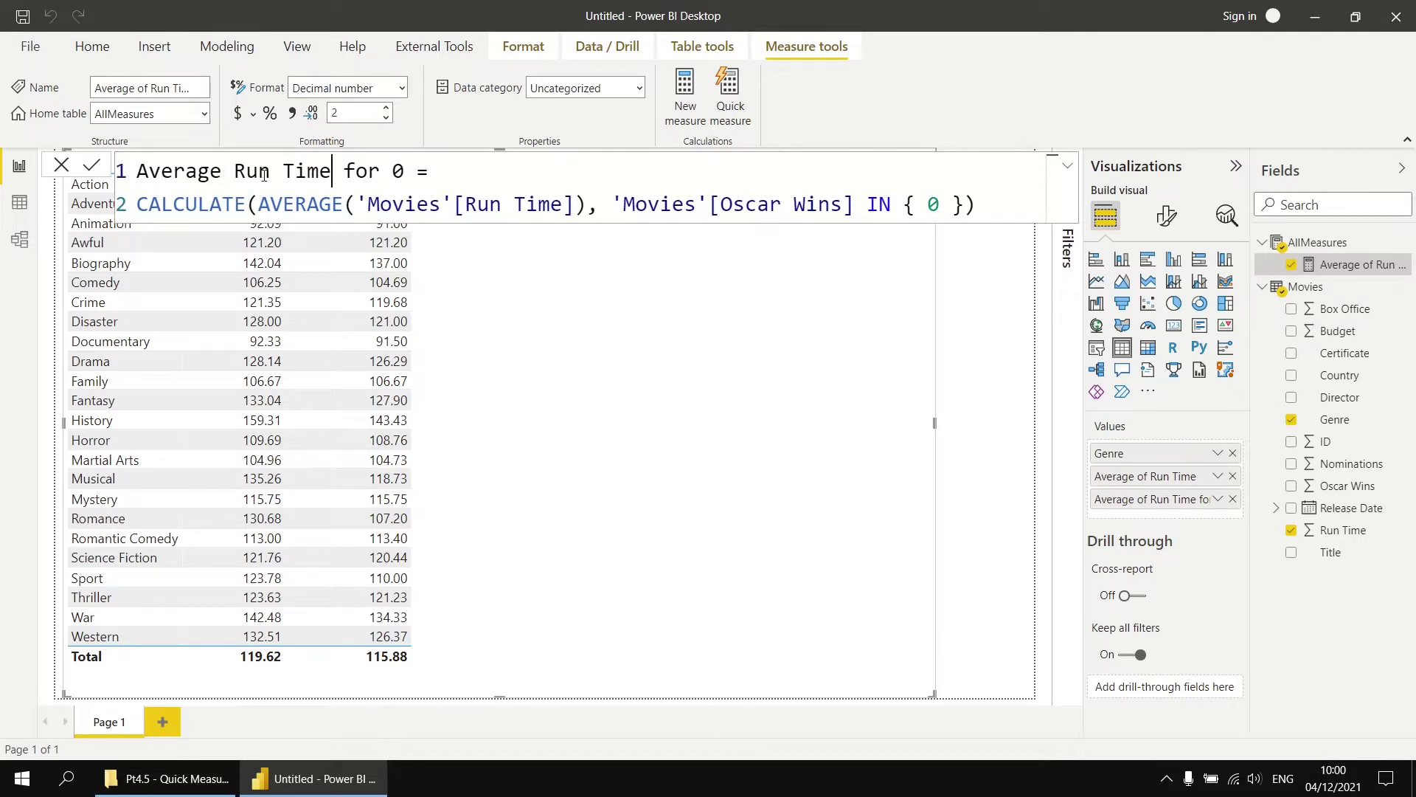
pyautogui.hotkey('shift', 'Right')
pyautogui.hotkey('shift', 'Right')
pyautogui.hotkey('shift', 'Right')
pyautogui.hotkey('shift', 'Right')
pyautogui.hotkey('shift', 'Right')
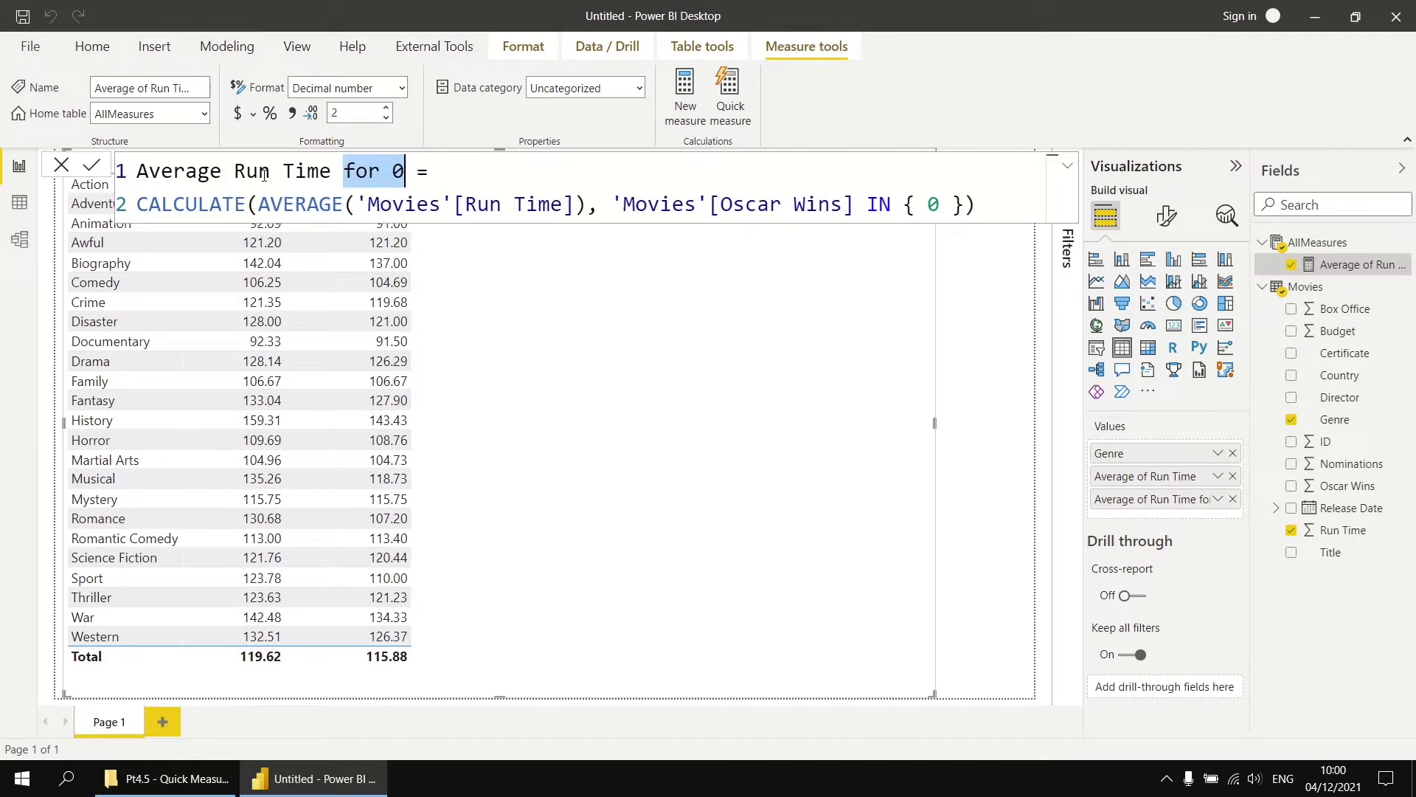
pyautogui.write('Losers')
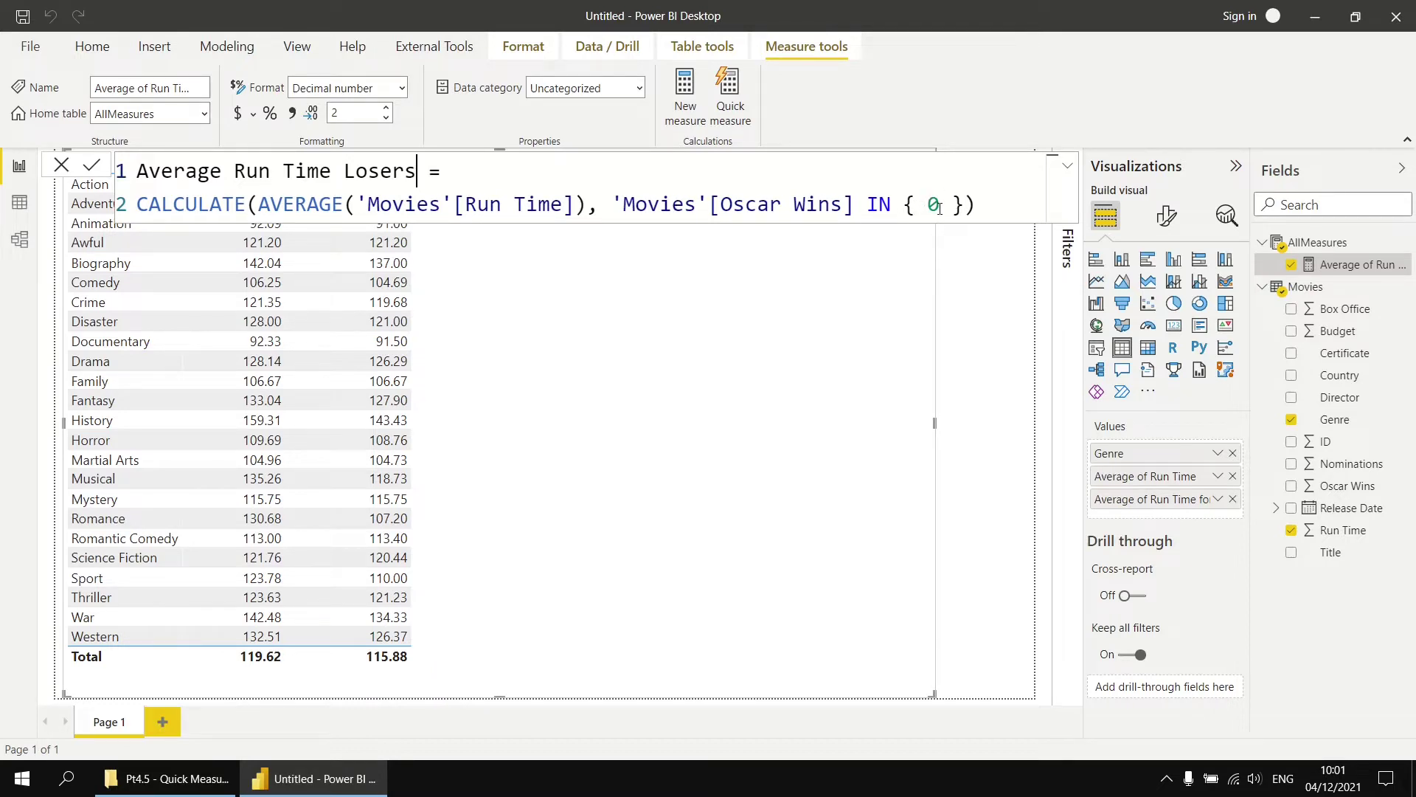
# Reformat the measure's formula so CALCULATE follows the equals sign, with each argument and the closing bracket on separate lines
pyautogui.doubleClick(140, 201)
pyautogui.press('BackSpace')
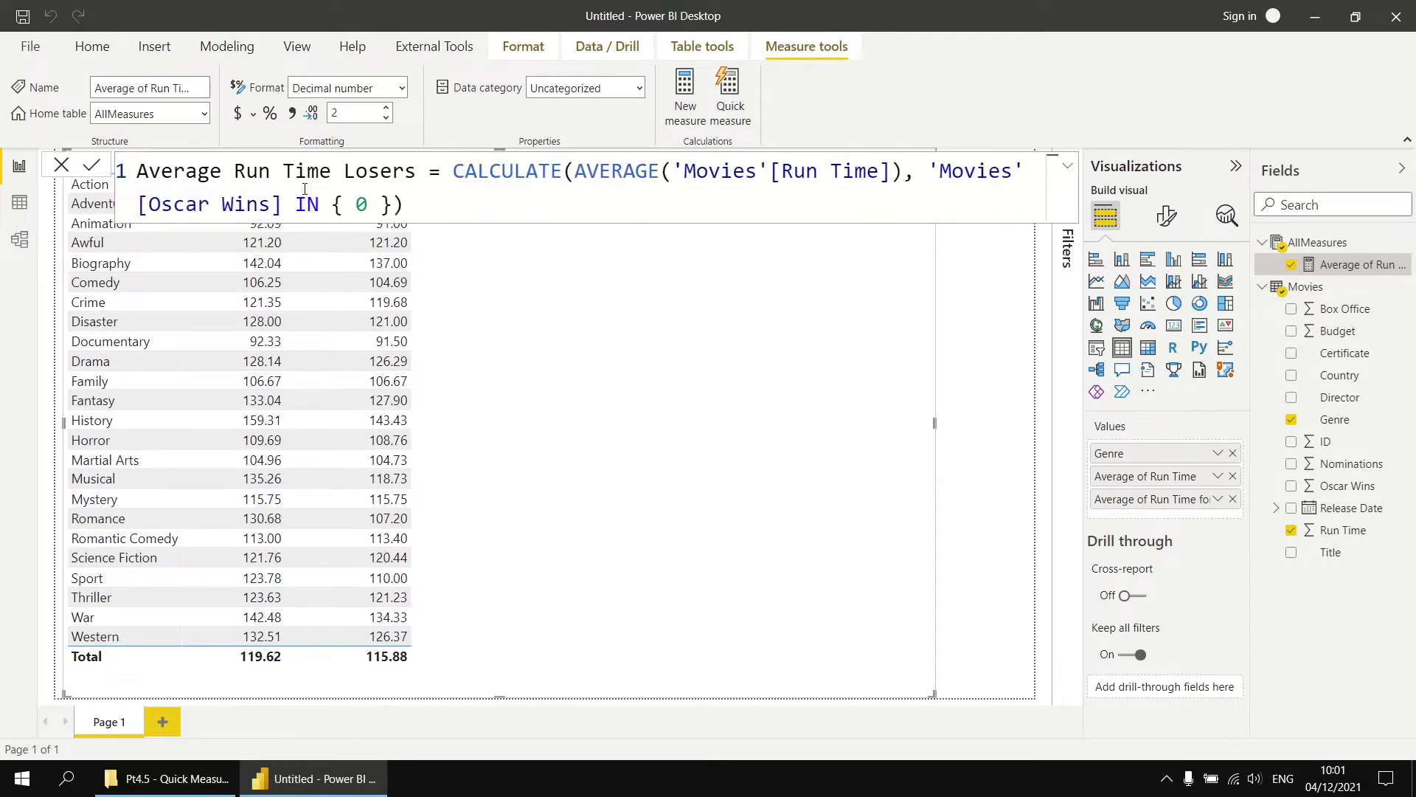
pyautogui.click(575, 171)
pyautogui.hotkey('shift', 'Return')
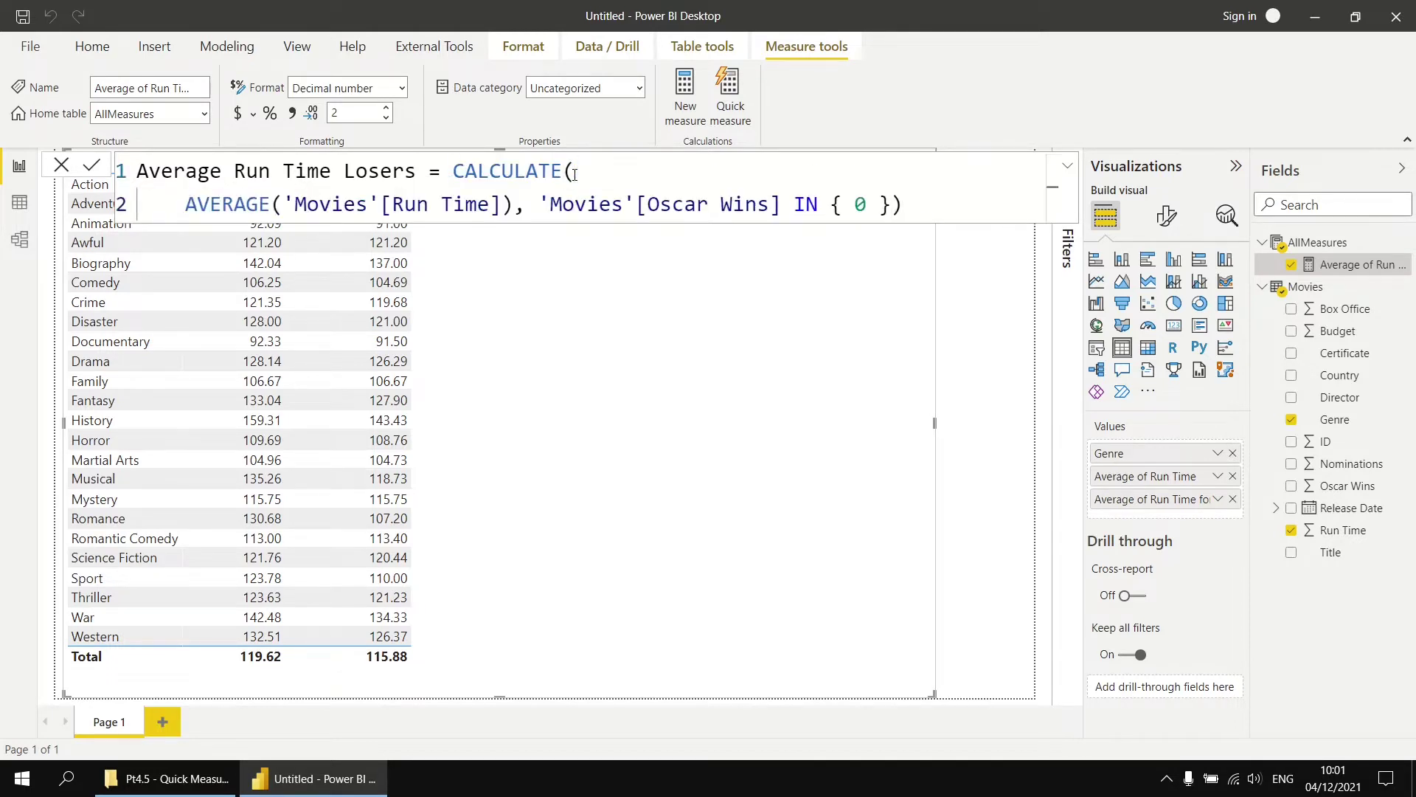
pyautogui.click(543, 203)
pyautogui.hotkey('shift', 'Return')
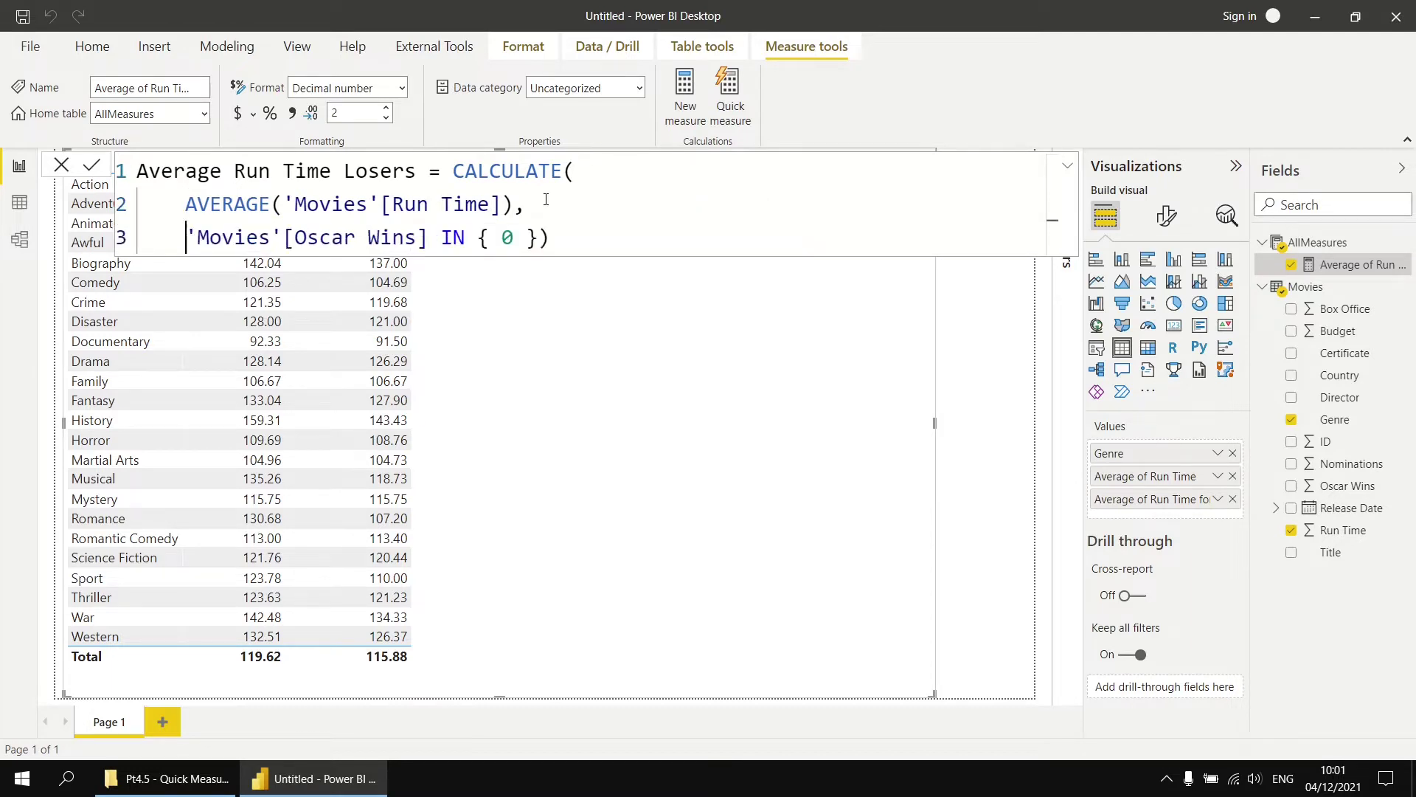
pyautogui.click(539, 239)
pyautogui.hotkey('shift', 'Return')
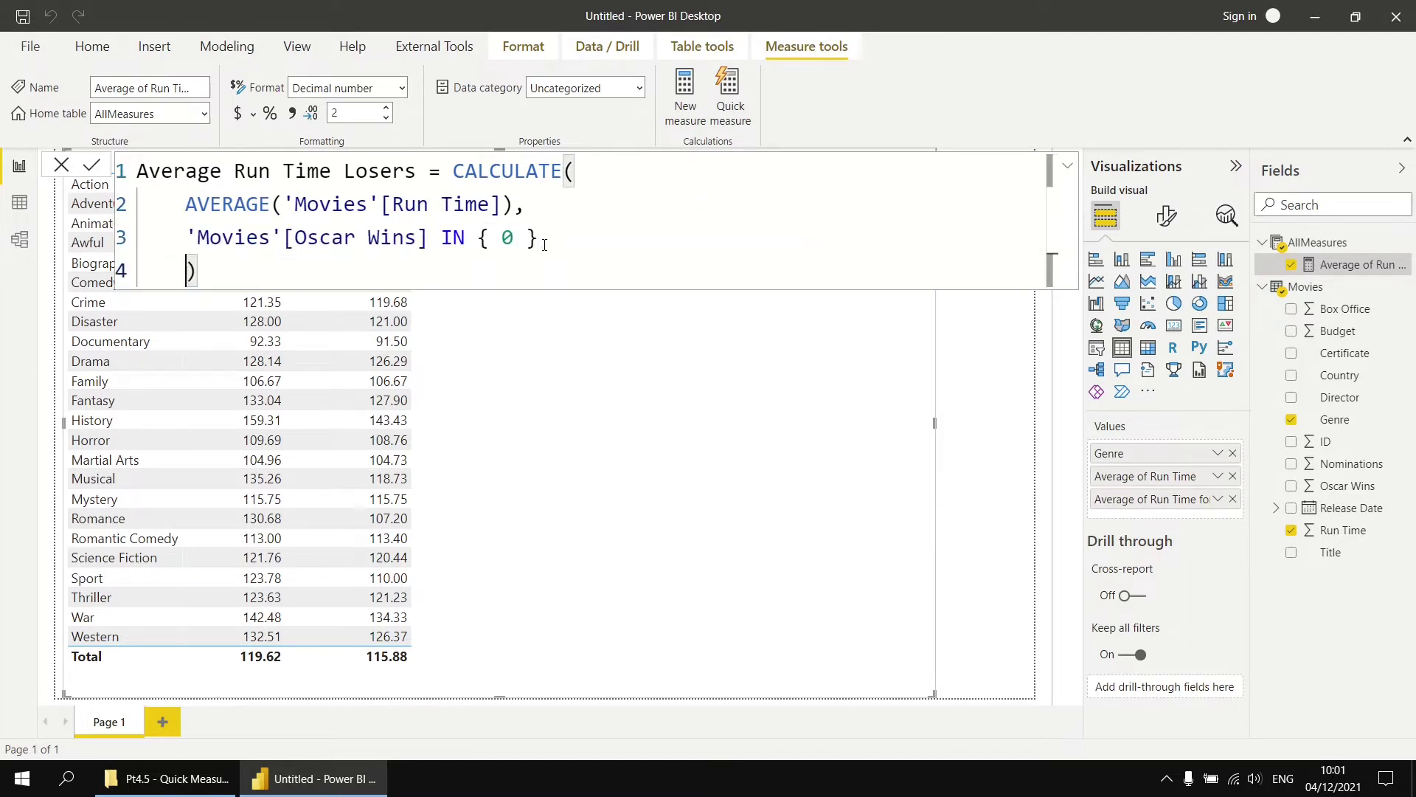
pyautogui.press('BackSpace')
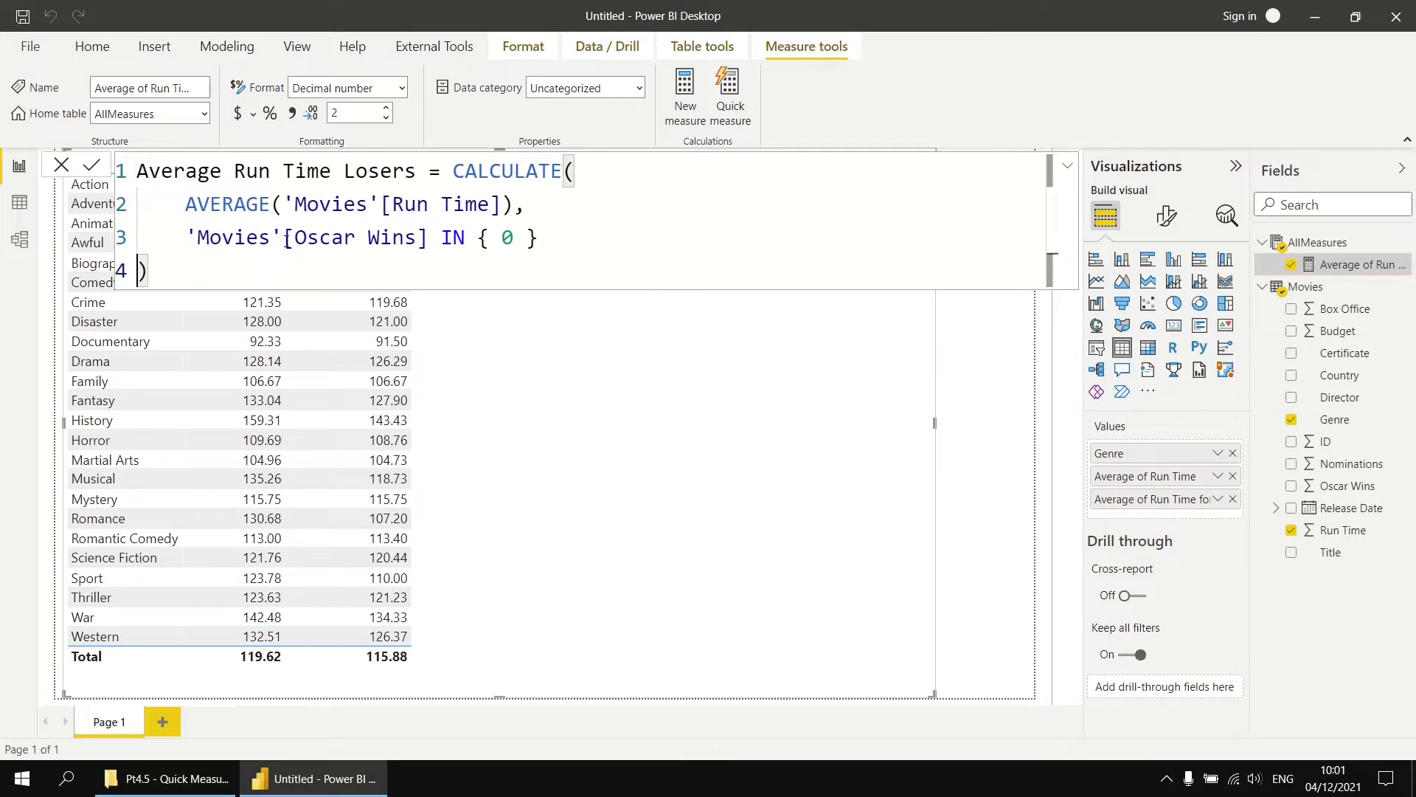
# Replace the IN { 0 } condition on Oscar Wins with = 0 and commit the formula
pyautogui.click(441, 239)
pyautogui.moveTo(441, 237); pyautogui.dragTo(539, 237)
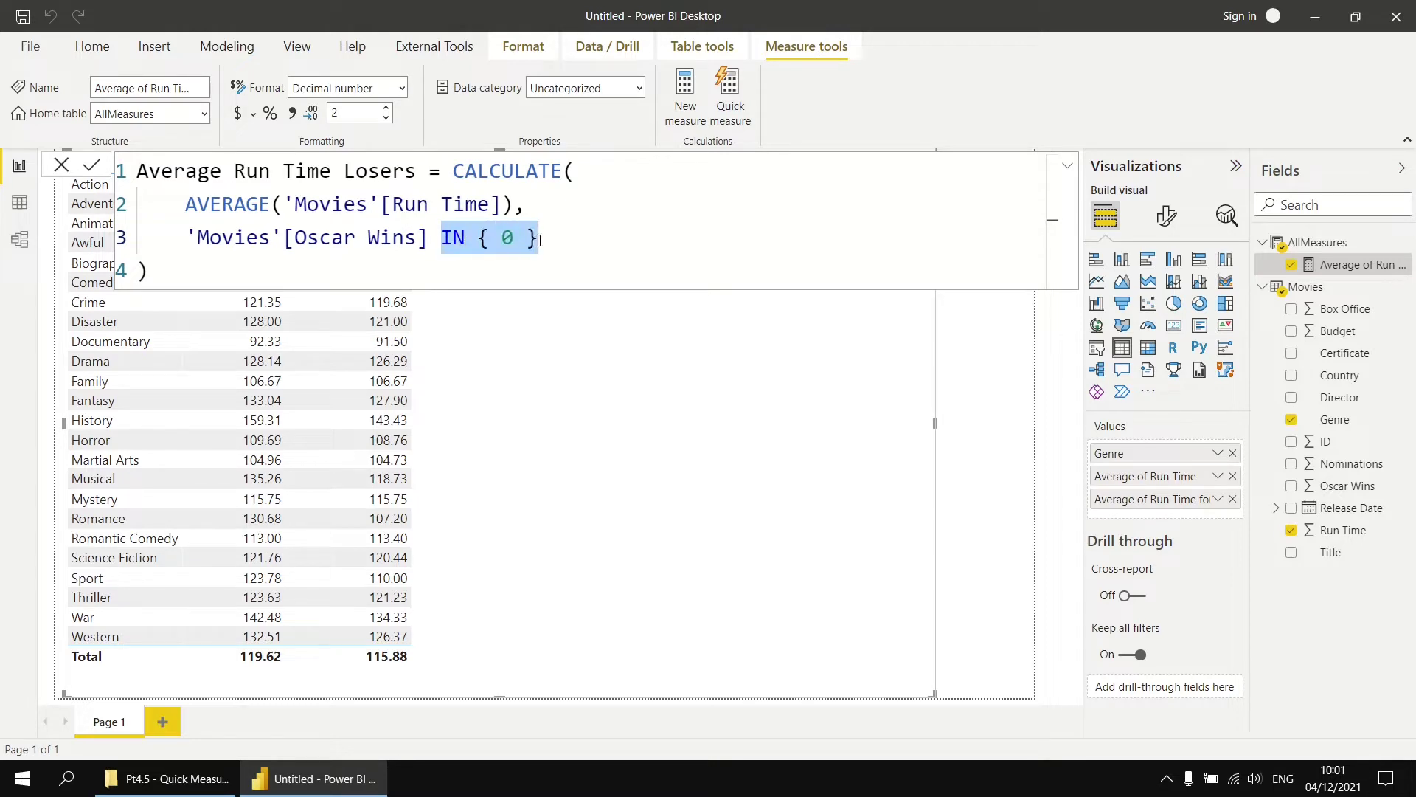
pyautogui.click(446, 243)
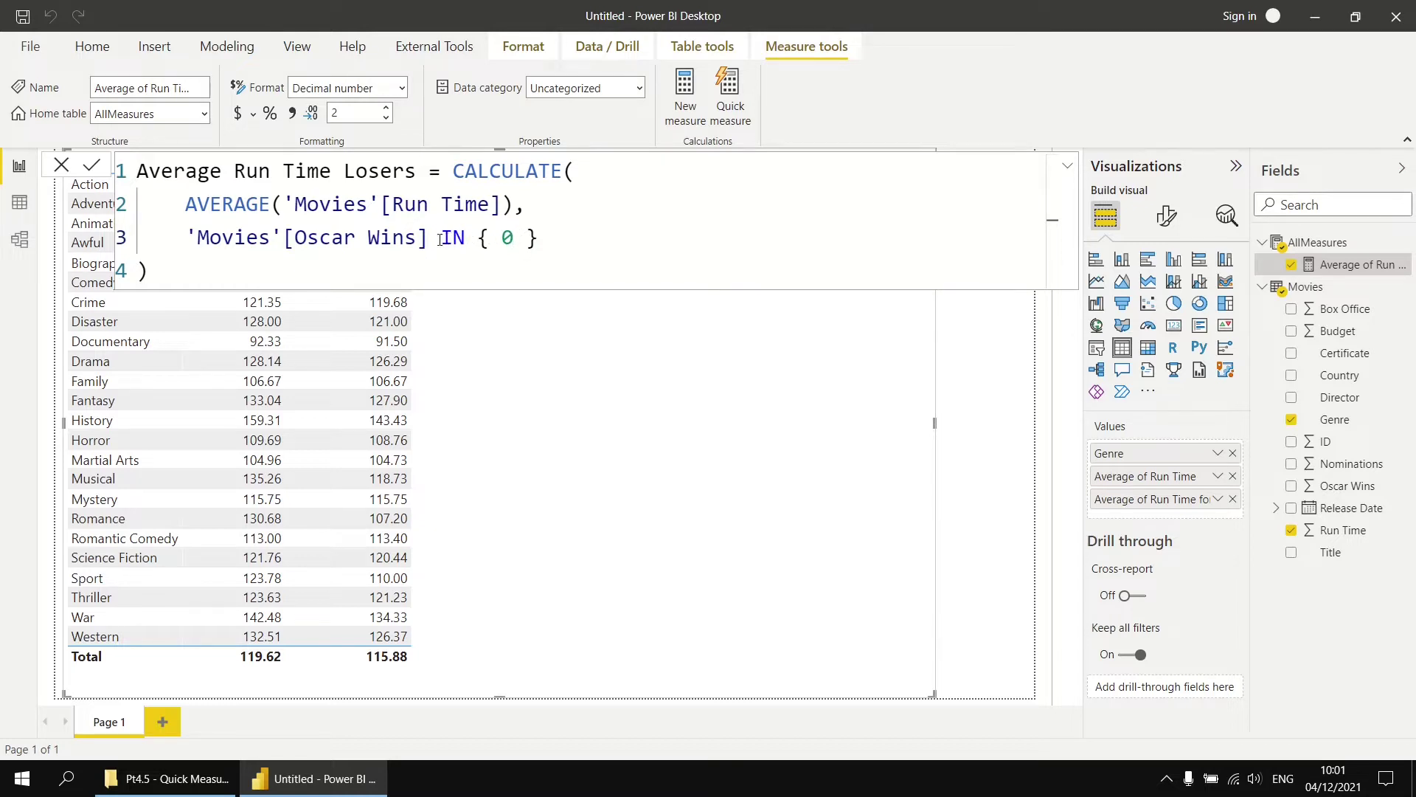
pyautogui.keyDown('shift'); pyautogui.click(487, 239); pyautogui.keyUp('shift')
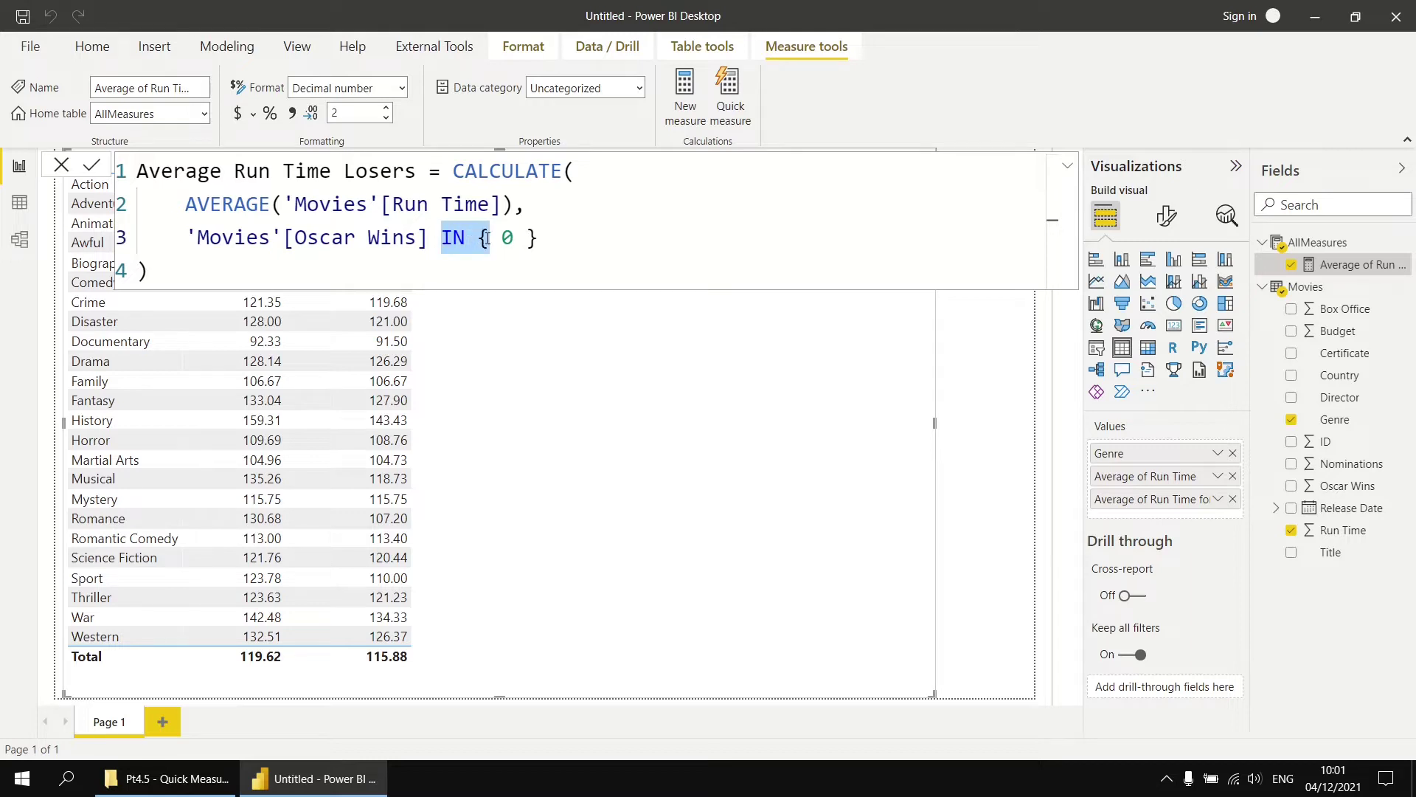
pyautogui.write('=')
pyautogui.moveTo(488, 239); pyautogui.dragTo(498, 241)
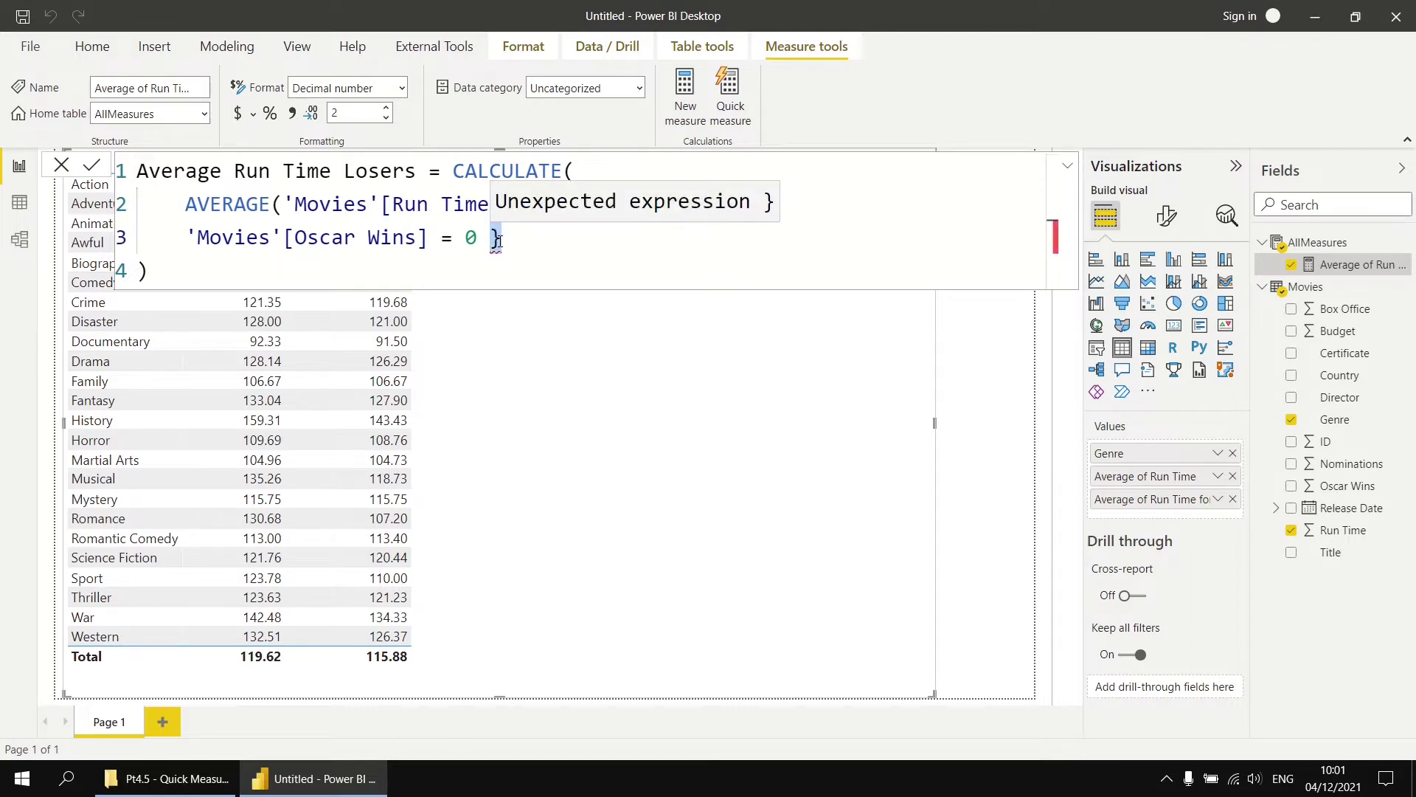
pyautogui.press('Delete')
pyautogui.click(411, 273)
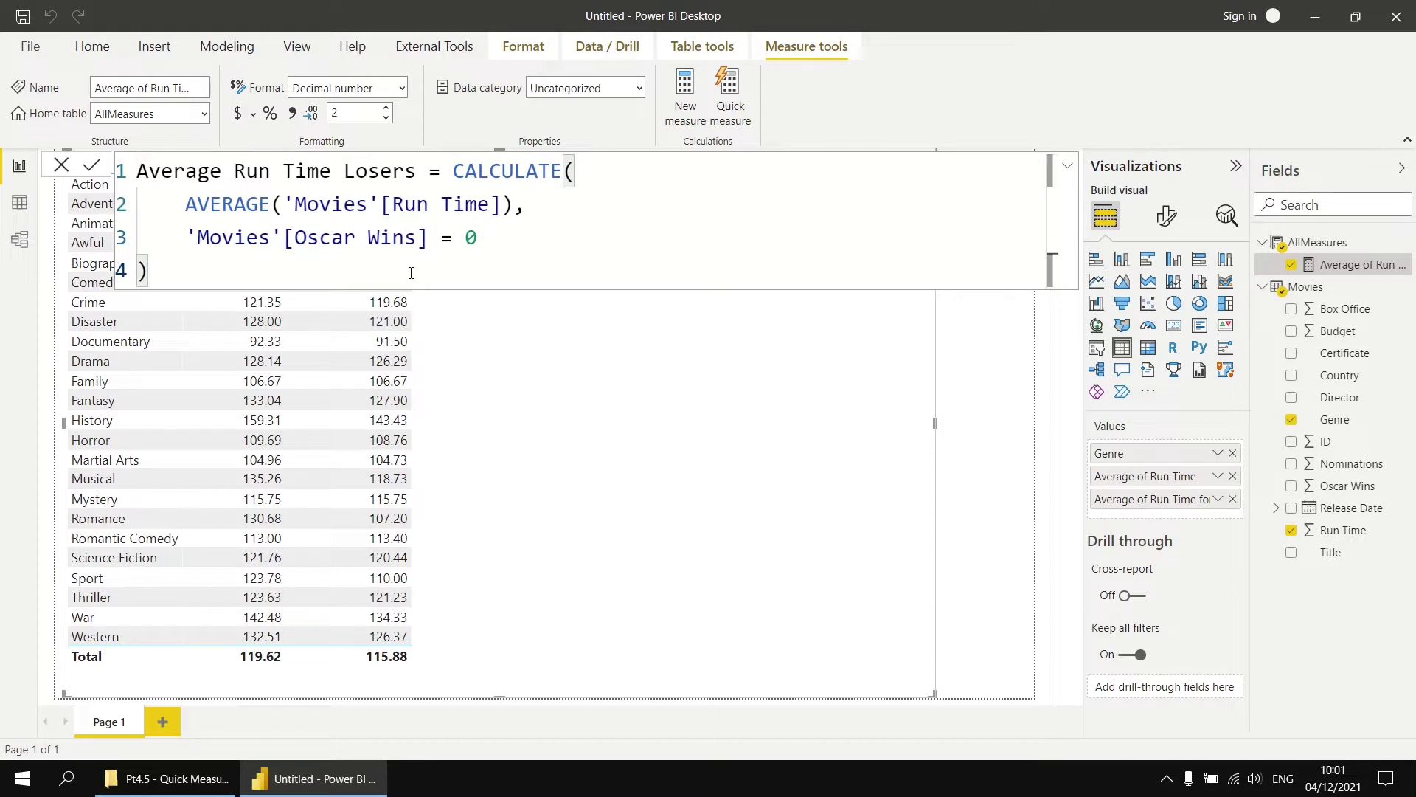
pyautogui.click(92, 169)
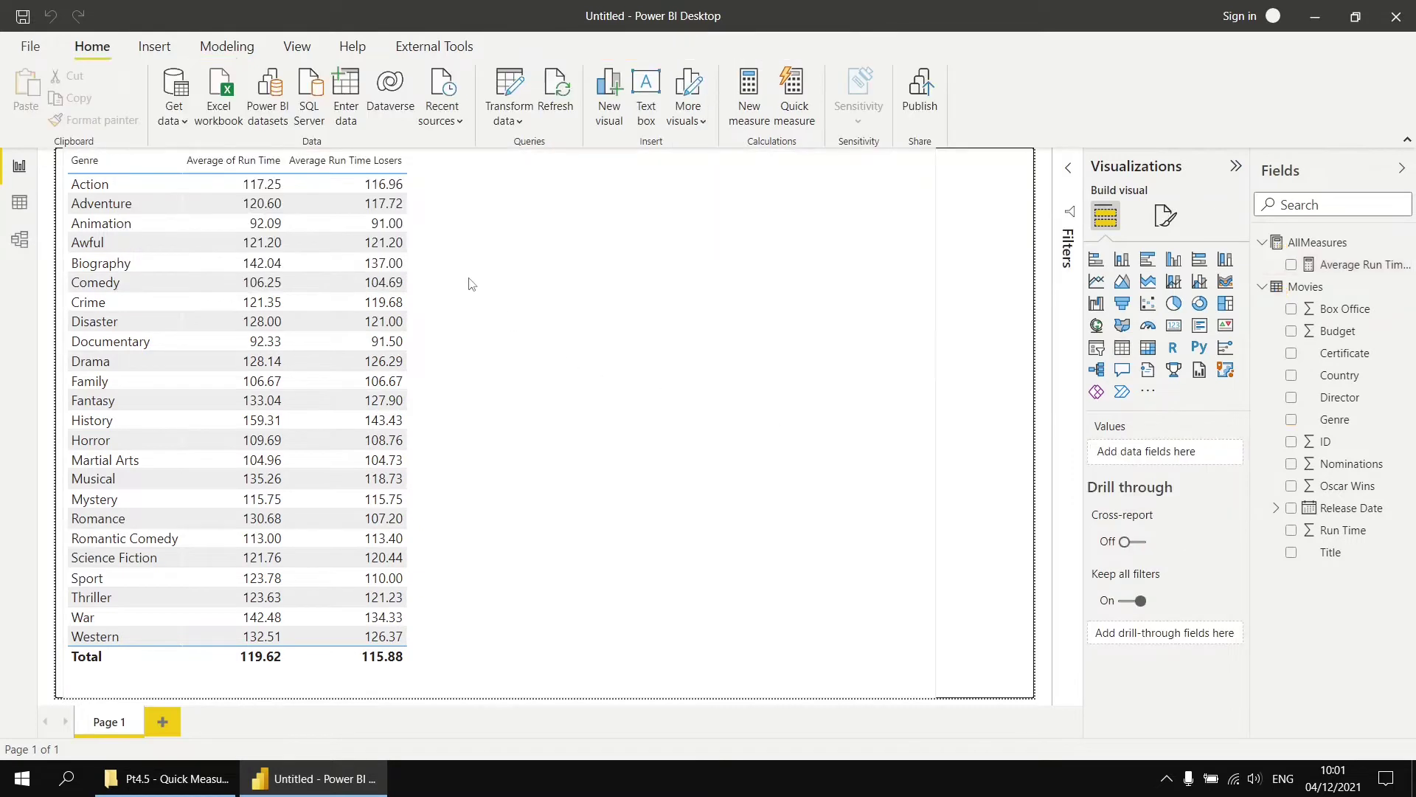
pyautogui.click(979, 448)
# Copy the whole Average Run Time Losers formula into a new measure in the AllMeasures table
pyautogui.click(1349, 265)
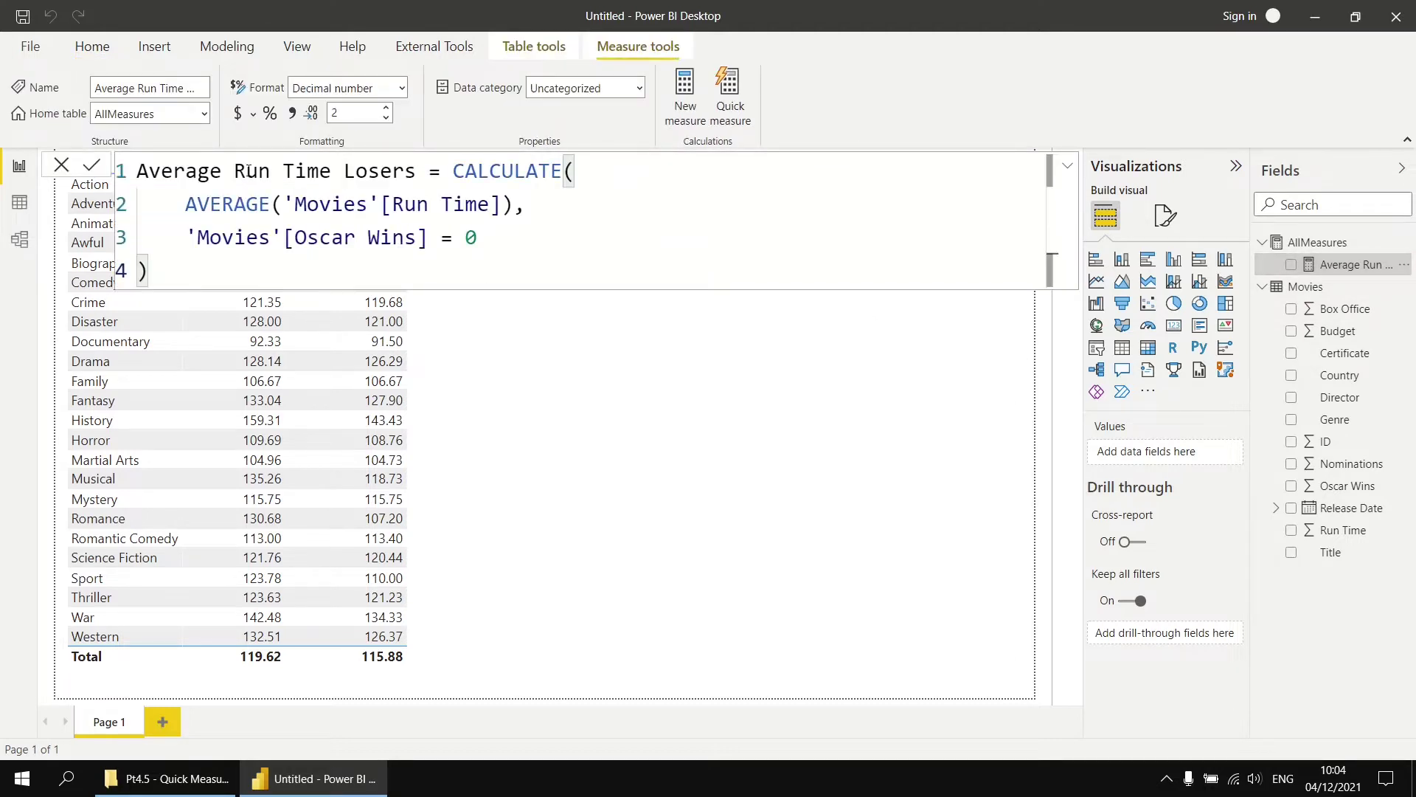
pyautogui.moveTo(139, 175); pyautogui.dragTo(185, 284)
pyautogui.hotkey('ctrl', 'c')
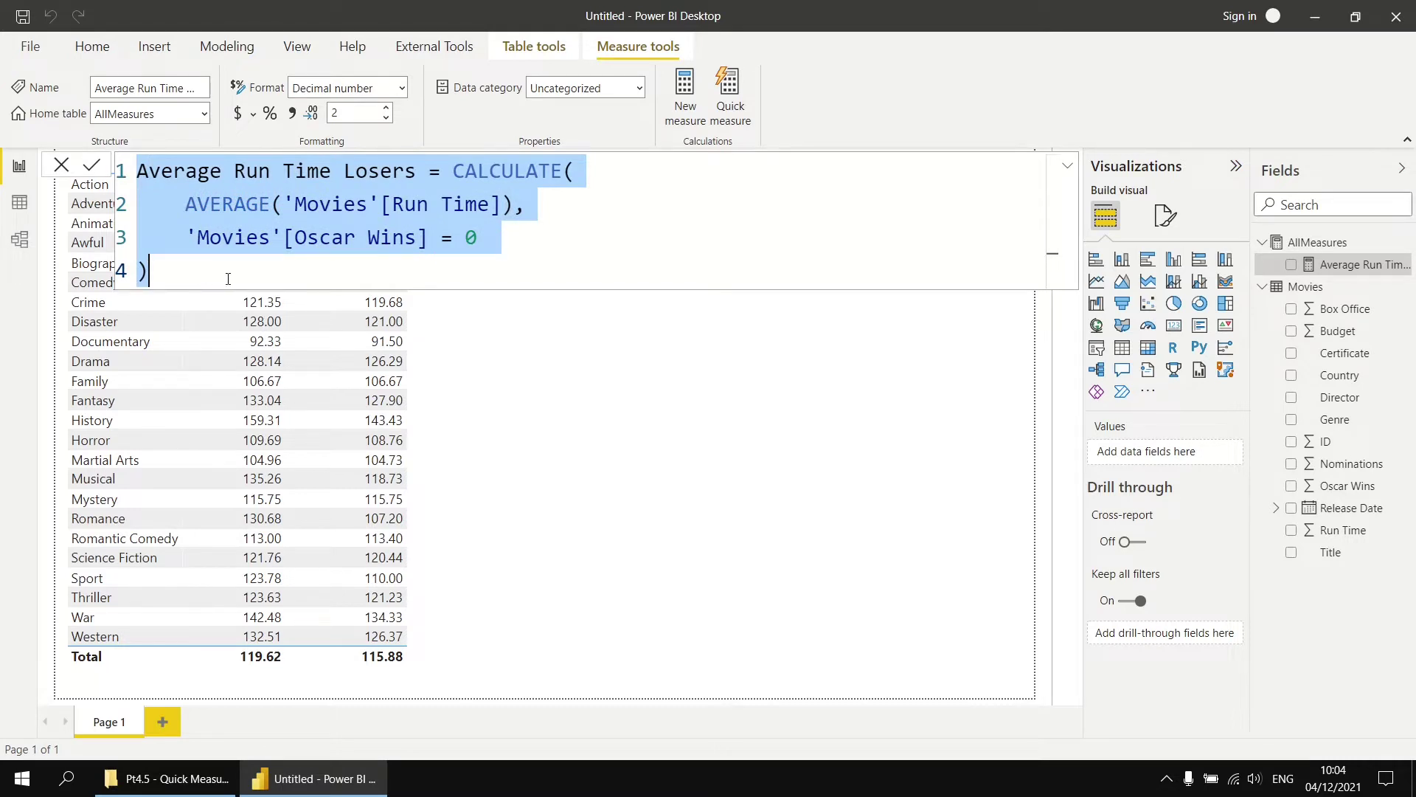
pyautogui.rightClick(1296, 247)
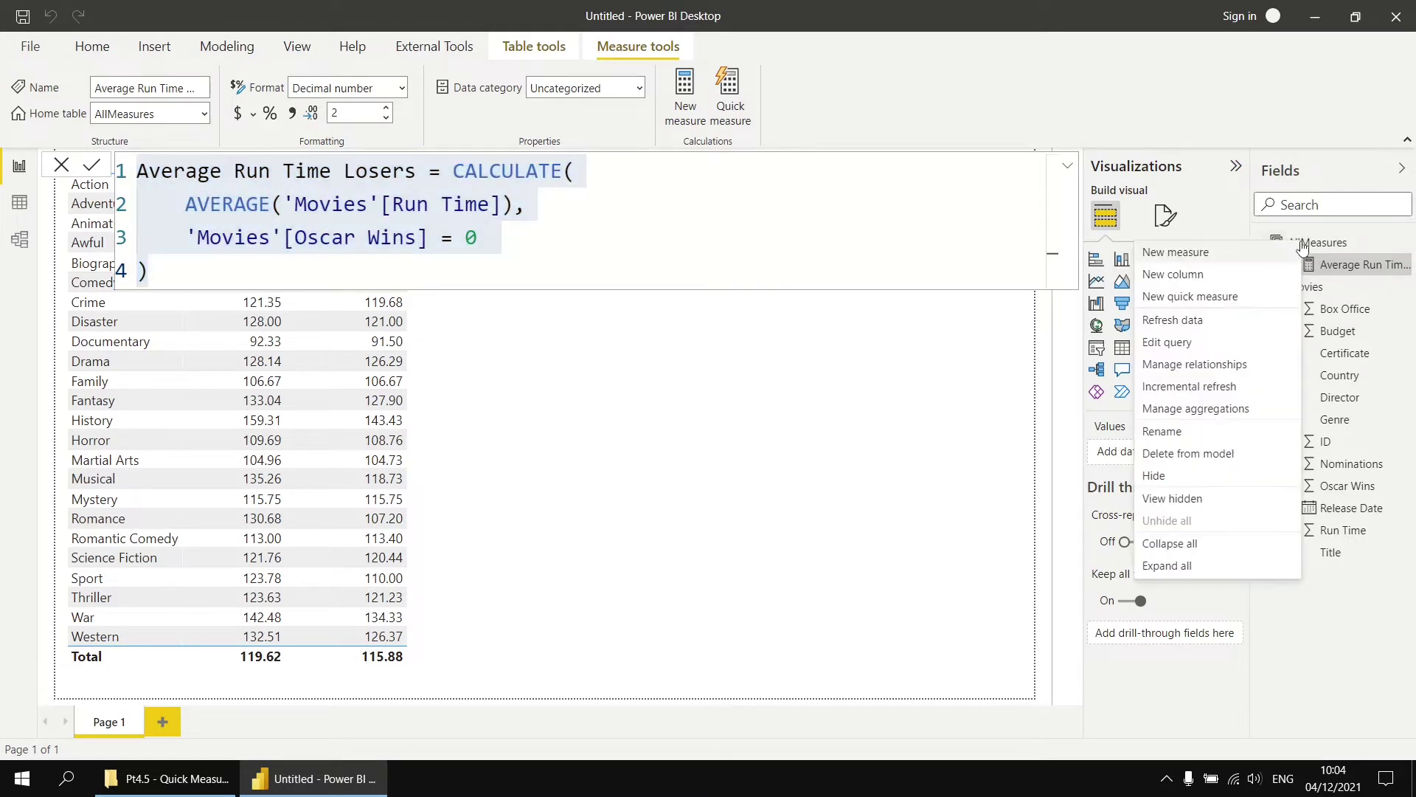
pyautogui.click(1177, 253)
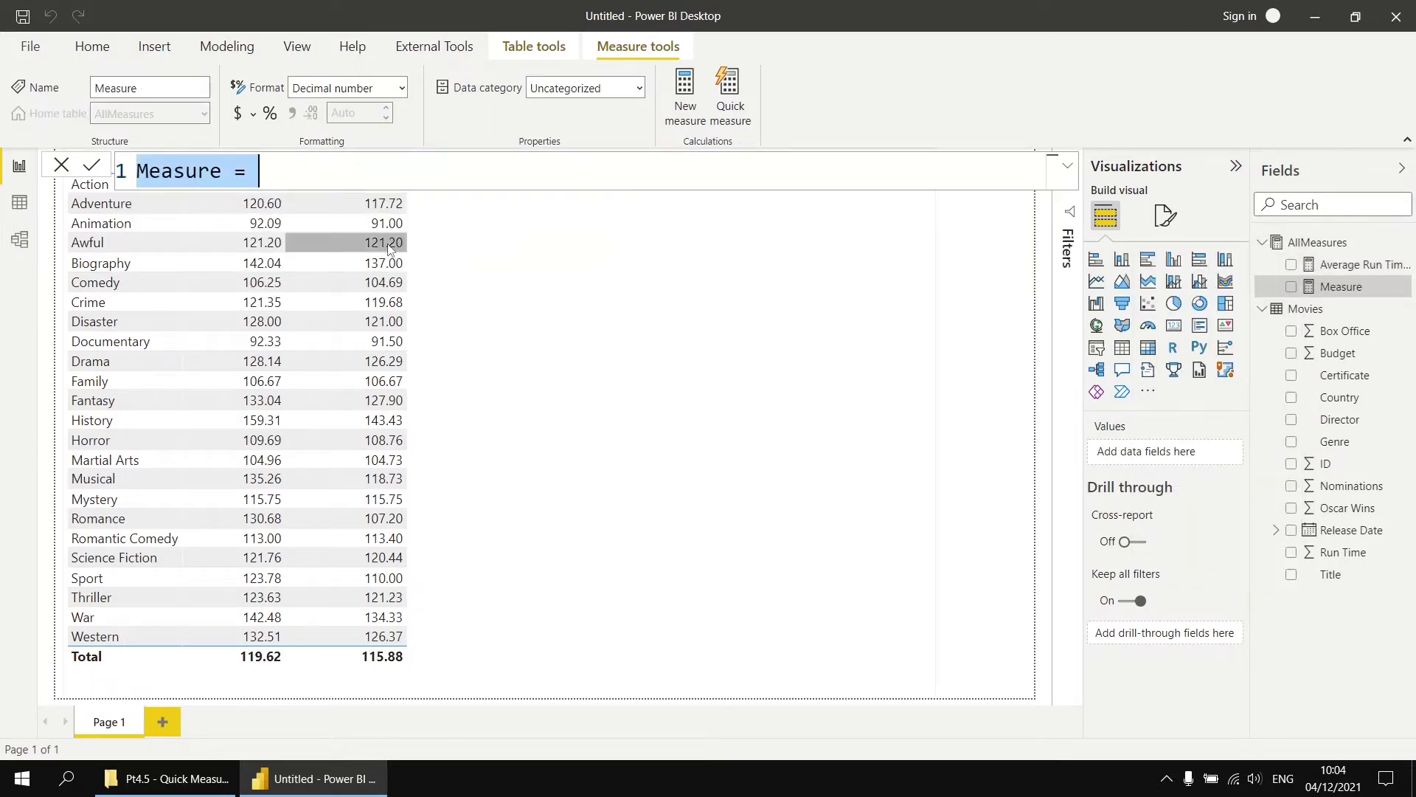
pyautogui.hotkey('ctrl', 'v')
# Change the copied formula to Average Run Time Winners with Oscar Wins > 0, and add the measure to the genre table
pyautogui.doubleClick(366, 171)
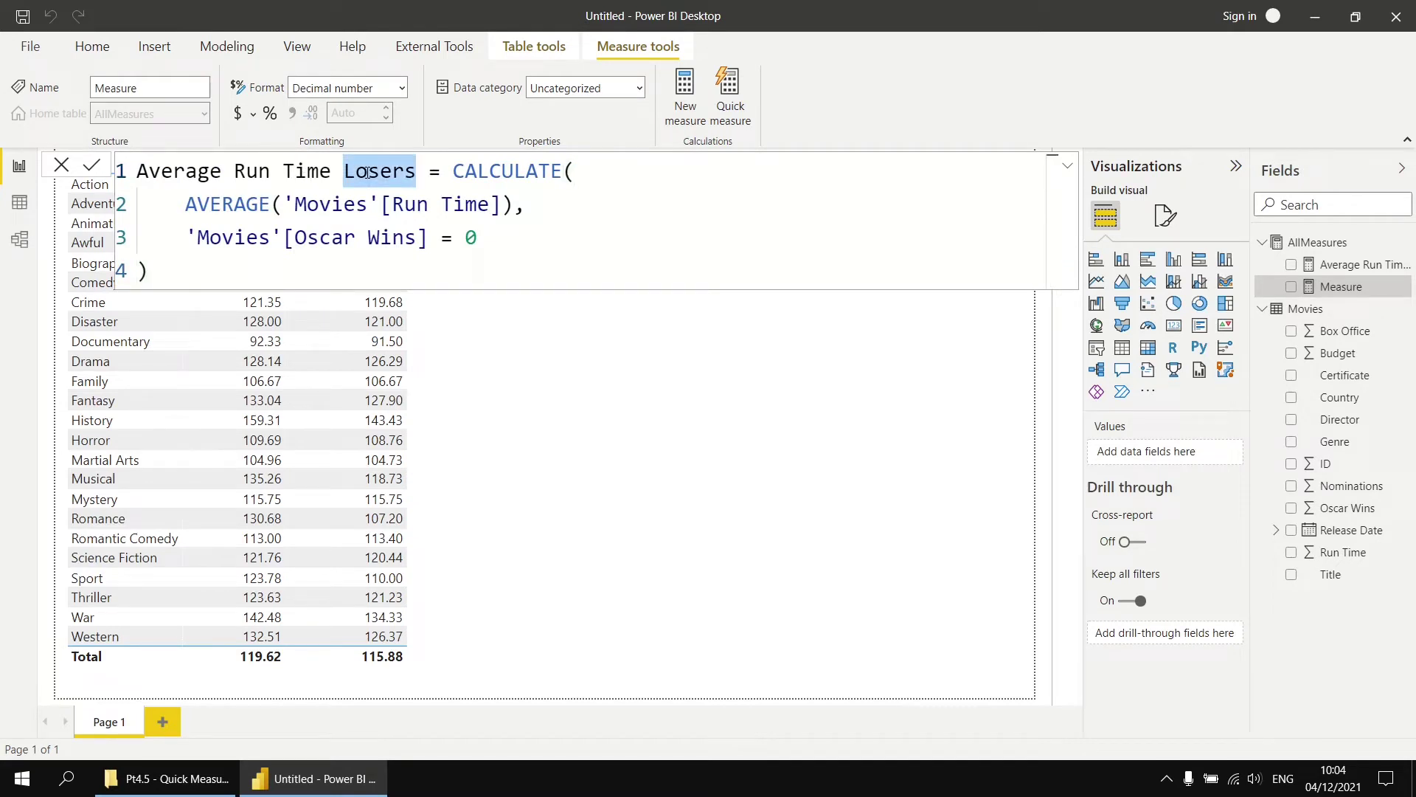
pyautogui.write('Winners')
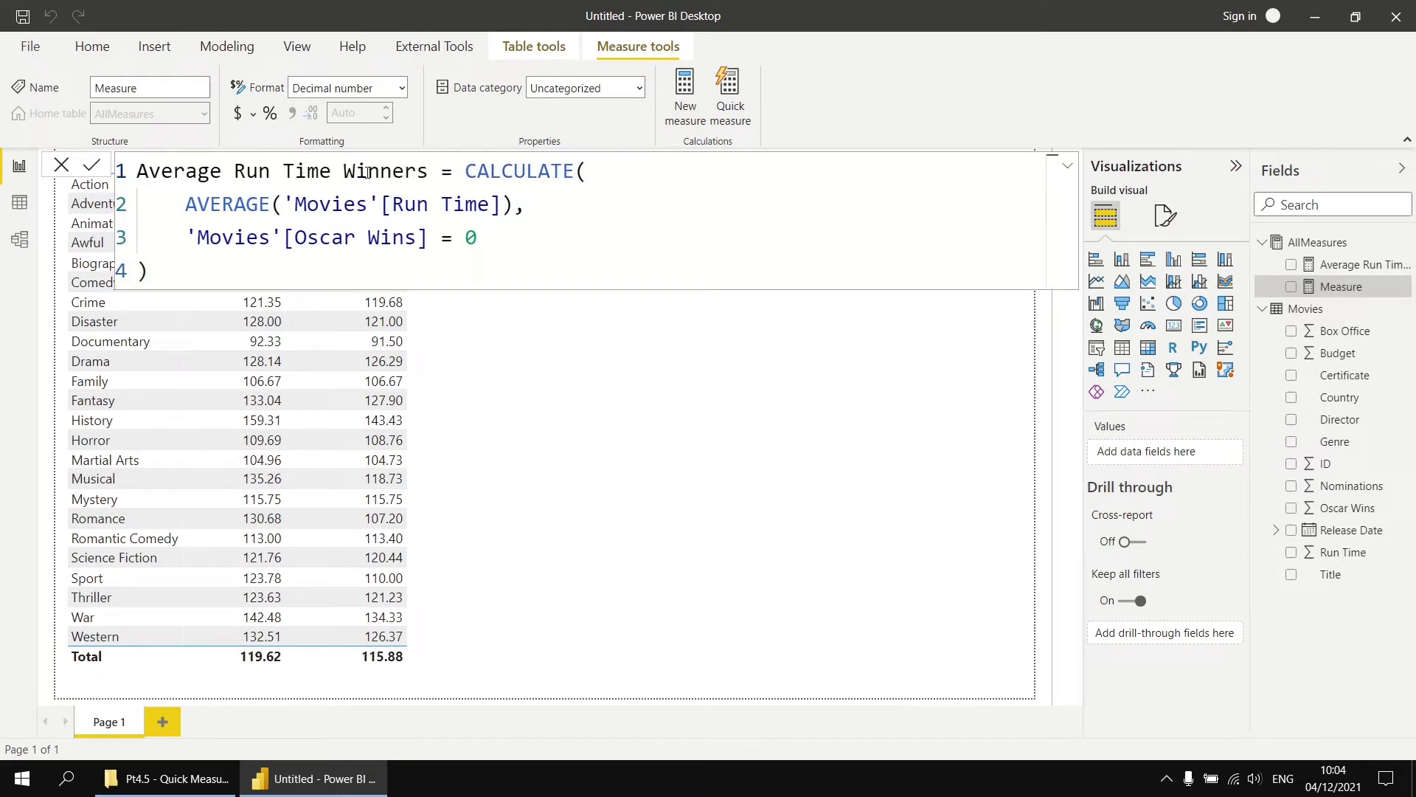
pyautogui.doubleClick(446, 237)
pyautogui.write('>')
pyautogui.click(93, 167)
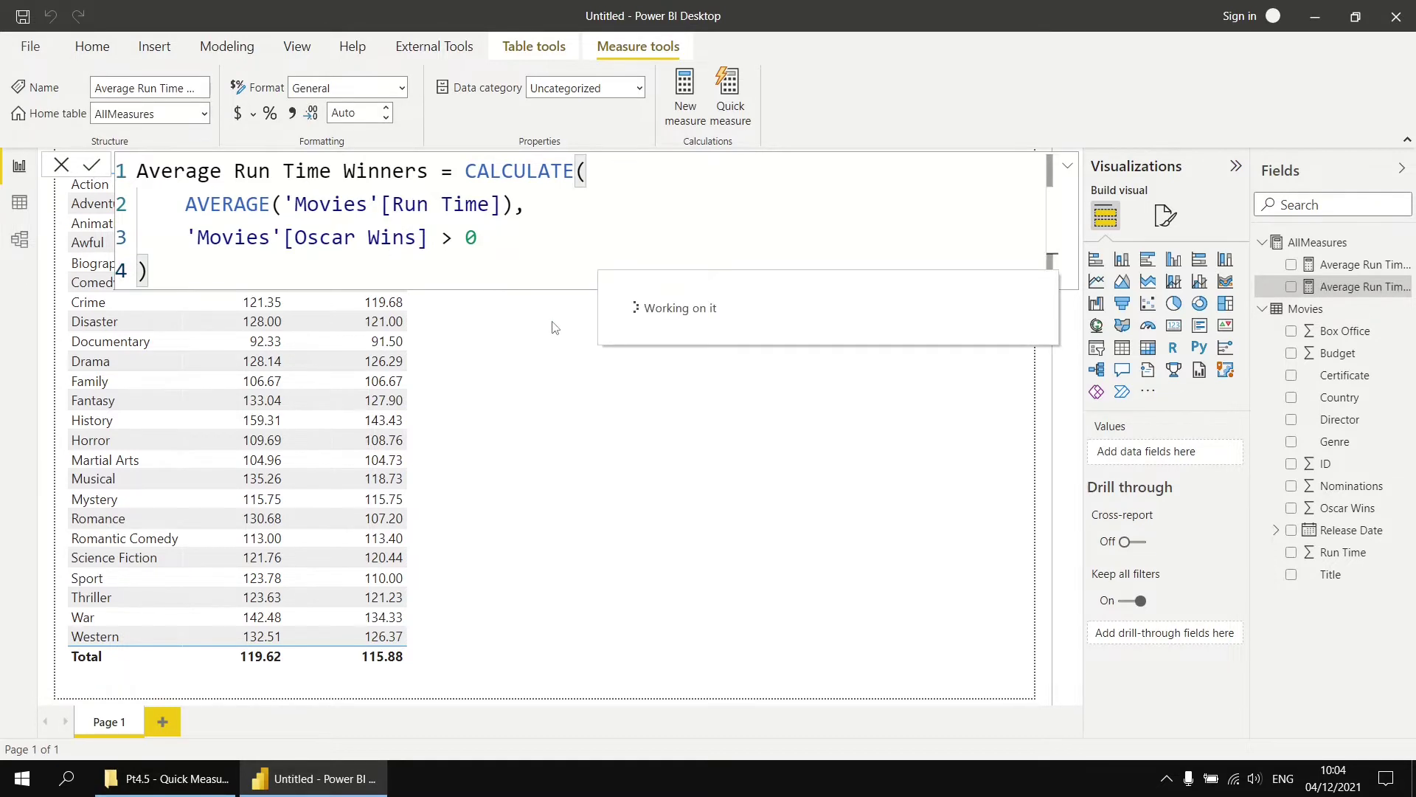
pyautogui.moveTo(1308, 295); pyautogui.dragTo(512, 377)
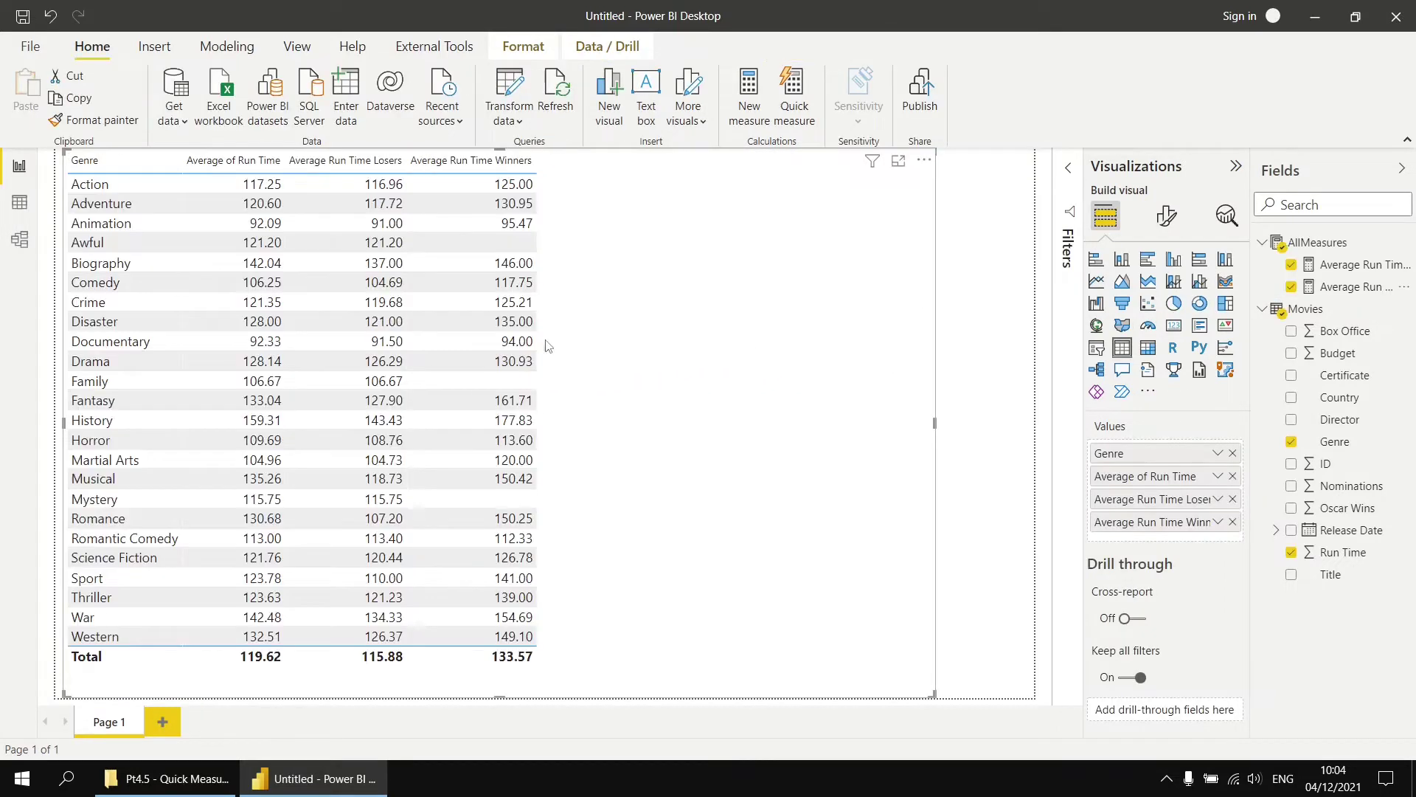
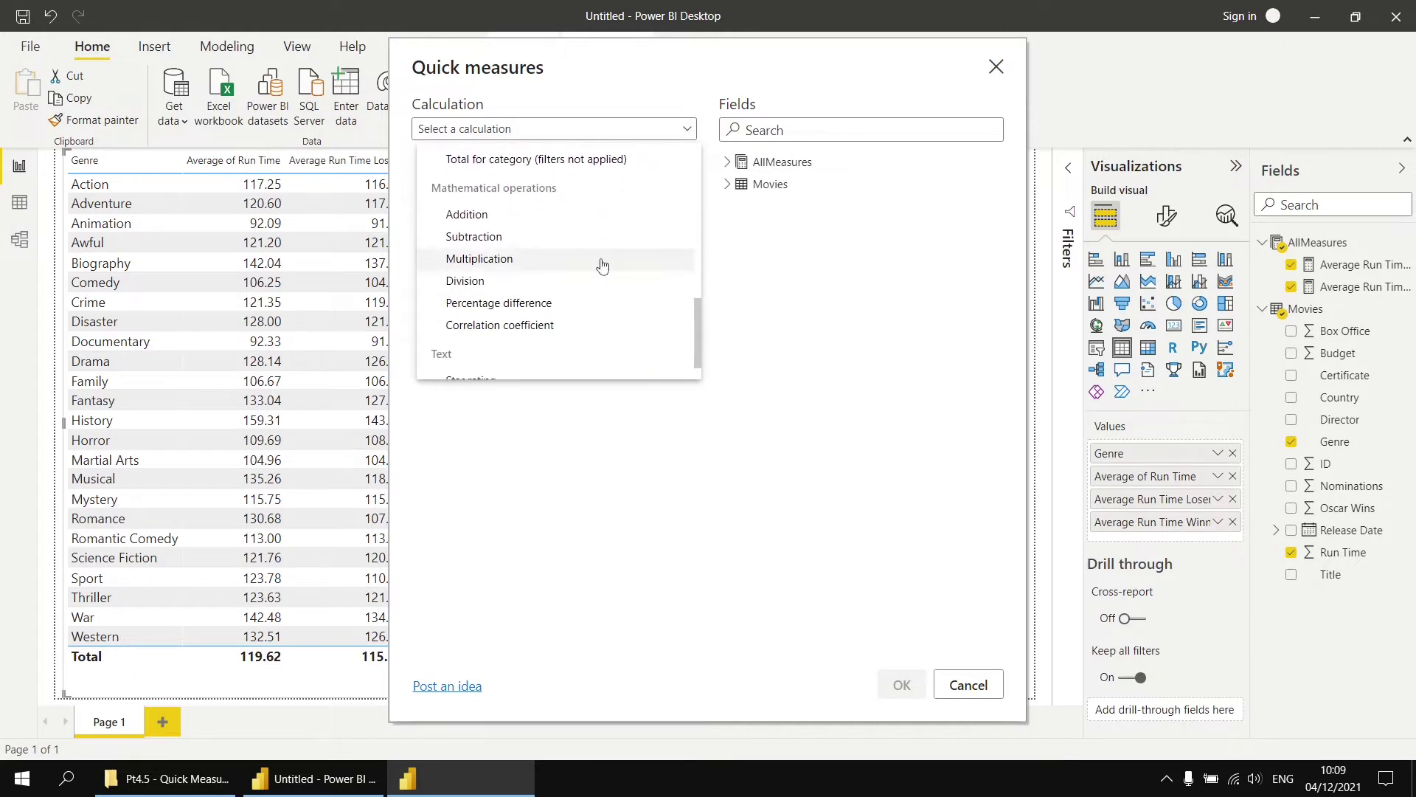
# Create a Subtraction quick measure with Average Run Time Winners as base value and Average Run Time Losers as value to subtract
pyautogui.click(508, 244)
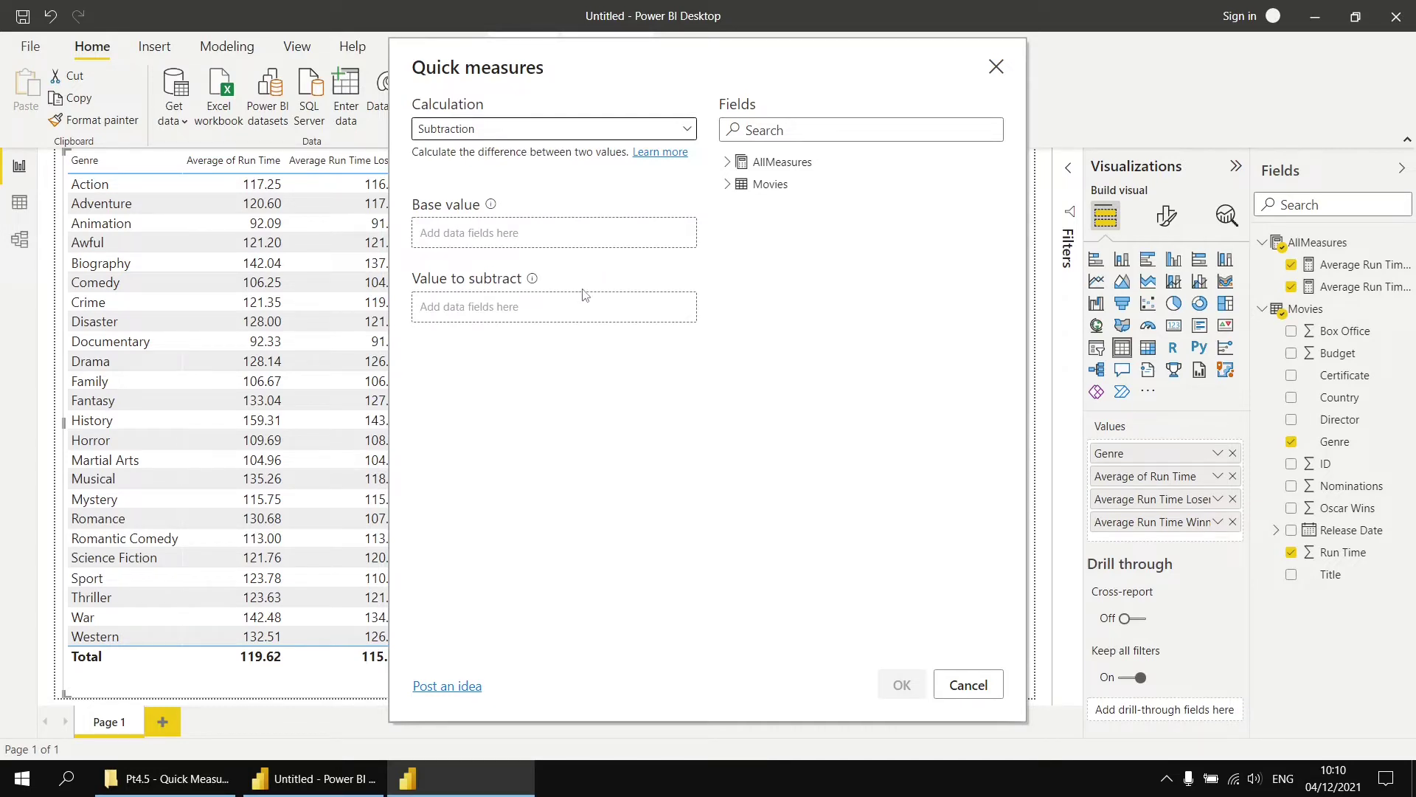
pyautogui.click(729, 185)
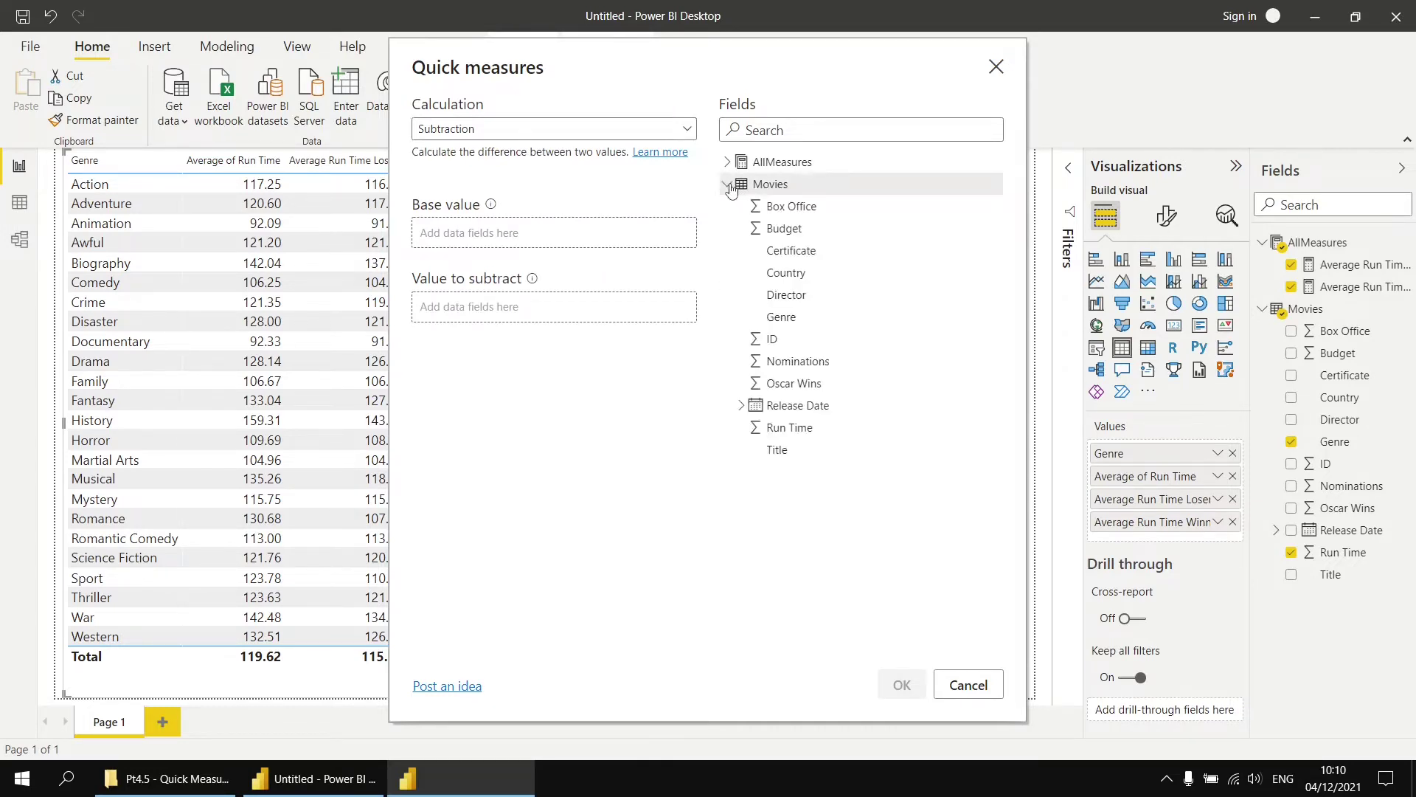
pyautogui.click(729, 185)
pyautogui.click(727, 163)
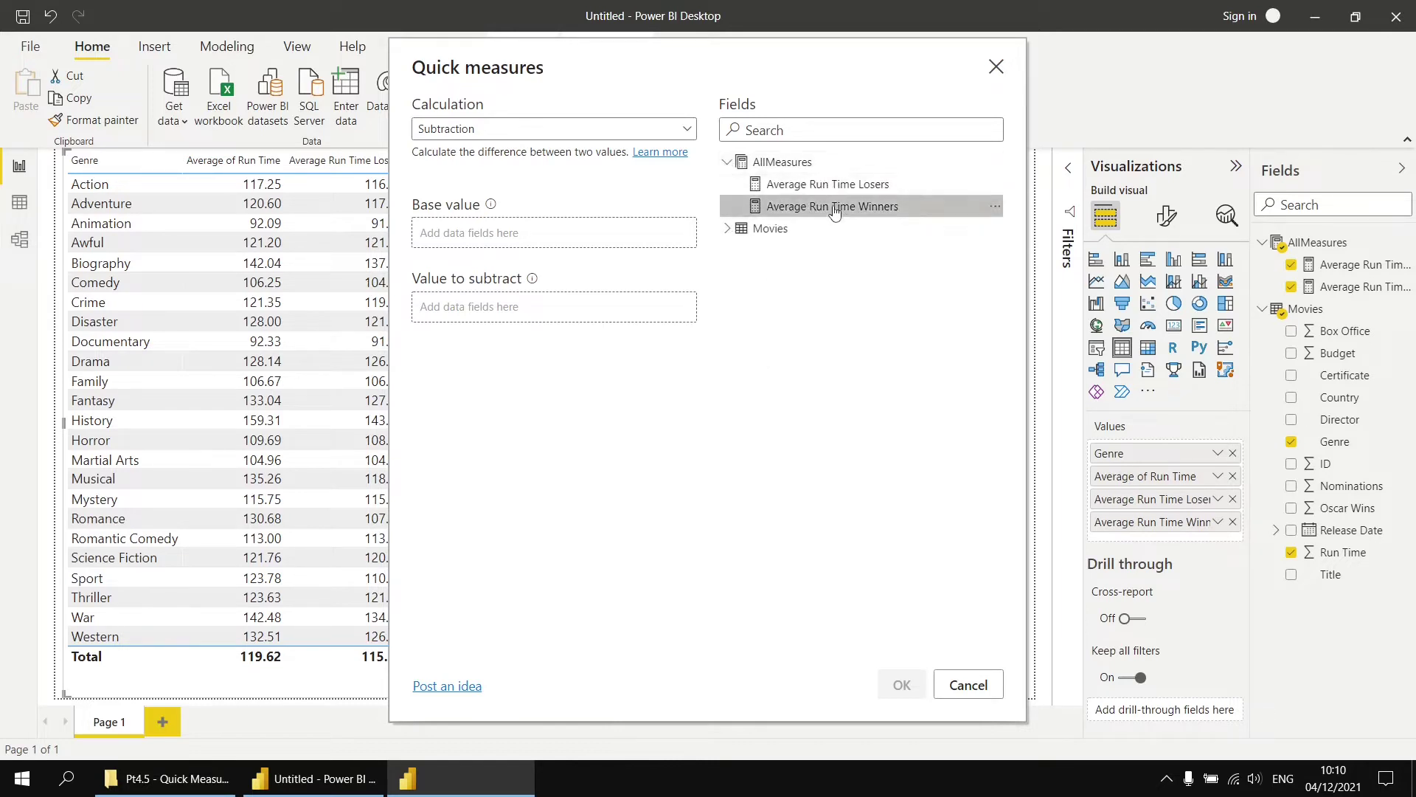
pyautogui.moveTo(838, 203); pyautogui.dragTo(554, 231)
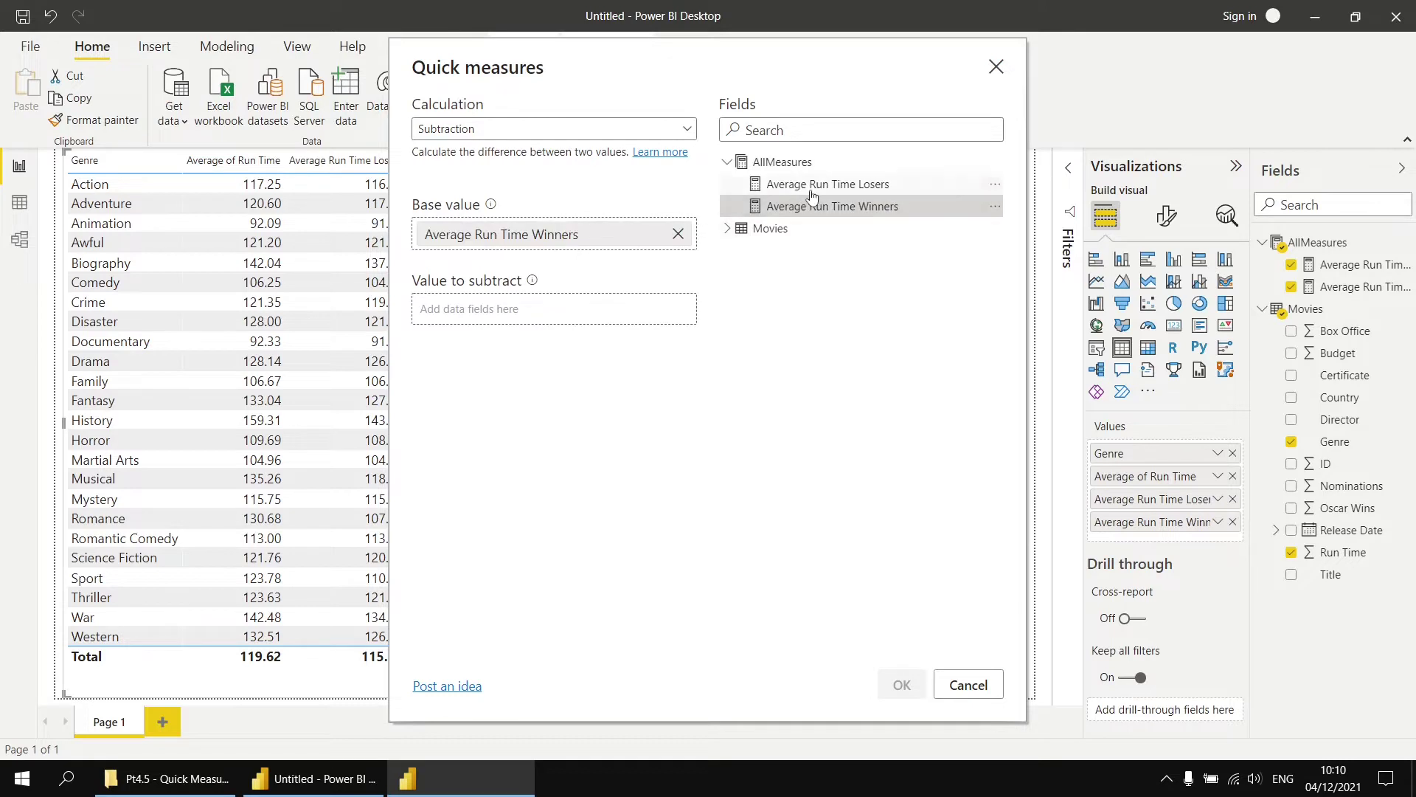
pyautogui.moveTo(820, 185); pyautogui.dragTo(534, 304)
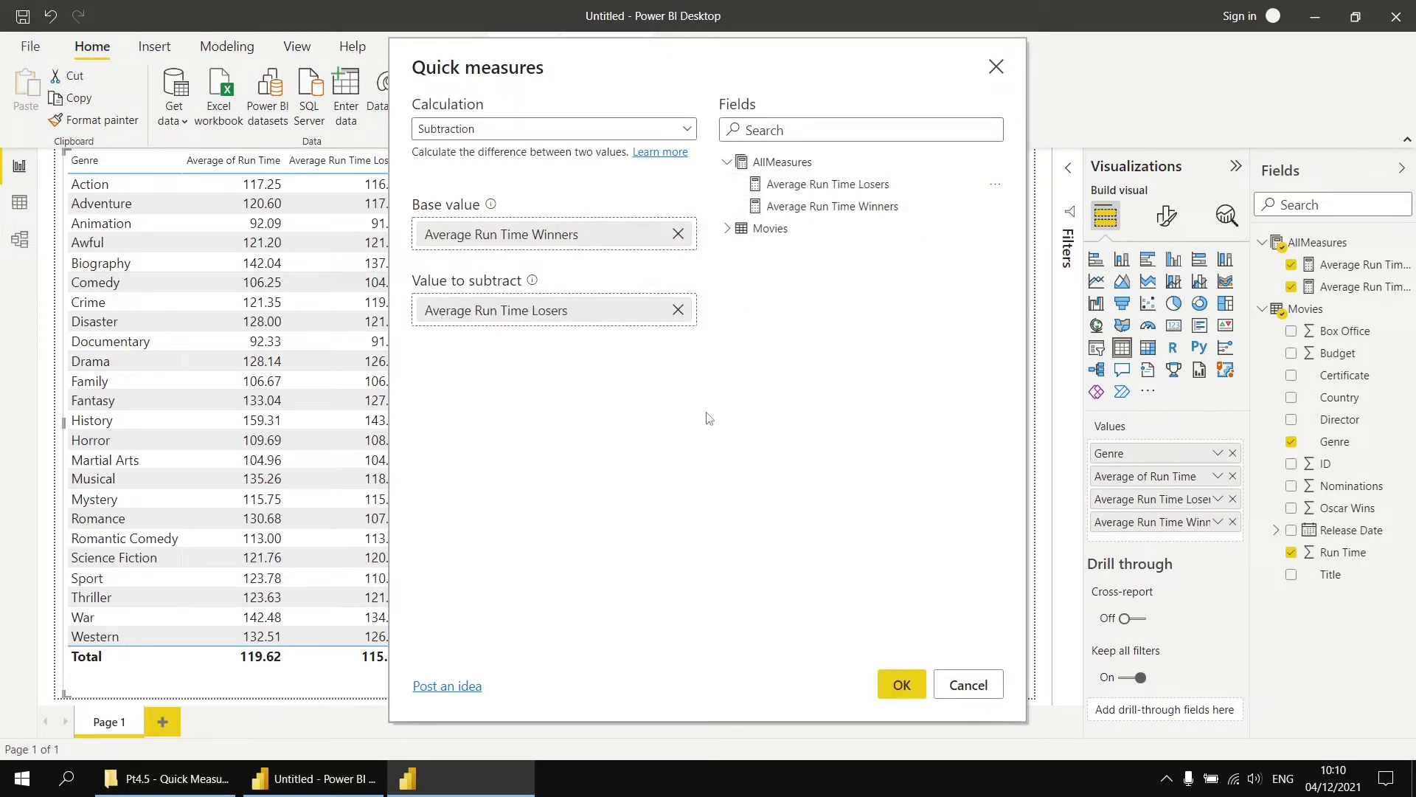
pyautogui.click(901, 681)
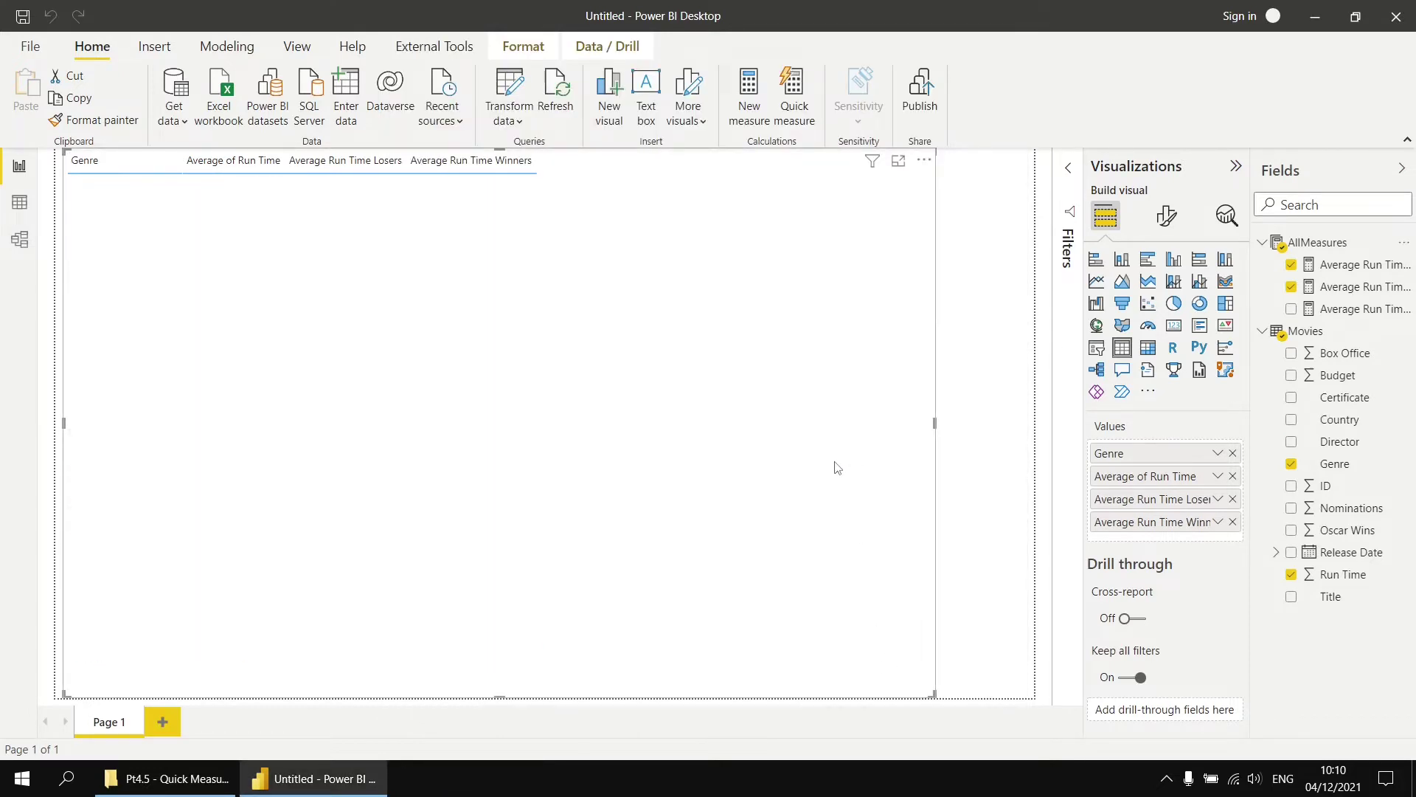
# Rename the subtraction measure in its formula to Average Run Time Winners vs Losers and add it to the genre table
pyautogui.click(1352, 309)
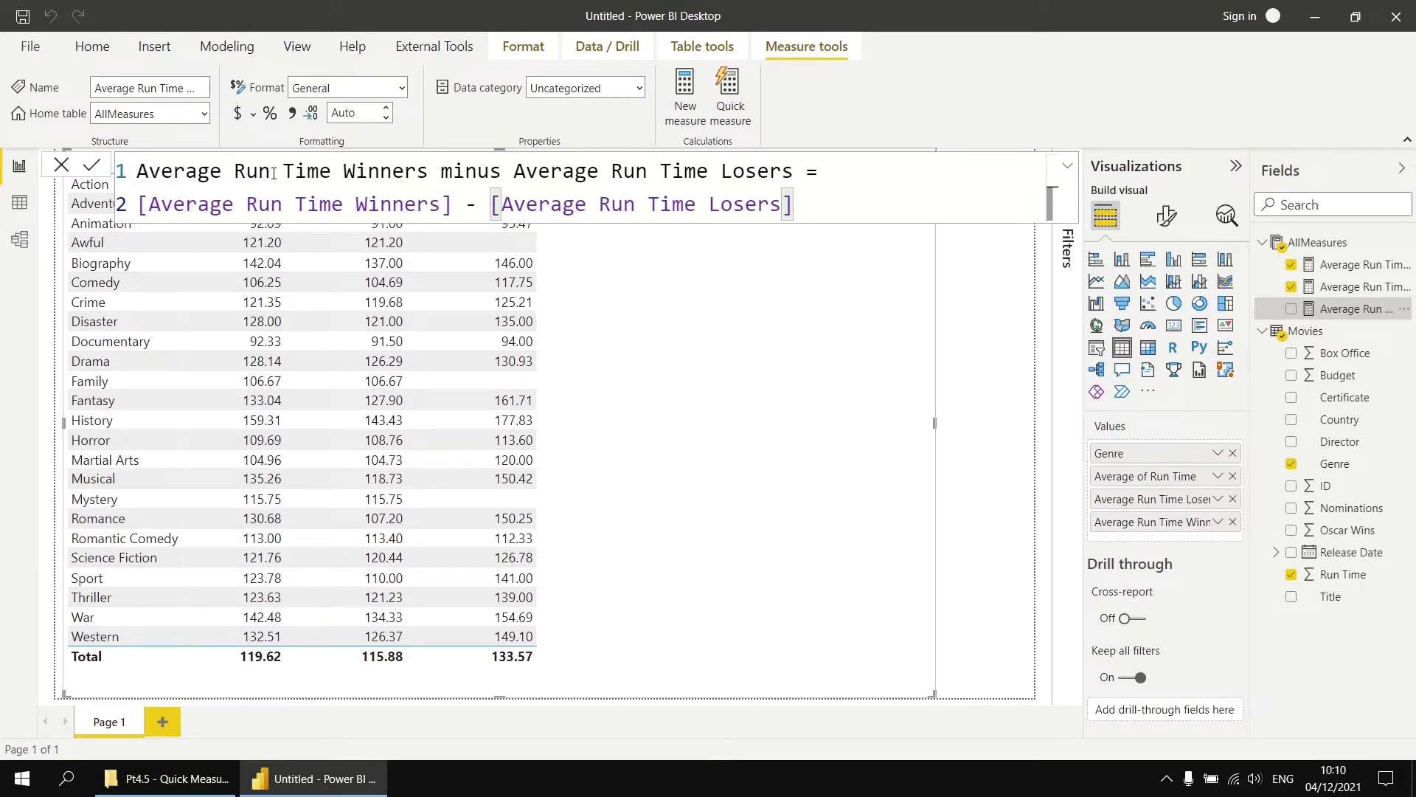
pyautogui.moveTo(443, 172); pyautogui.dragTo(709, 173)
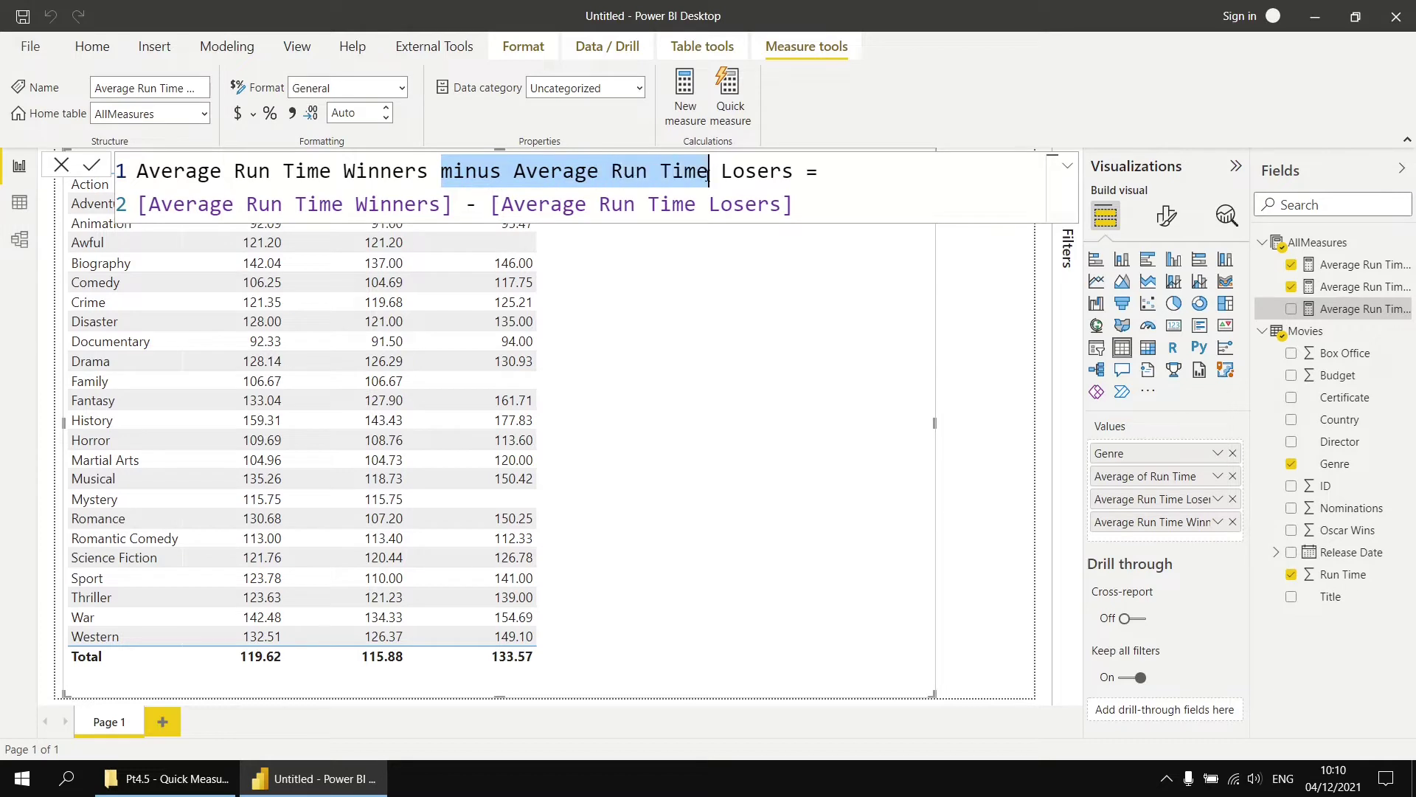
pyautogui.write('vs')
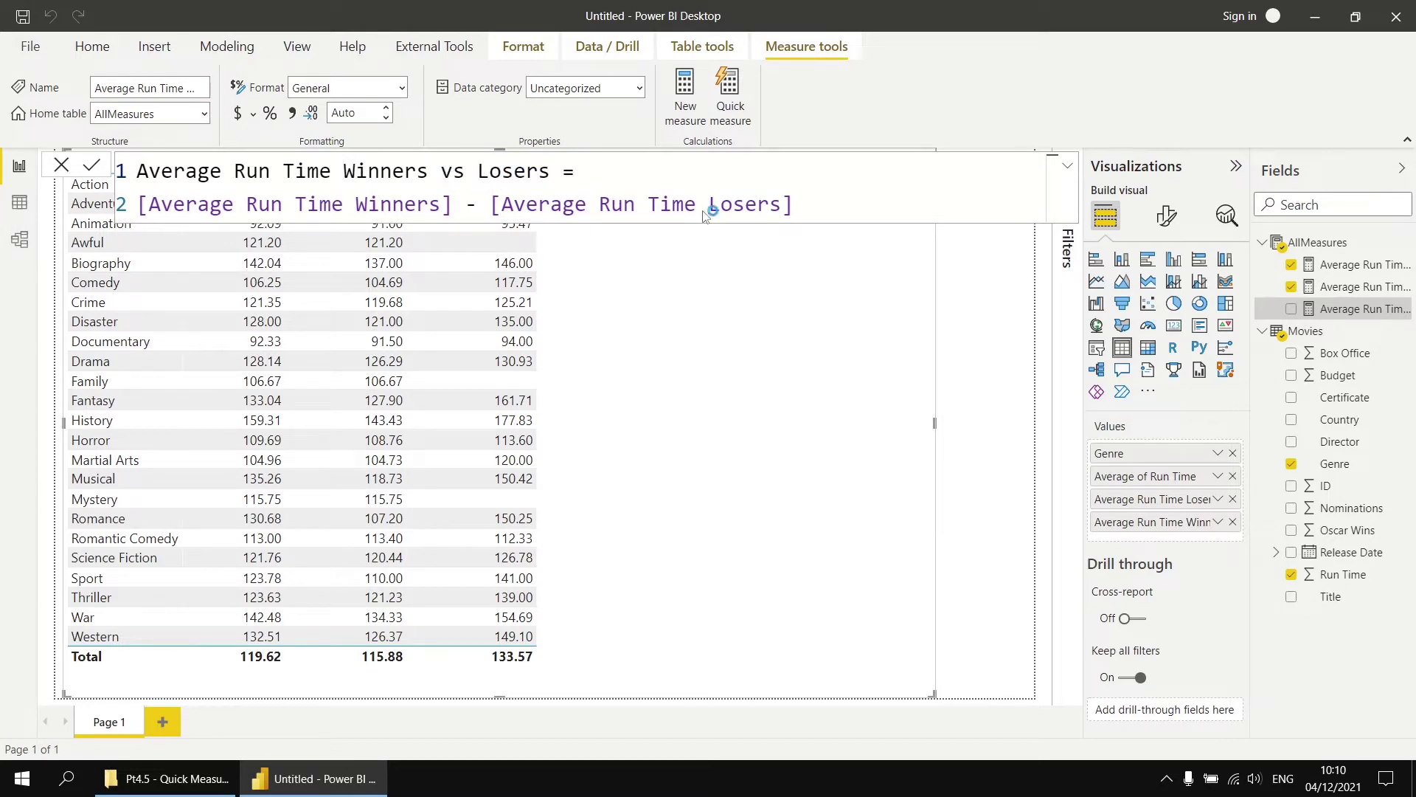
pyautogui.moveTo(1344, 309); pyautogui.dragTo(649, 354)
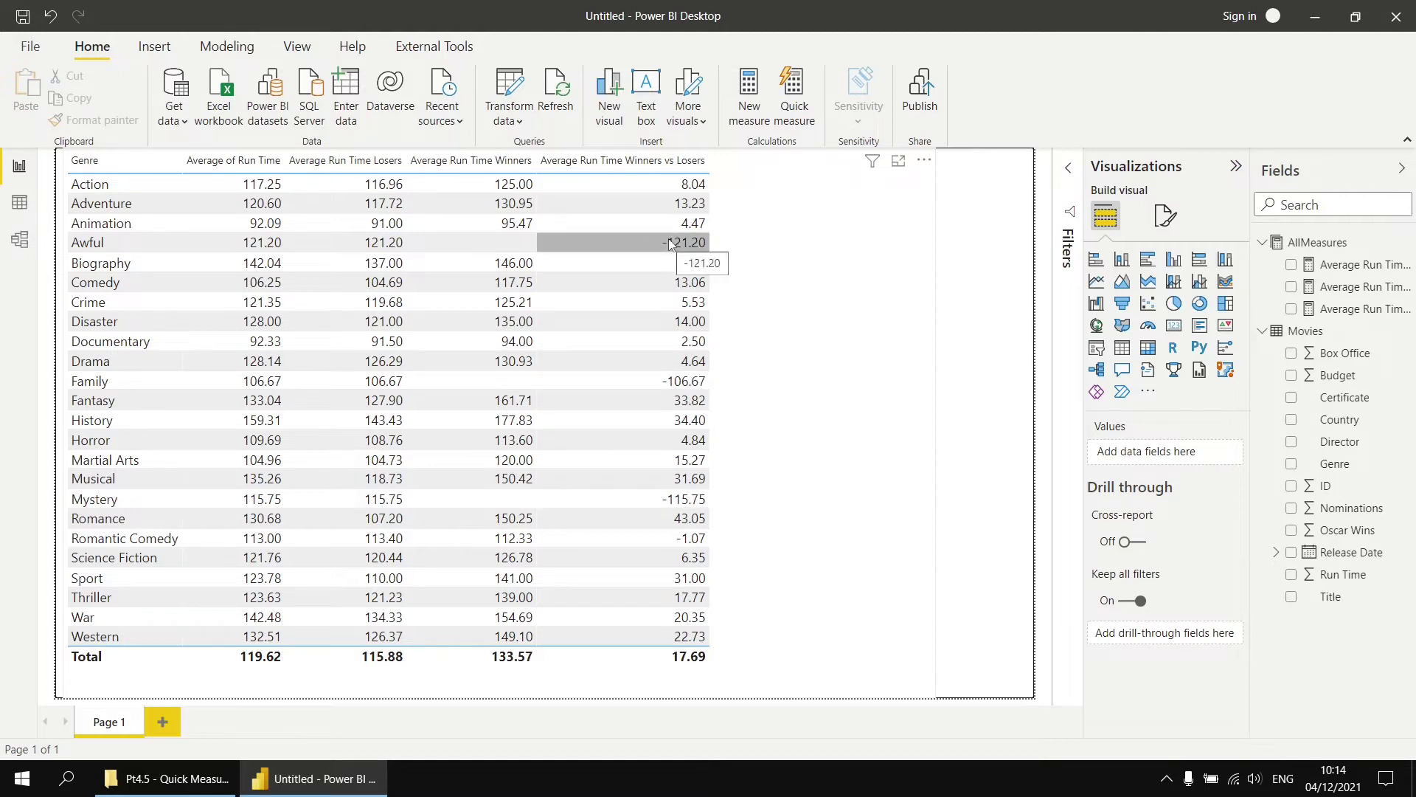
# Begin an IF in the Average Run Time Winners vs Losers formula that tests ISBLANK([Average Run Time Winners])
pyautogui.click(1341, 312)
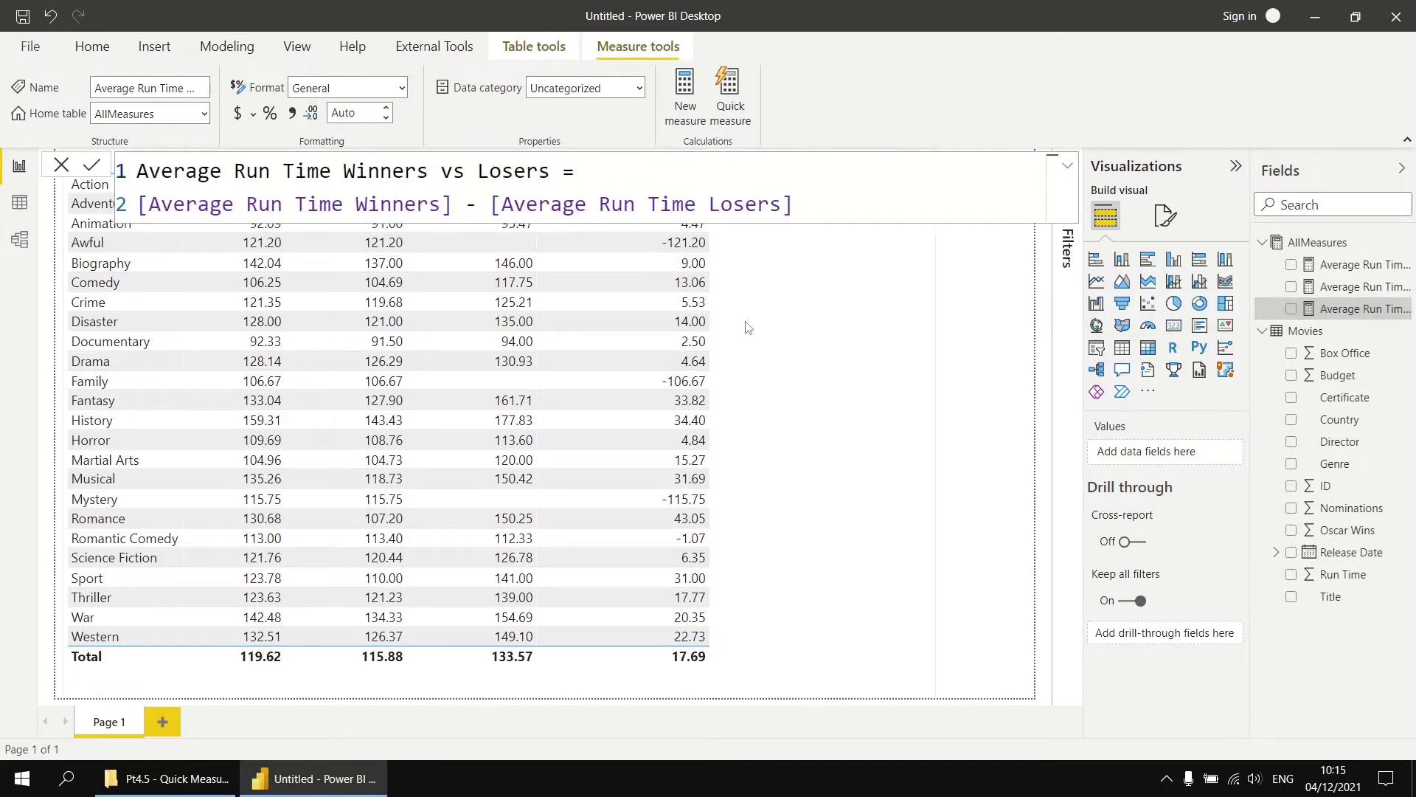
pyautogui.write('i')
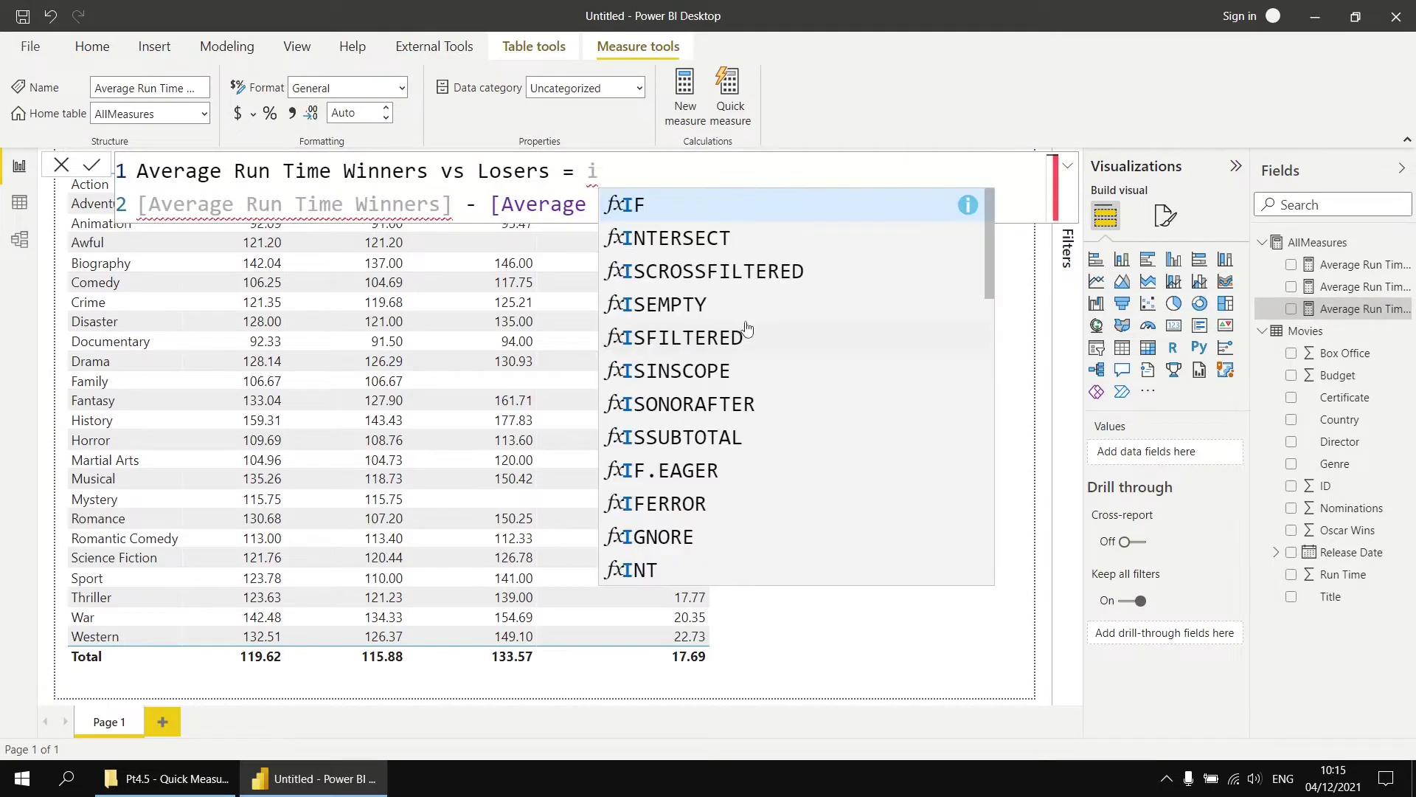
pyautogui.press('Tab')
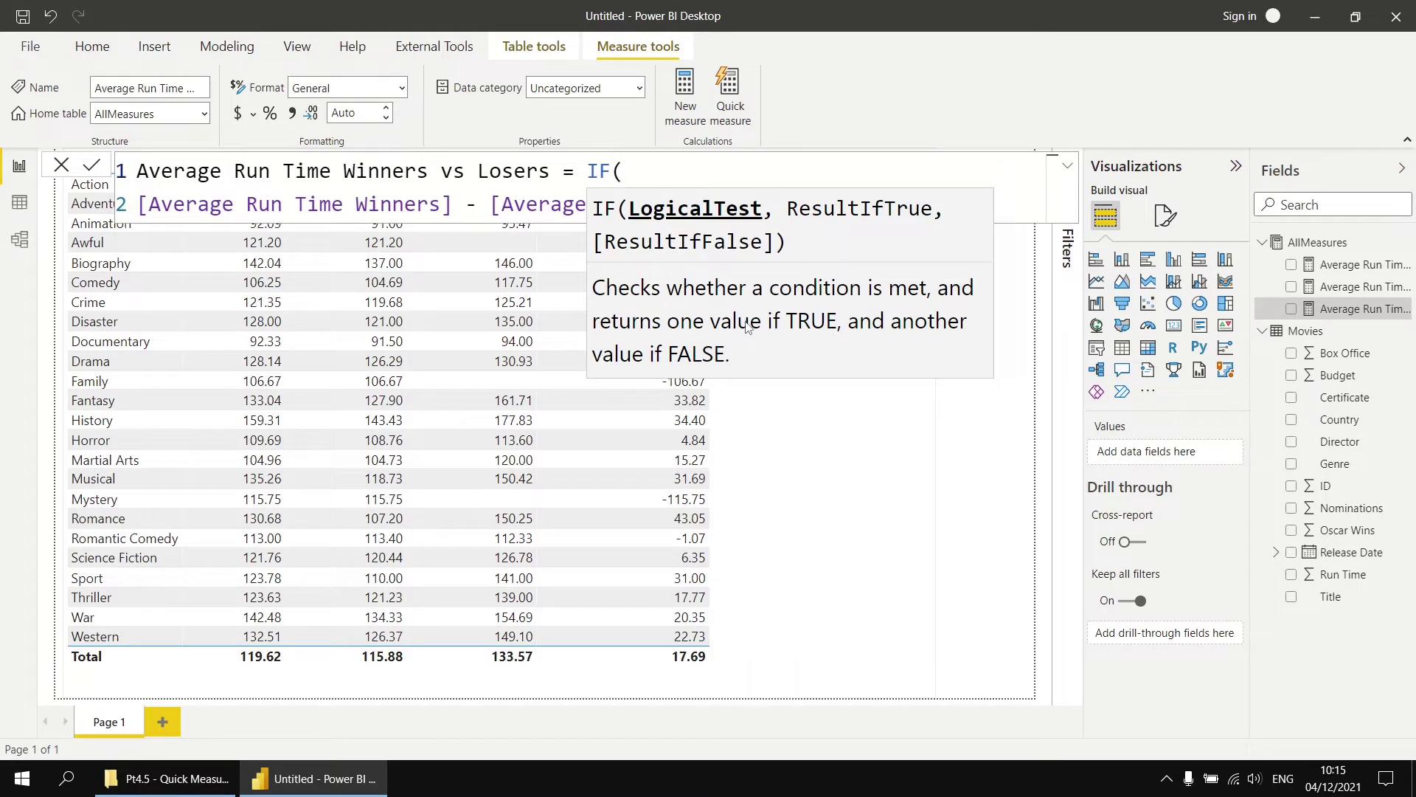
pyautogui.hotkey('shift', 'Return')
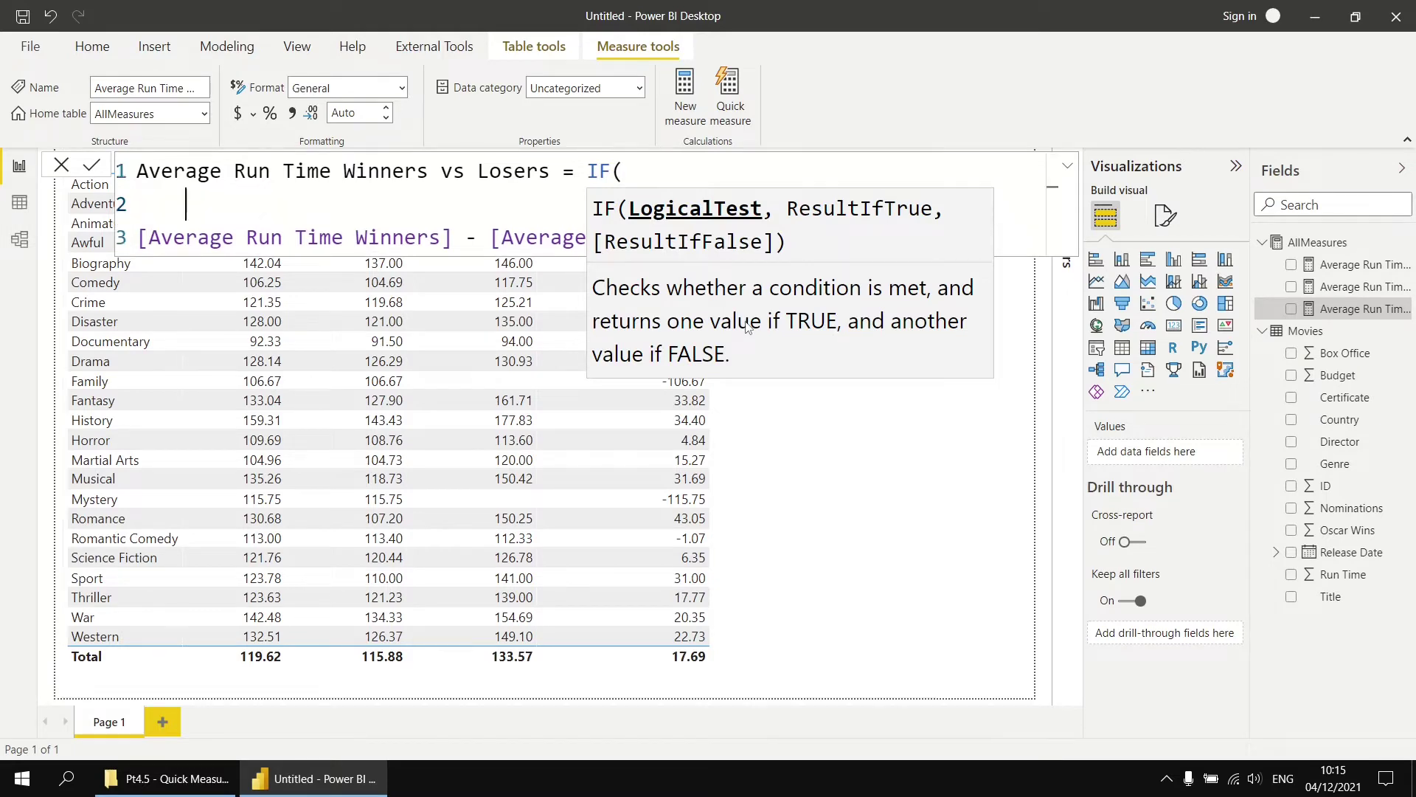
pyautogui.write('isb')
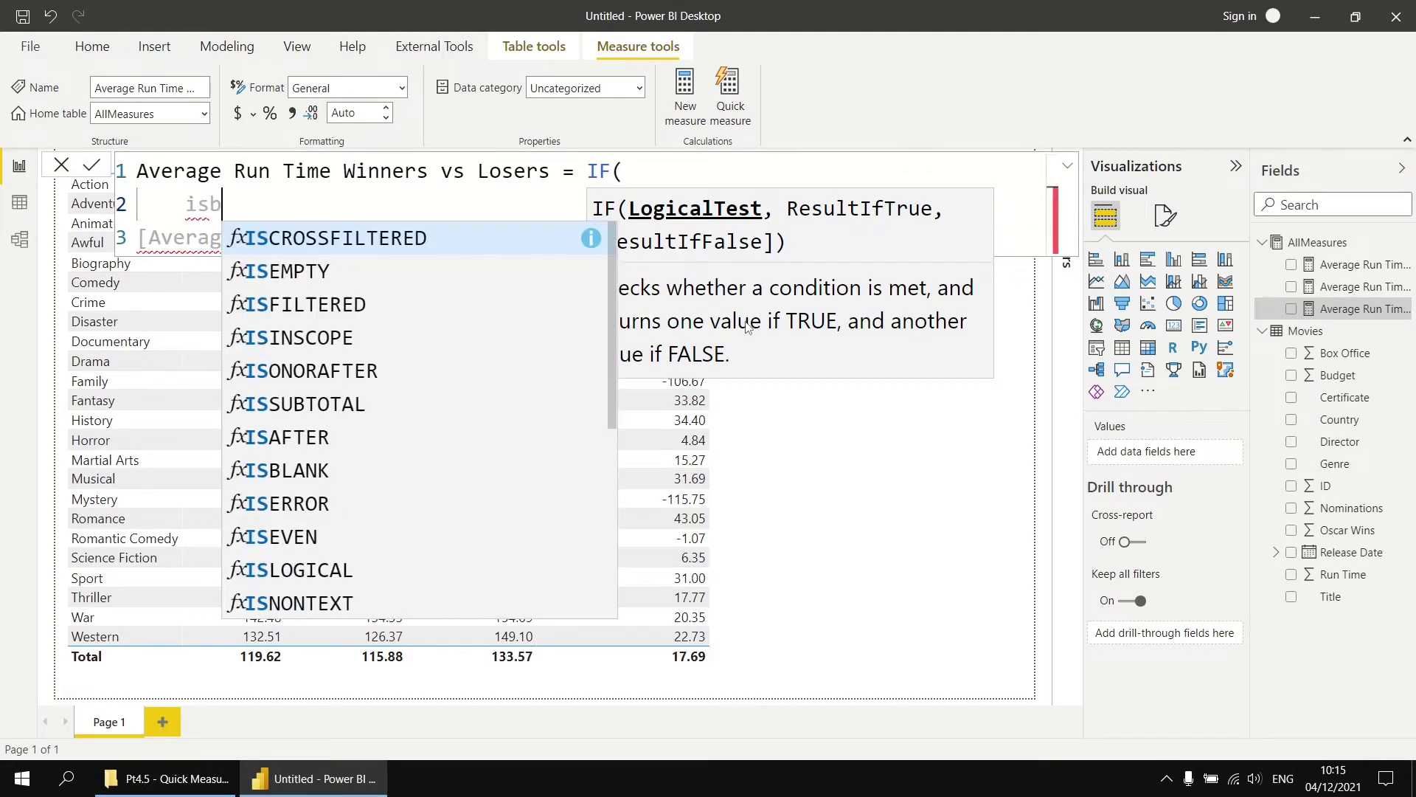
pyautogui.press('Tab')
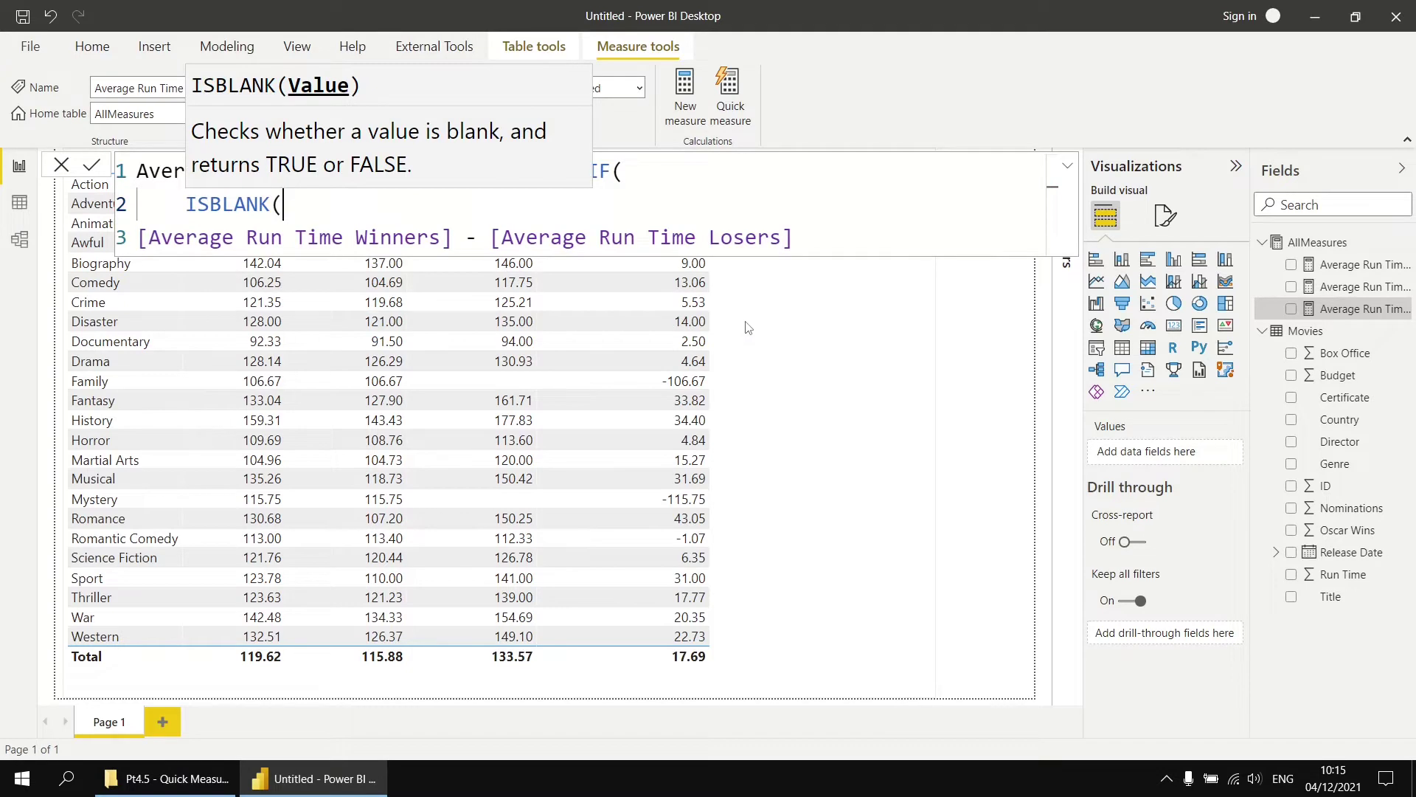
pyautogui.write('[av')
pyautogui.press('Down')
pyautogui.press('Tab')
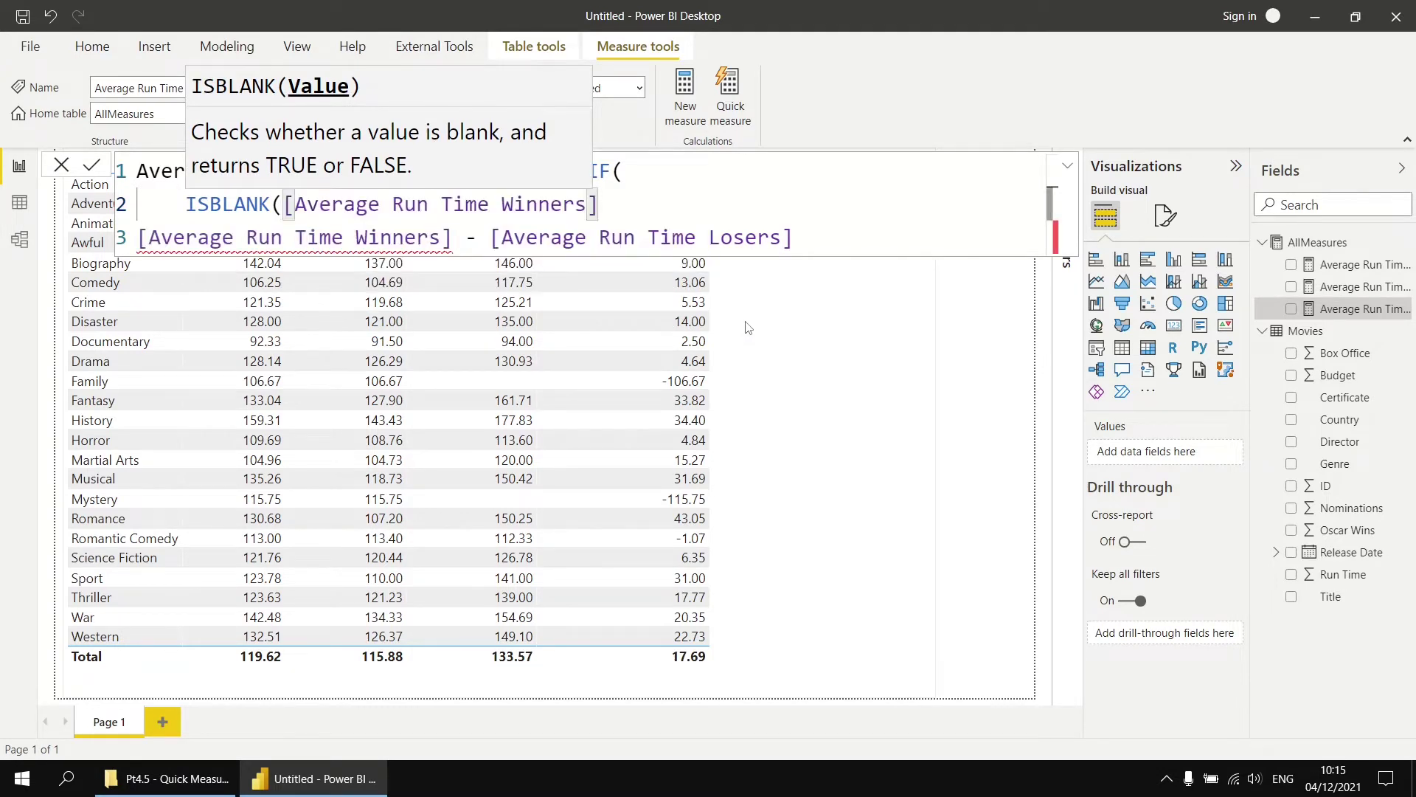
pyautogui.write('),')
pyautogui.hotkey('shift', 'Return')
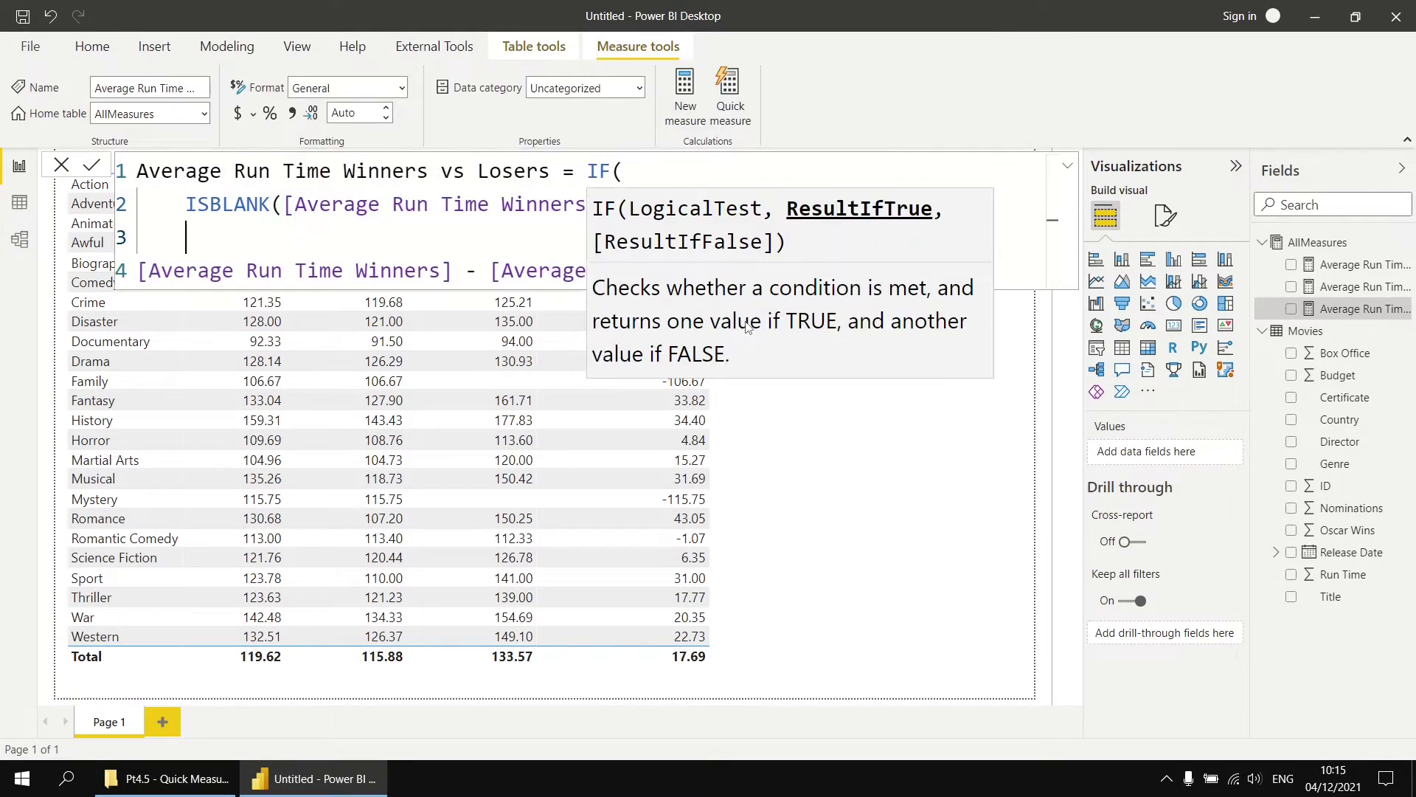
# Make the IF return BLANK() when true and the existing subtraction otherwise, close it, and commit the measure
pyautogui.write('bla')
pyautogui.press('Tab')
pyautogui.write('()')
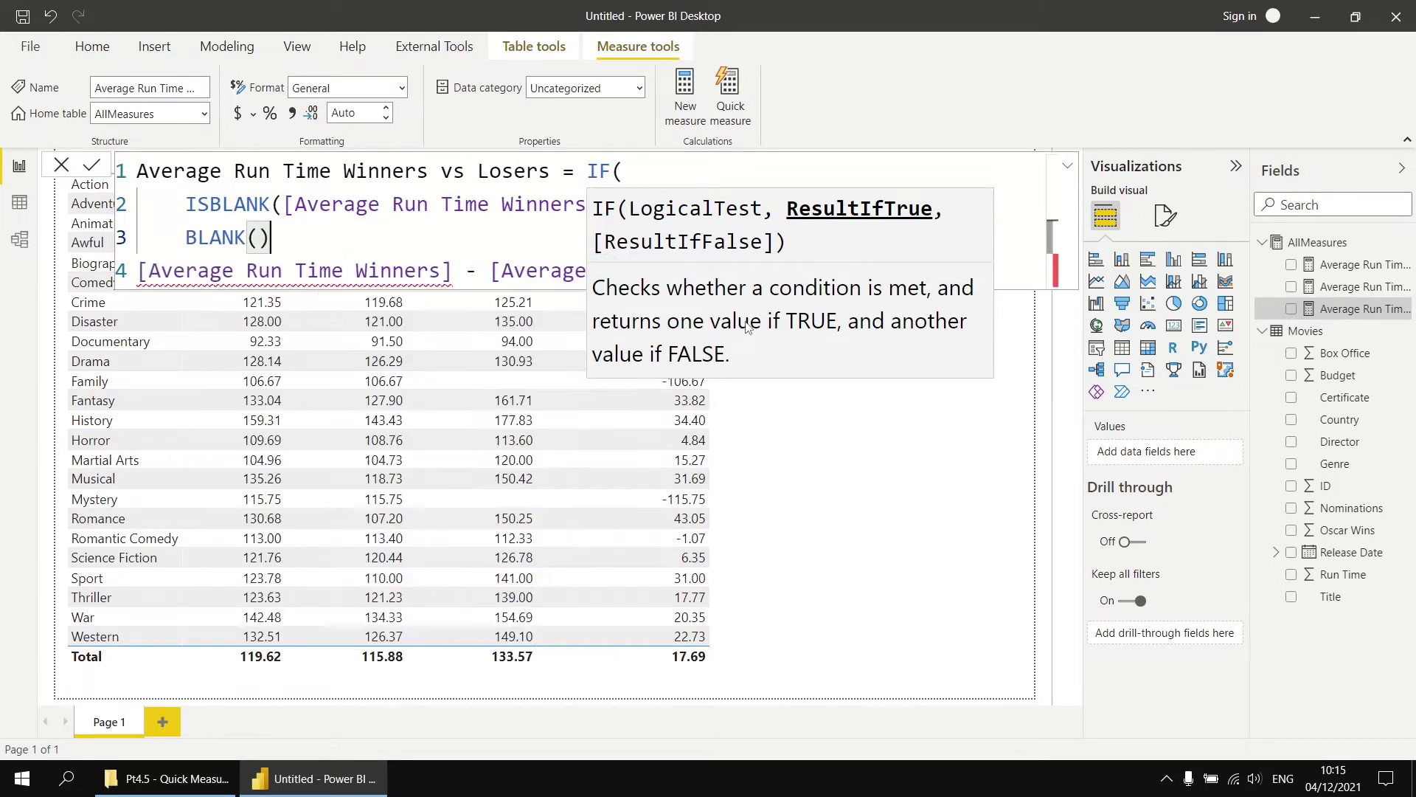
pyautogui.write(',')
pyautogui.press('Down')
pyautogui.press('Home')
pyautogui.press('Tab')
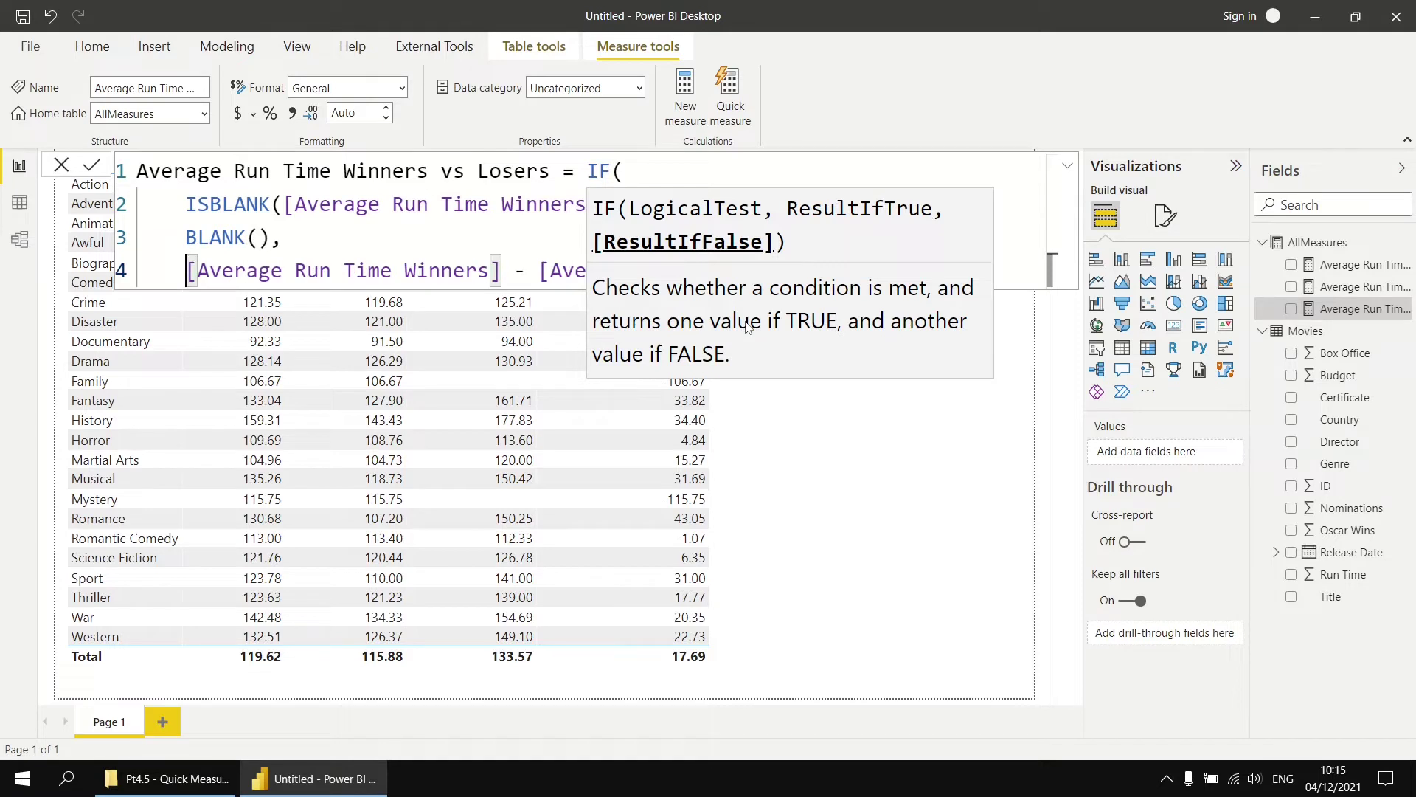
pyautogui.press('End')
pyautogui.hotkey('shift', 'Return')
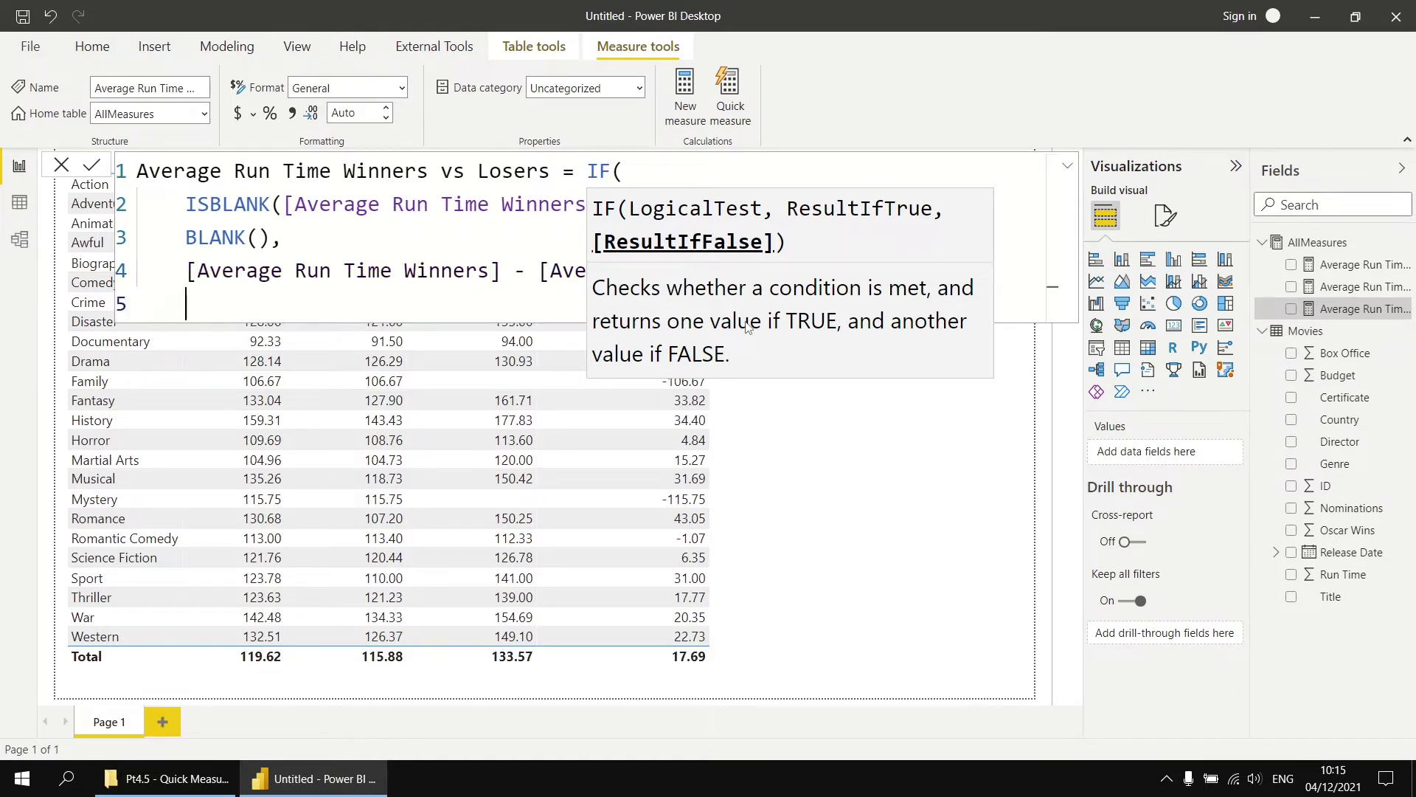
pyautogui.write(')')
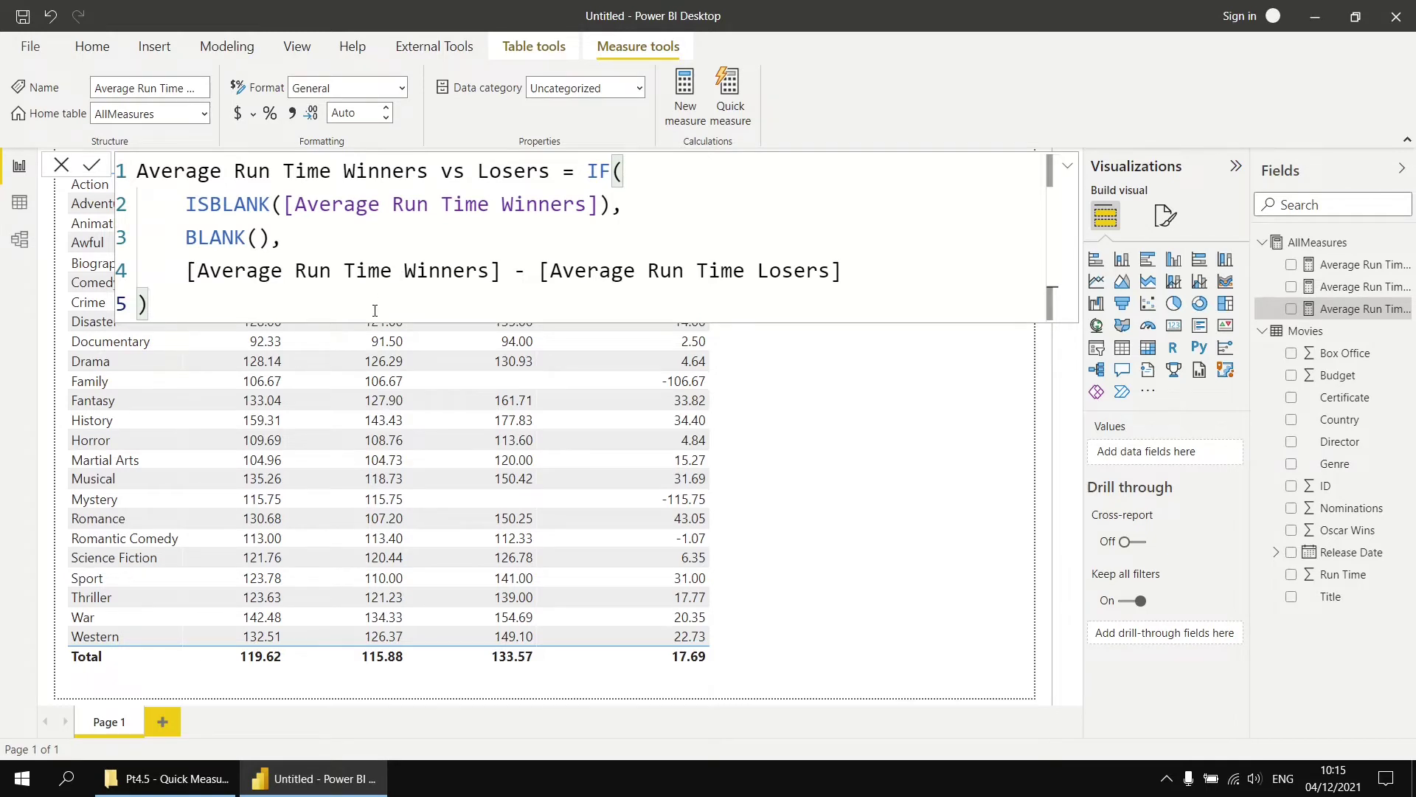
pyautogui.click(92, 164)
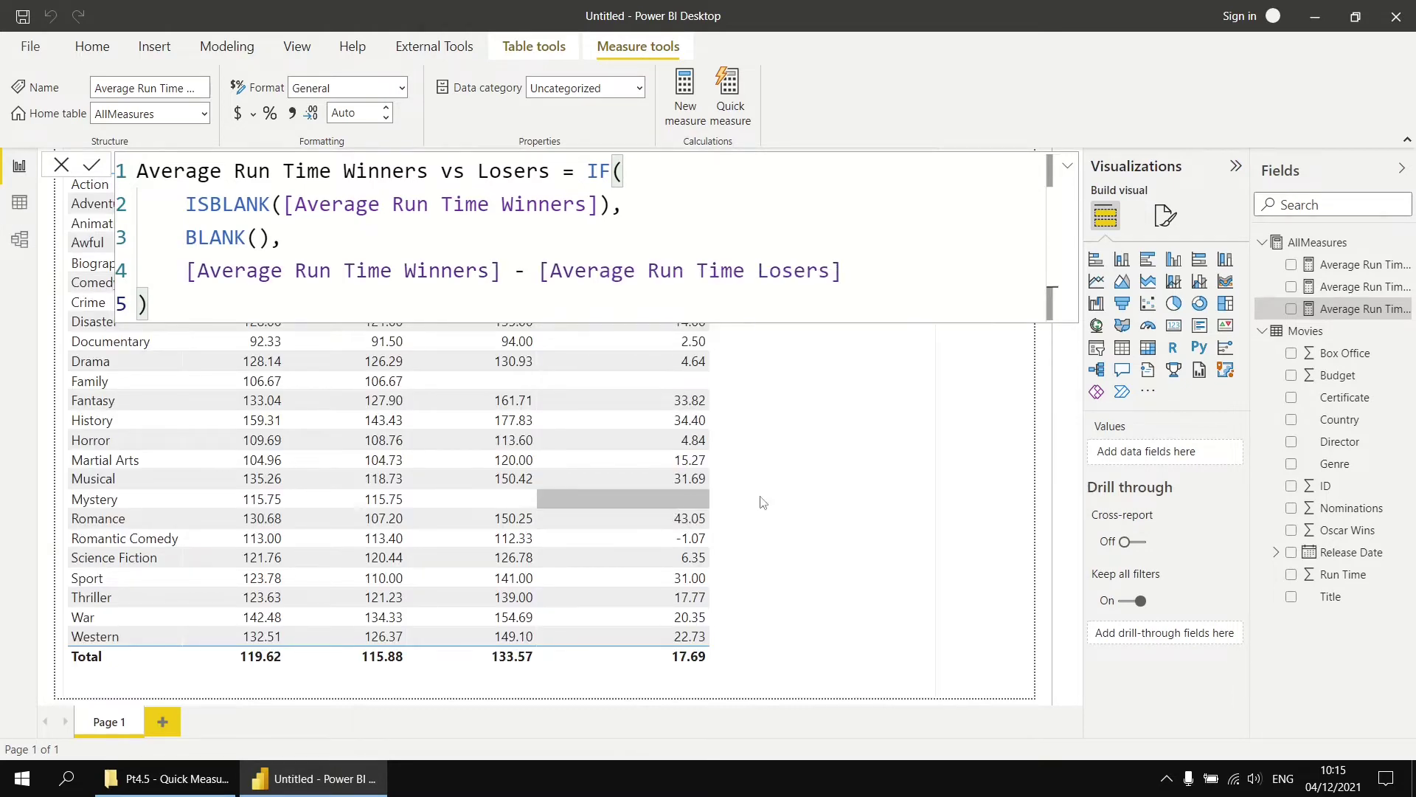
pyautogui.click(979, 480)
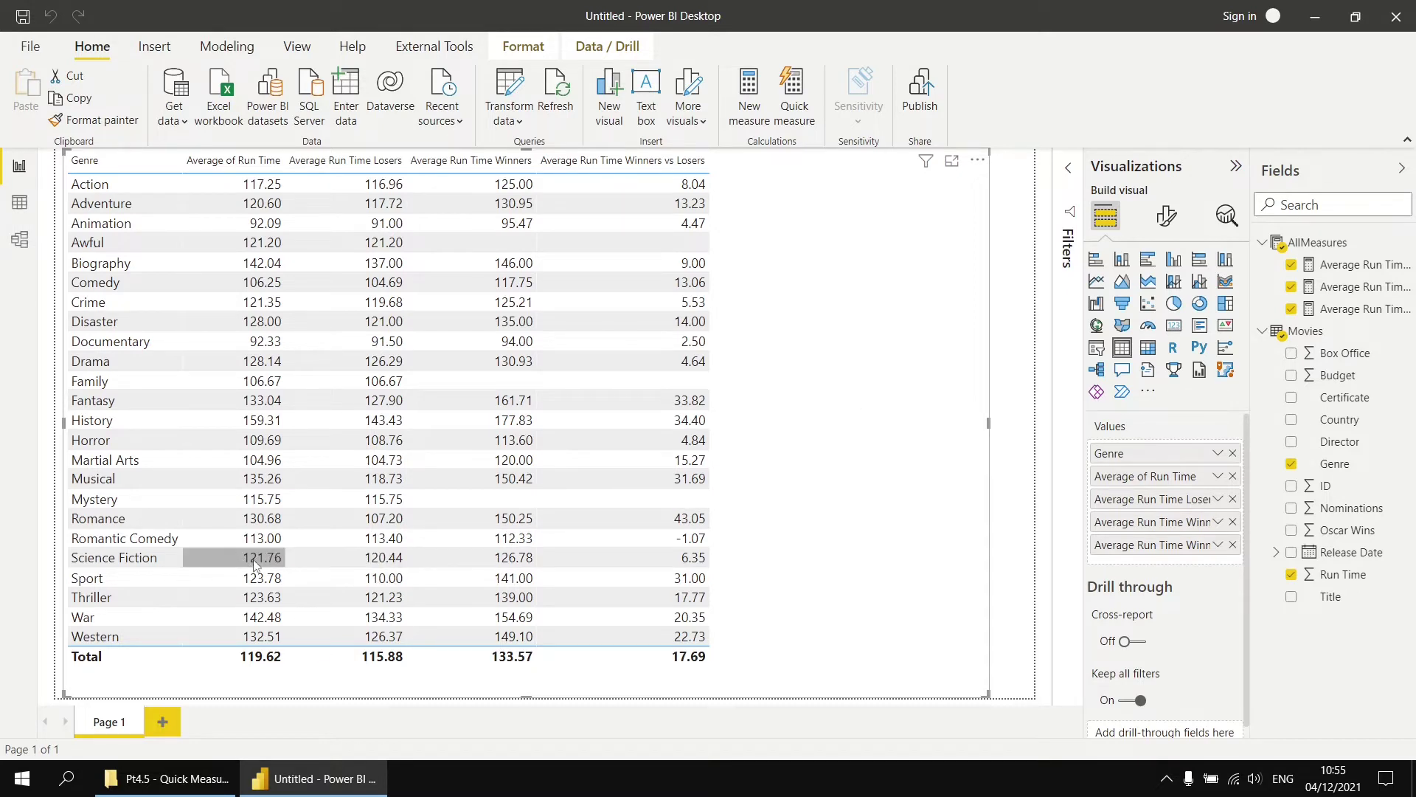
# Start a quick measure in AllMeasures using Percentage difference from filtered value, with Average of Run Time as base value
pyautogui.rightClick(1306, 247)
pyautogui.click(1236, 301)
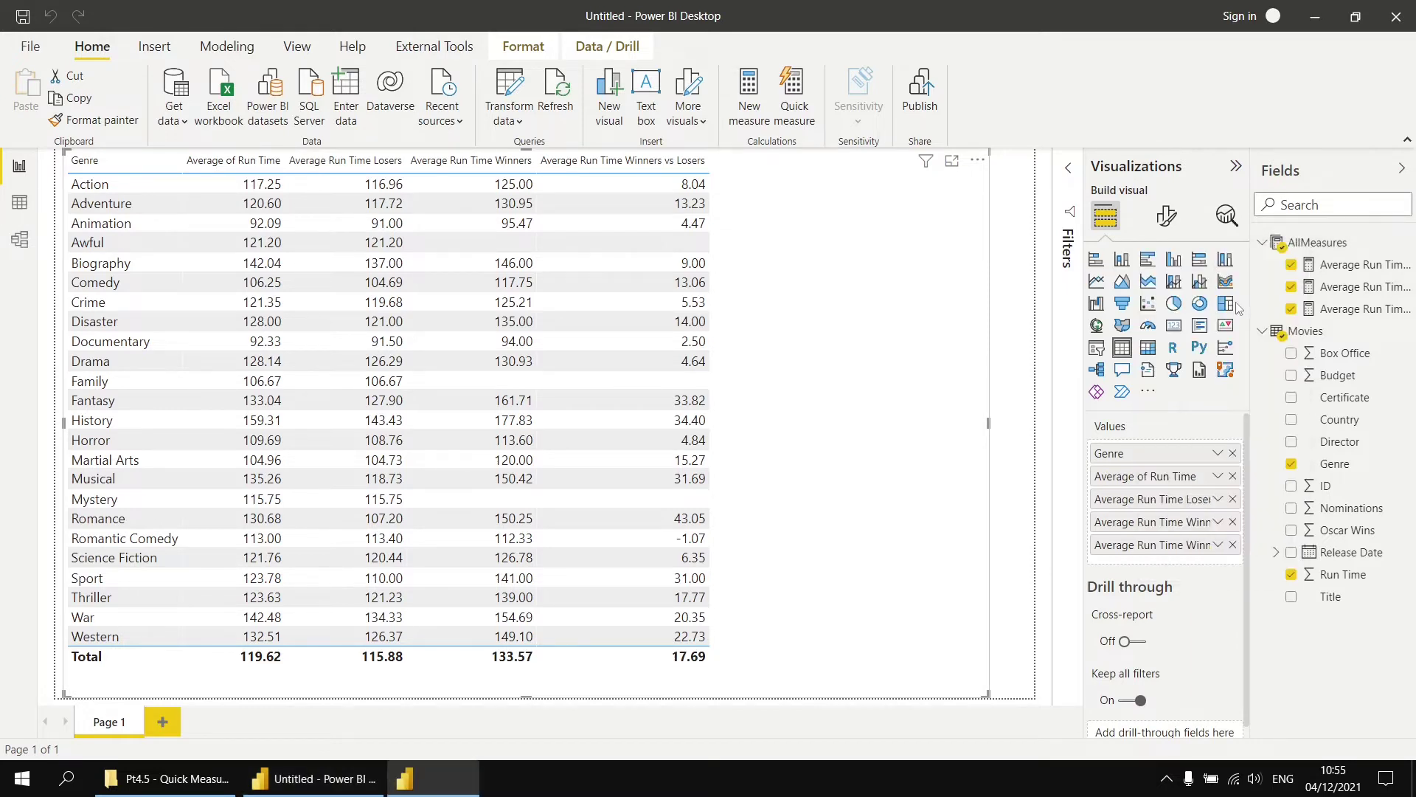
pyautogui.click(679, 133)
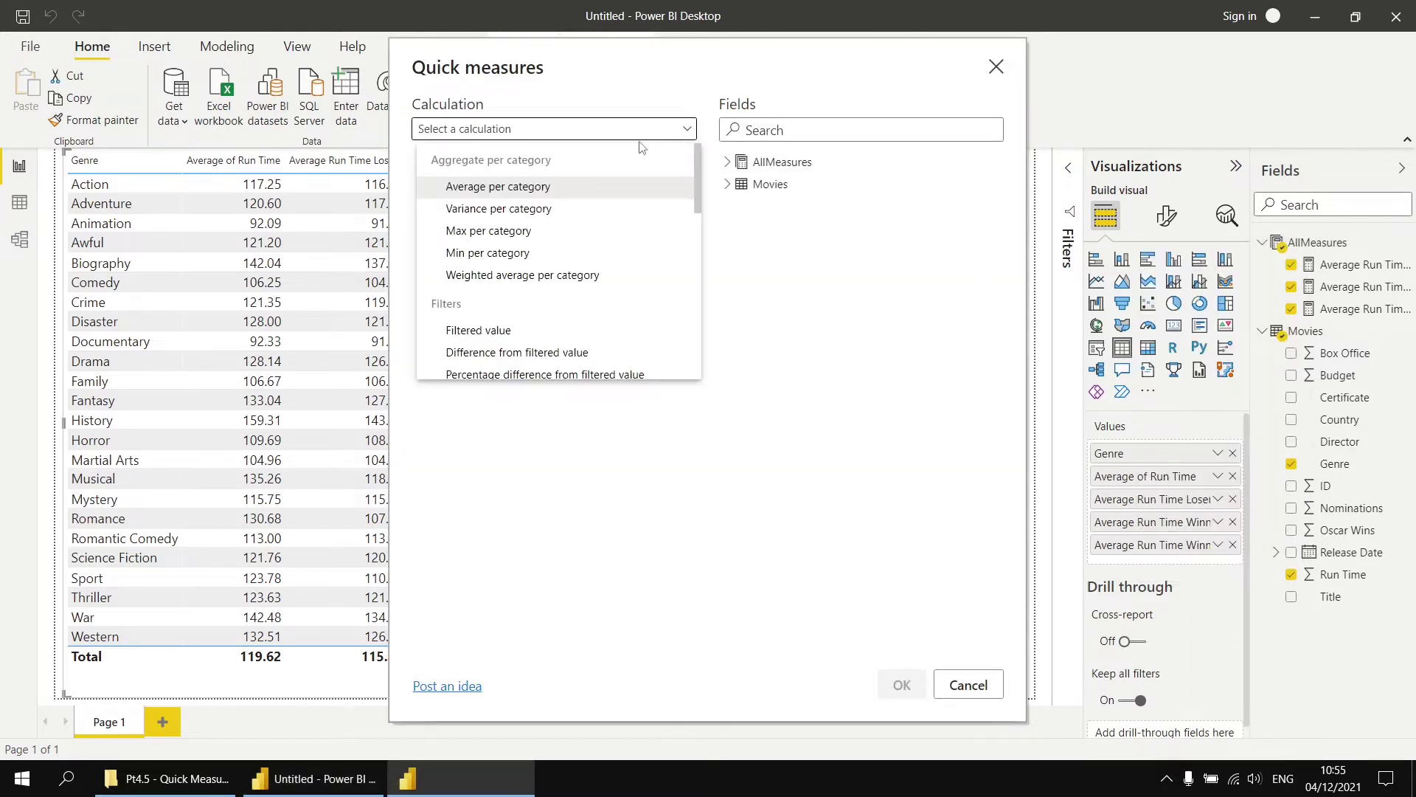
pyautogui.scroll(-3, 467, 310)
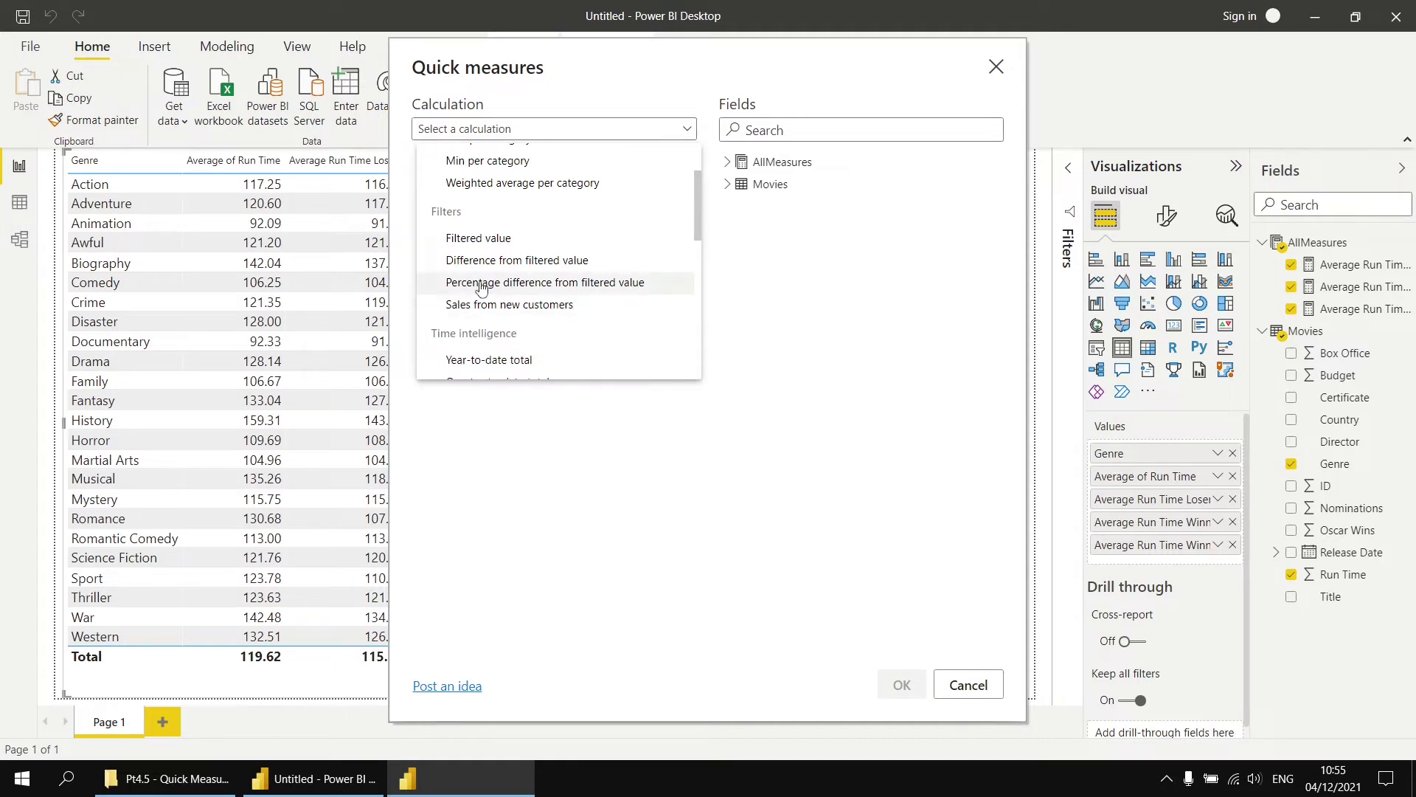
pyautogui.click(481, 286)
pyautogui.click(480, 249)
pyautogui.click(727, 184)
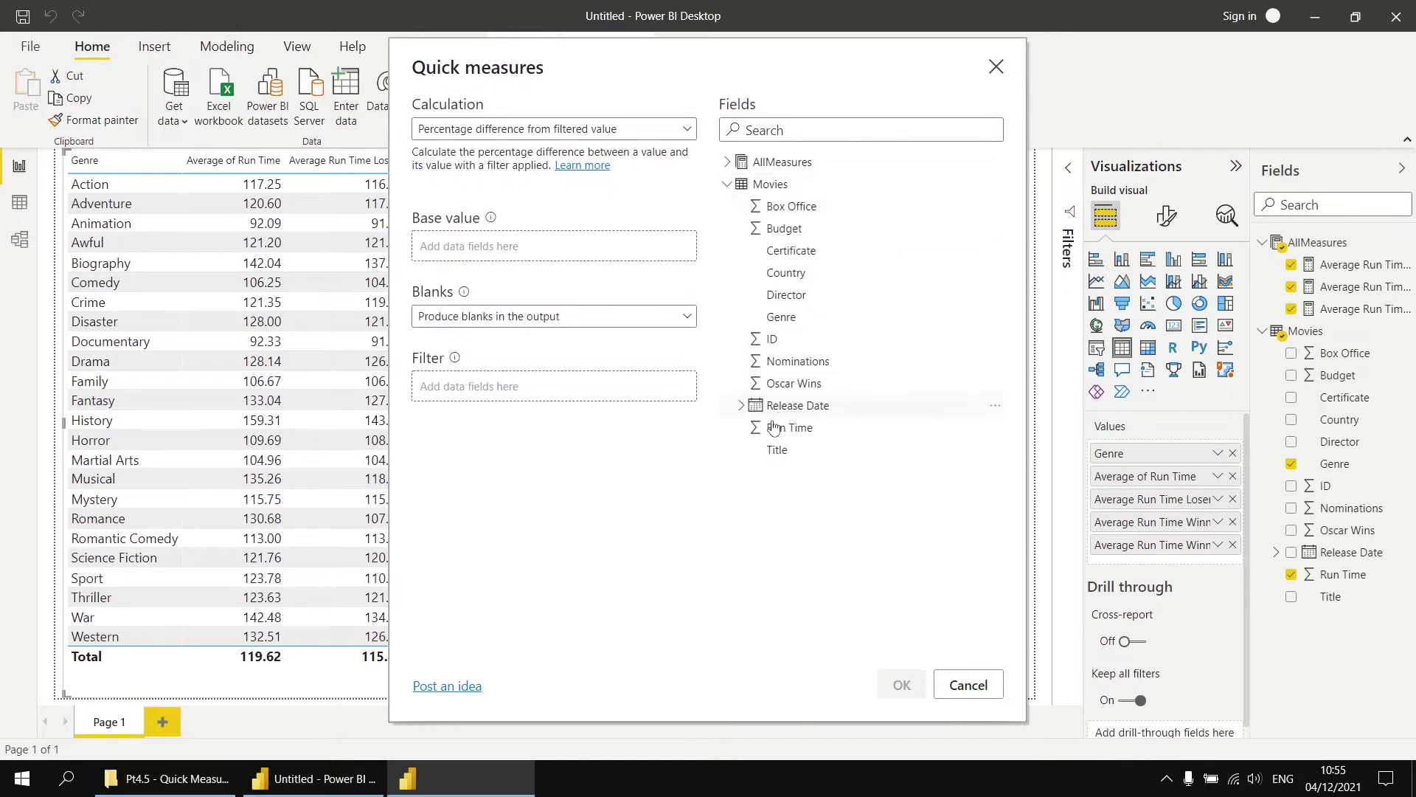
pyautogui.moveTo(760, 428); pyautogui.dragTo(506, 247)
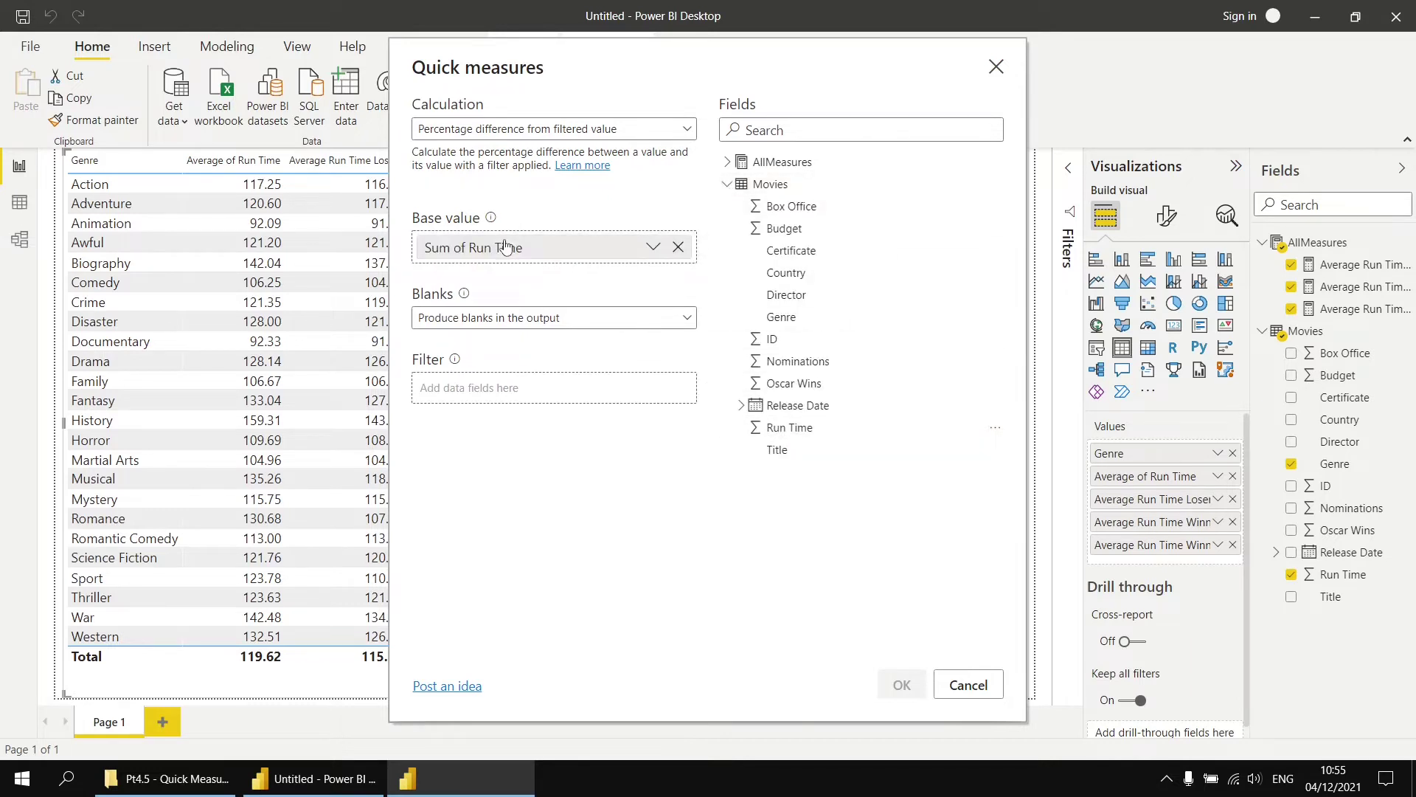
pyautogui.click(654, 249)
pyautogui.click(717, 298)
# Filter the quick measure on Genre Science Fiction, create it, and add it to the genre table
pyautogui.moveTo(775, 316); pyautogui.dragTo(516, 395)
pyautogui.click(681, 423)
pyautogui.scroll(-3, 534, 368)
pyautogui.click(431, 332)
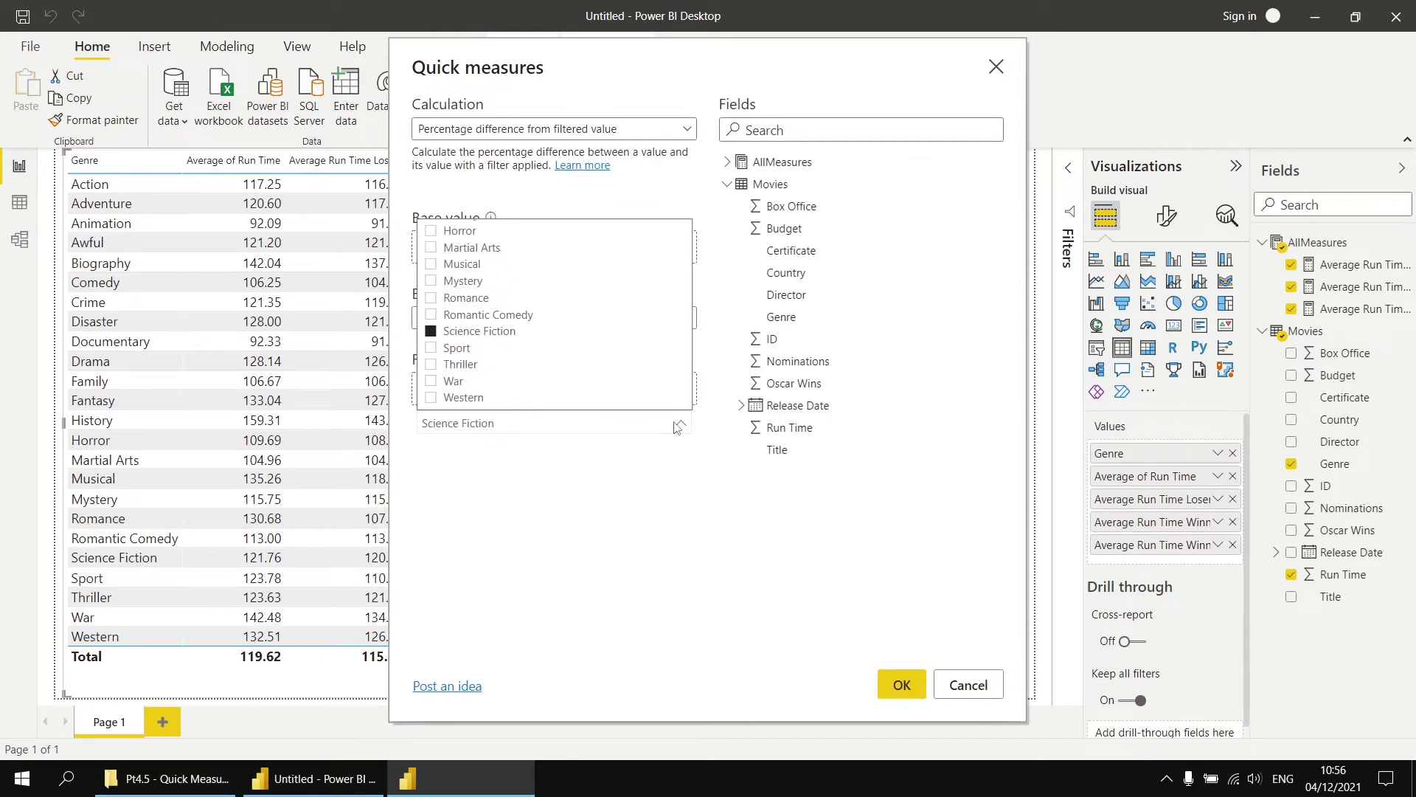
pyautogui.click(677, 427)
pyautogui.click(902, 685)
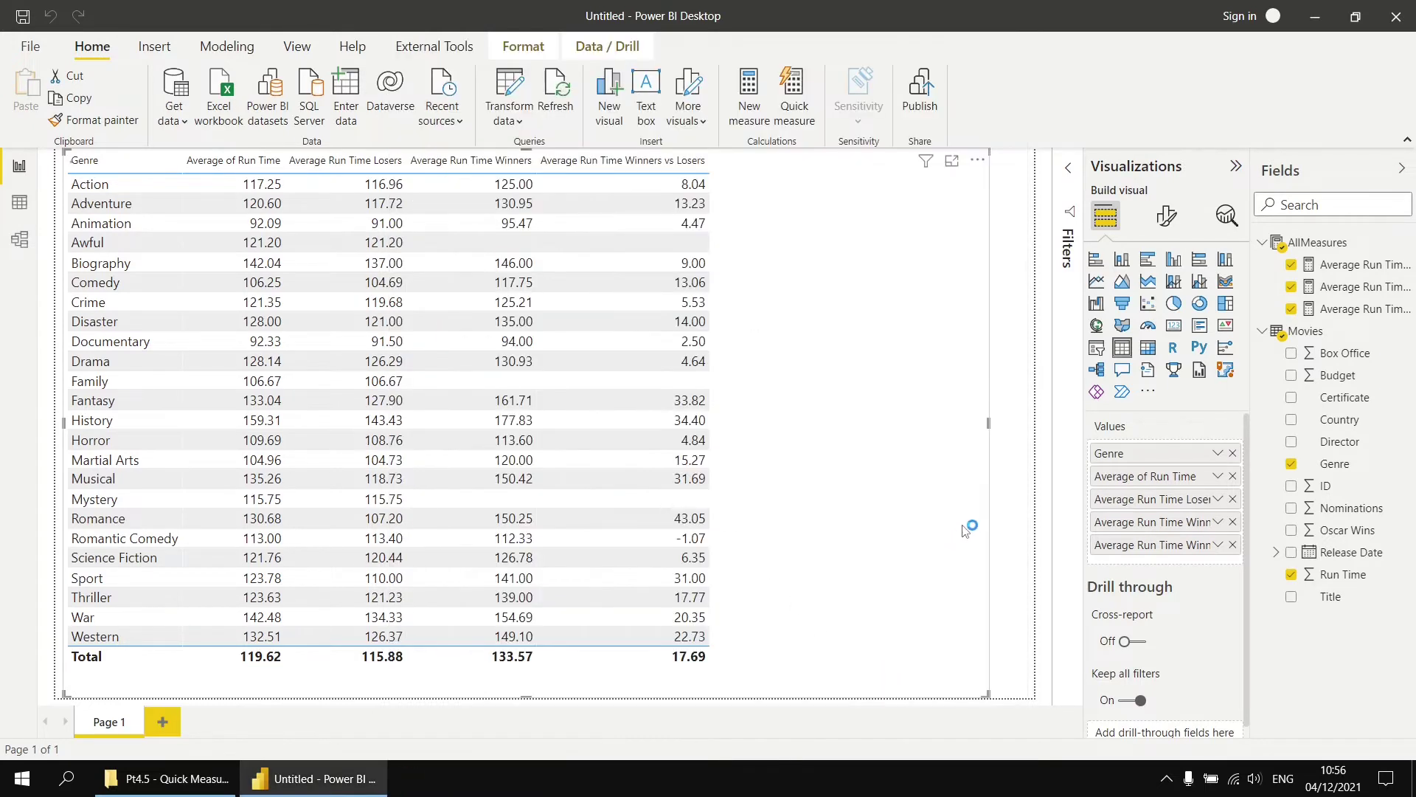
pyautogui.moveTo(1353, 273); pyautogui.dragTo(796, 406)
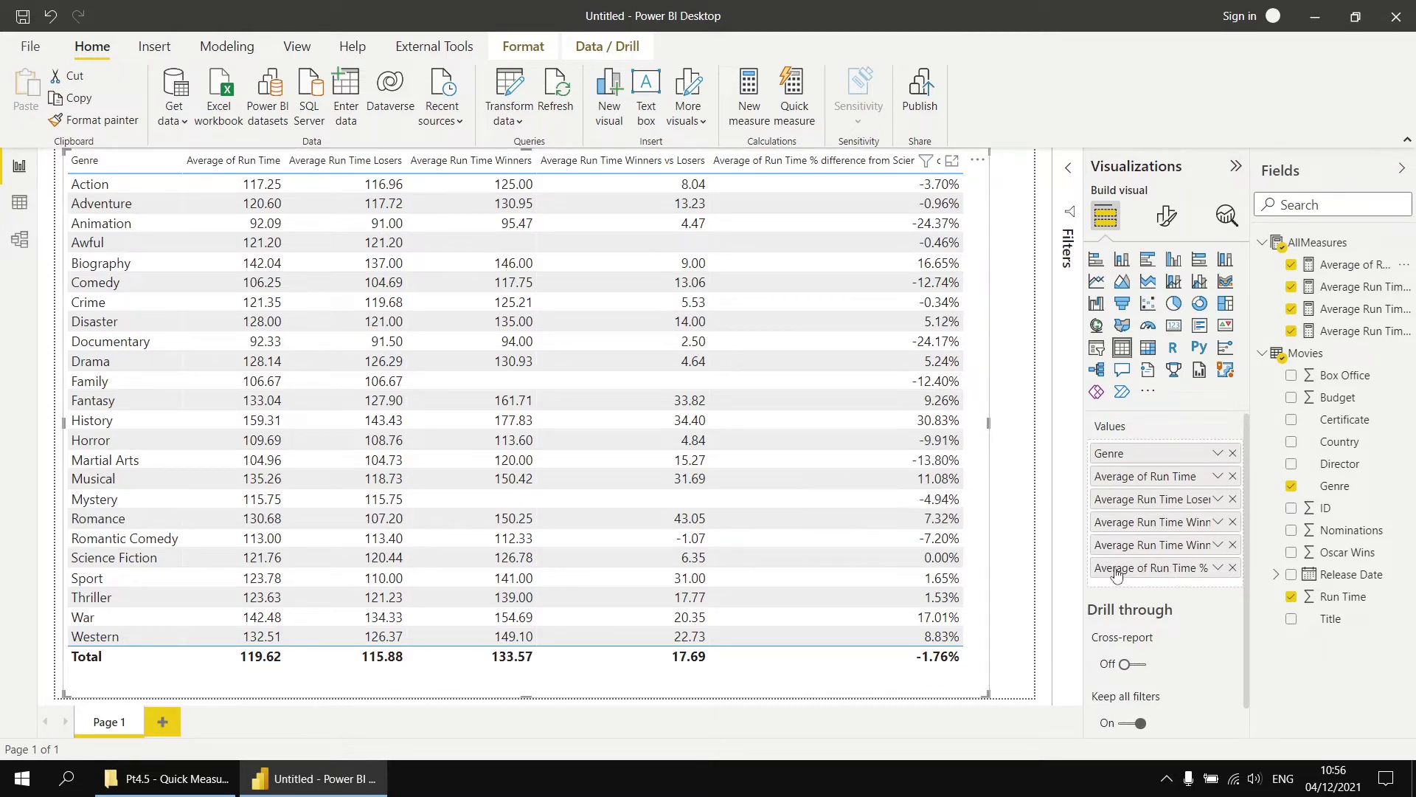
# Apply data bars with an orange negative bar to the percentage difference column of the genre table
pyautogui.rightClick(1163, 573)
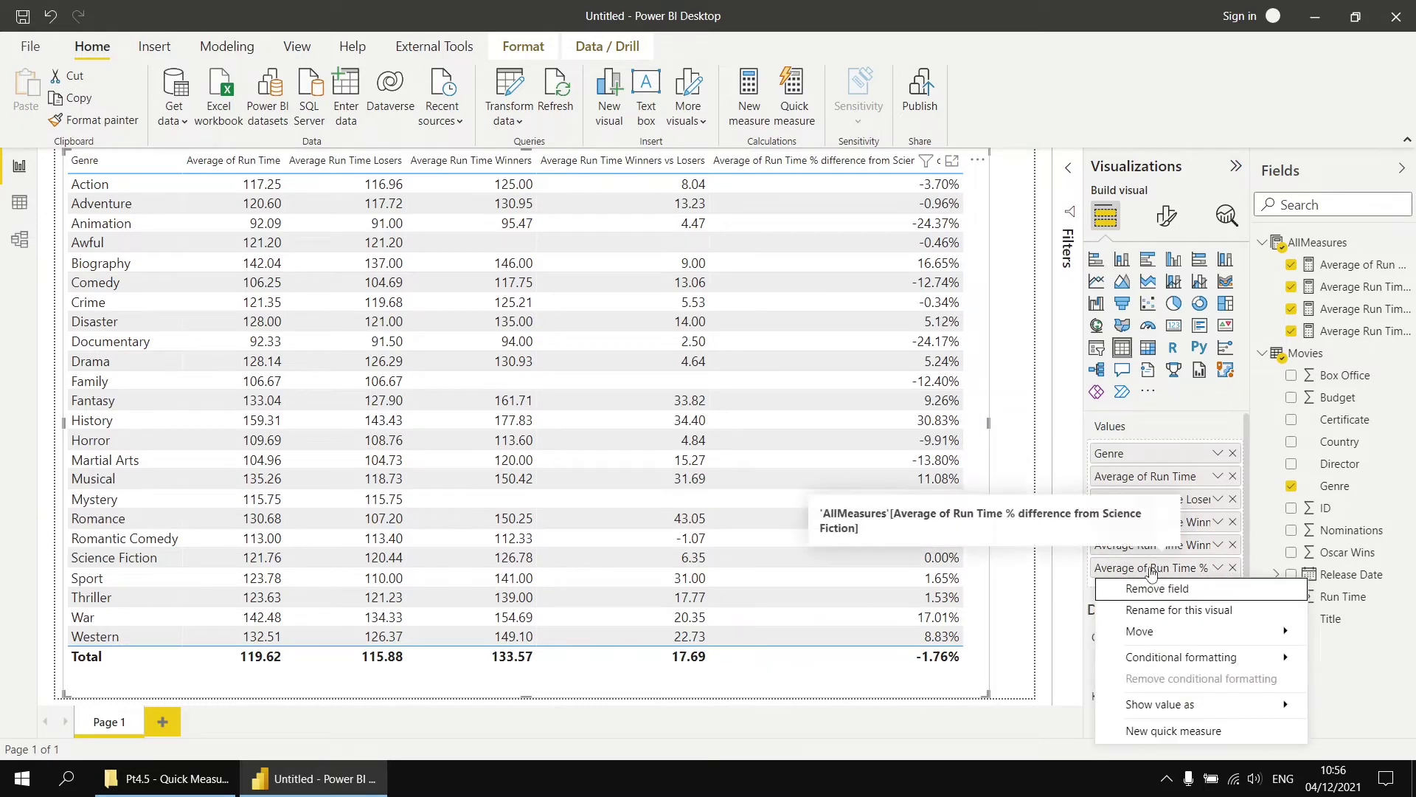
pyautogui.moveTo(1173, 663)
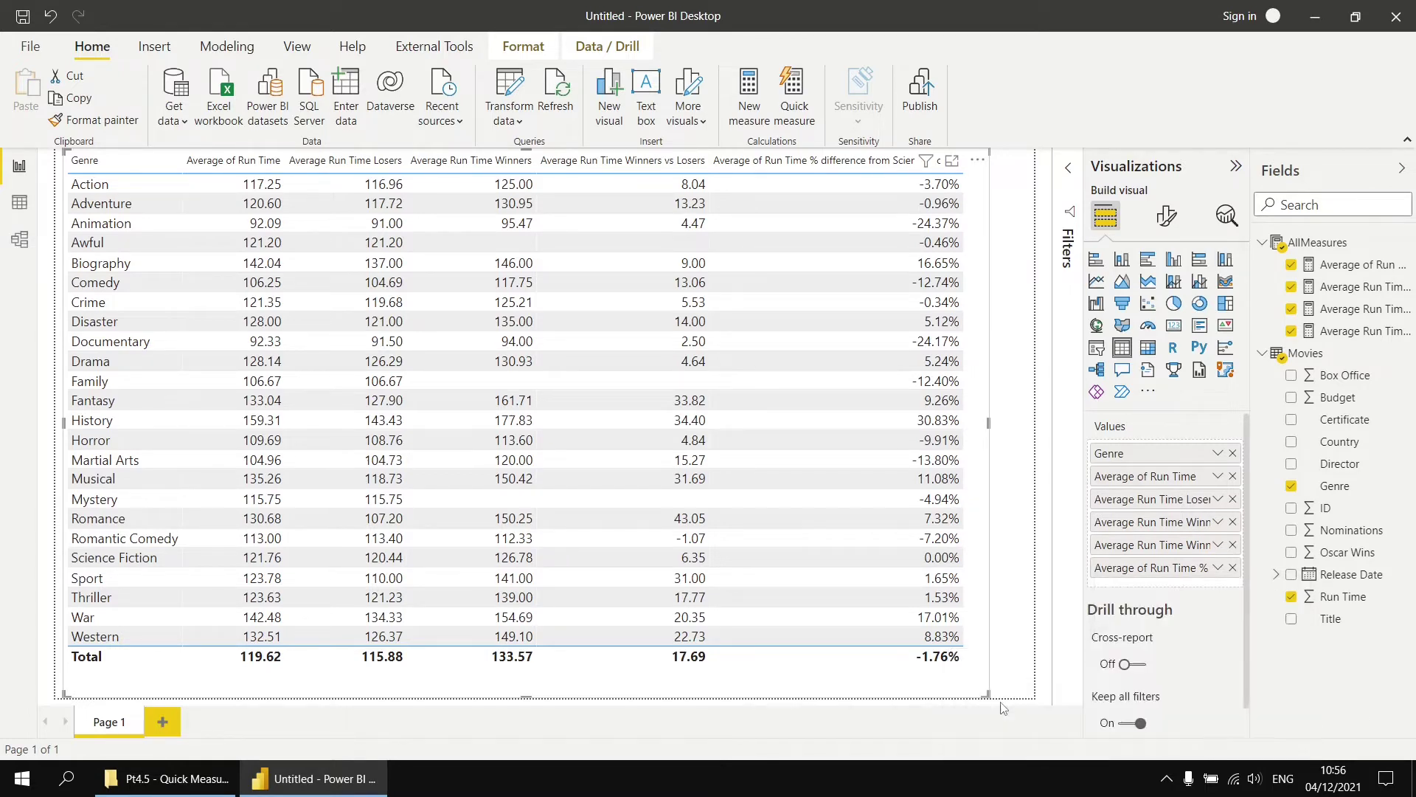
pyautogui.click(1003, 702)
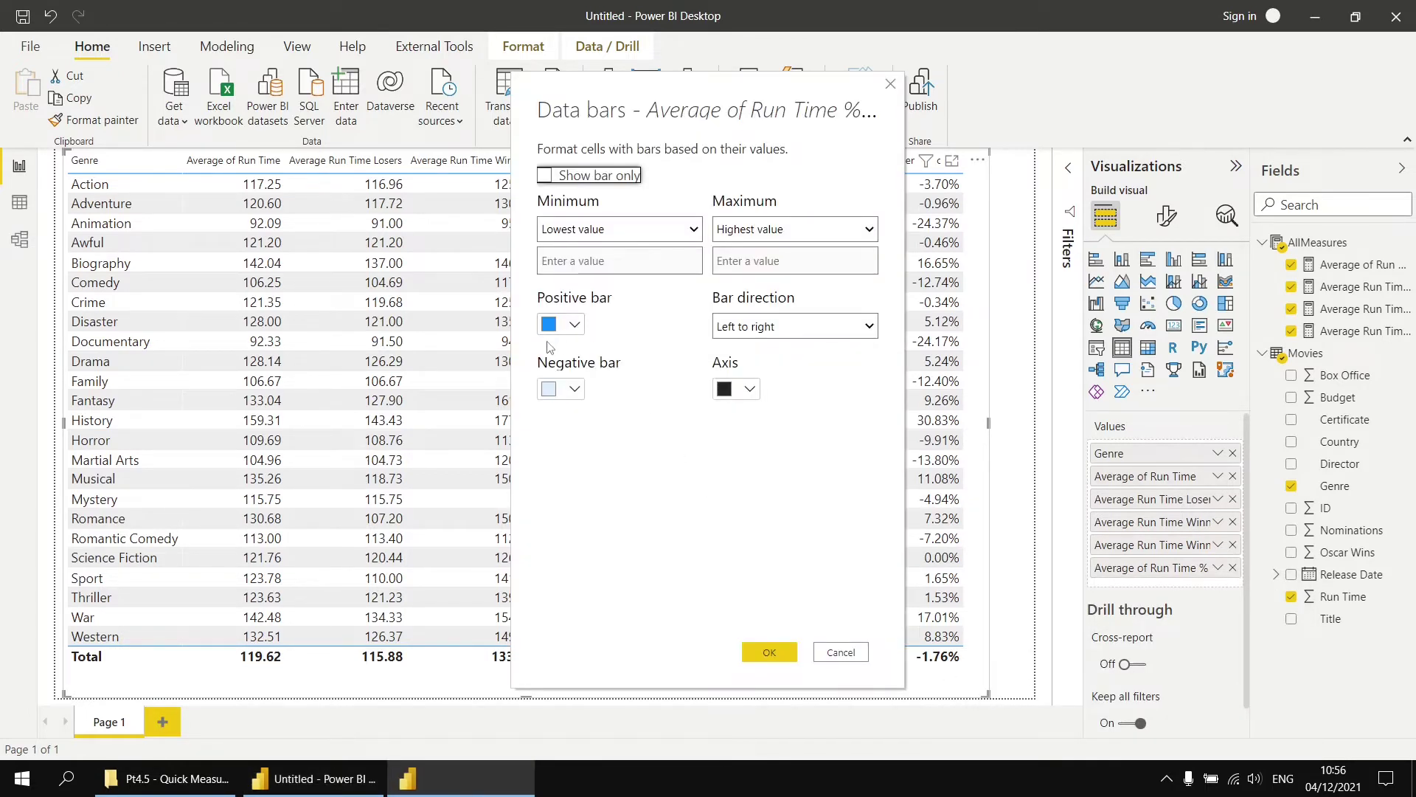
pyautogui.click(577, 391)
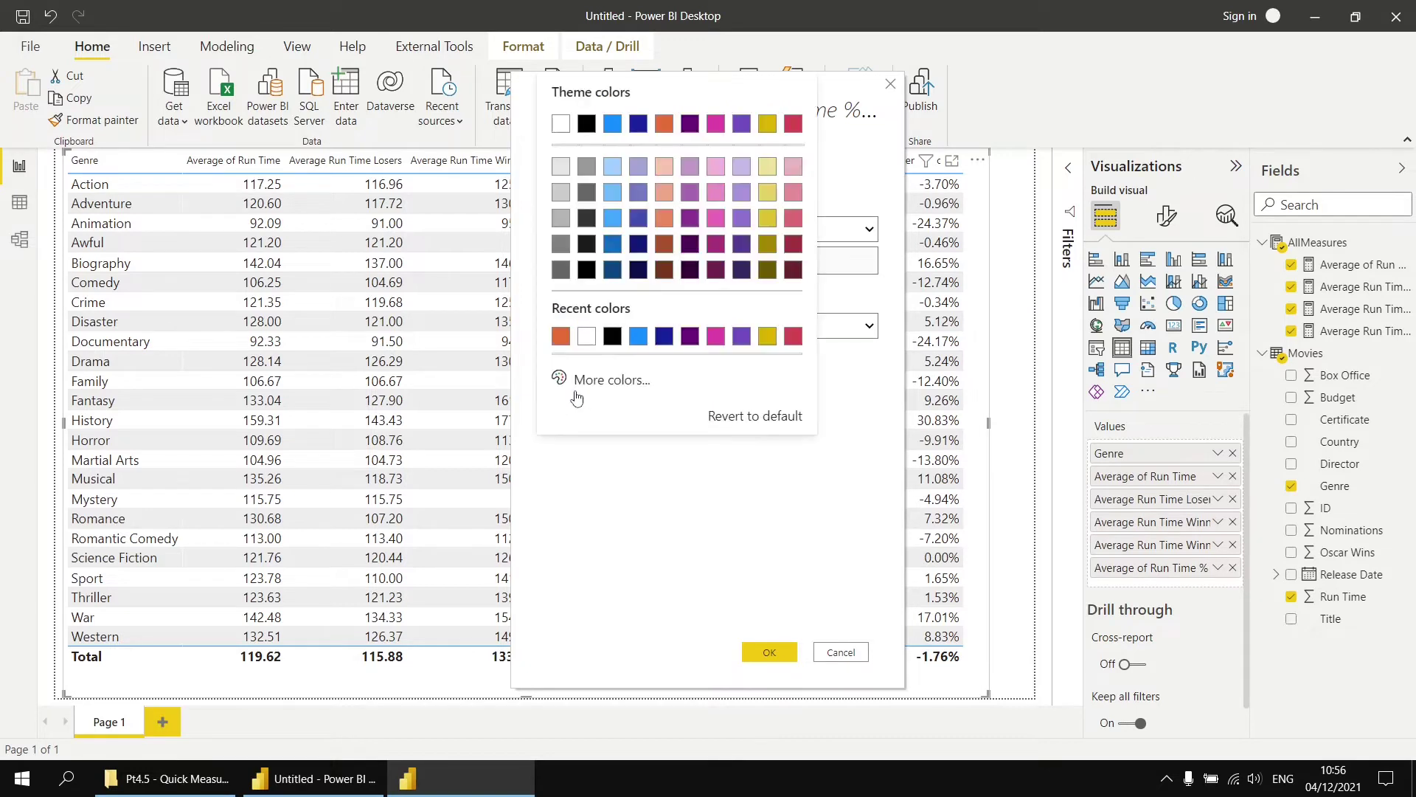
pyautogui.click(562, 342)
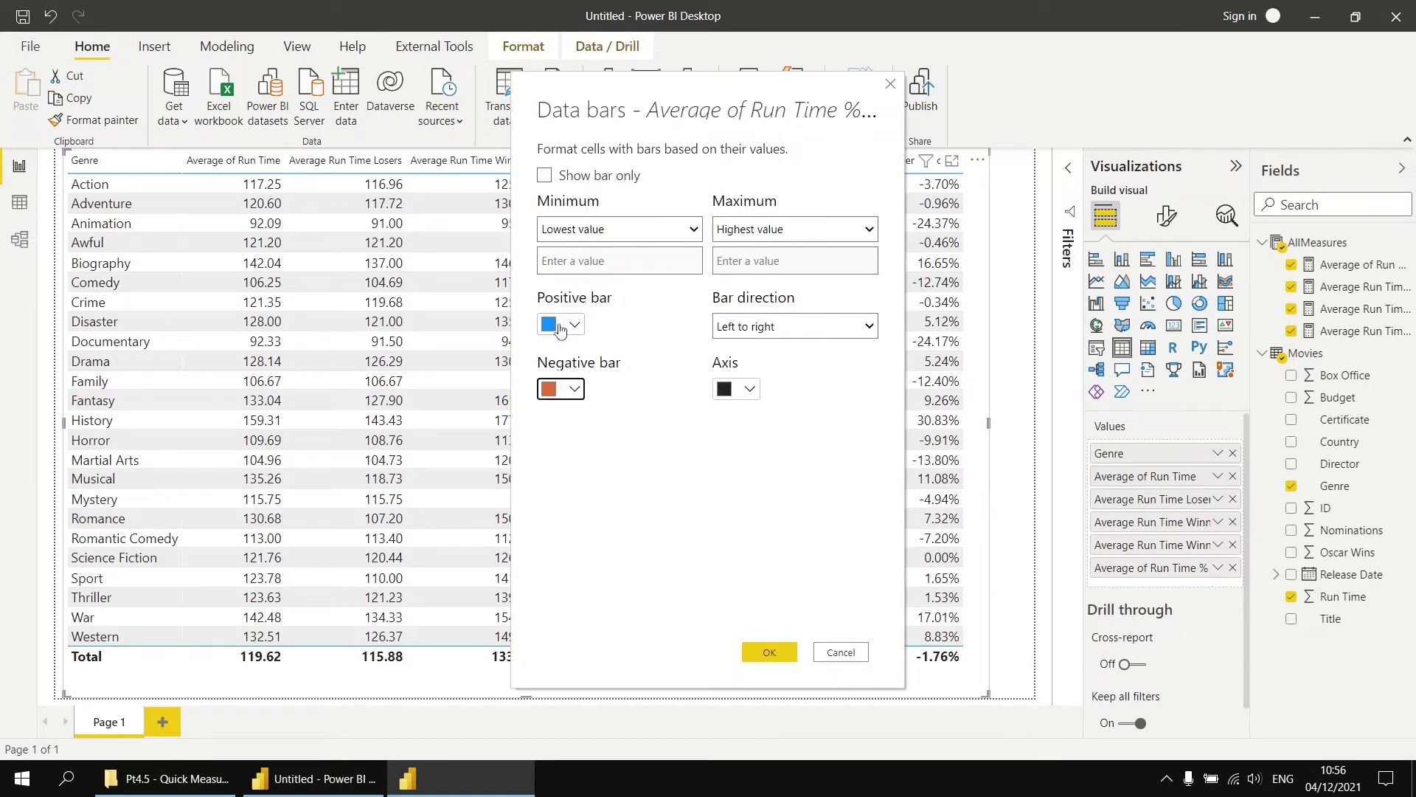
pyautogui.click(770, 652)
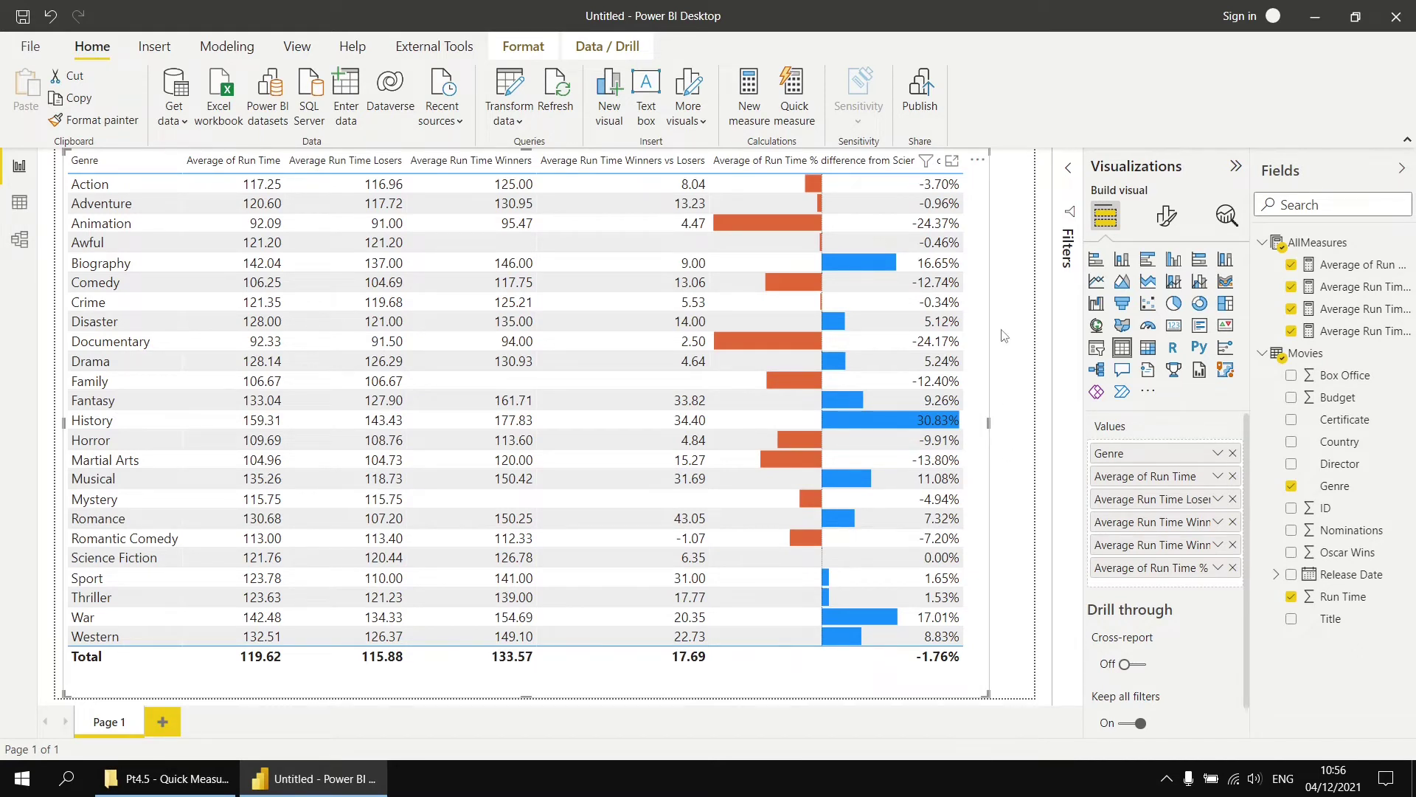
# Examine the percentage difference measure's formula, including its double-underscore variable names and the IF expression after RETURN
pyautogui.click(1343, 270)
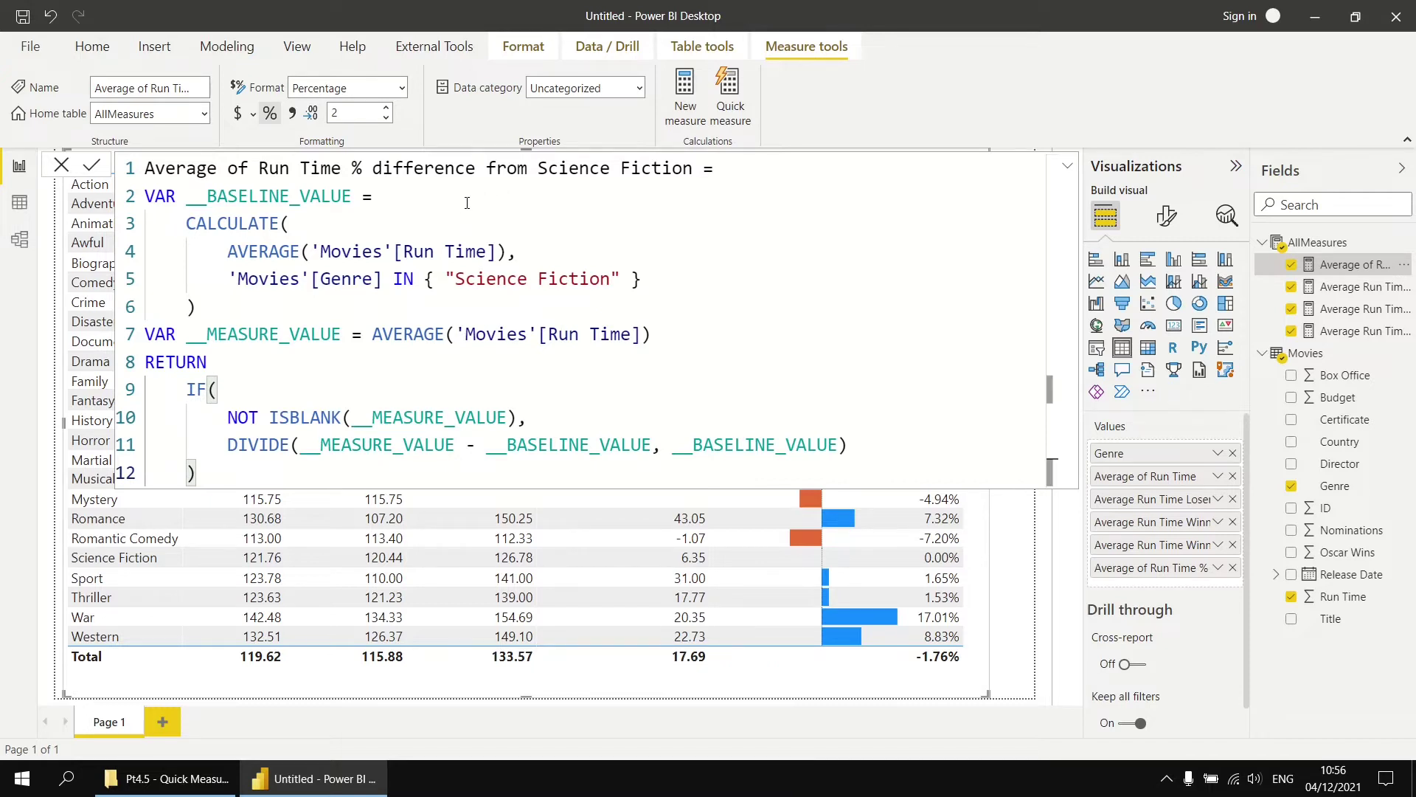
pyautogui.moveTo(187, 199); pyautogui.dragTo(207, 197)
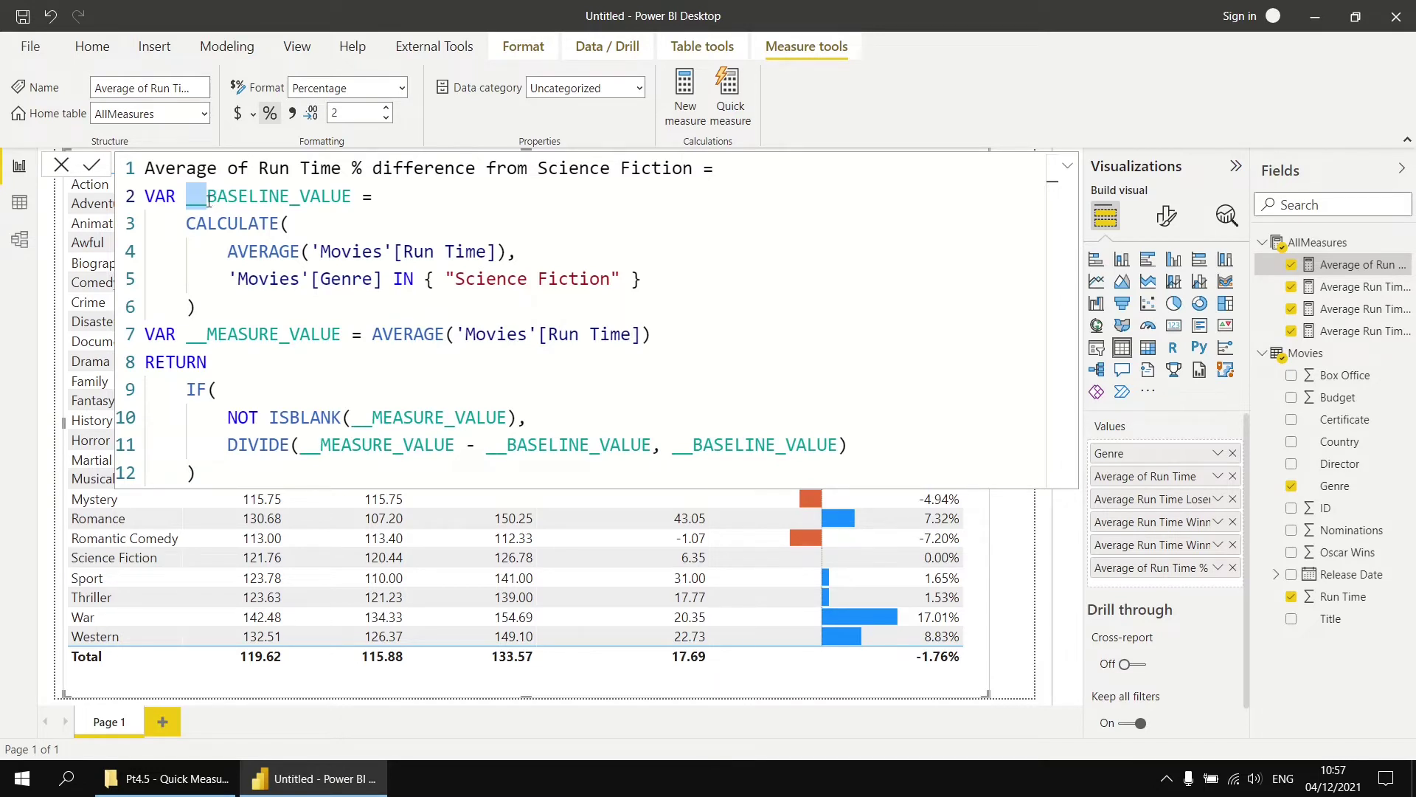
pyautogui.click(219, 197)
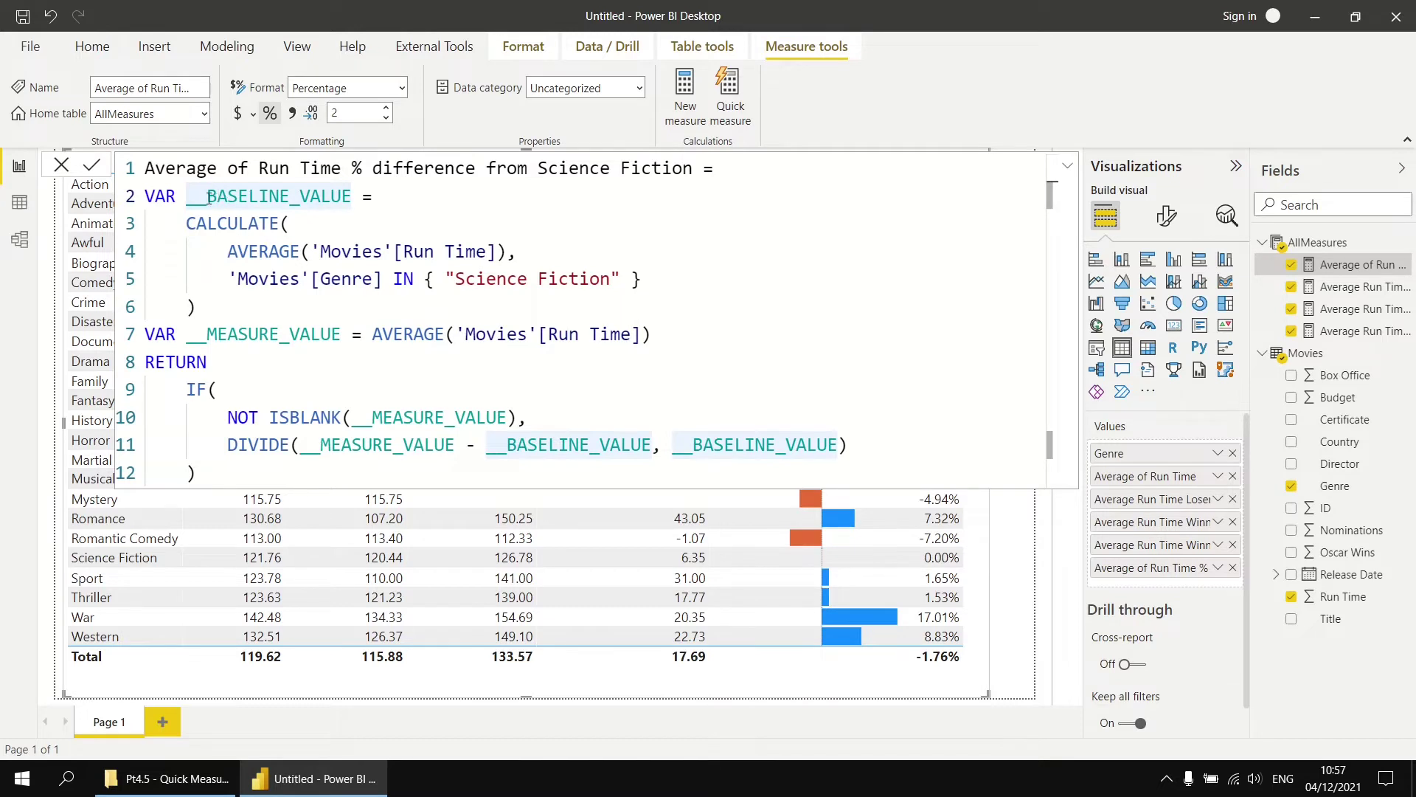
pyautogui.moveTo(208, 198); pyautogui.dragTo(187, 198)
pyautogui.moveTo(207, 336); pyautogui.dragTo(186, 336)
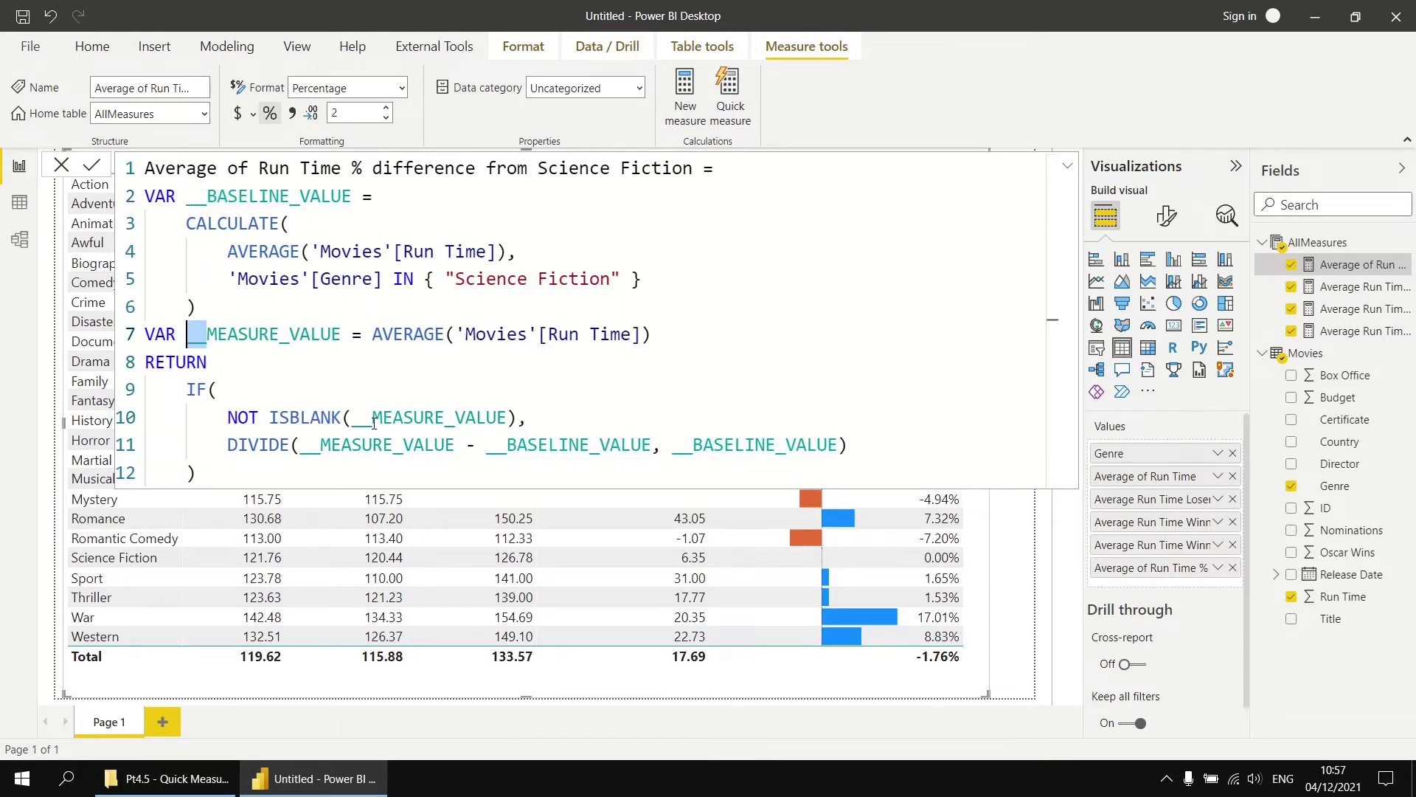
pyautogui.moveTo(373, 419); pyautogui.dragTo(352, 418)
pyautogui.press('Up')
pyautogui.moveTo(187, 389); pyautogui.dragTo(213, 474)
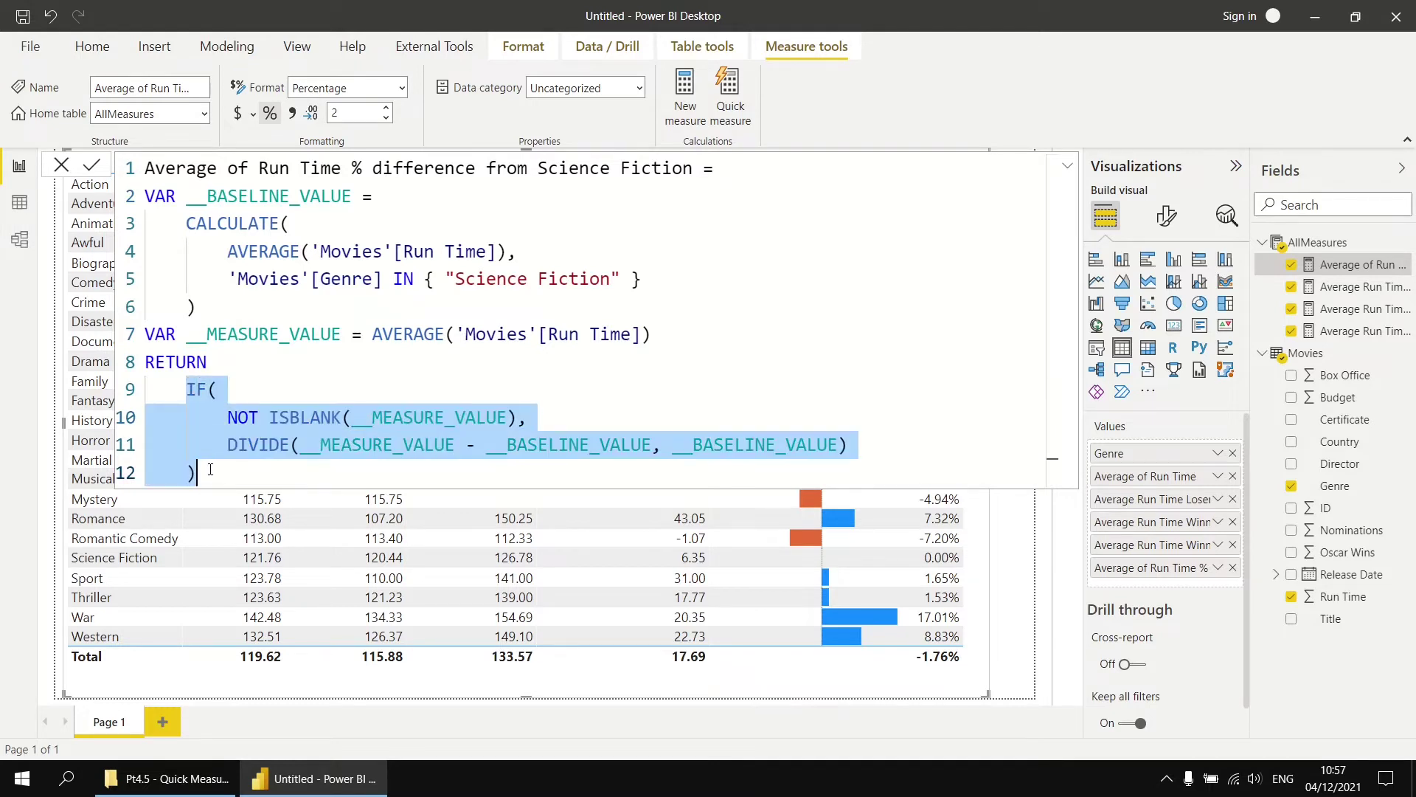
pyautogui.click(285, 310)
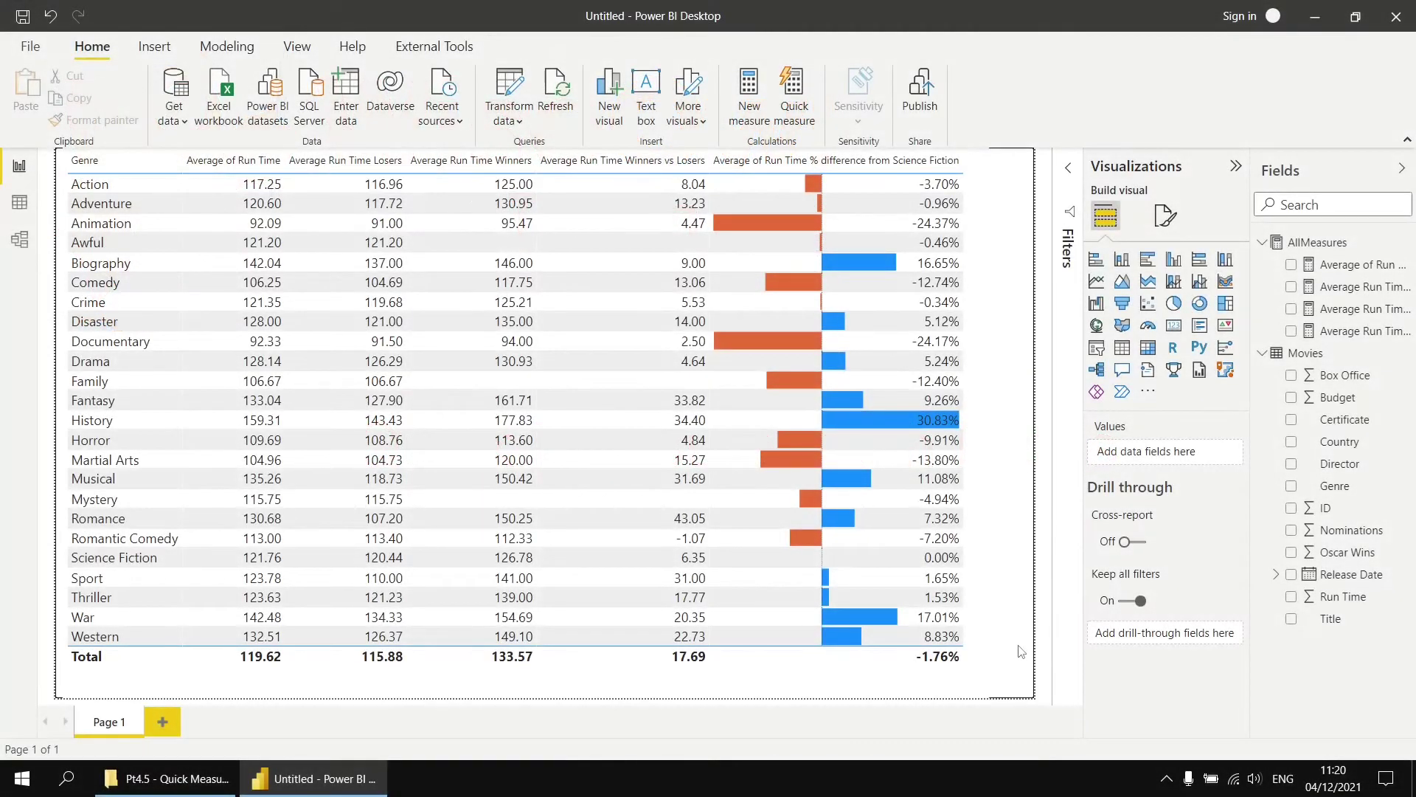
# Add a new blank page to the report
pyautogui.click(160, 721)
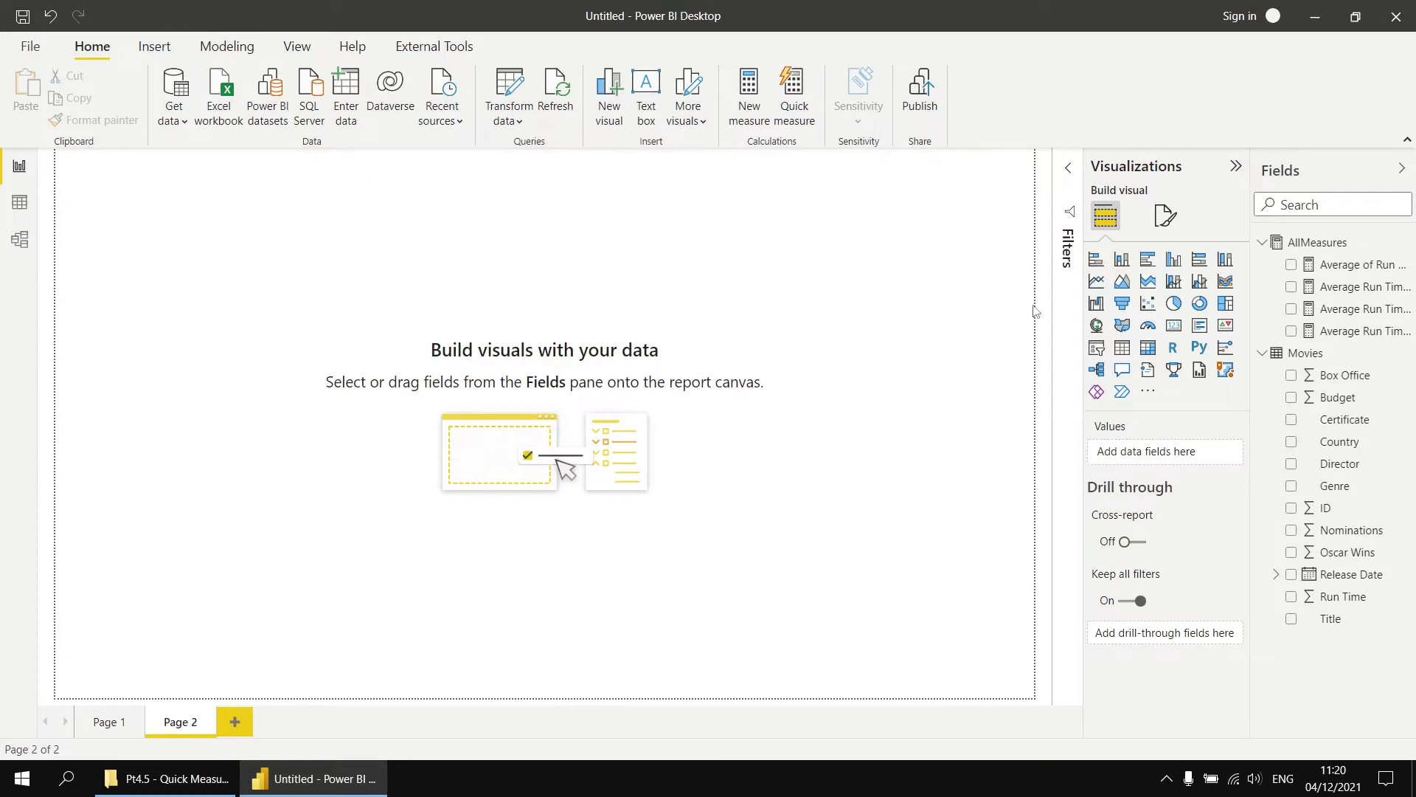
# Add a line chart enlarged to fill the page, with Year from the Release Date hierarchy on its axis
pyautogui.click(1097, 282)
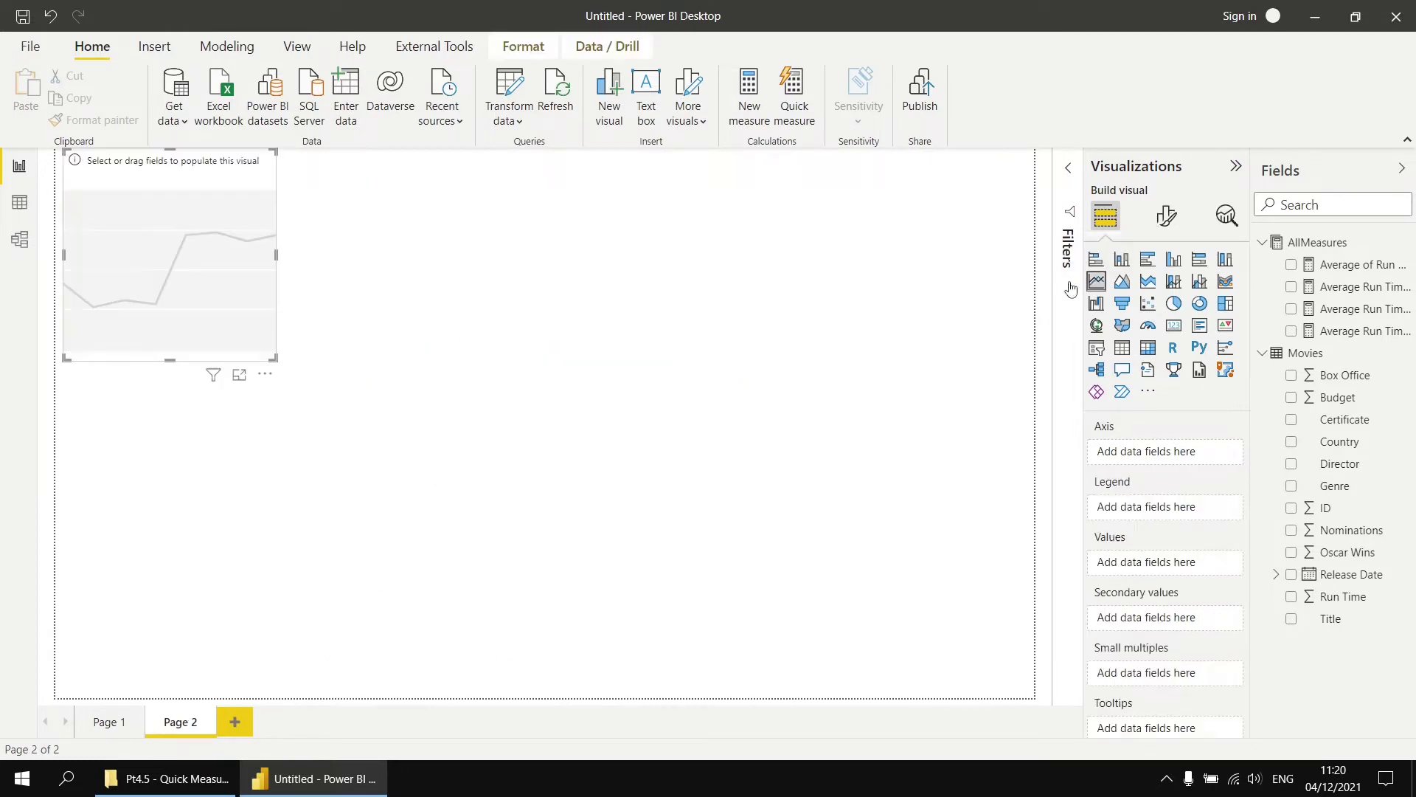
pyautogui.moveTo(274, 358); pyautogui.dragTo(1037, 697)
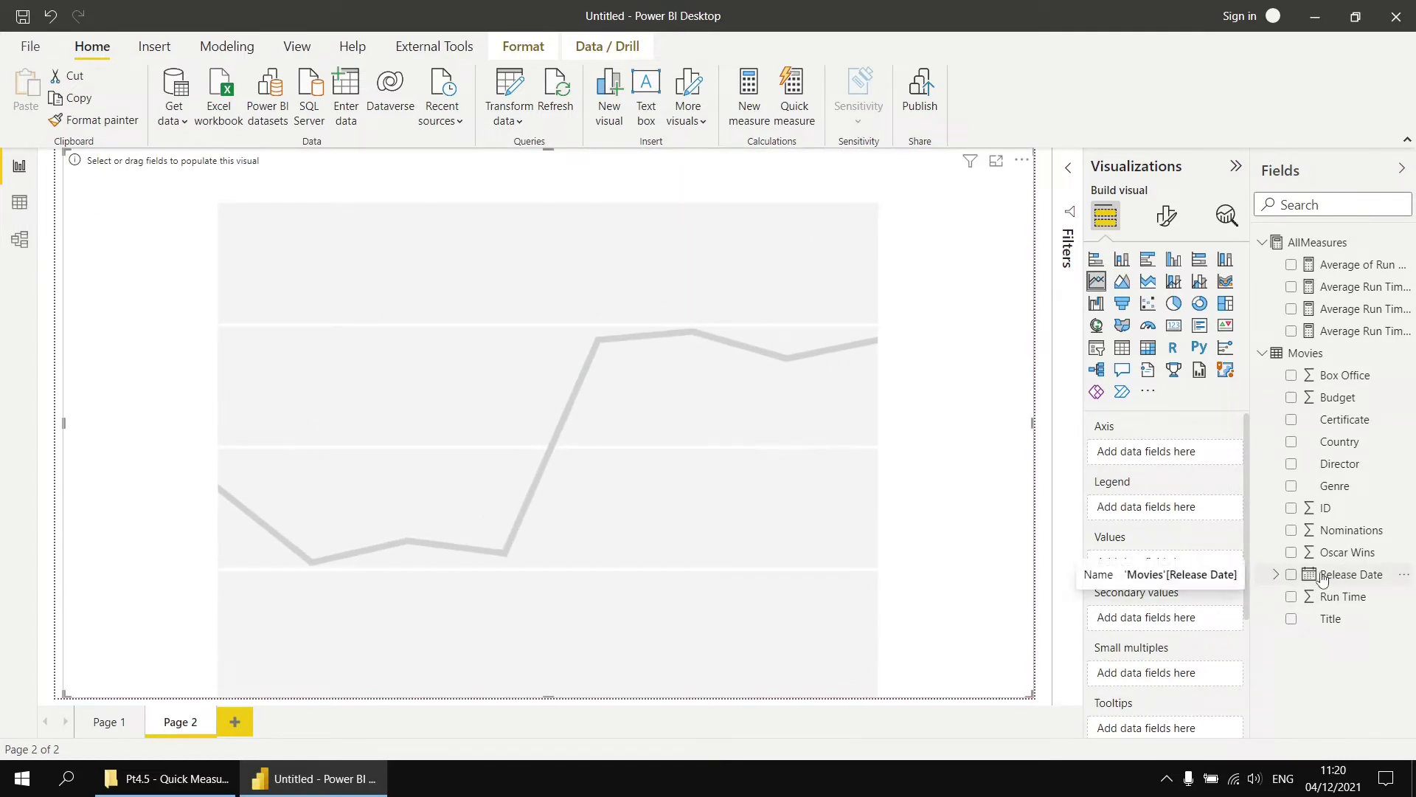
pyautogui.click(1277, 575)
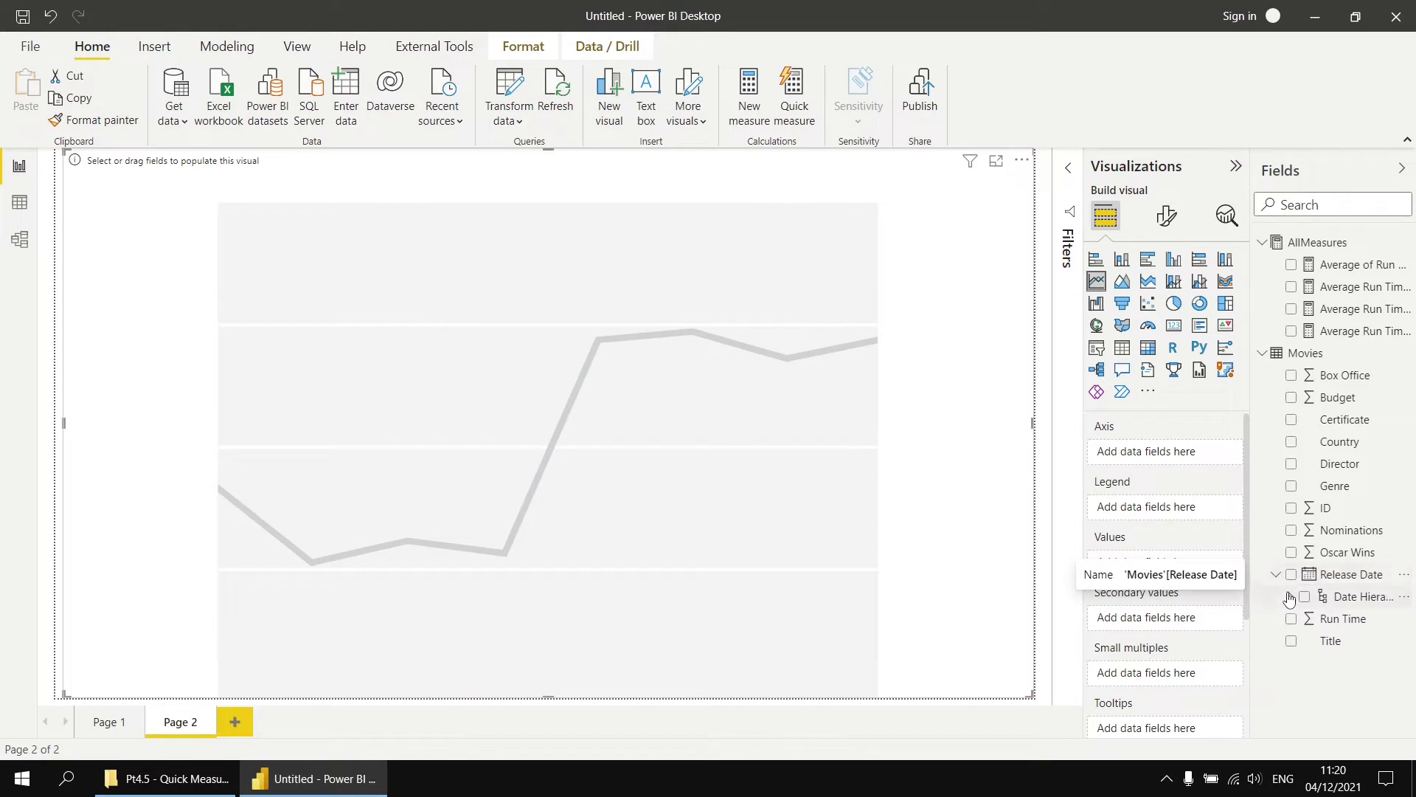
pyautogui.click(1289, 596)
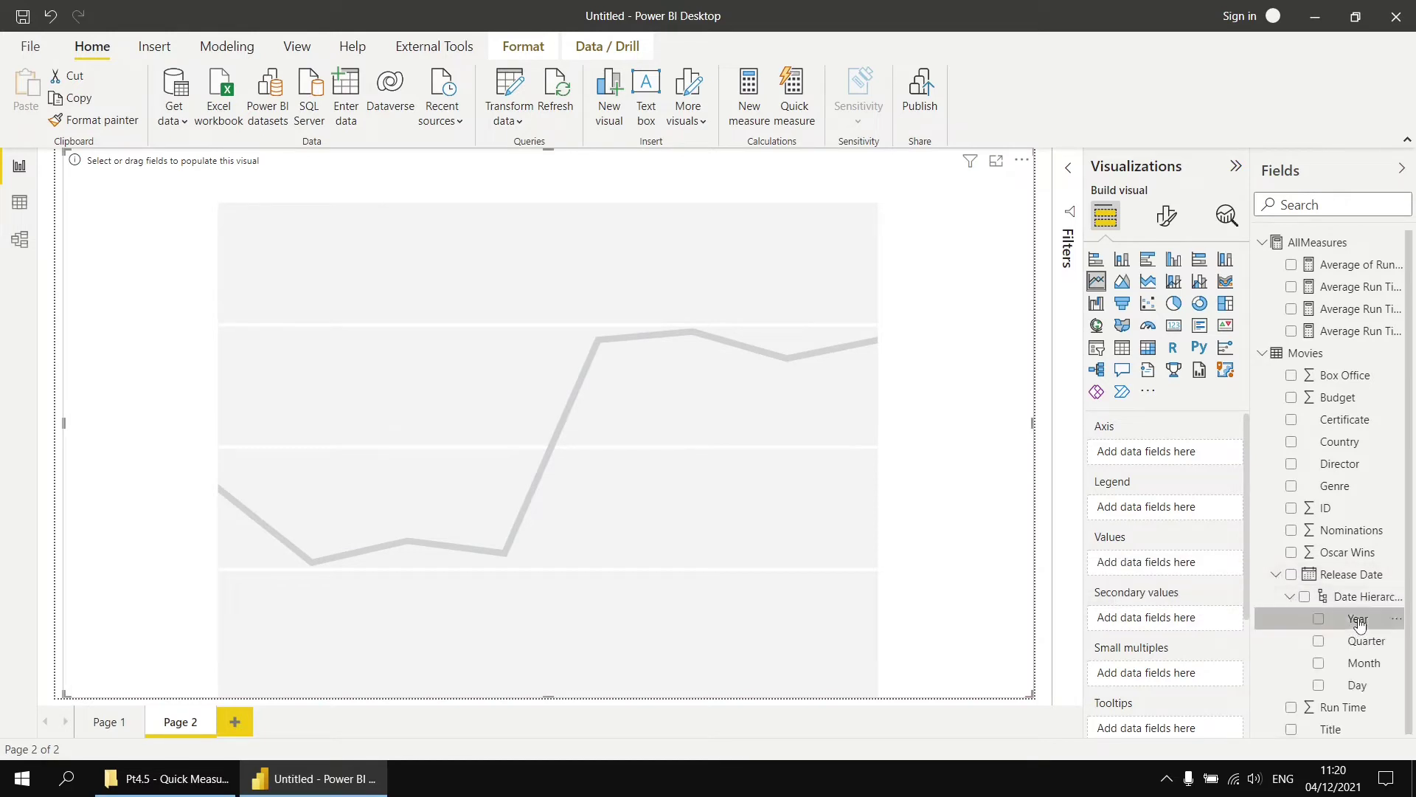
pyautogui.moveTo(1346, 621); pyautogui.dragTo(1160, 453)
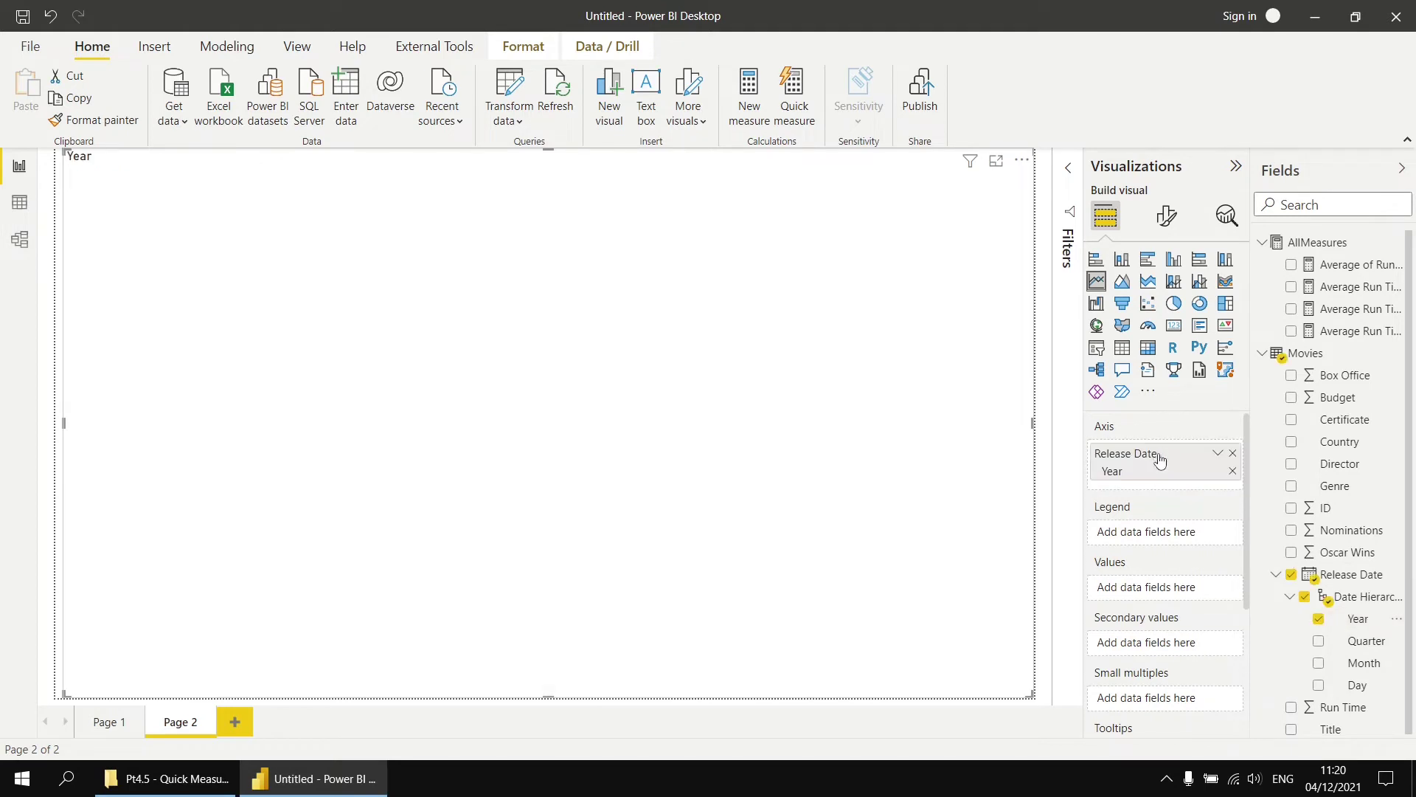
# Plot Budget as the line chart's values, aggregated as Average
pyautogui.moveTo(1337, 400); pyautogui.dragTo(1172, 590)
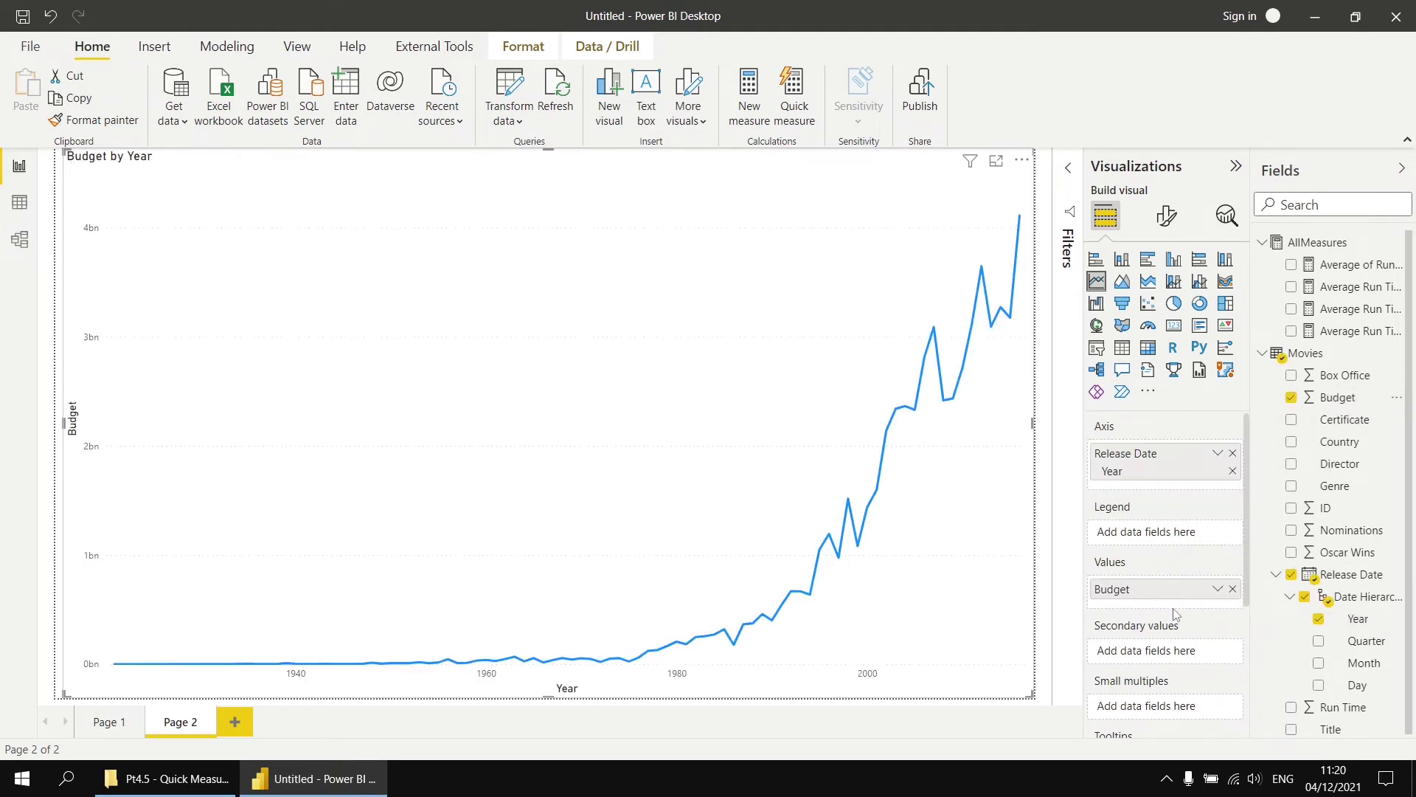
pyautogui.click(1219, 596)
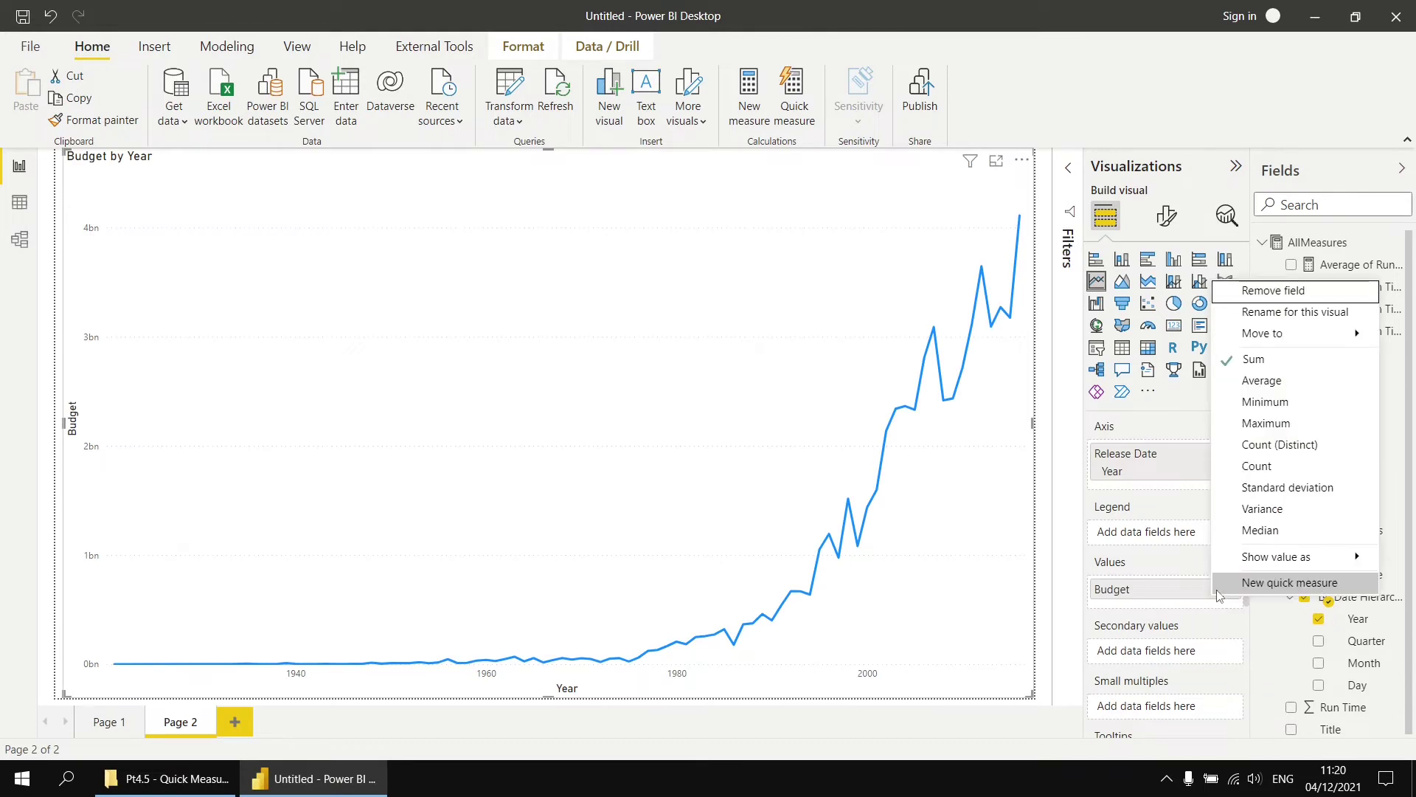
pyautogui.click(1247, 381)
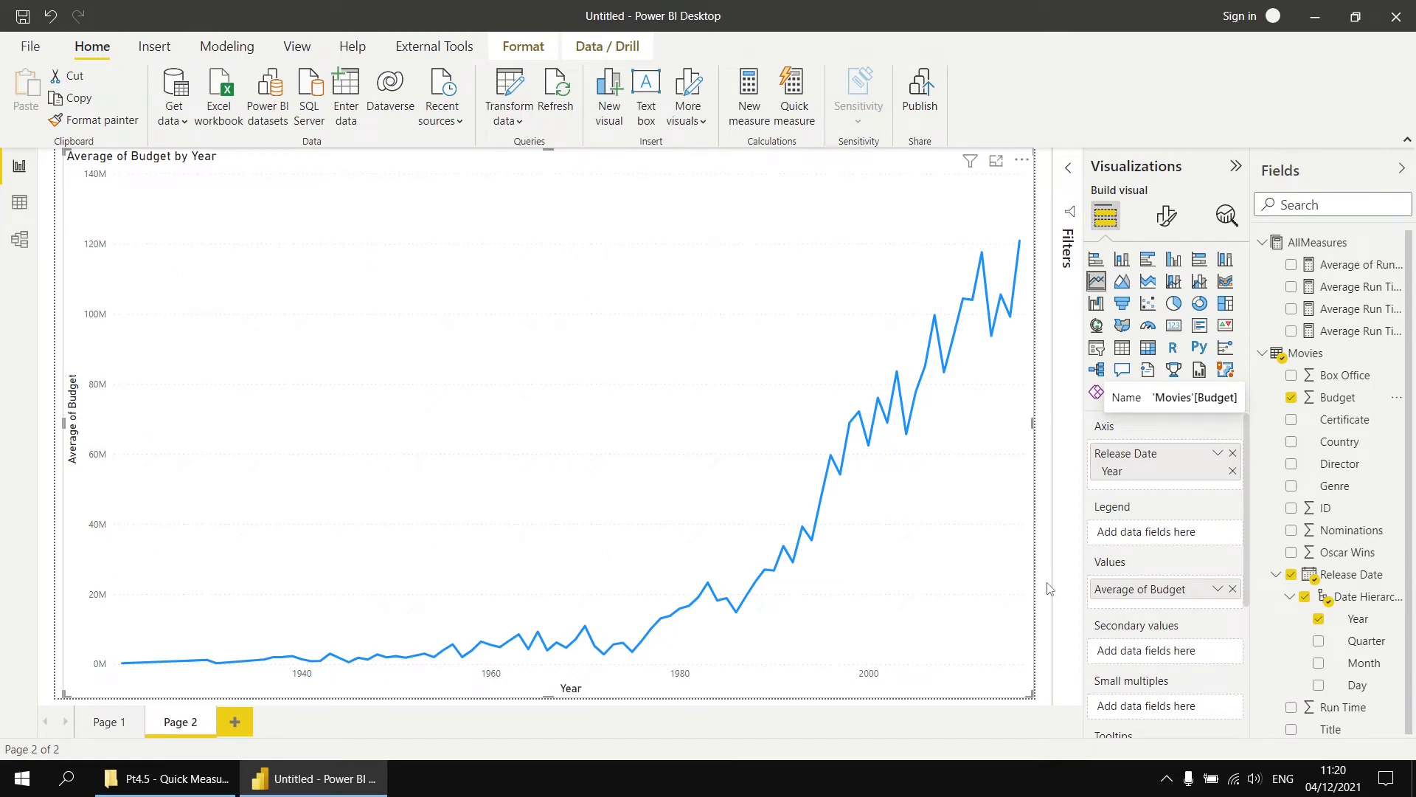
# Start a quick measure in the AllMeasures table using the Year-over-year change calculation
pyautogui.rightClick(1308, 247)
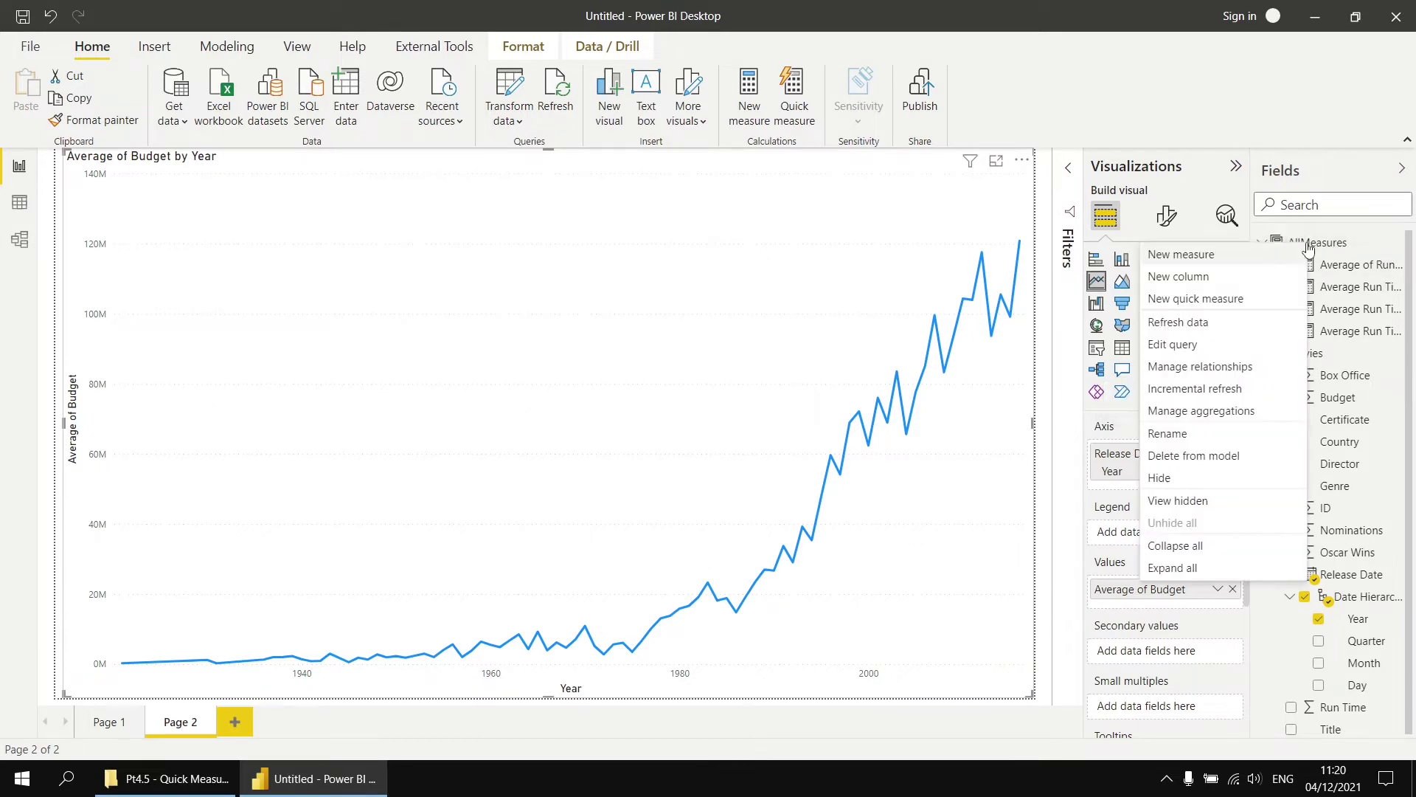
pyautogui.click(1223, 304)
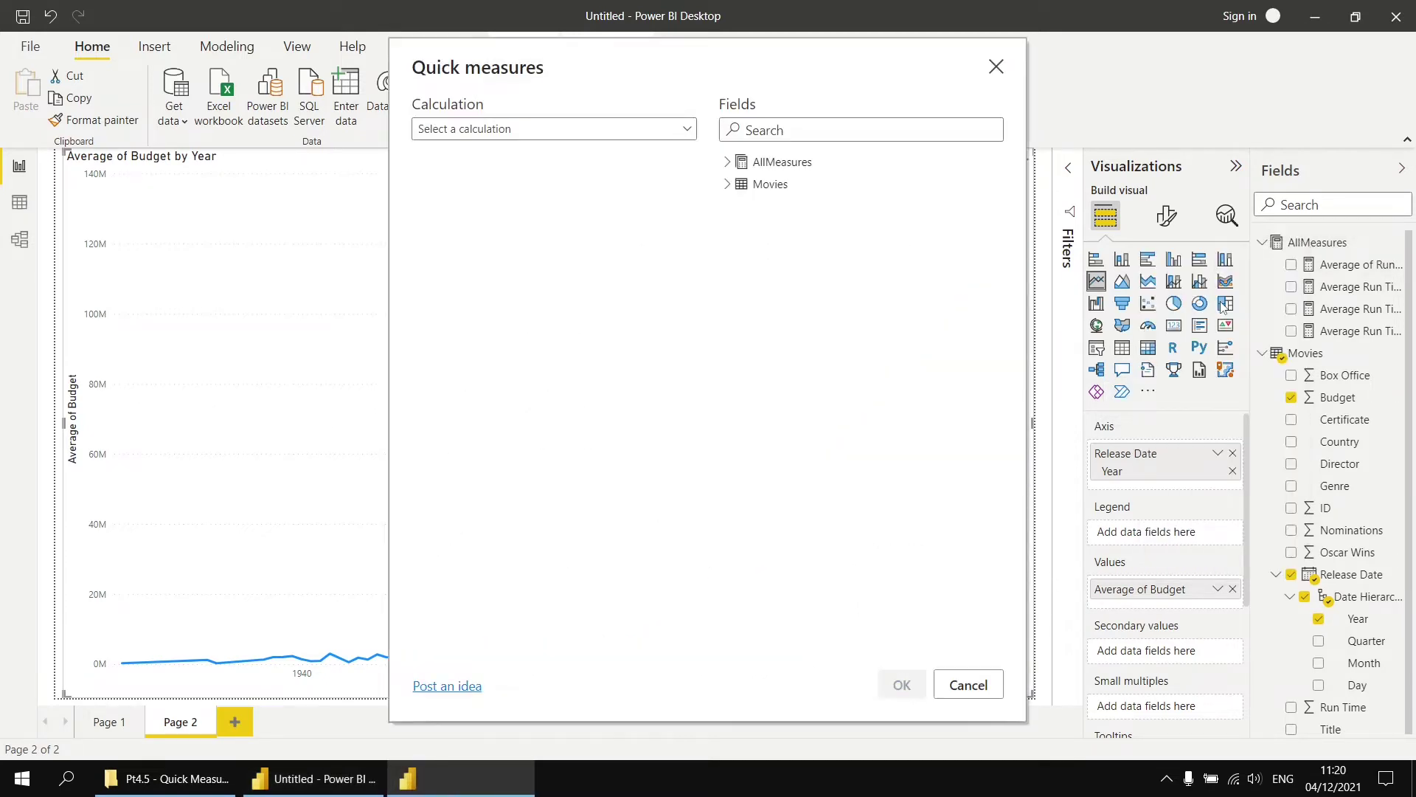
pyautogui.click(686, 130)
pyautogui.moveTo(697, 180); pyautogui.dragTo(688, 259)
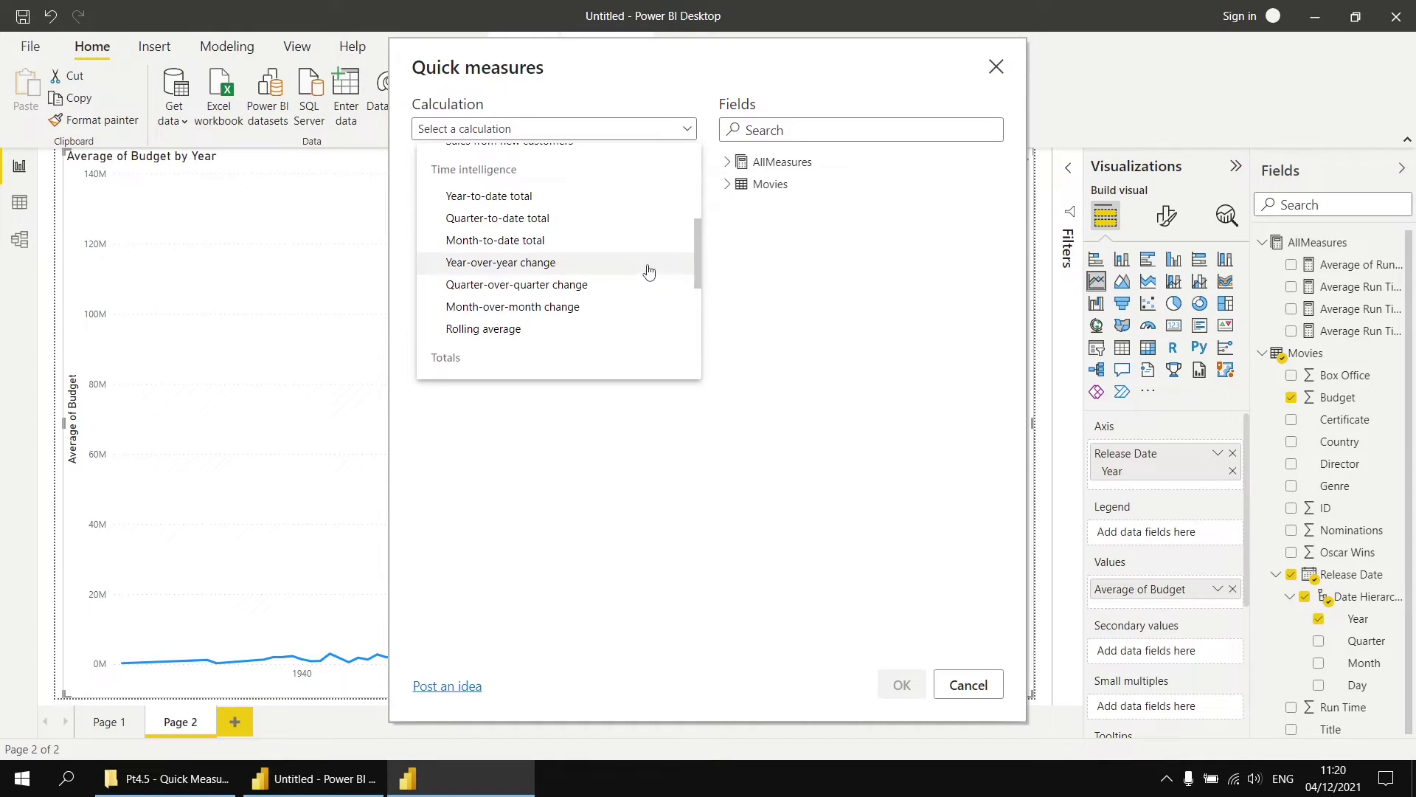
pyautogui.click(487, 264)
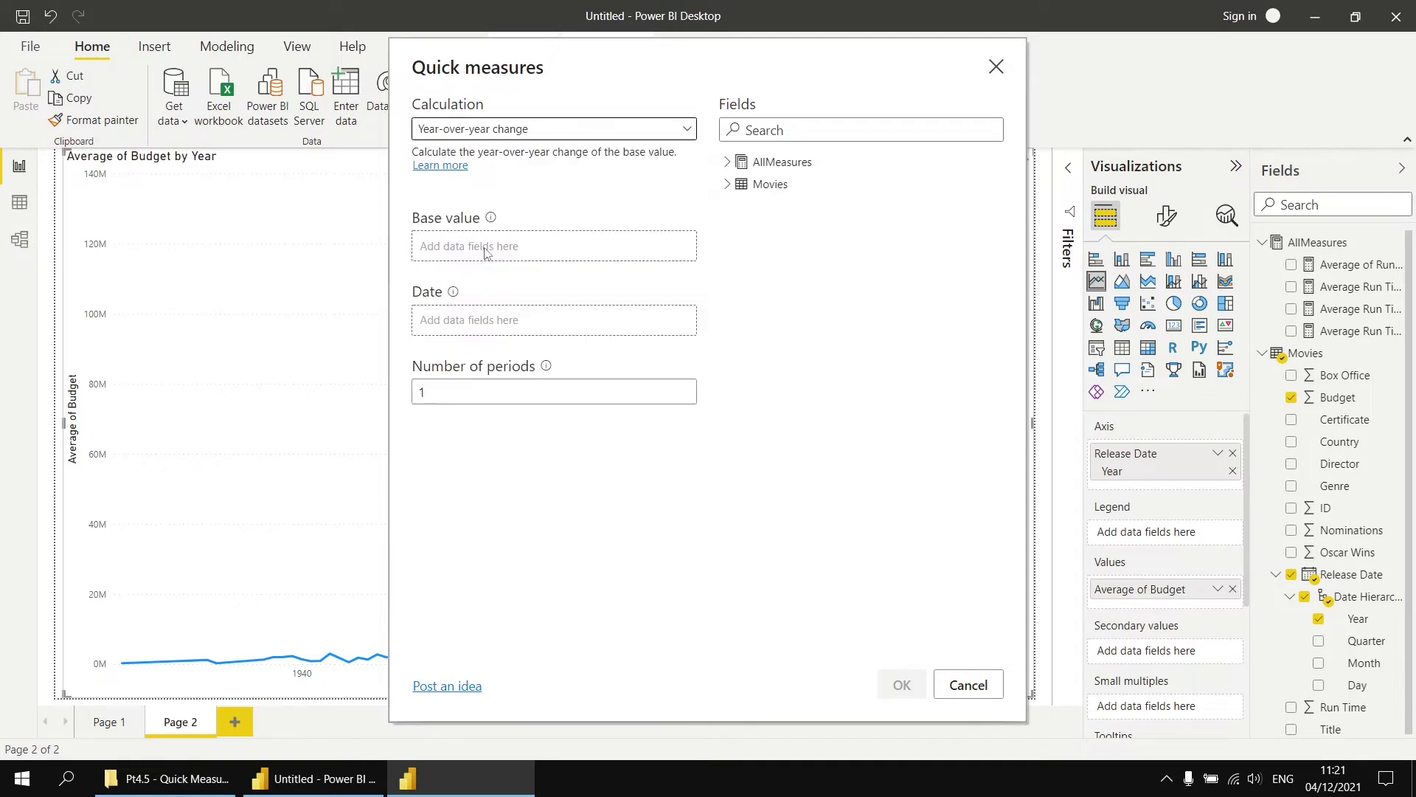
# Set the quick measure's base value to Budget from the Movies table, aggregated as Average
pyautogui.click(728, 185)
pyautogui.moveTo(782, 228); pyautogui.dragTo(526, 252)
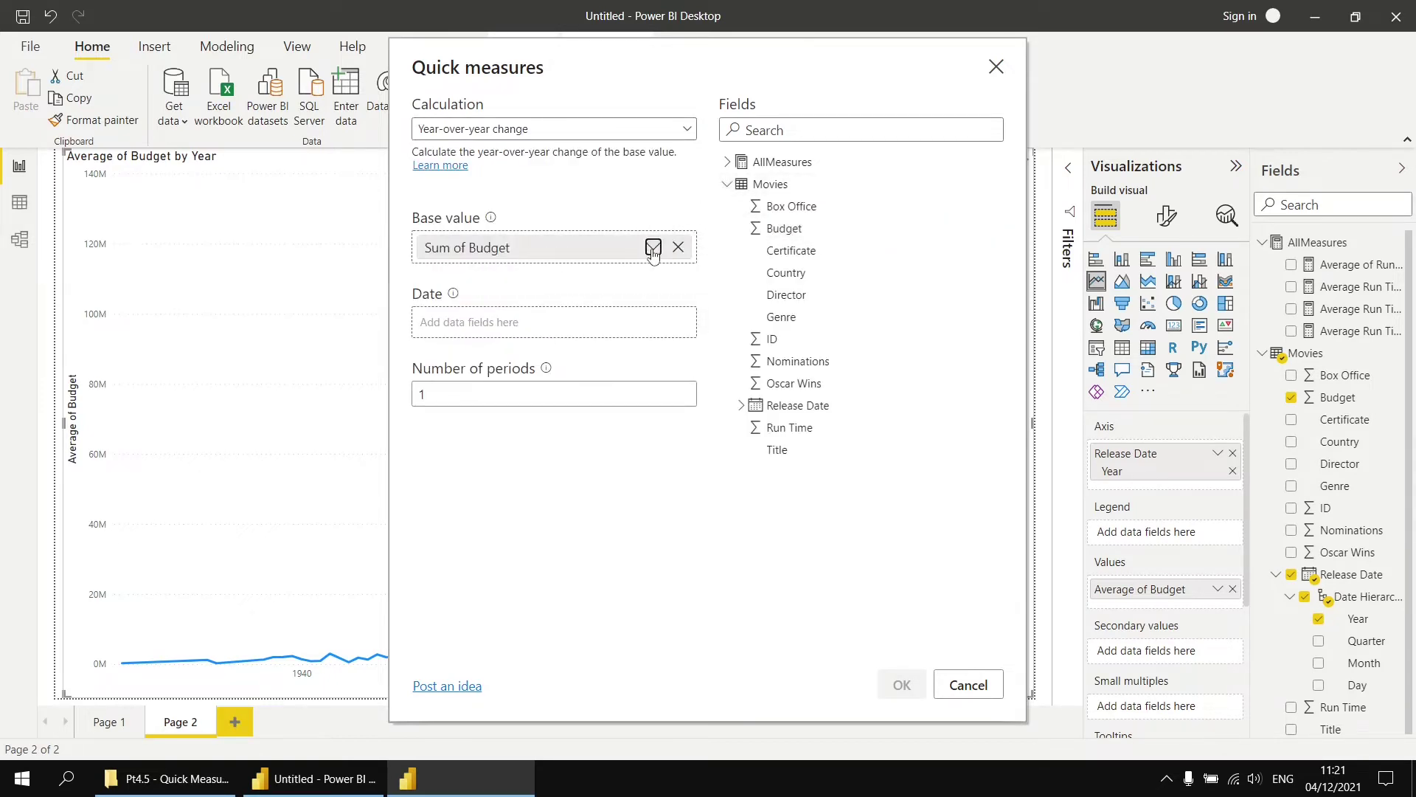
pyautogui.click(653, 246)
pyautogui.click(696, 295)
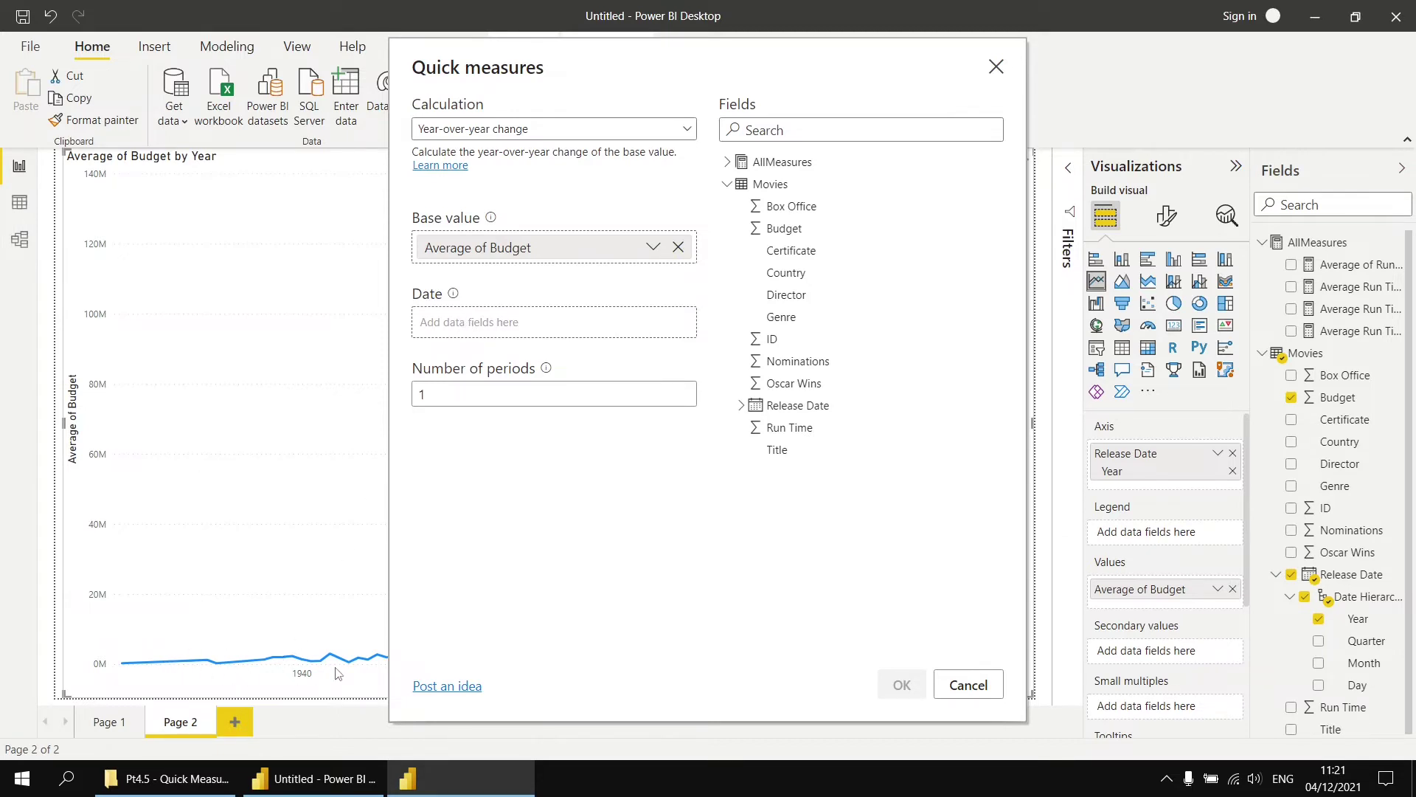
# Assign Release Date from the Movies table as the quick measure's date field
pyautogui.click(742, 406)
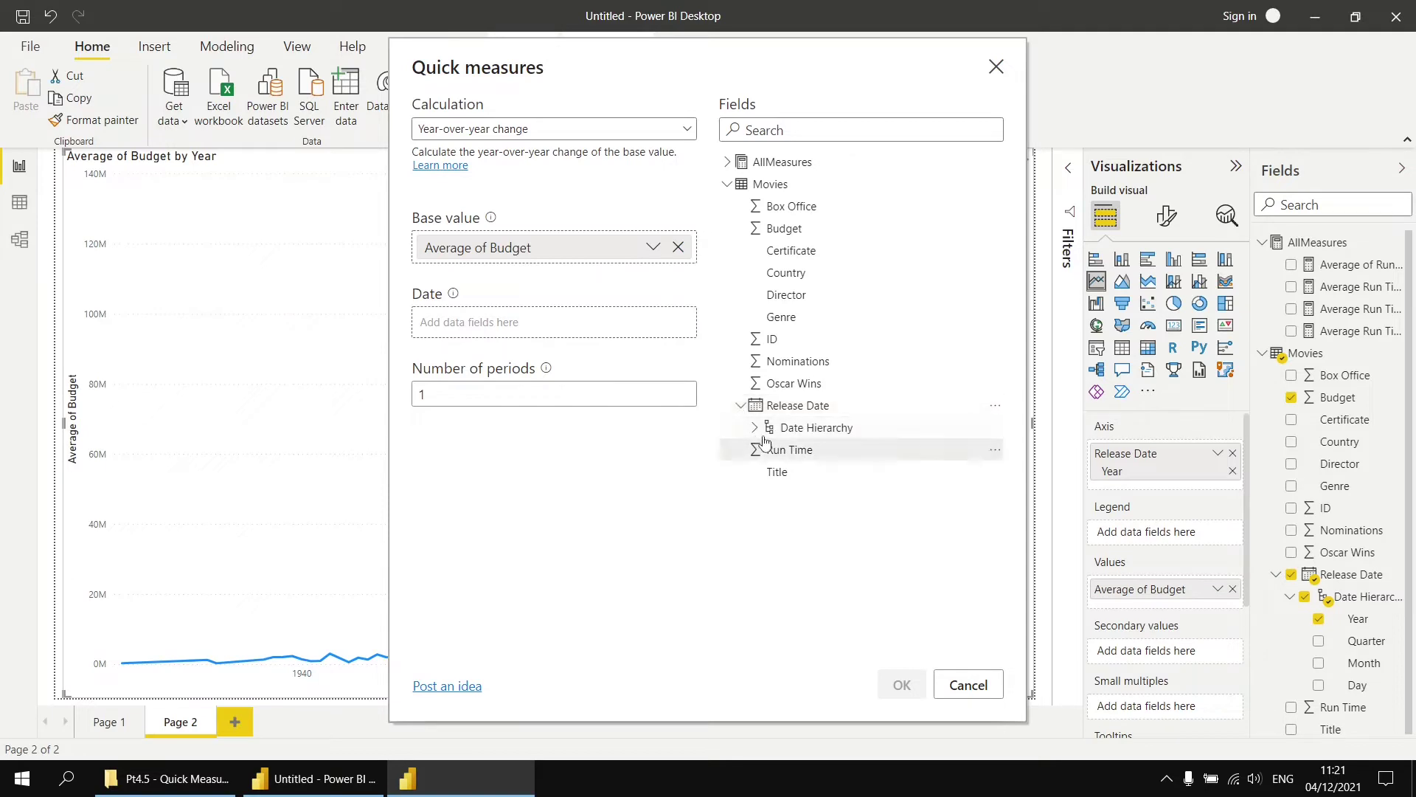
pyautogui.click(754, 428)
pyautogui.moveTo(813, 455); pyautogui.dragTo(512, 325)
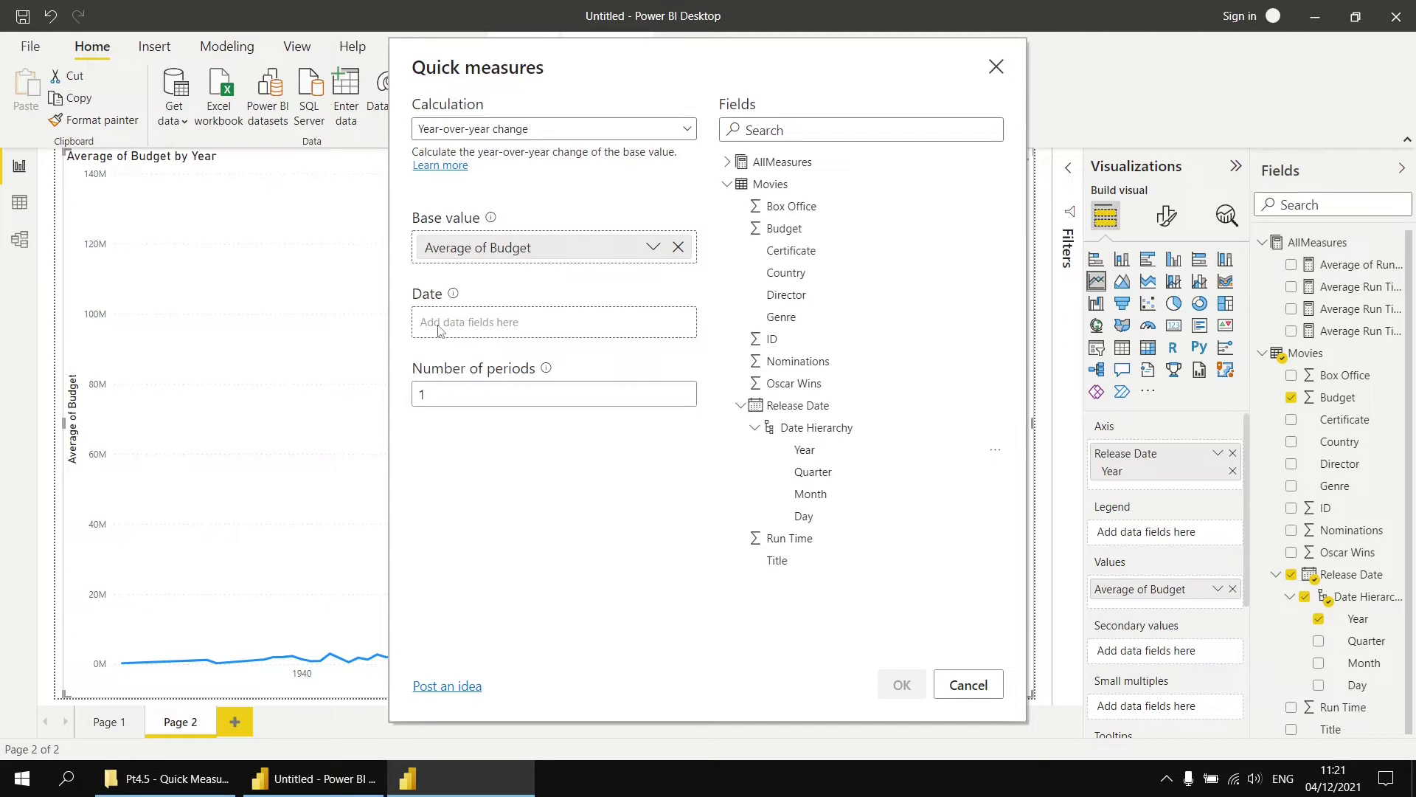
pyautogui.moveTo(802, 410); pyautogui.dragTo(504, 346)
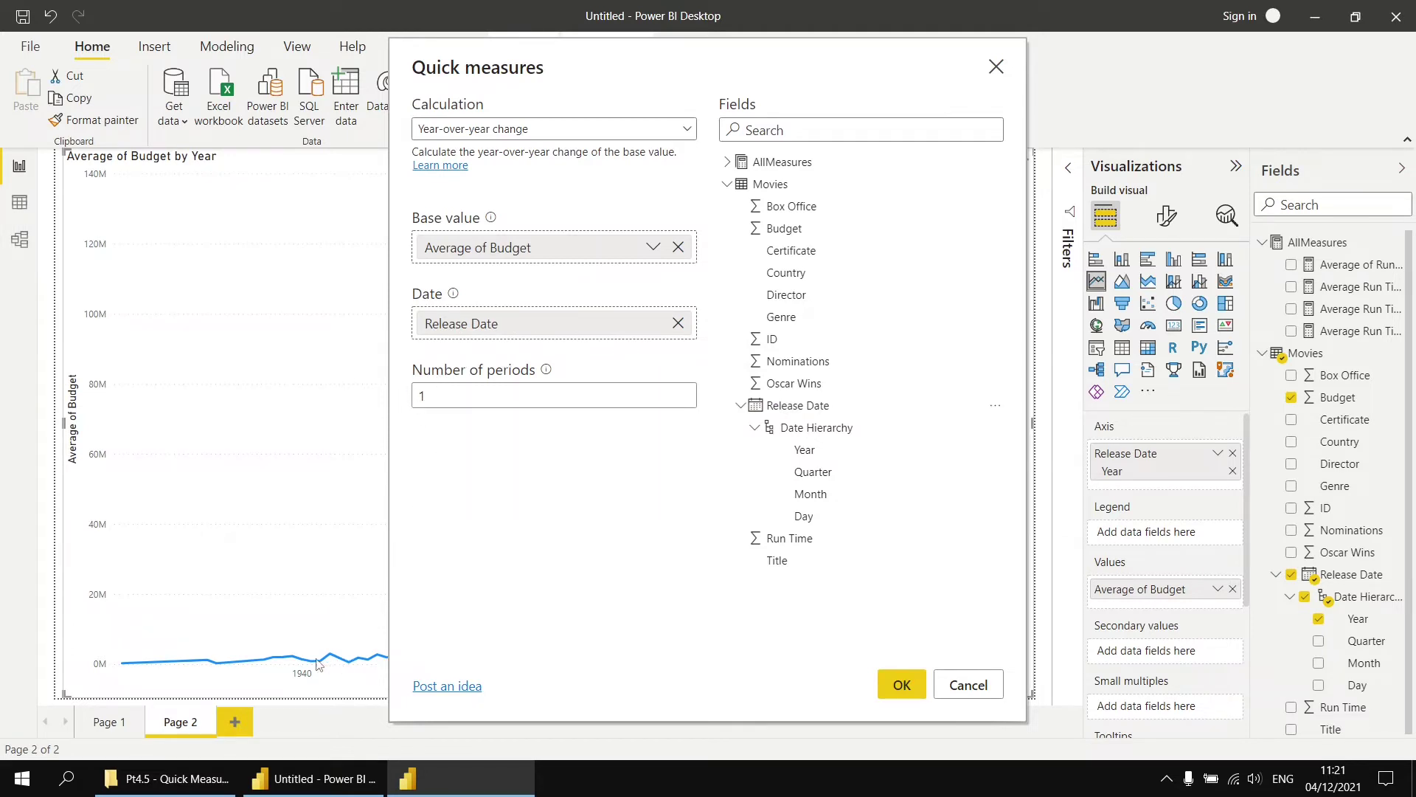
# Create the quick measure with 1 as the number of periods and add it to the line chart's secondary values
pyautogui.click(430, 396)
pyautogui.write('0')
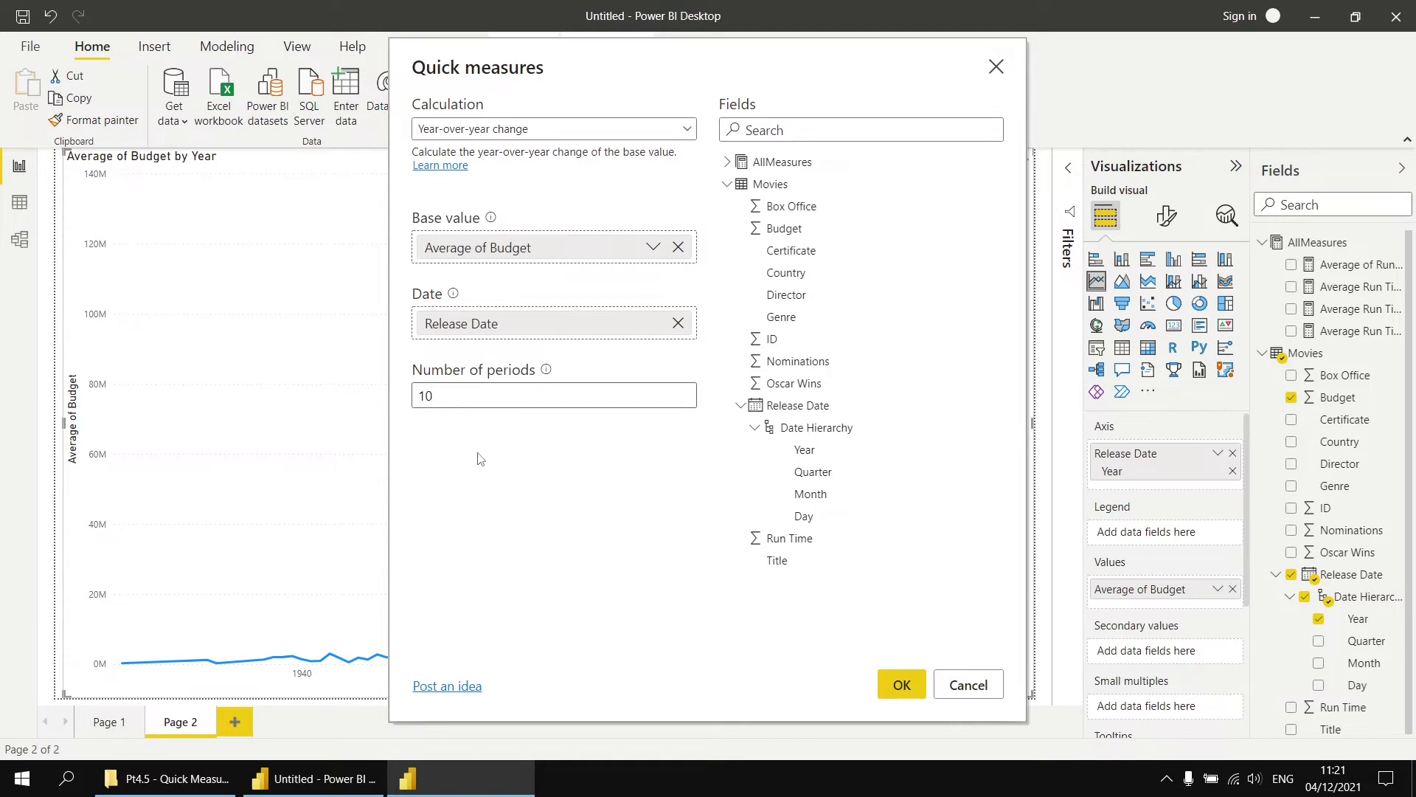
pyautogui.press('BackSpace')
pyautogui.click(903, 684)
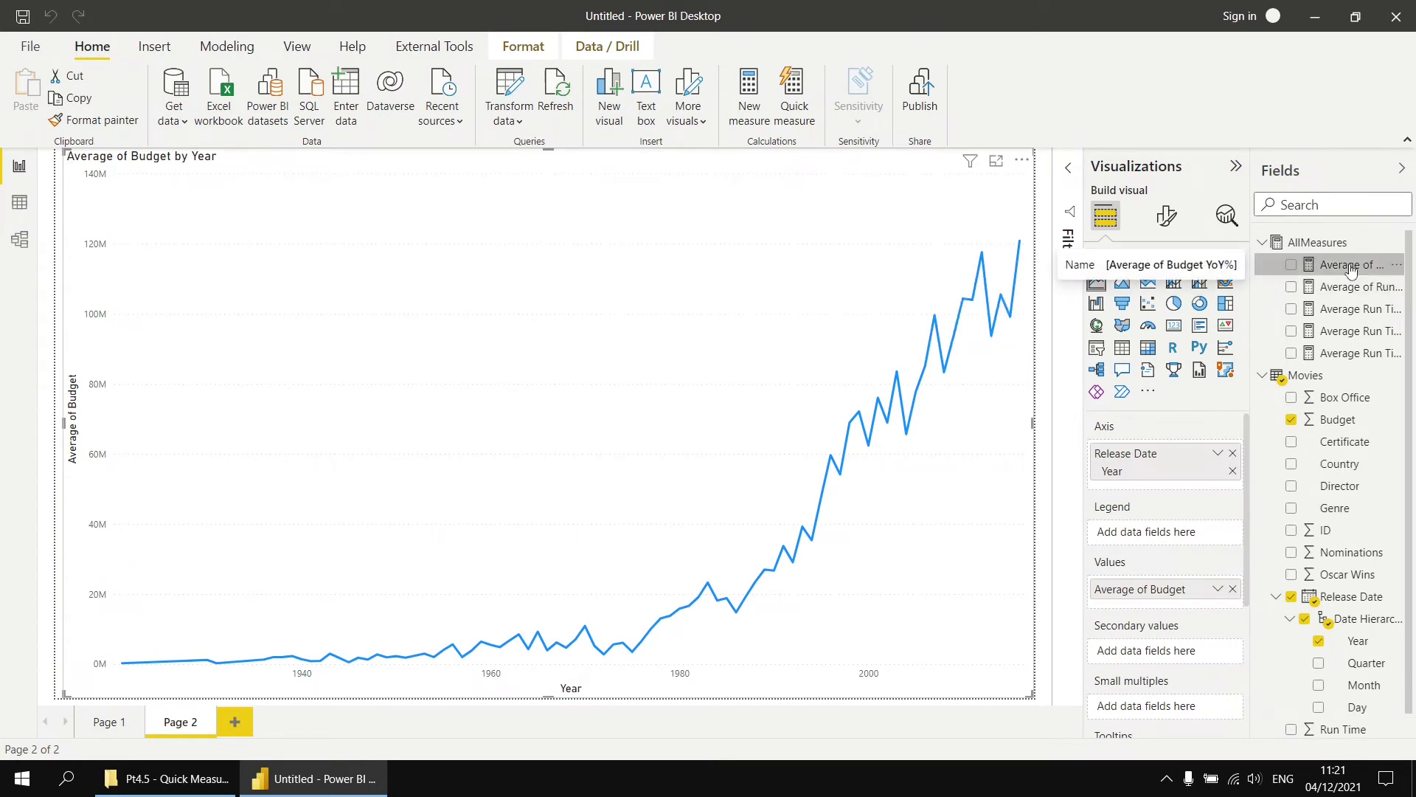
pyautogui.moveTo(1349, 271); pyautogui.dragTo(1156, 655)
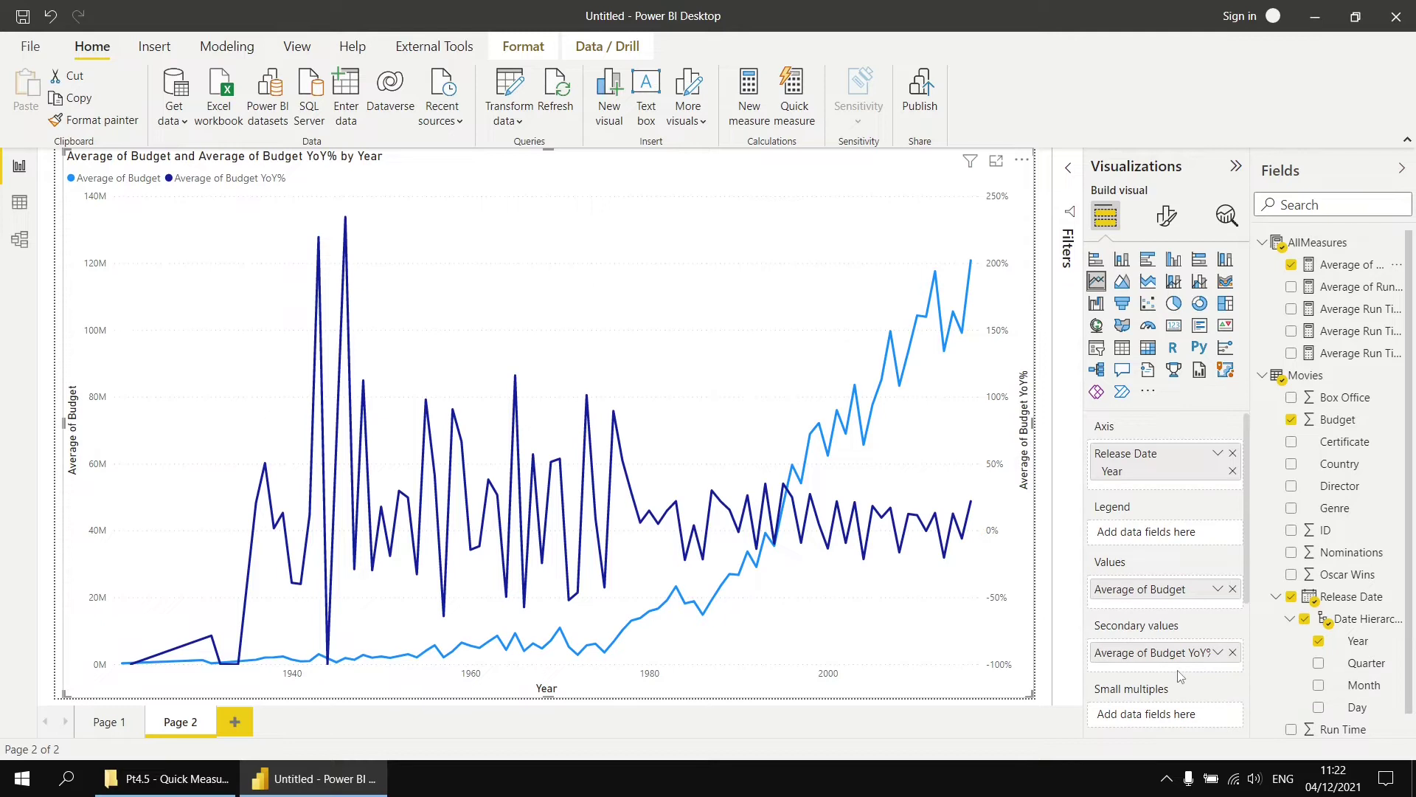
# Examine the Average of Budget YoY% formula, including its IF function, __PREV_YEAR variable, DATEADD call and DIVIDE expression
pyautogui.click(1343, 268)
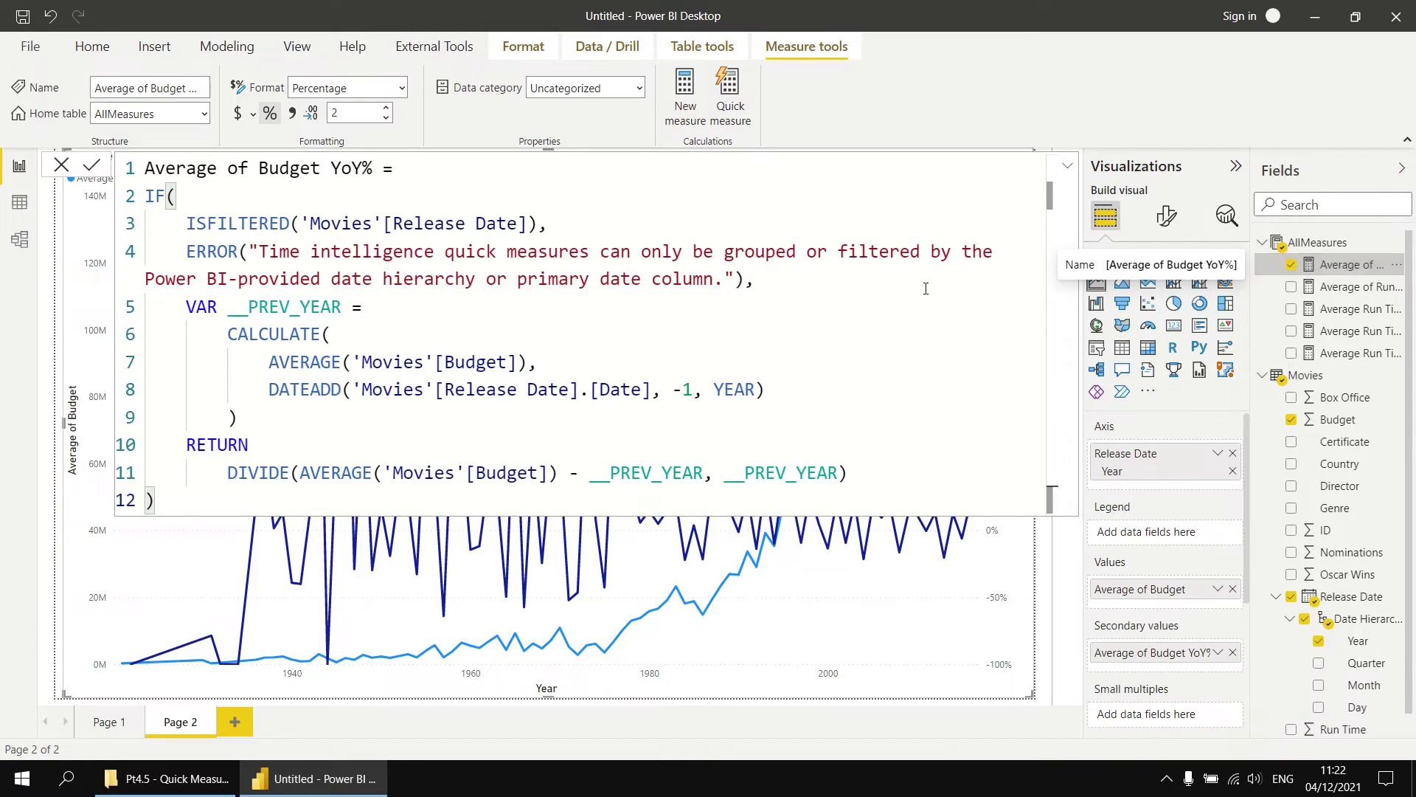
pyautogui.moveTo(144, 196); pyautogui.dragTo(177, 197)
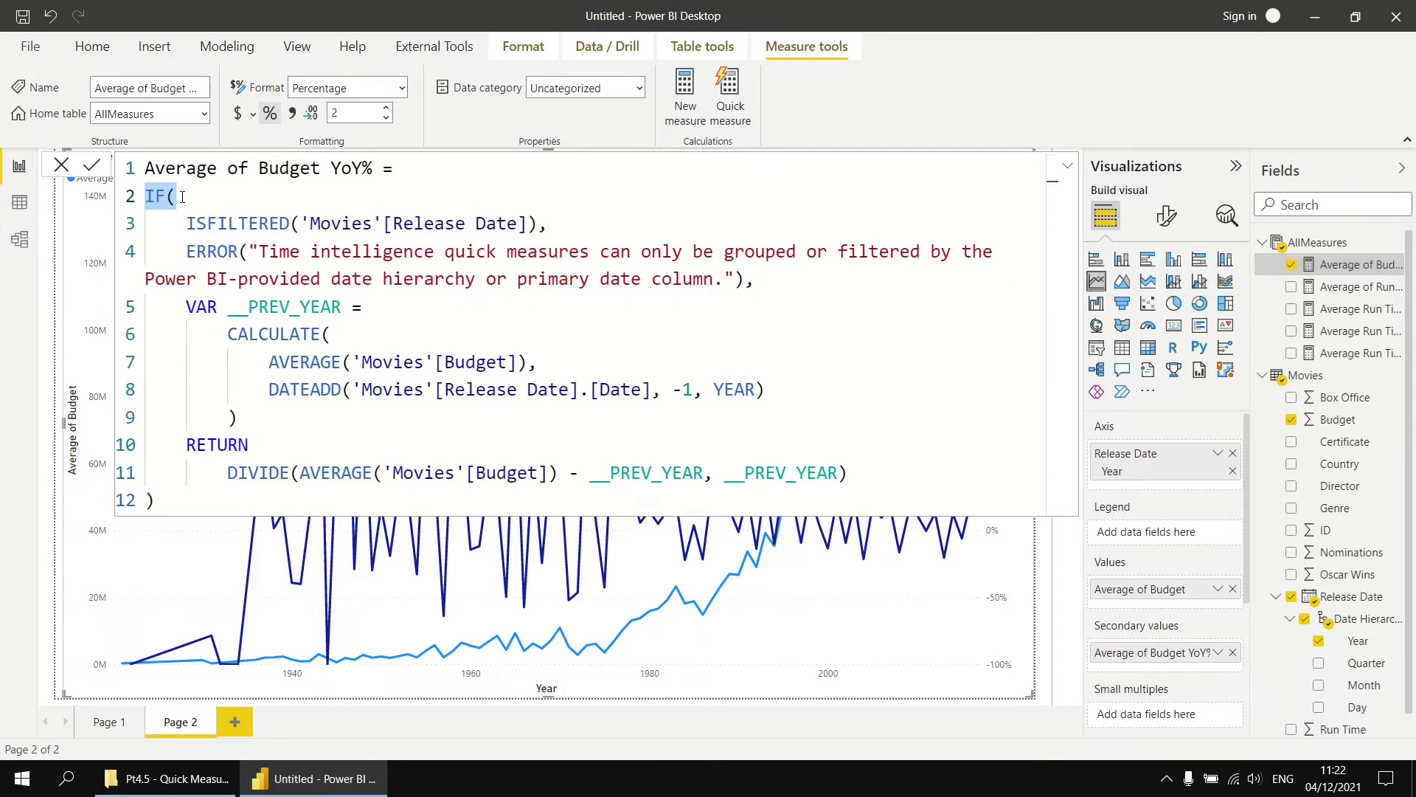
pyautogui.hotkey('ctrl', 'Home')
pyautogui.click(186, 307)
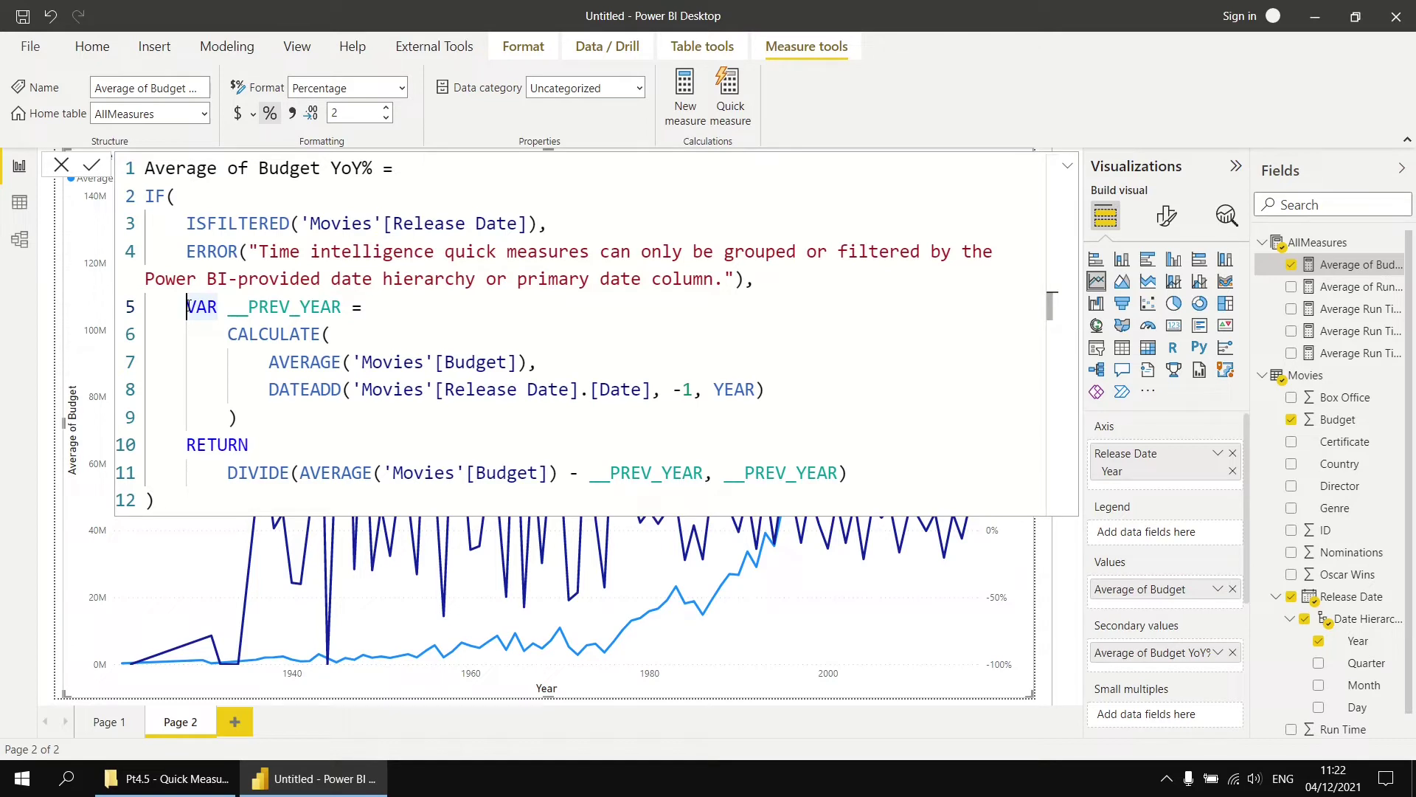
pyautogui.moveTo(193, 310); pyautogui.dragTo(248, 411)
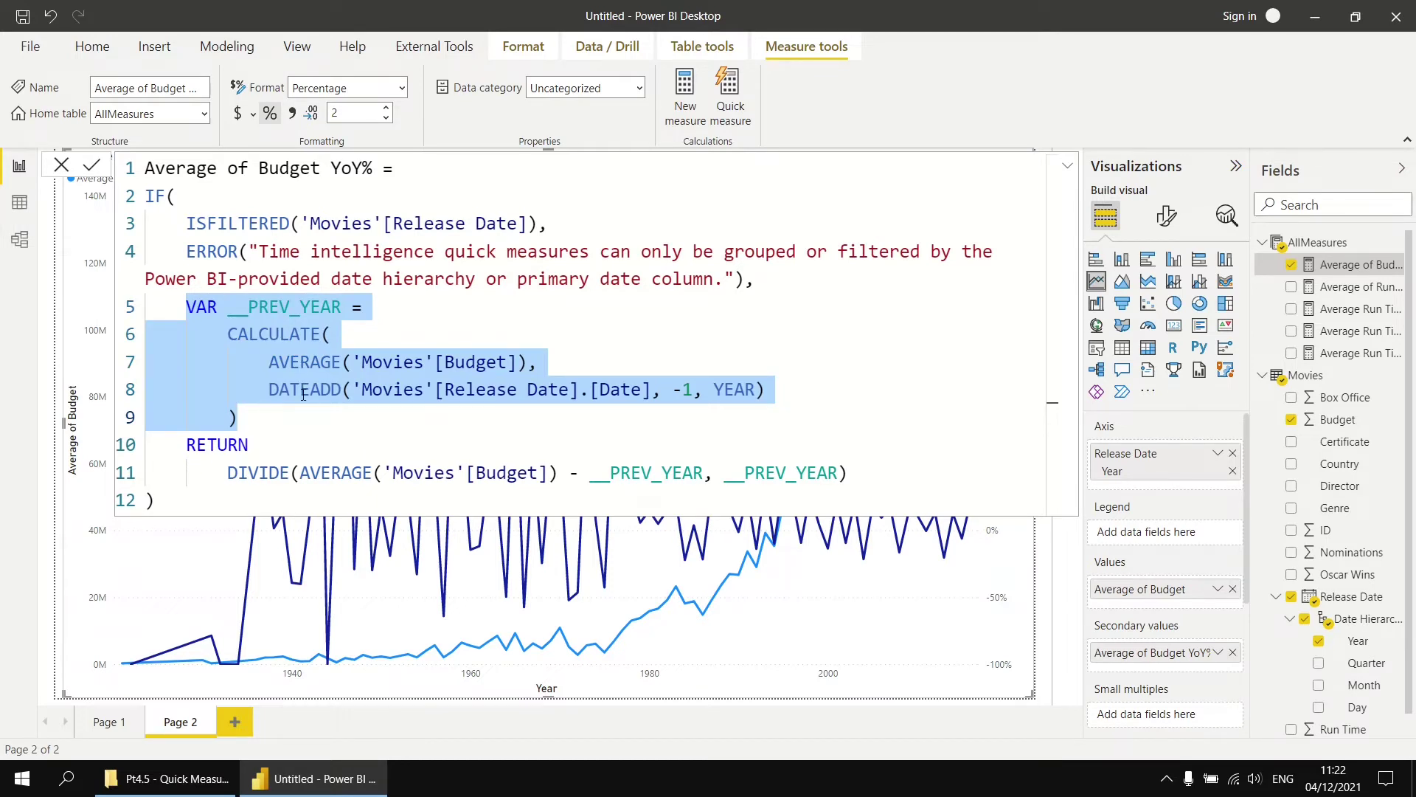
pyautogui.click(272, 389)
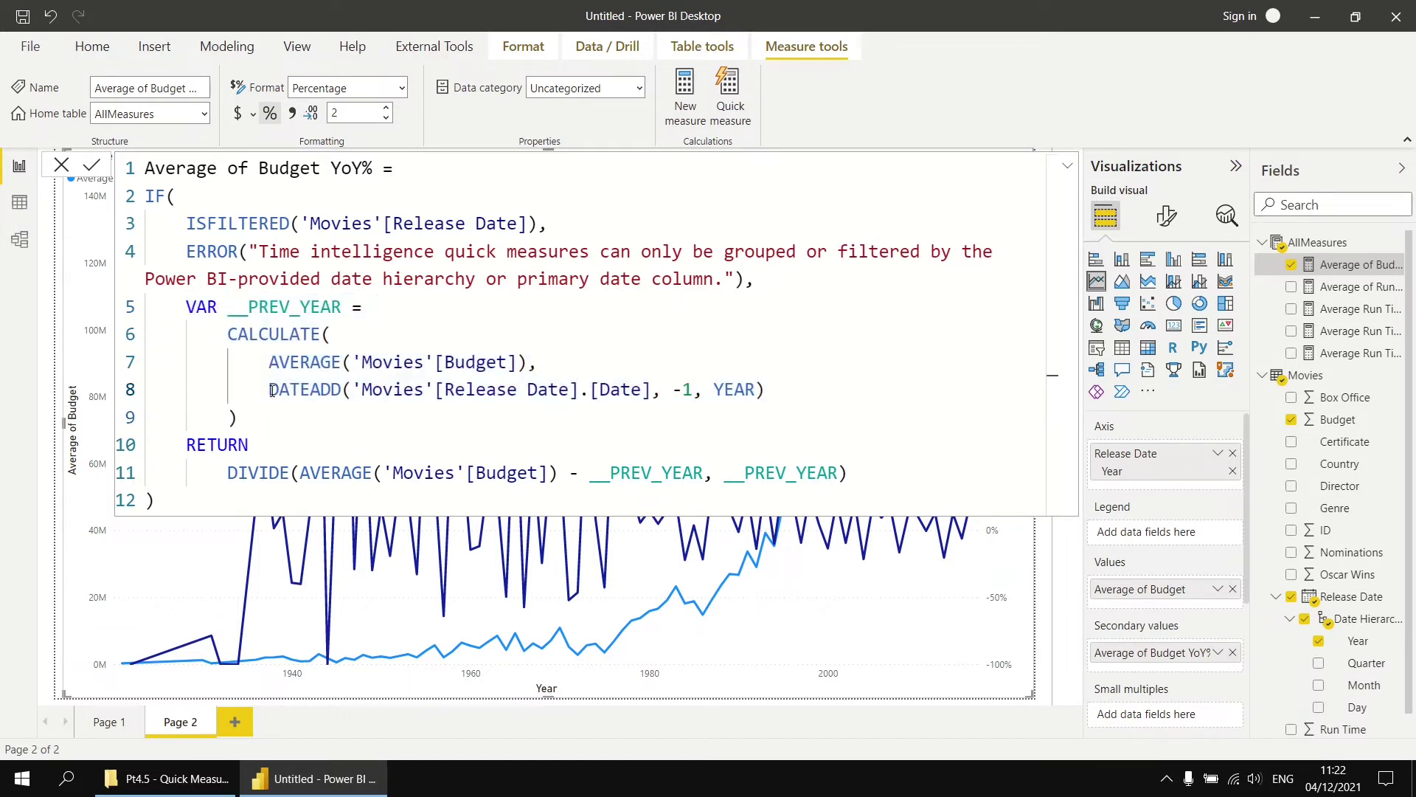
pyautogui.moveTo(273, 389); pyautogui.dragTo(764, 392)
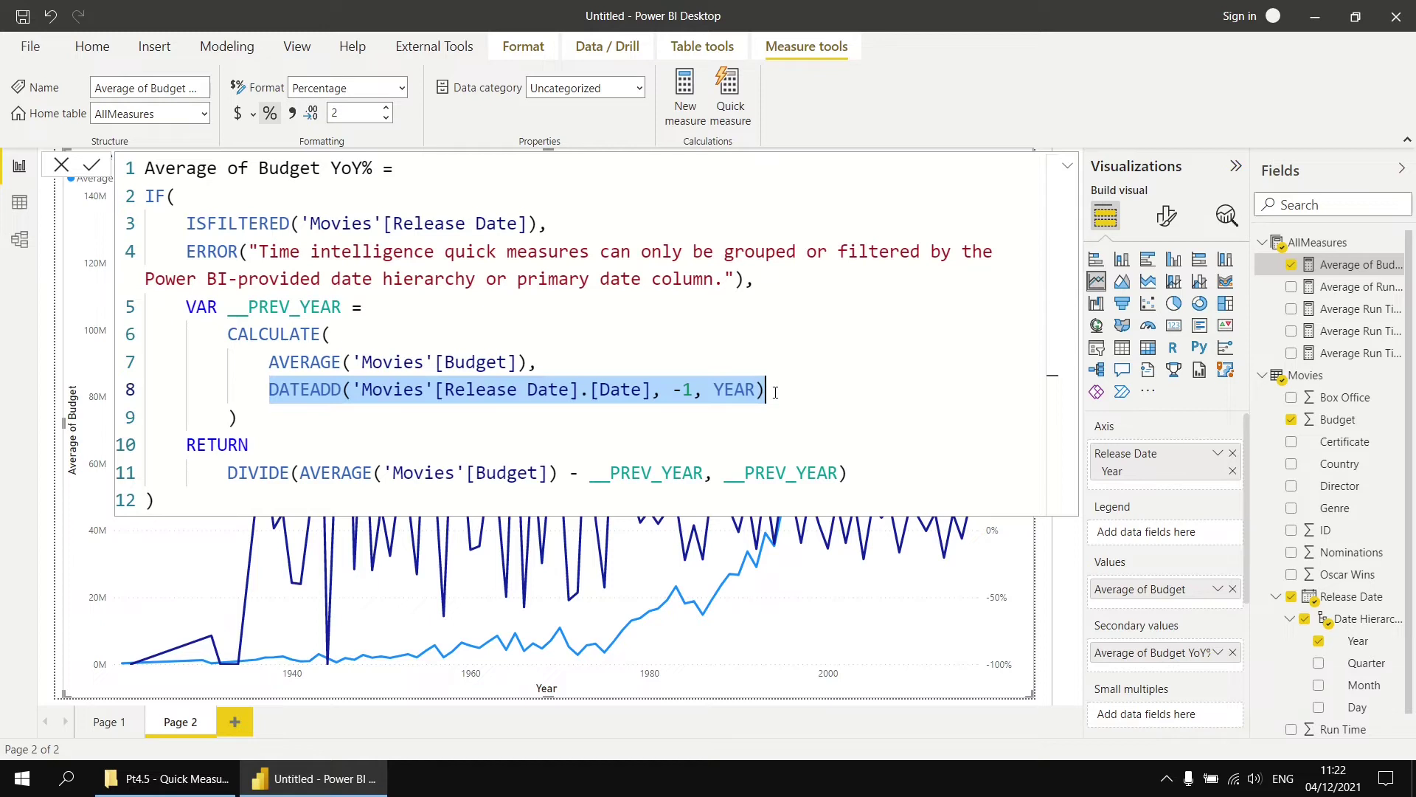
pyautogui.click(230, 473)
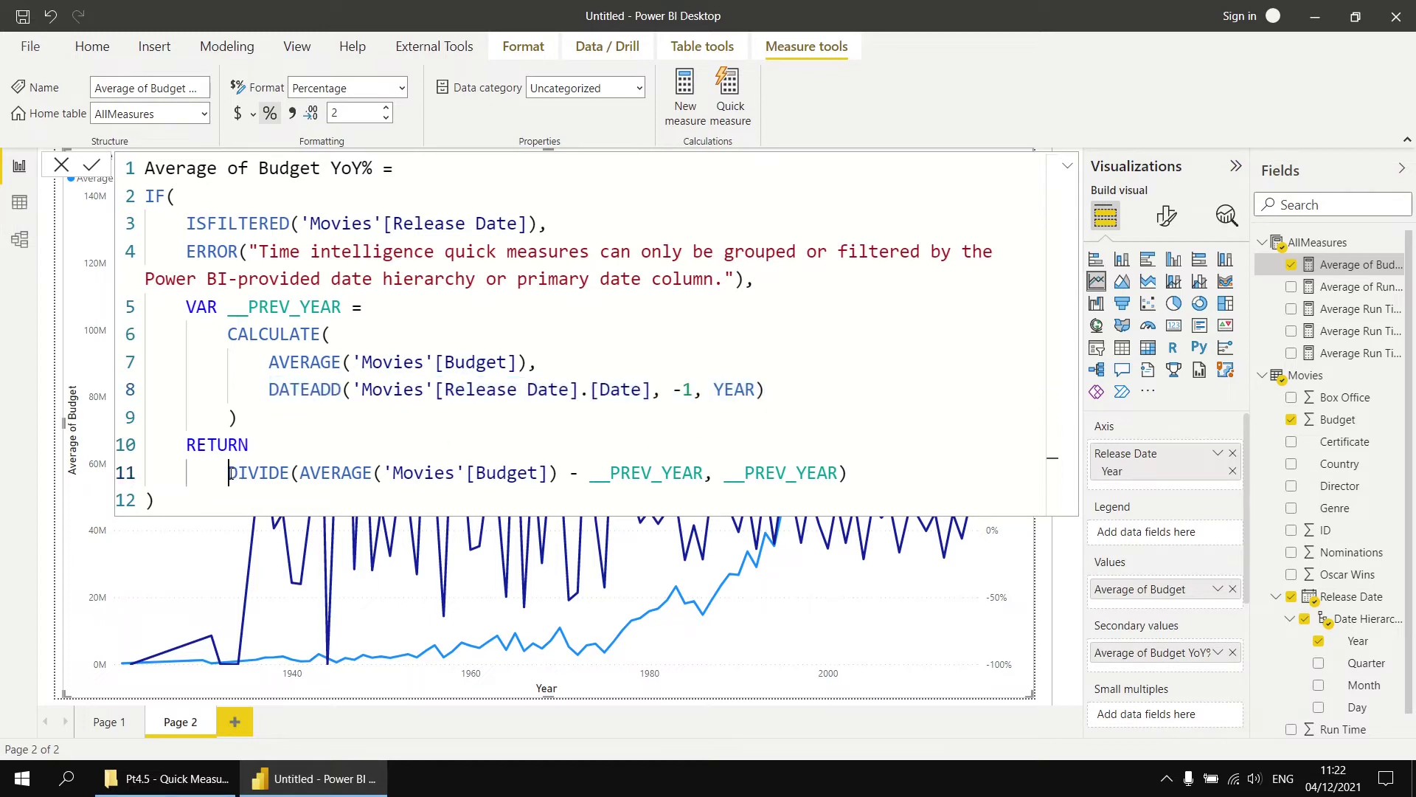
pyautogui.moveTo(302, 472); pyautogui.dragTo(845, 474)
pyautogui.click(857, 473)
pyautogui.moveTo(186, 306); pyautogui.dragTo(851, 476)
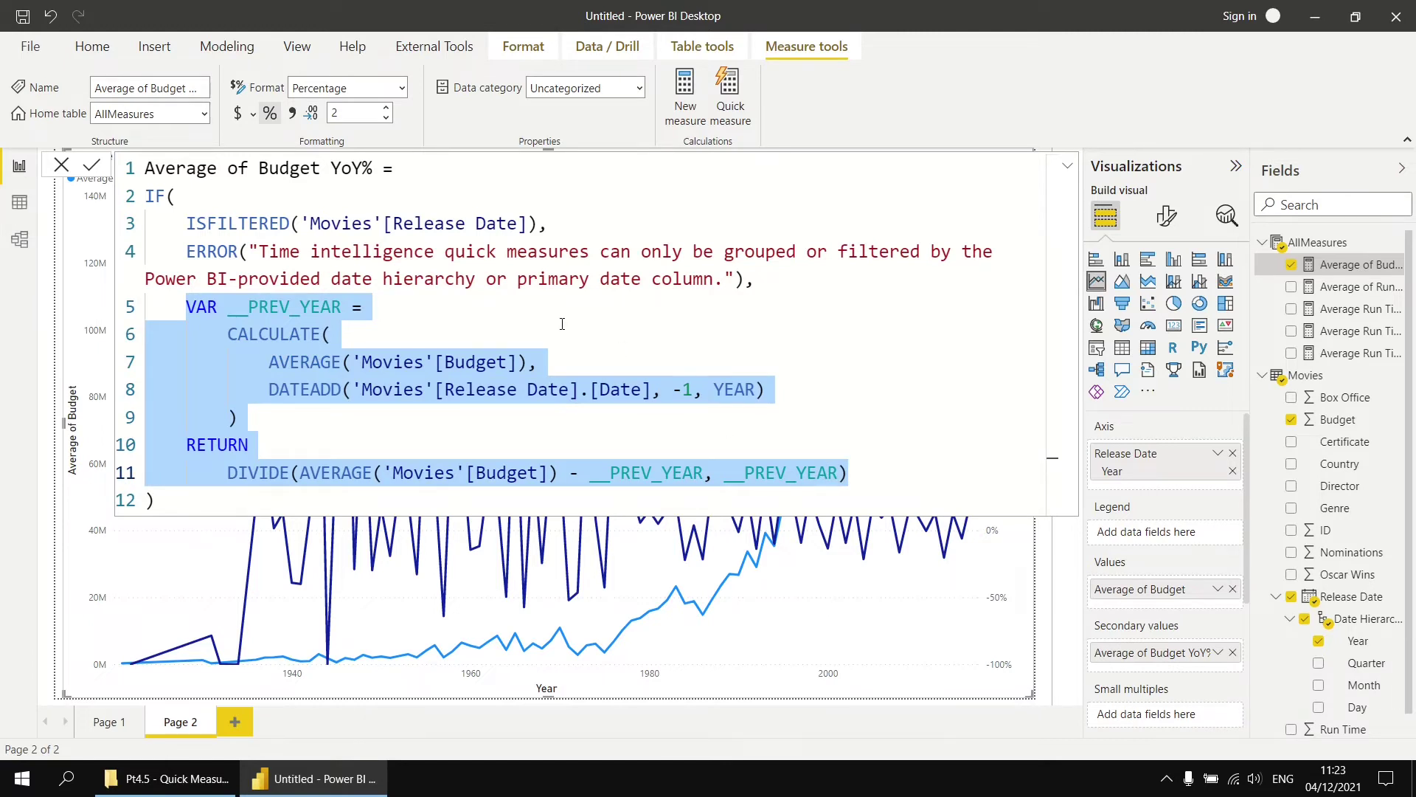
# Examine the formula's ISFILTERED test on Release Date and its ERROR text, and close the formula
pyautogui.moveTo(190, 223); pyautogui.dragTo(539, 225)
pyautogui.moveTo(190, 250); pyautogui.dragTo(749, 286)
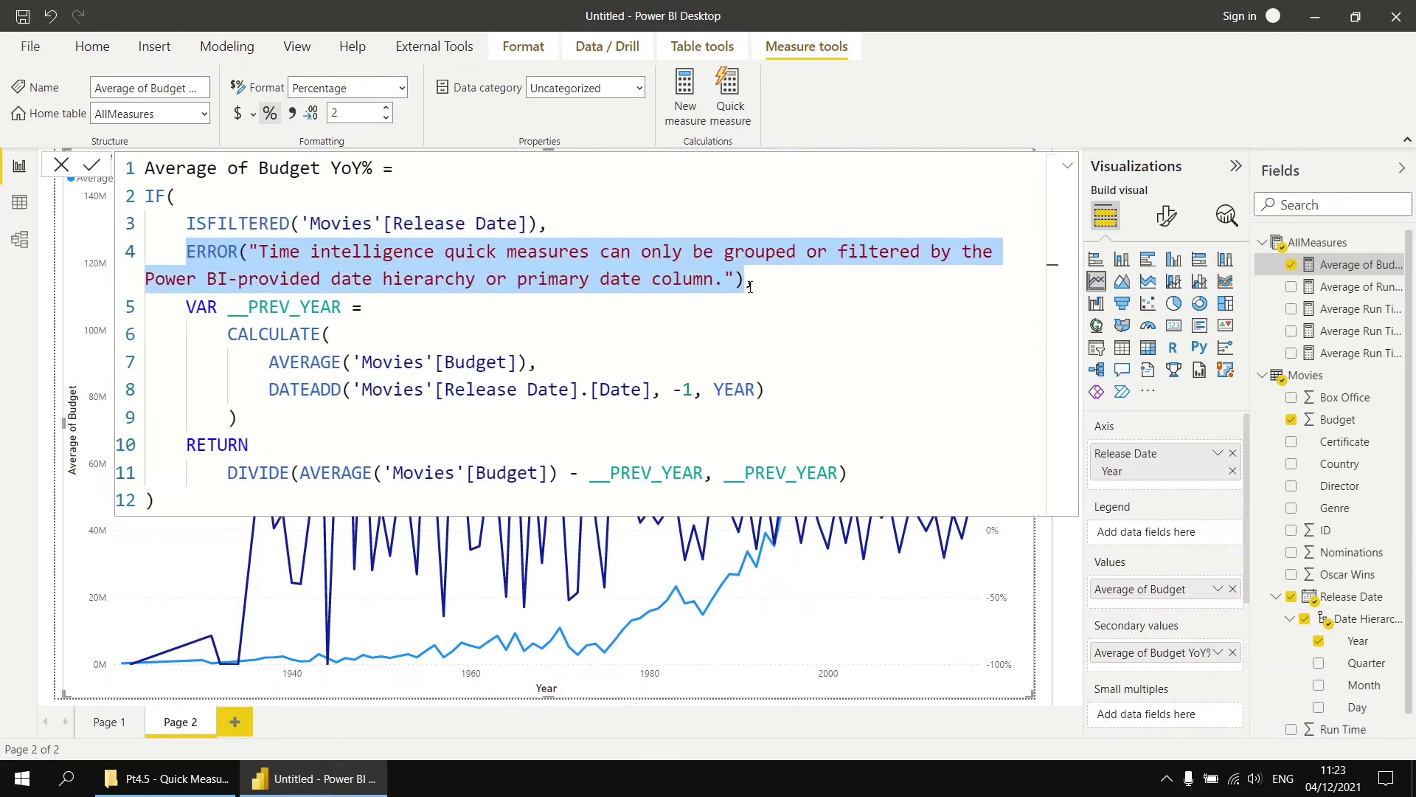
pyautogui.click(216, 252)
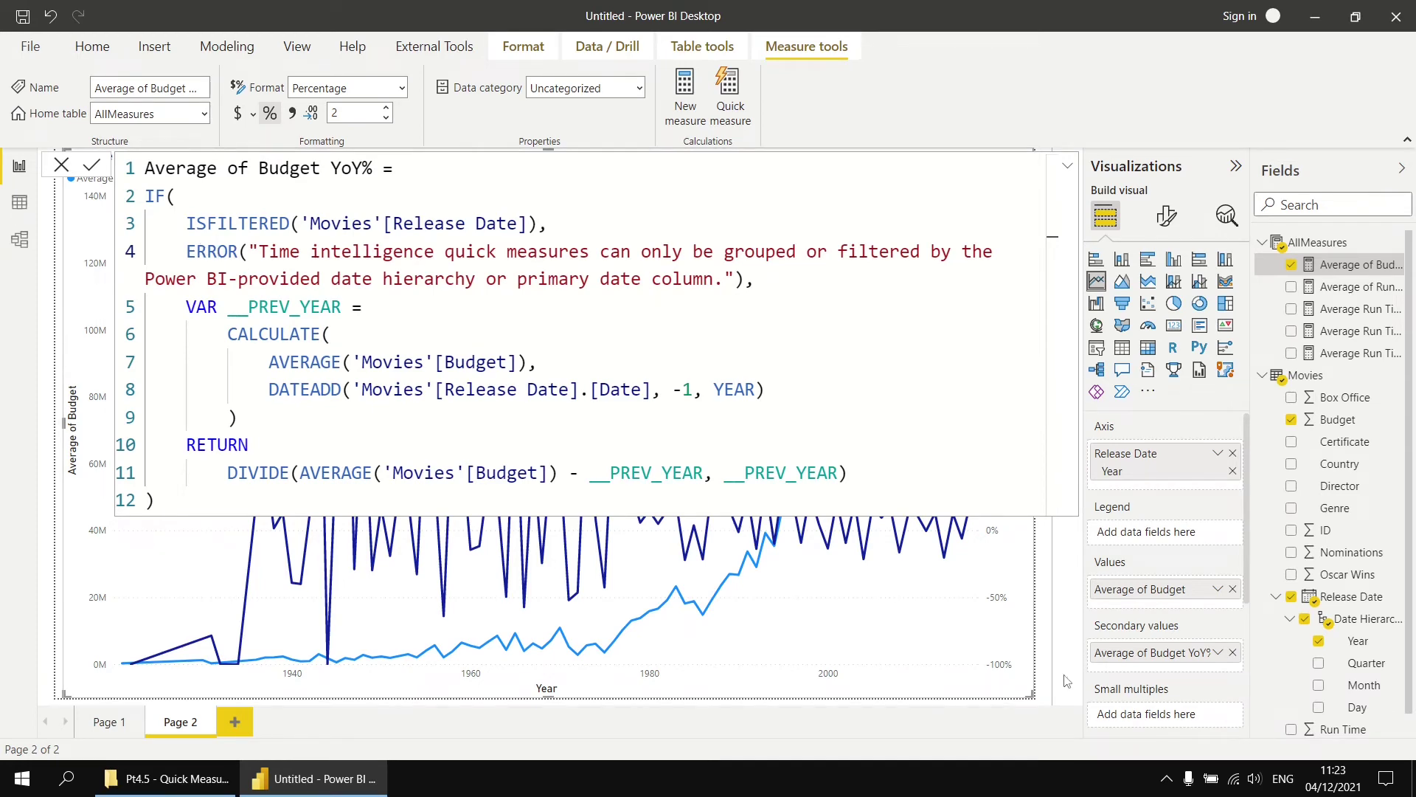
pyautogui.click(1048, 694)
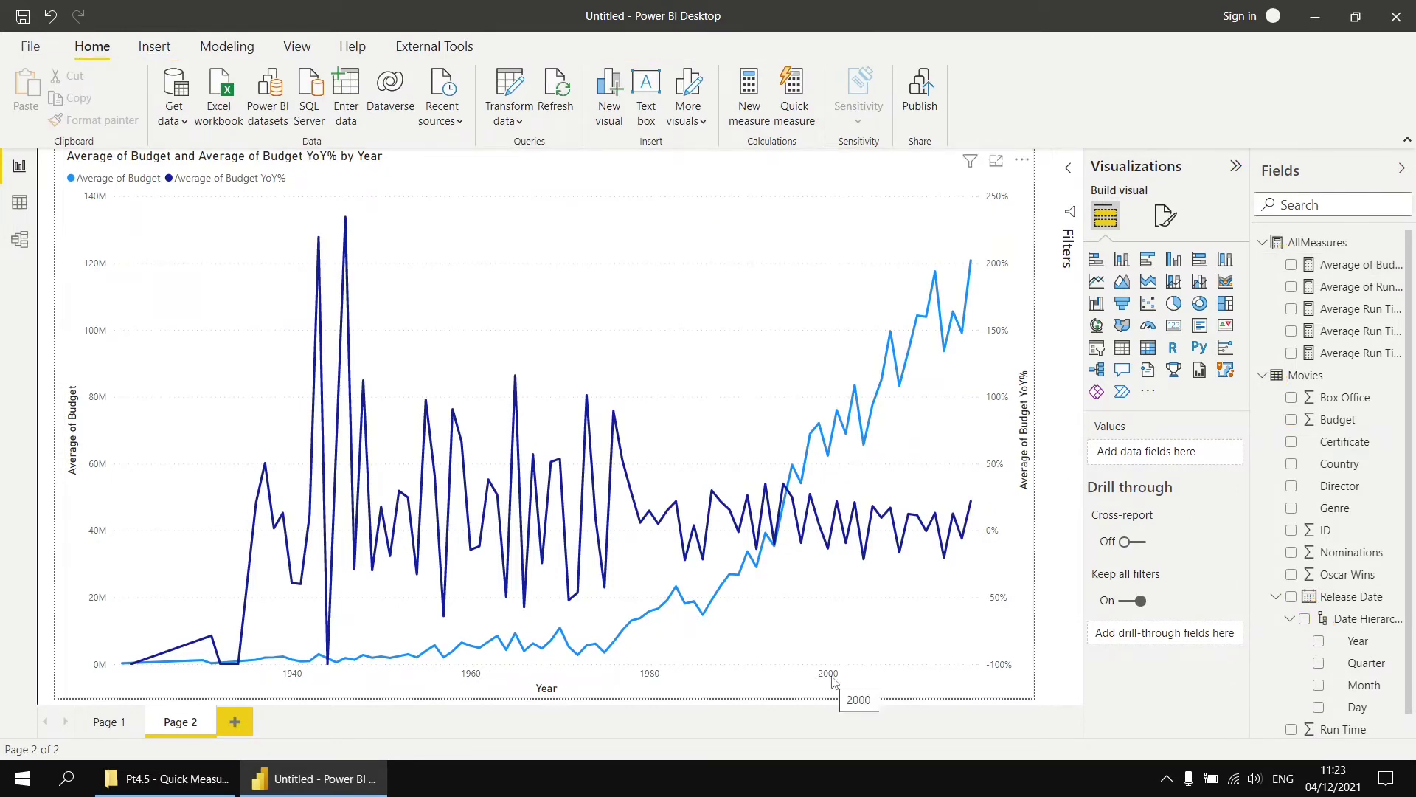
# Switch the line chart's axis from Date Hierarchy to the plain Release Date field and open the visual's error details
pyautogui.click(969, 689)
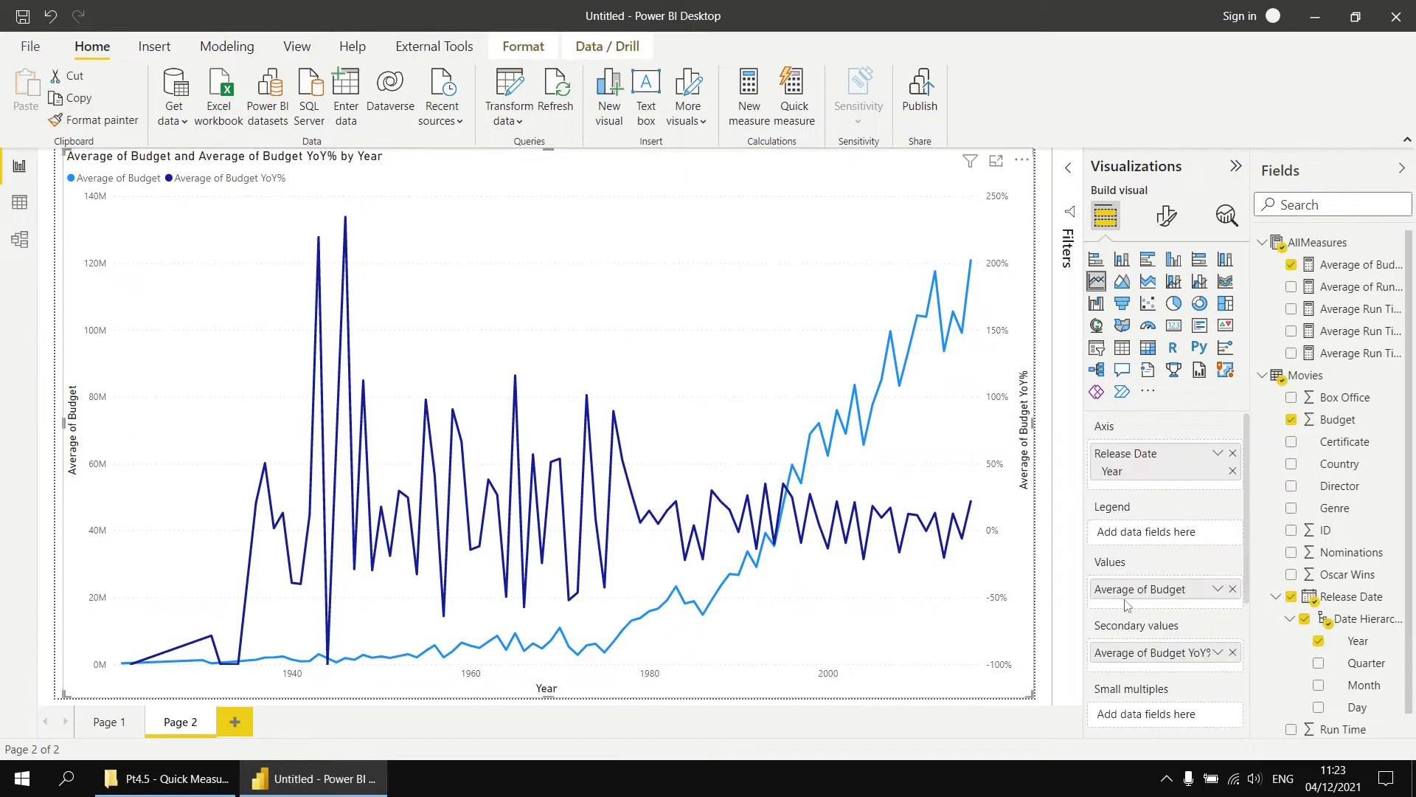
pyautogui.click(1217, 453)
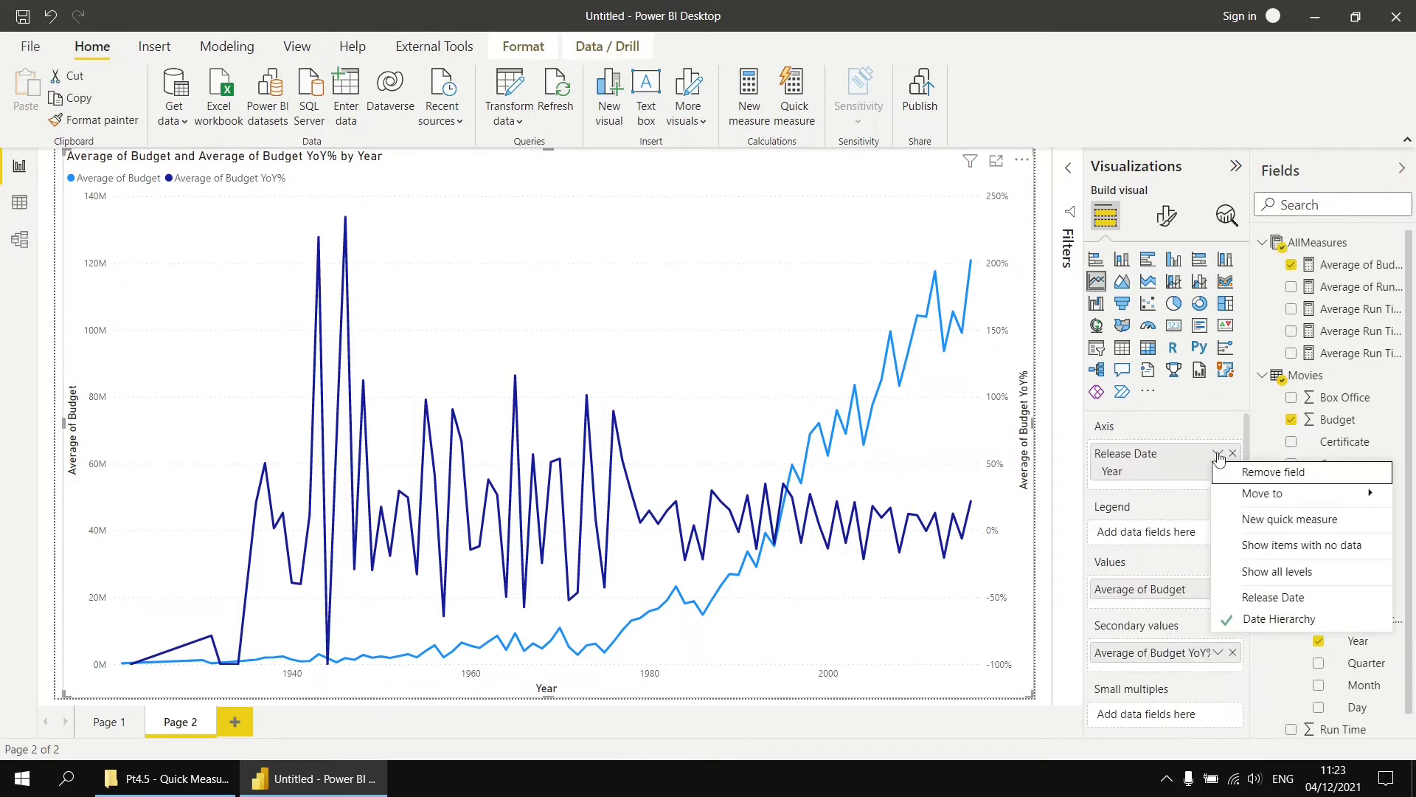
pyautogui.click(1252, 597)
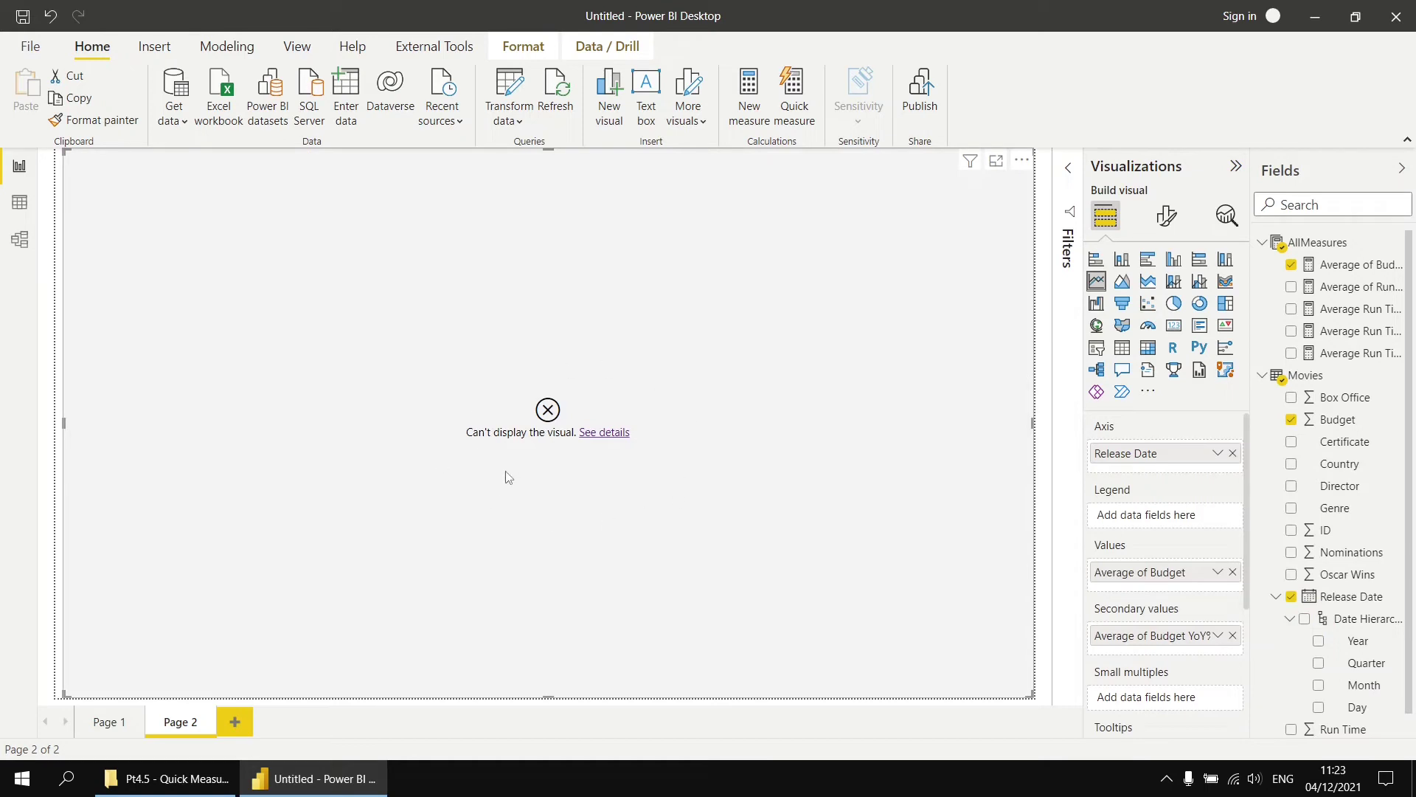
pyautogui.click(611, 436)
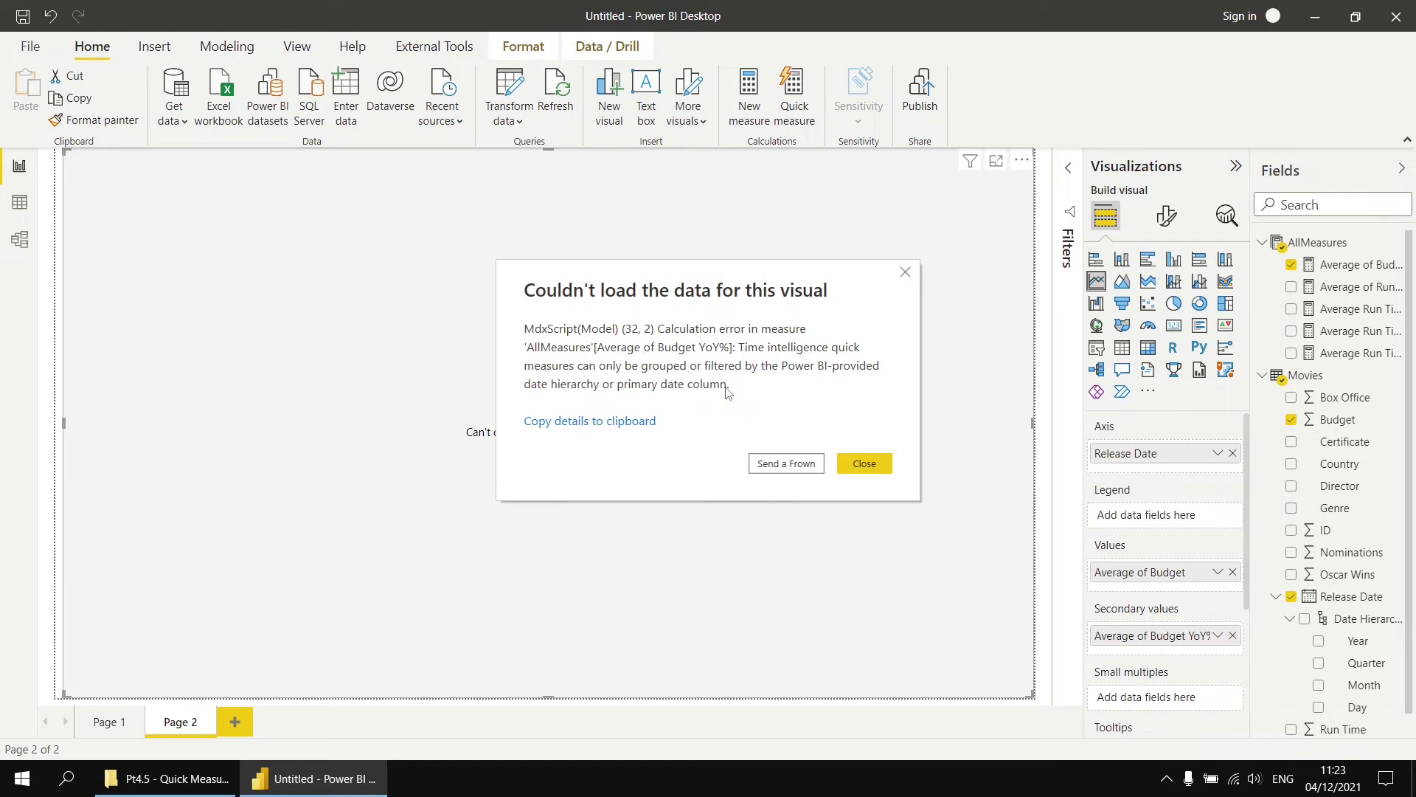
# Close the error details, restore the Date Hierarchy on the line chart's axis, and remove its Day, Month and Quarter levels
pyautogui.click(865, 465)
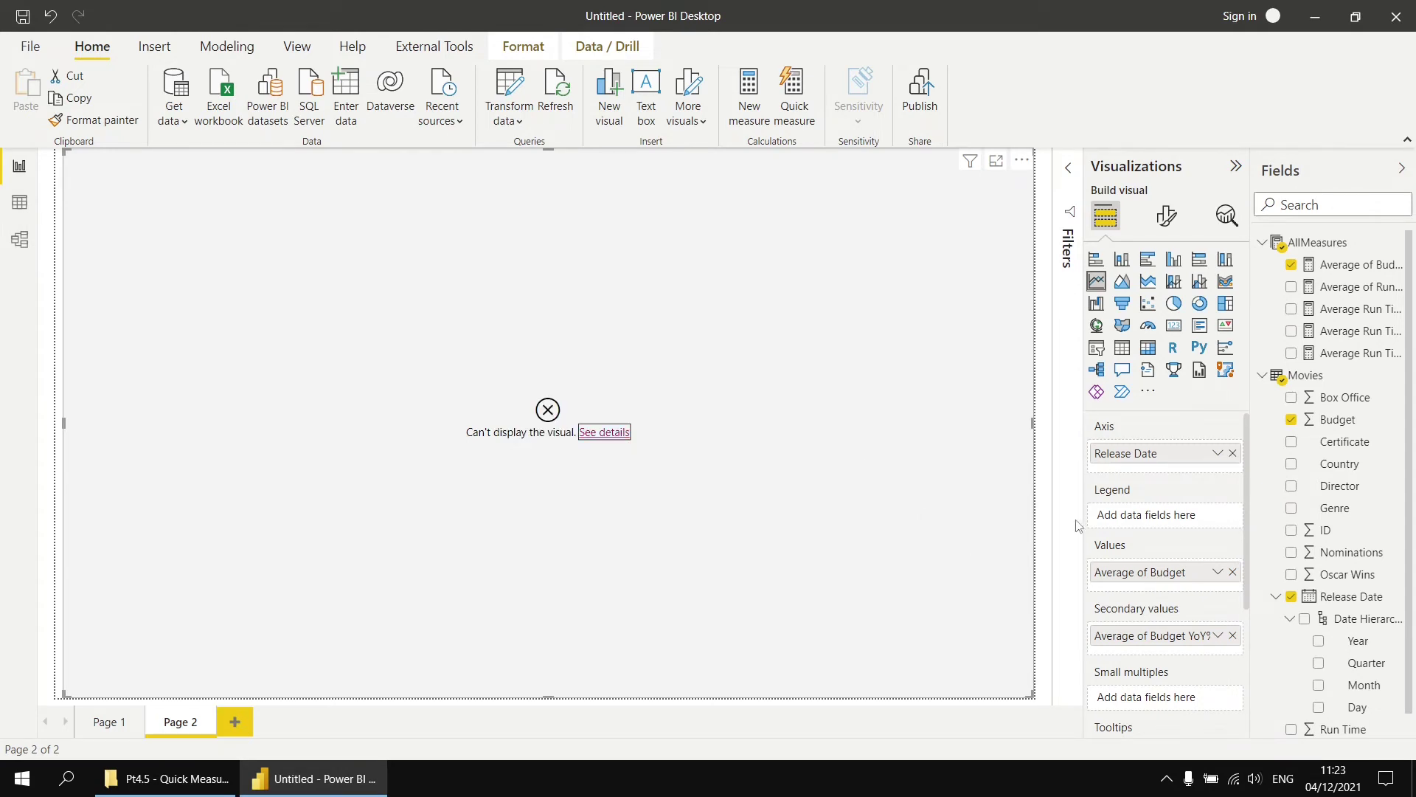
pyautogui.click(1218, 452)
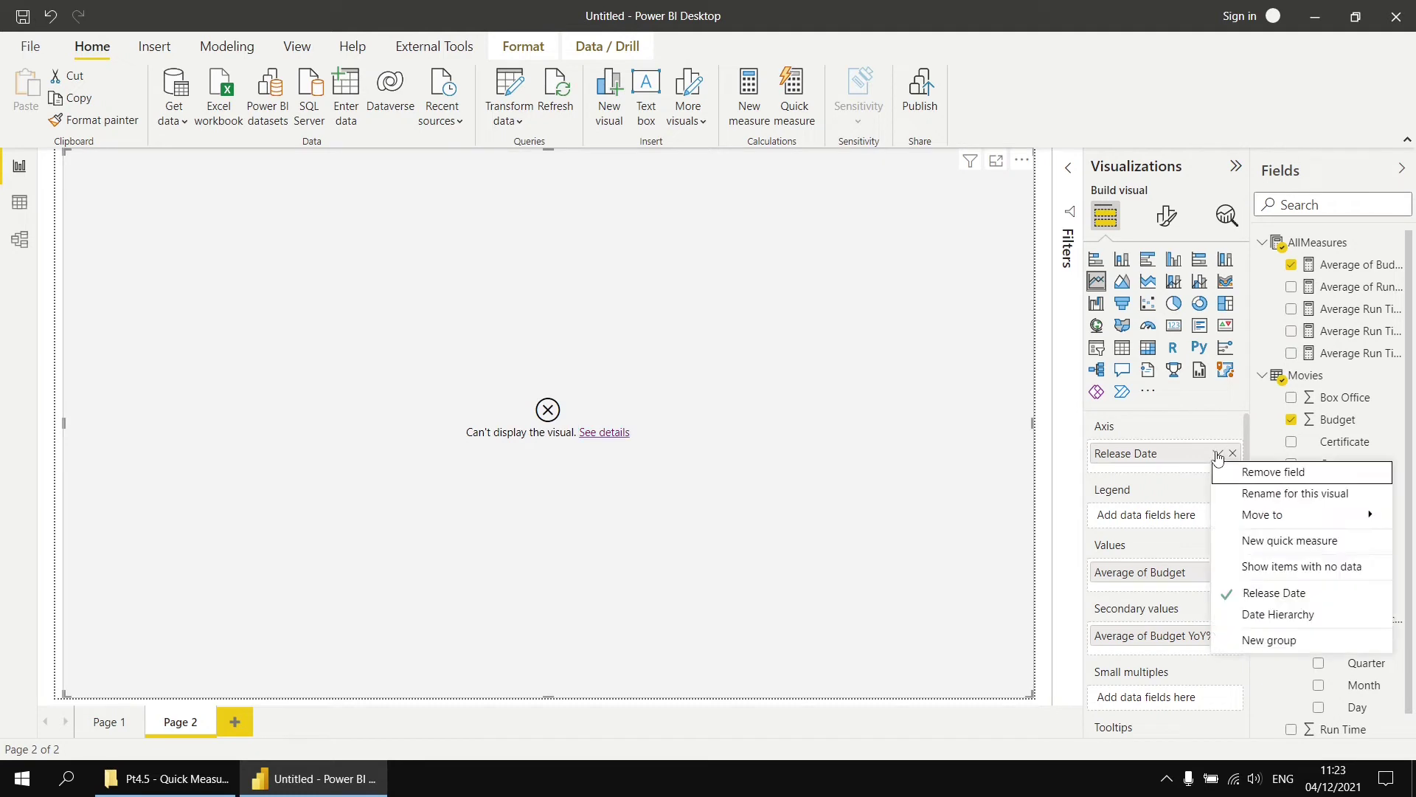
pyautogui.click(1270, 616)
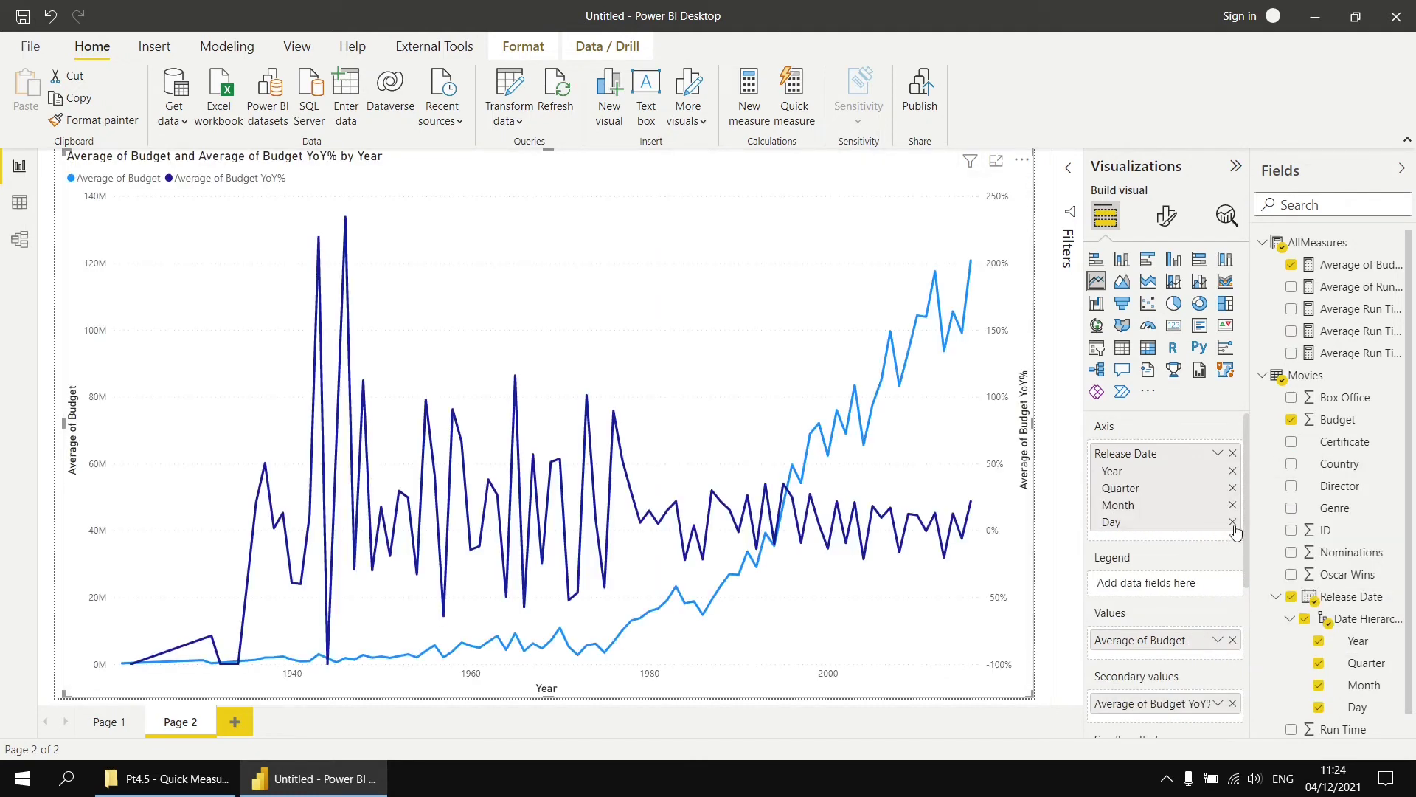
pyautogui.click(1233, 522)
pyautogui.click(1233, 505)
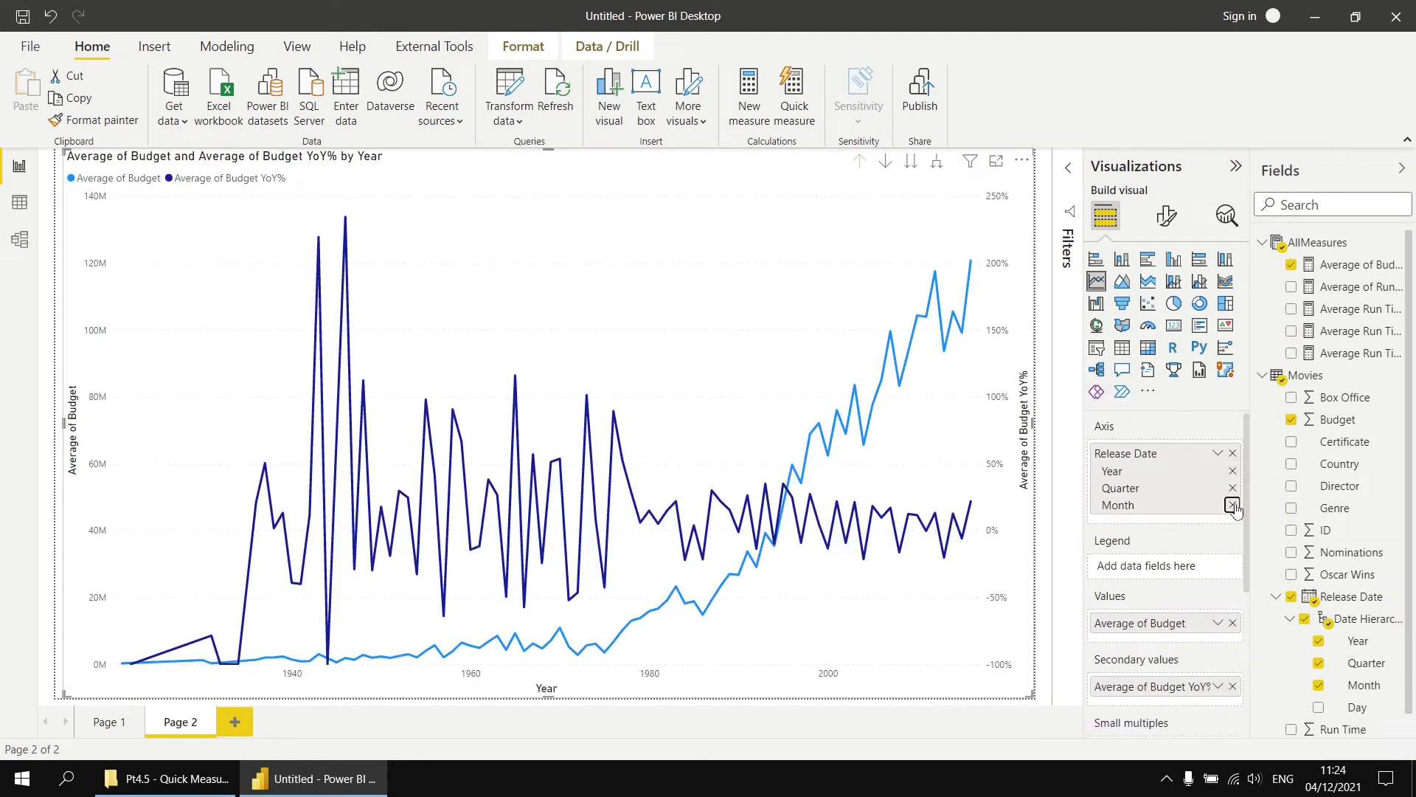
pyautogui.click(1233, 487)
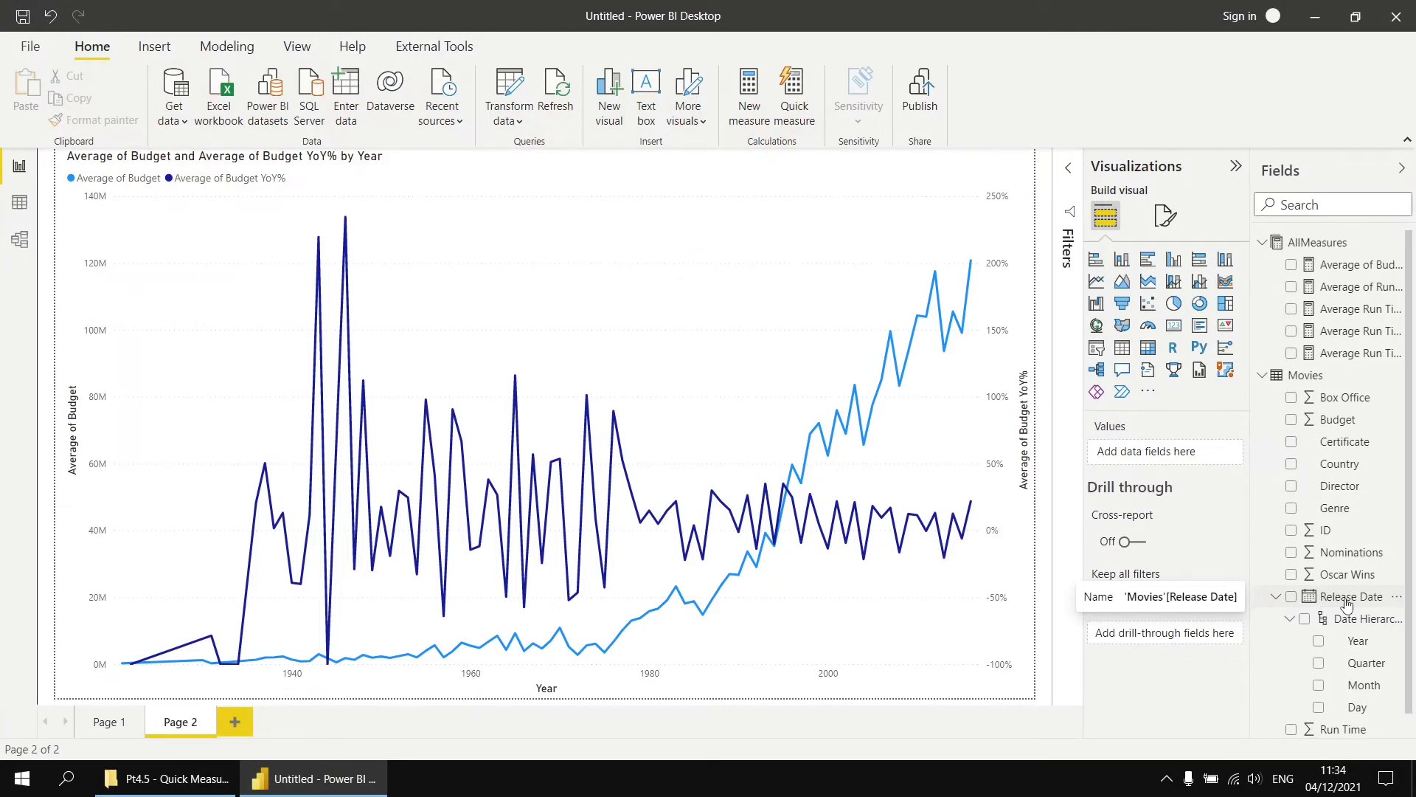
# Add a new report page with a line and clustered column chart enlarged to fill the page
pyautogui.click(233, 720)
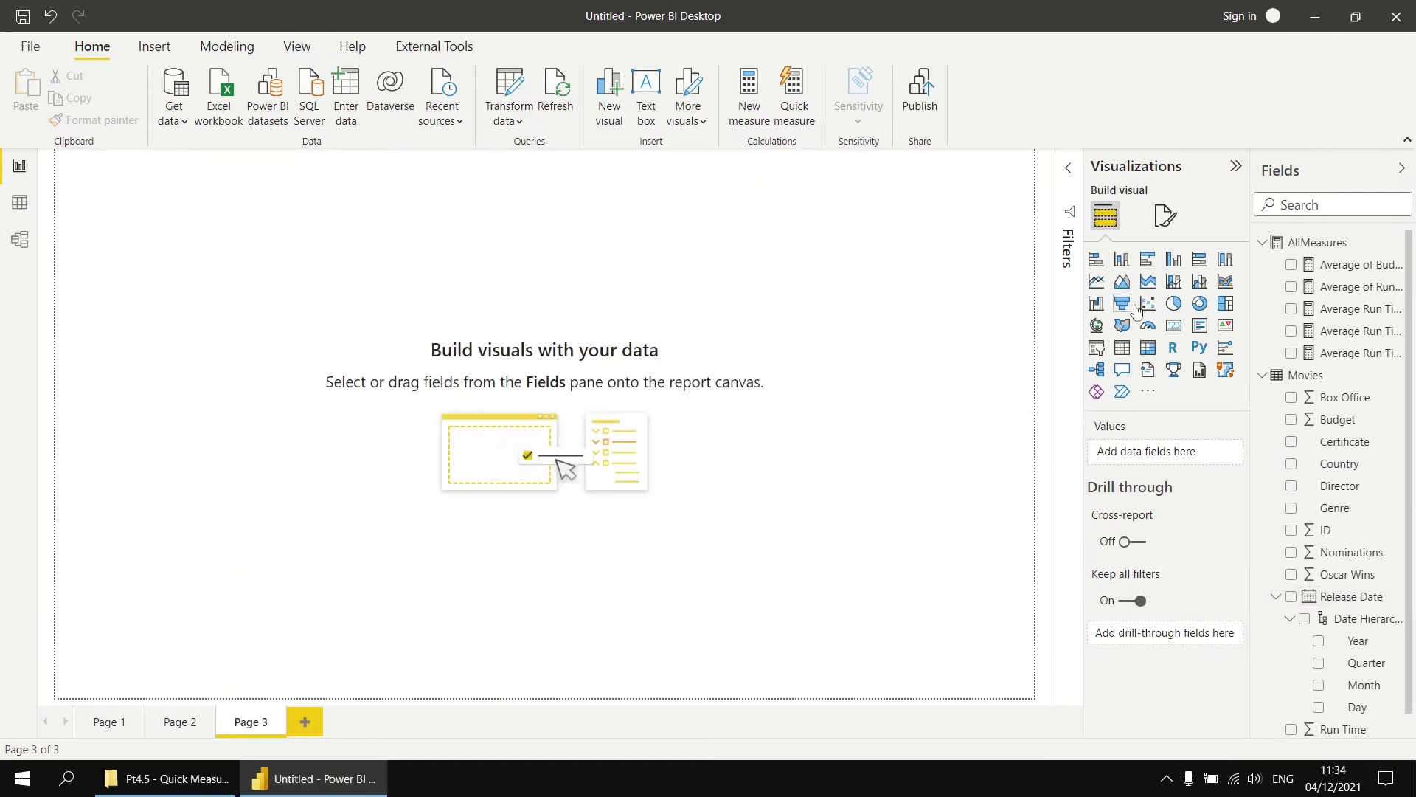
pyautogui.click(1199, 281)
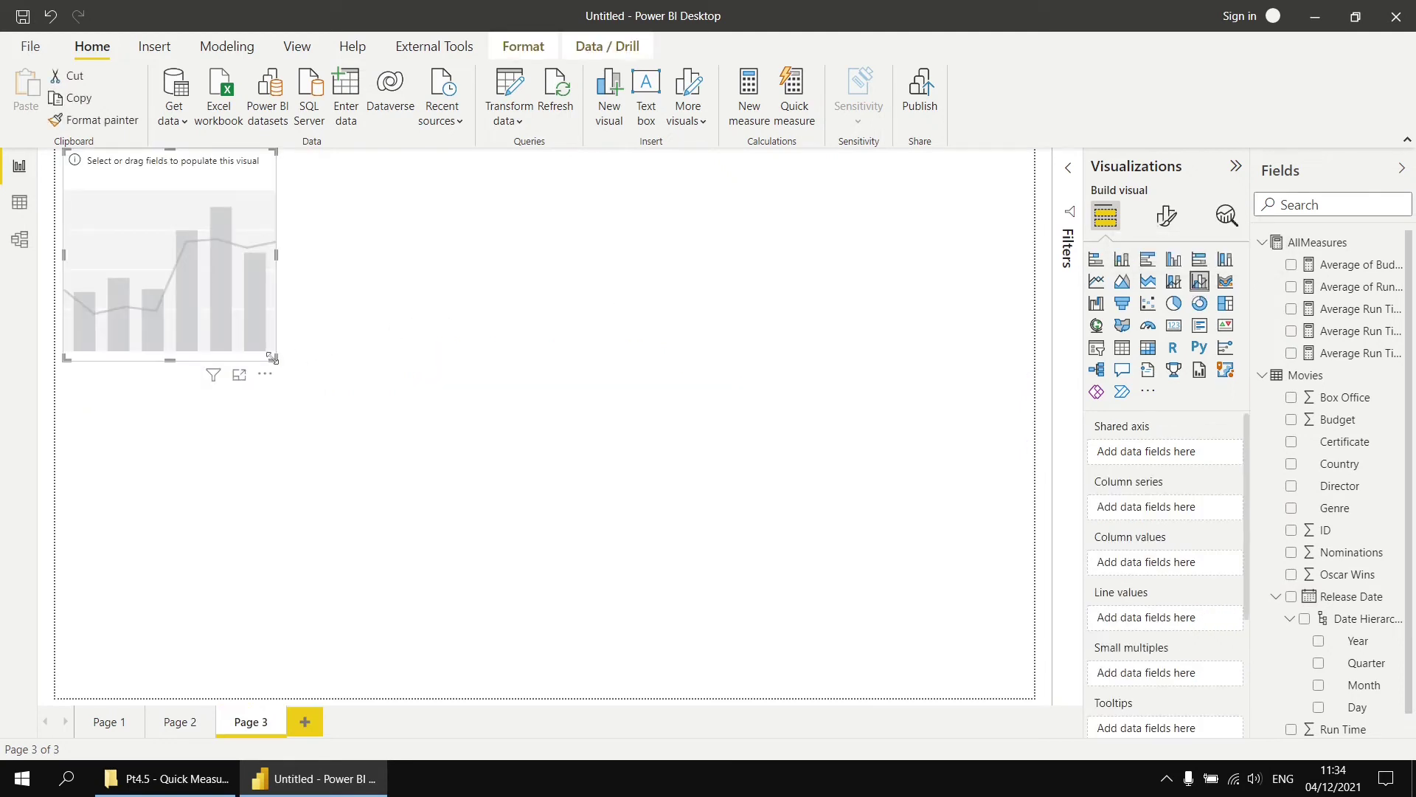
pyautogui.moveTo(620, 509); pyautogui.dragTo(1033, 700)
# Set the plain Release Date field as the chart's shared axis and Oscar Wins as its column values
pyautogui.moveTo(1332, 598); pyautogui.dragTo(1163, 458)
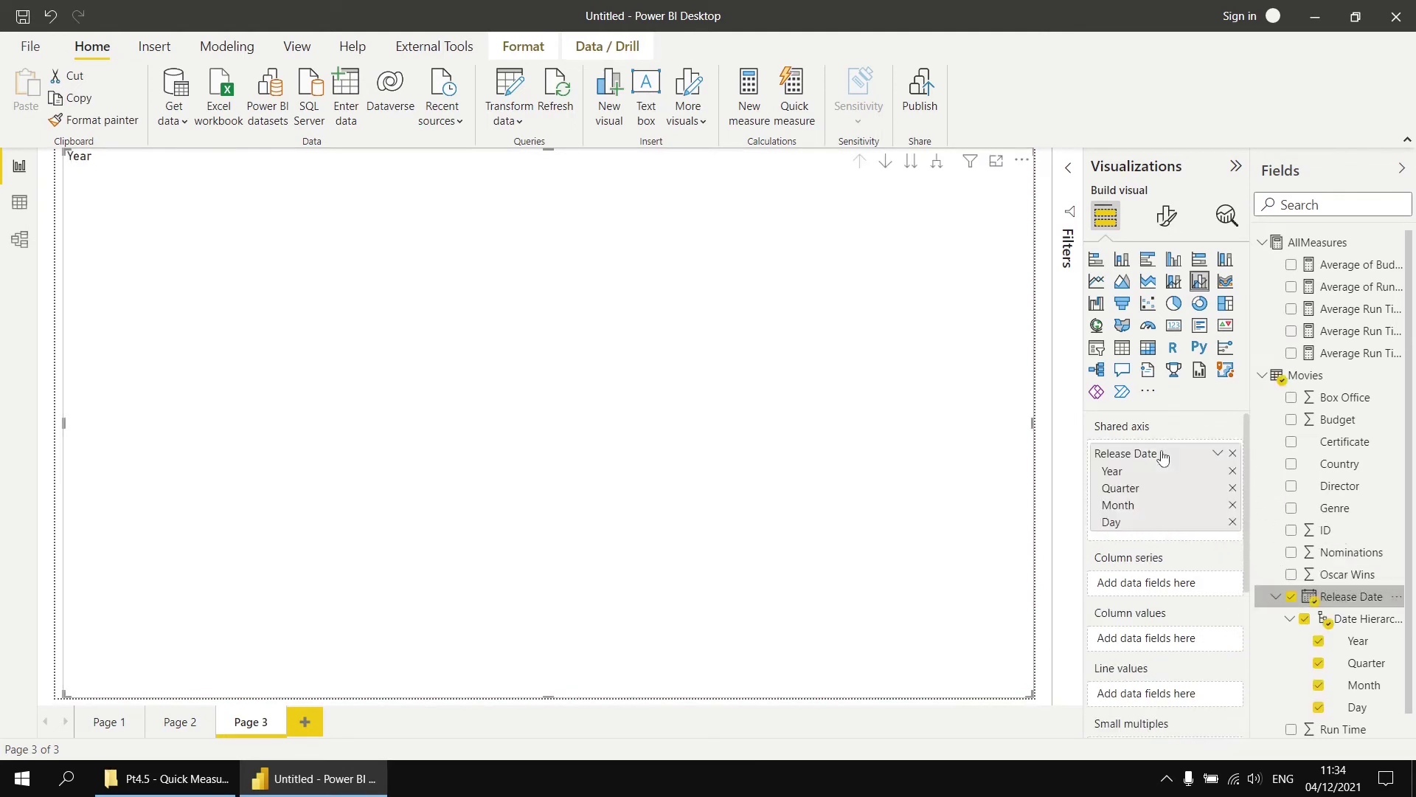
pyautogui.click(1217, 455)
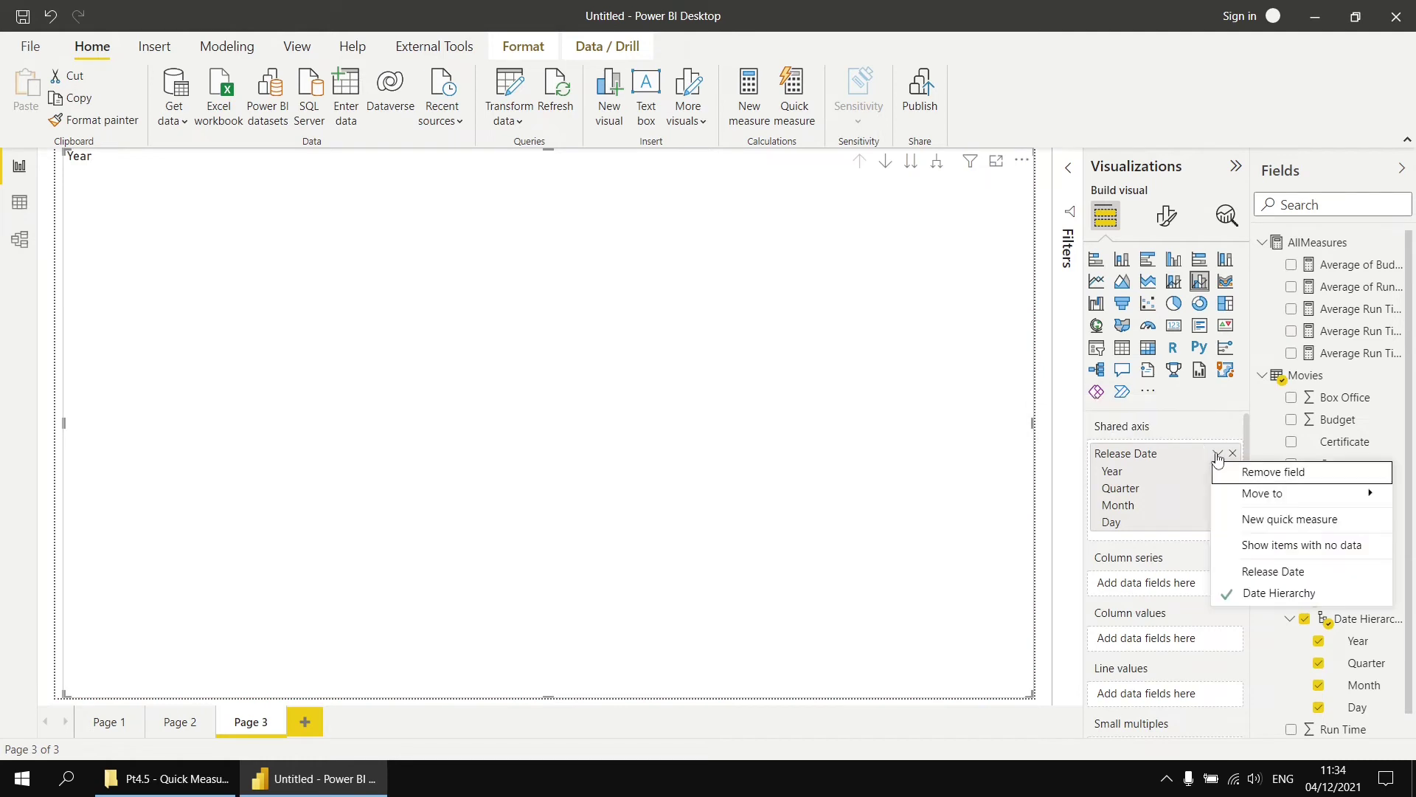
pyautogui.click(1266, 572)
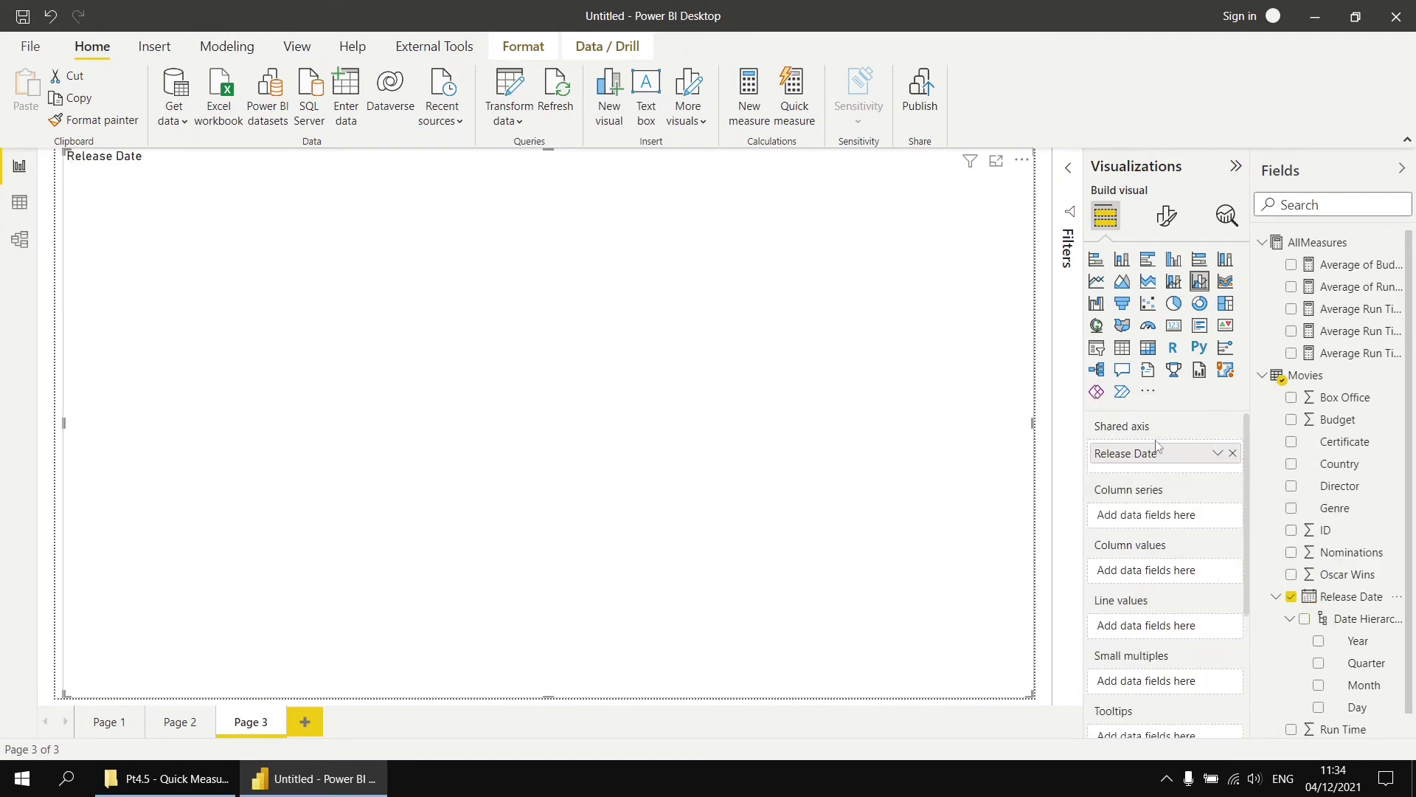
pyautogui.moveTo(1344, 576); pyautogui.dragTo(1181, 577)
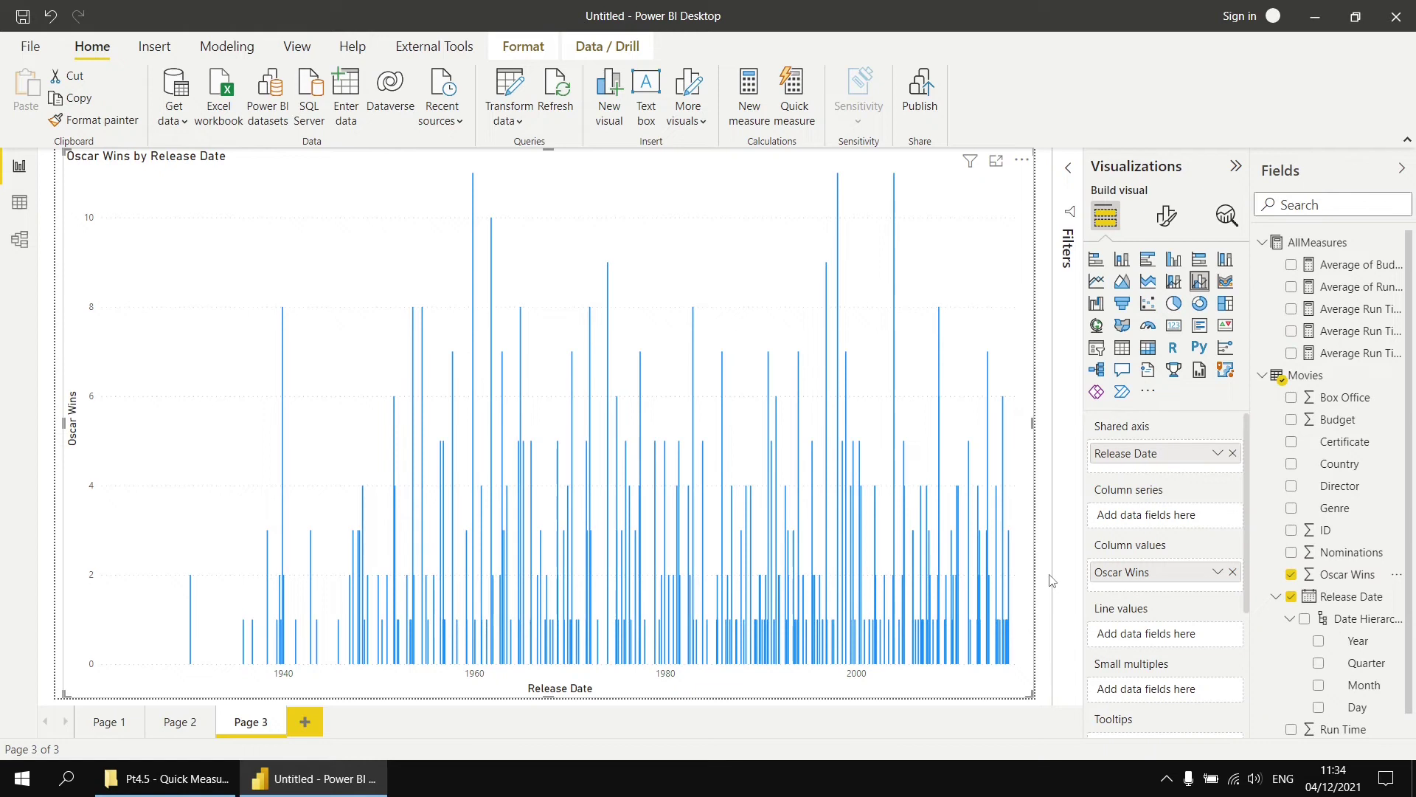
# Start a new quick measure in the AllMeasures table using the Running total calculation
pyautogui.rightClick(1296, 246)
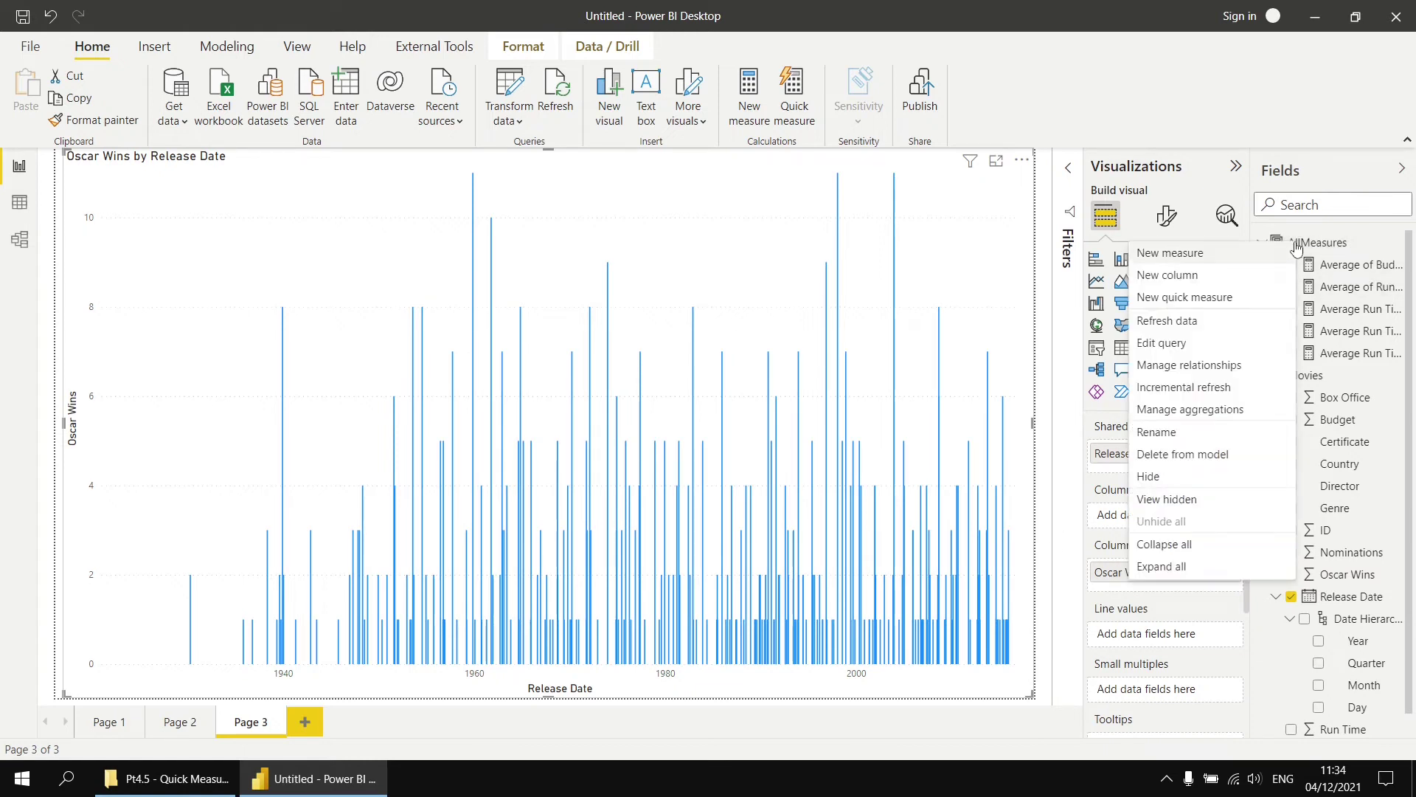
pyautogui.click(1214, 298)
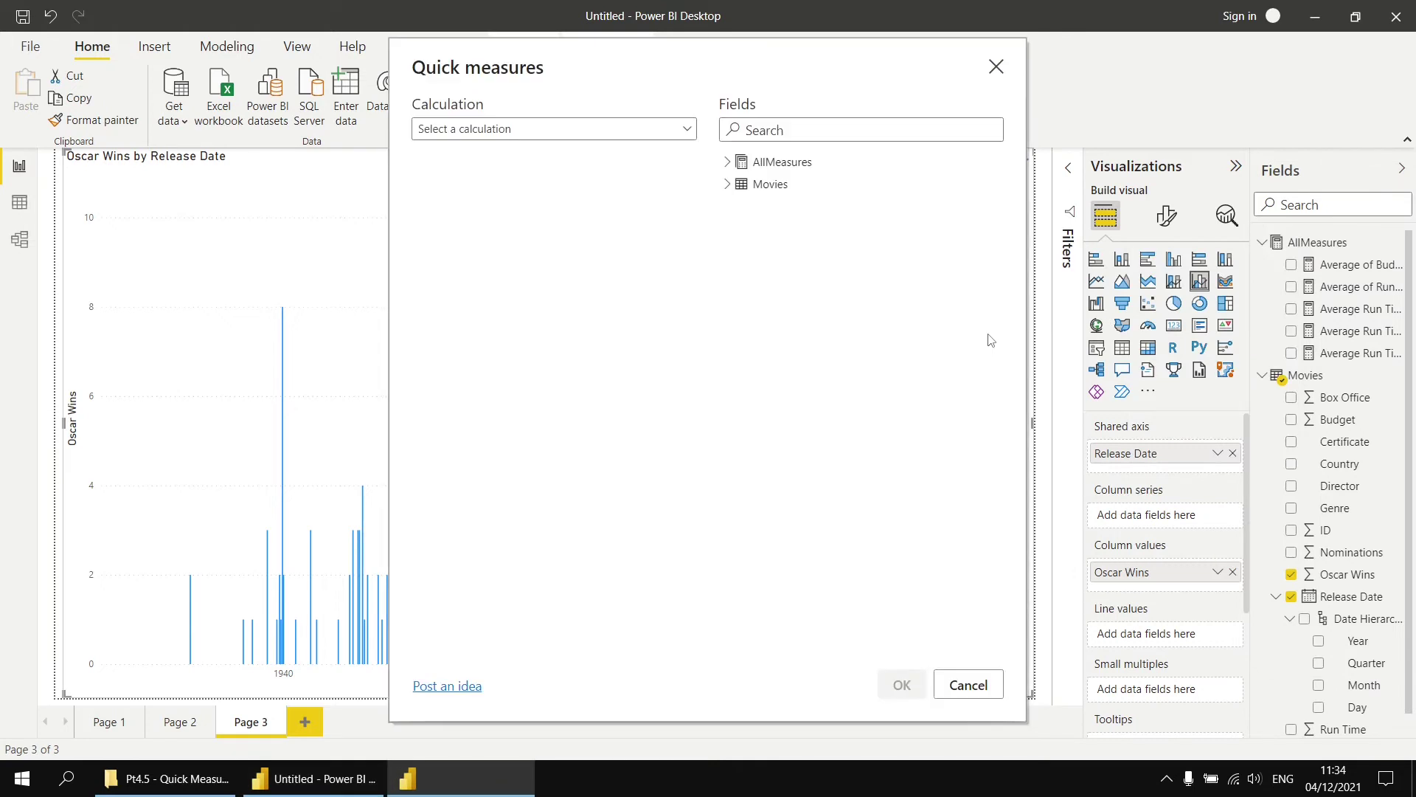
pyautogui.click(681, 130)
pyautogui.moveTo(697, 166); pyautogui.dragTo(691, 296)
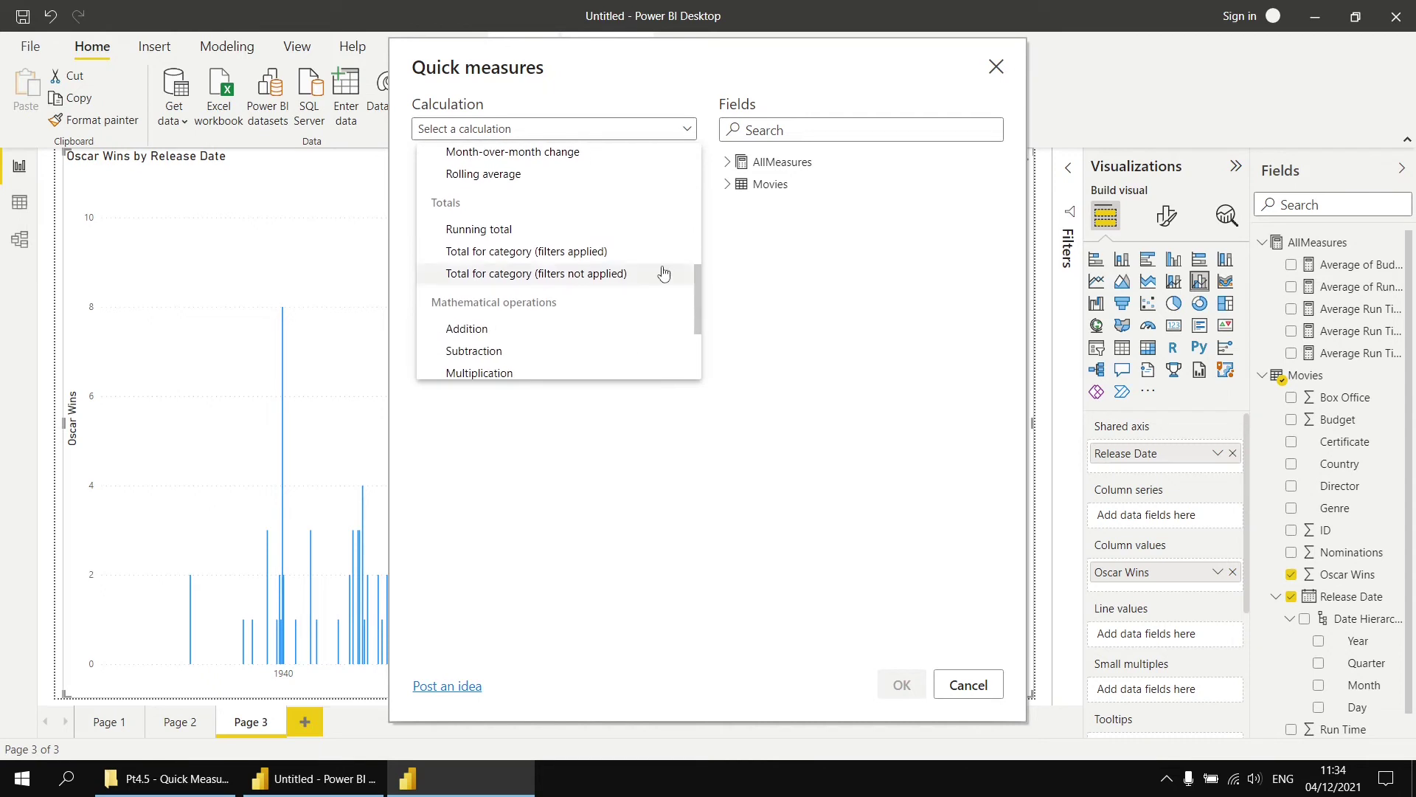
pyautogui.click(519, 233)
pyautogui.click(517, 251)
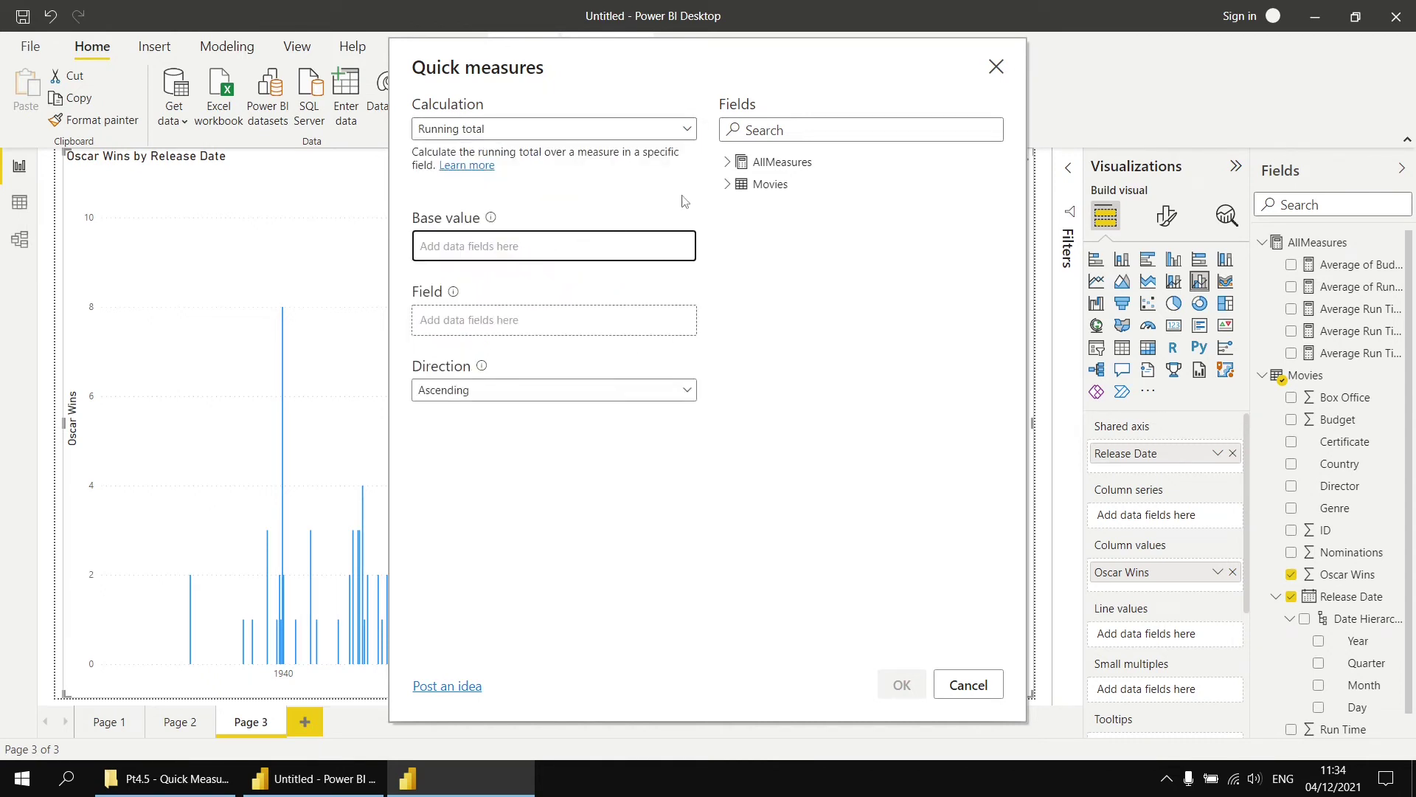
# Create the running total with Sum of Oscar Wins as base value and Release Date as field, in ascending direction
pyautogui.click(726, 185)
pyautogui.moveTo(788, 383); pyautogui.dragTo(528, 251)
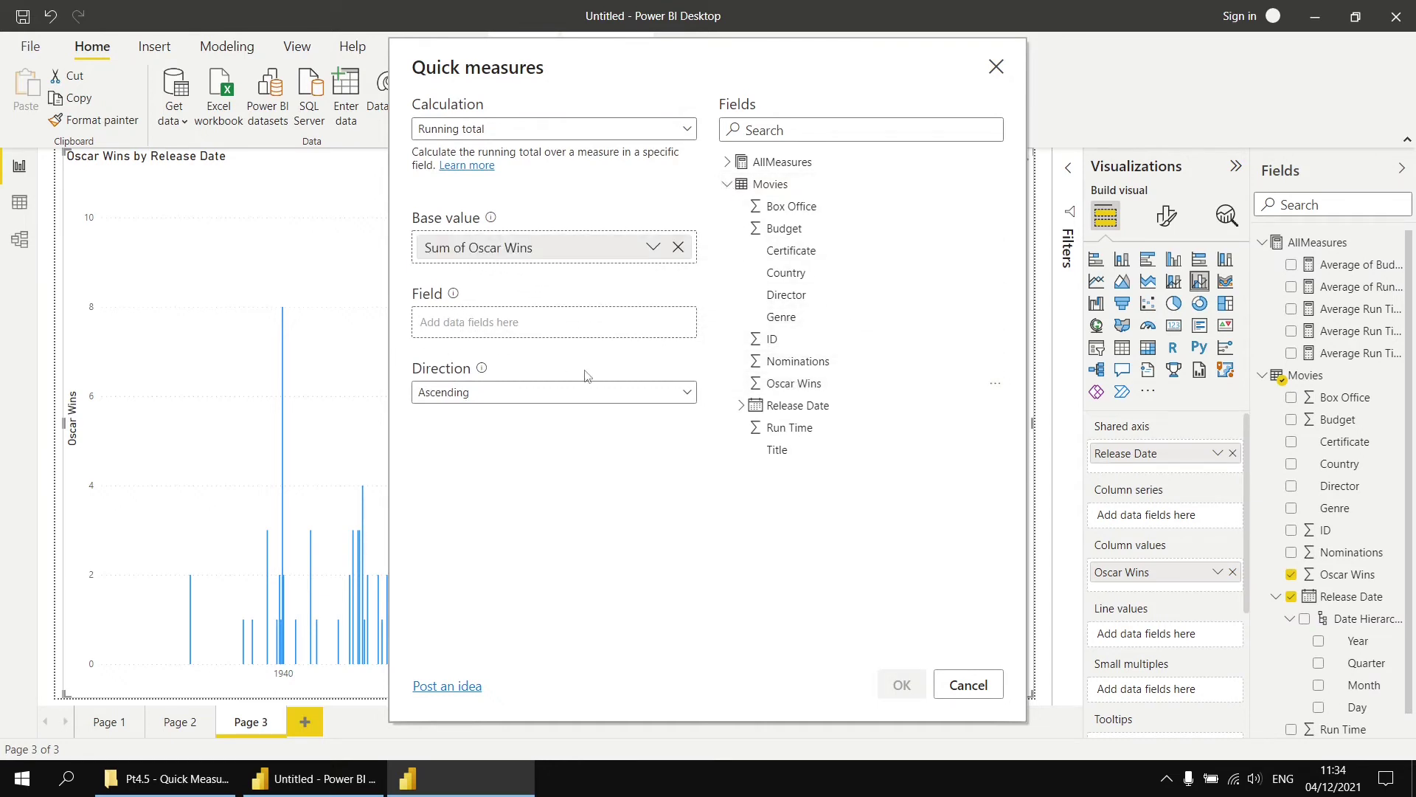
pyautogui.moveTo(805, 405); pyautogui.dragTo(520, 336)
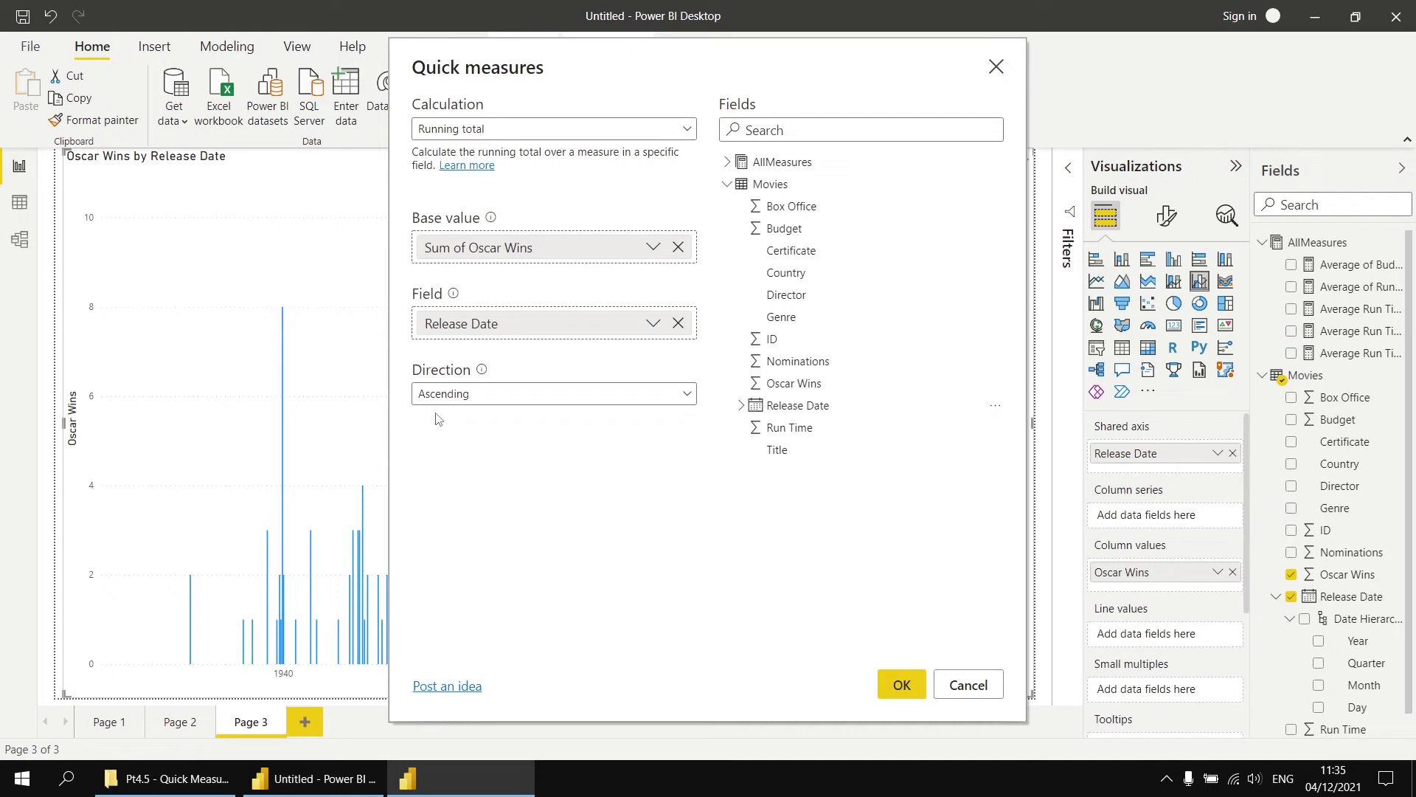
pyautogui.click(906, 686)
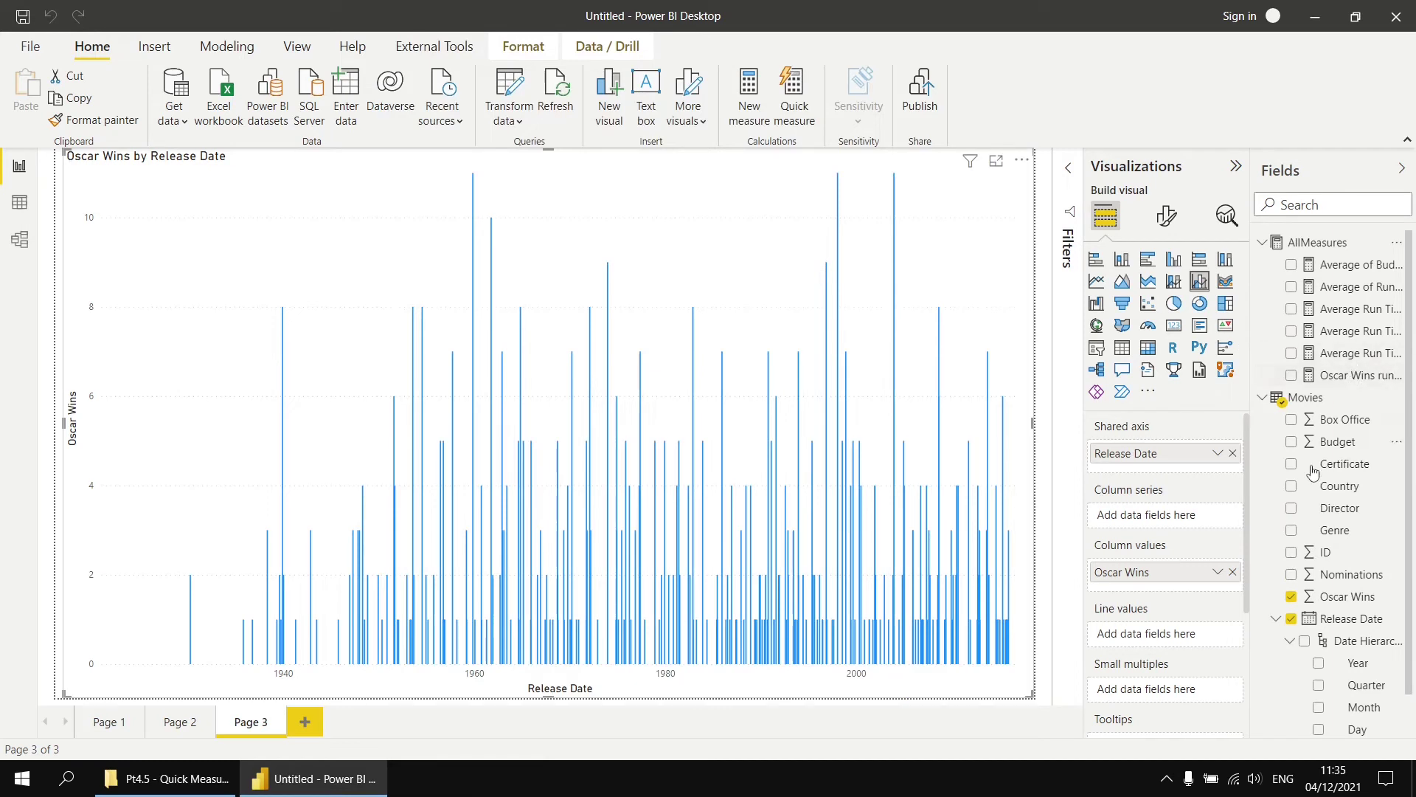
# Add the Oscar Wins running total measure to the chart's line values and inspect the line's final point
pyautogui.click(1339, 378)
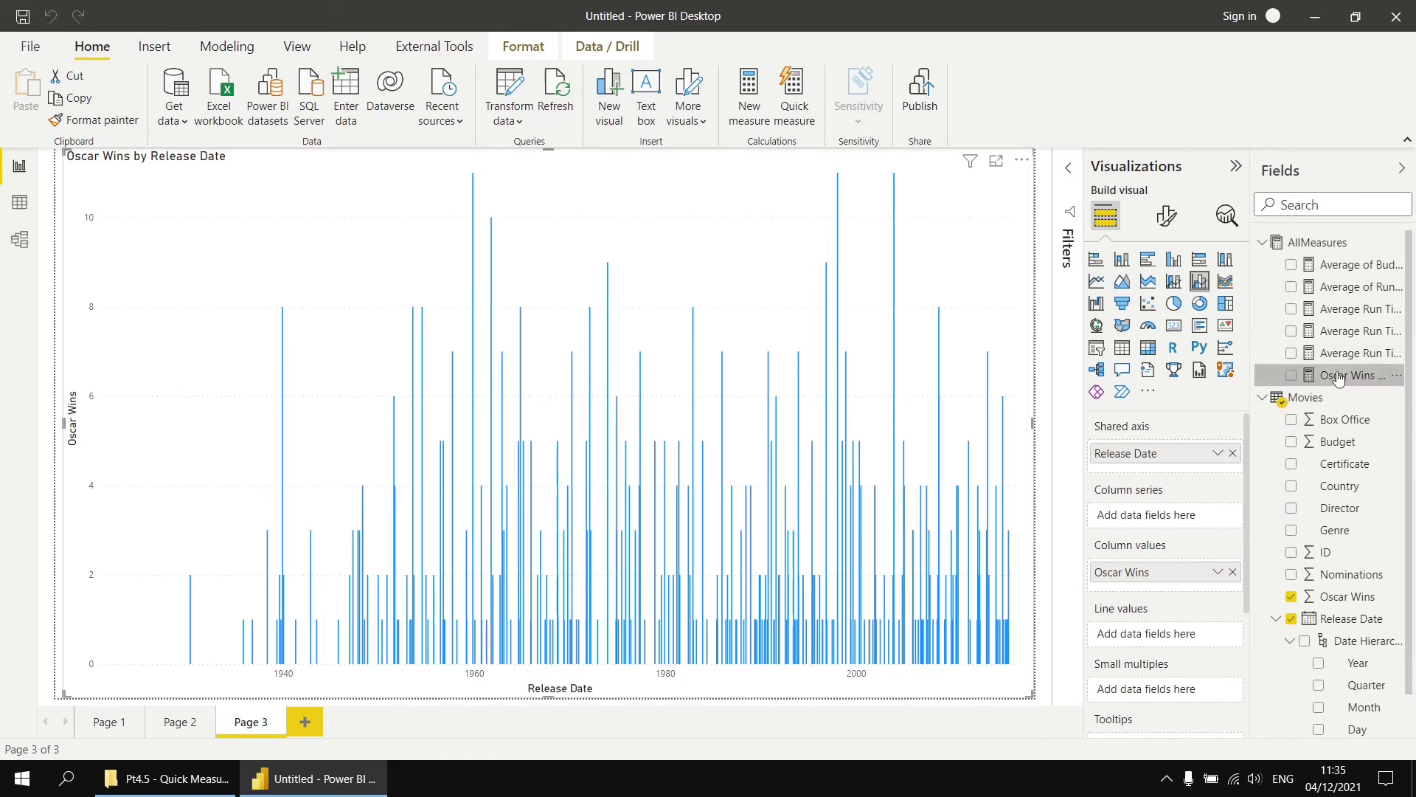
pyautogui.moveTo(1339, 378); pyautogui.dragTo(1166, 636)
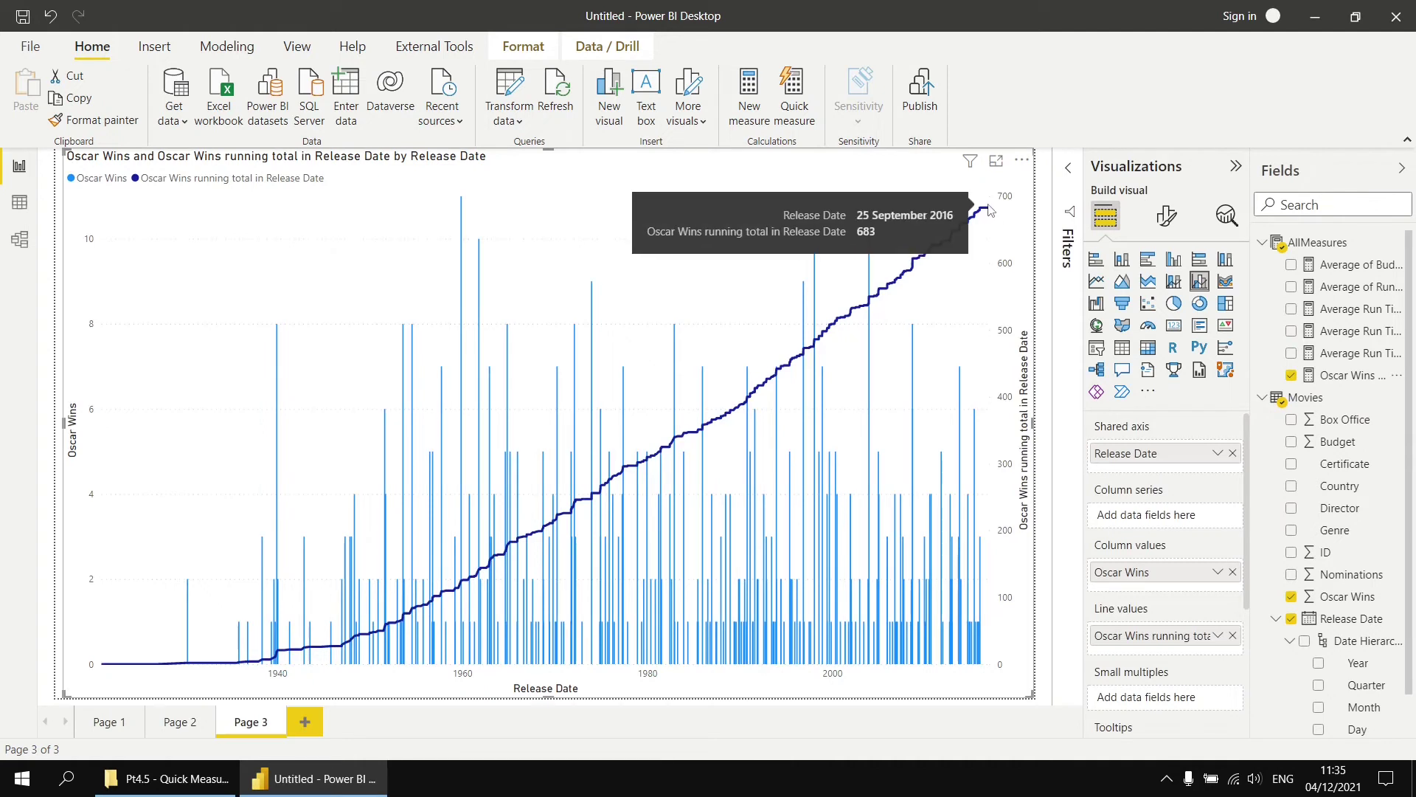
pyautogui.moveTo(989, 214)
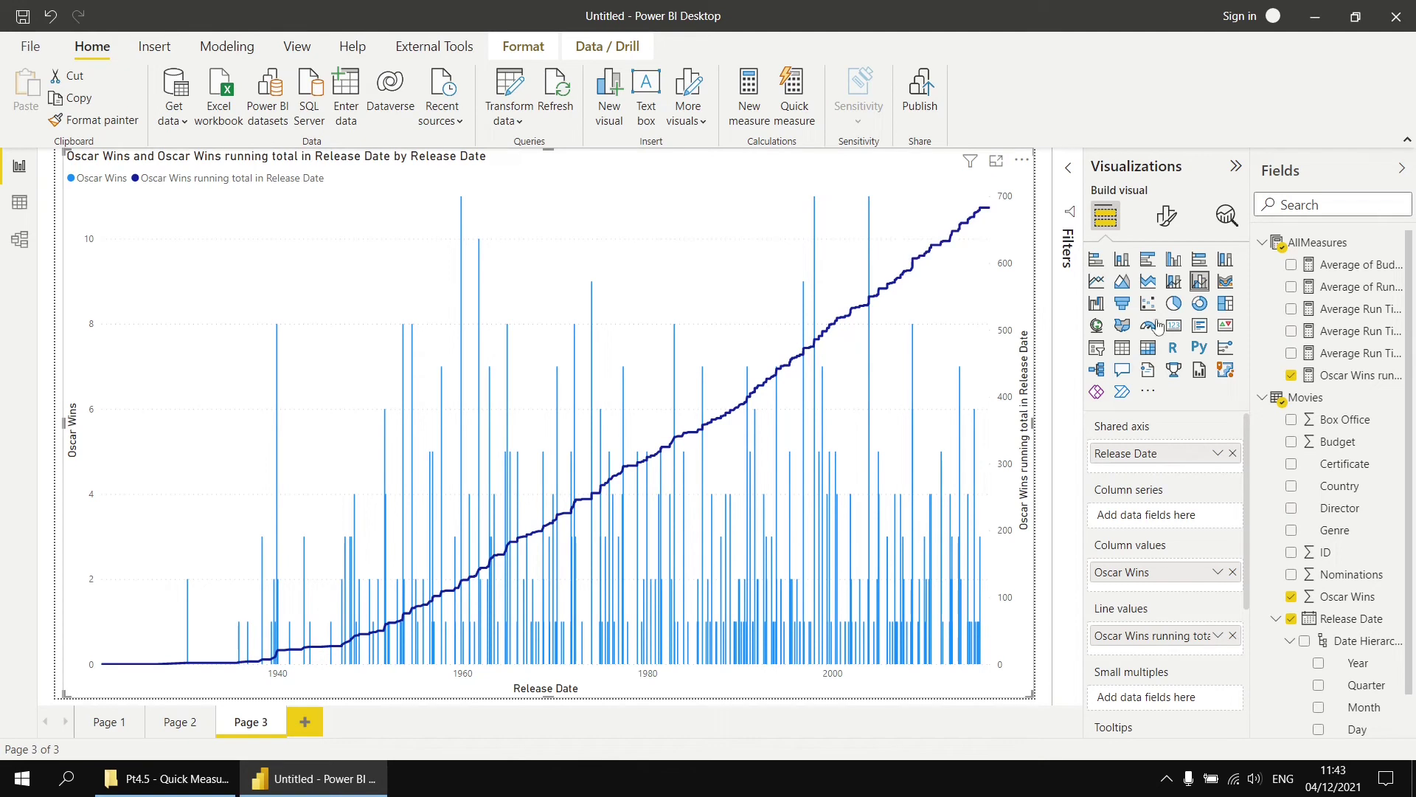
pyautogui.click(1350, 376)
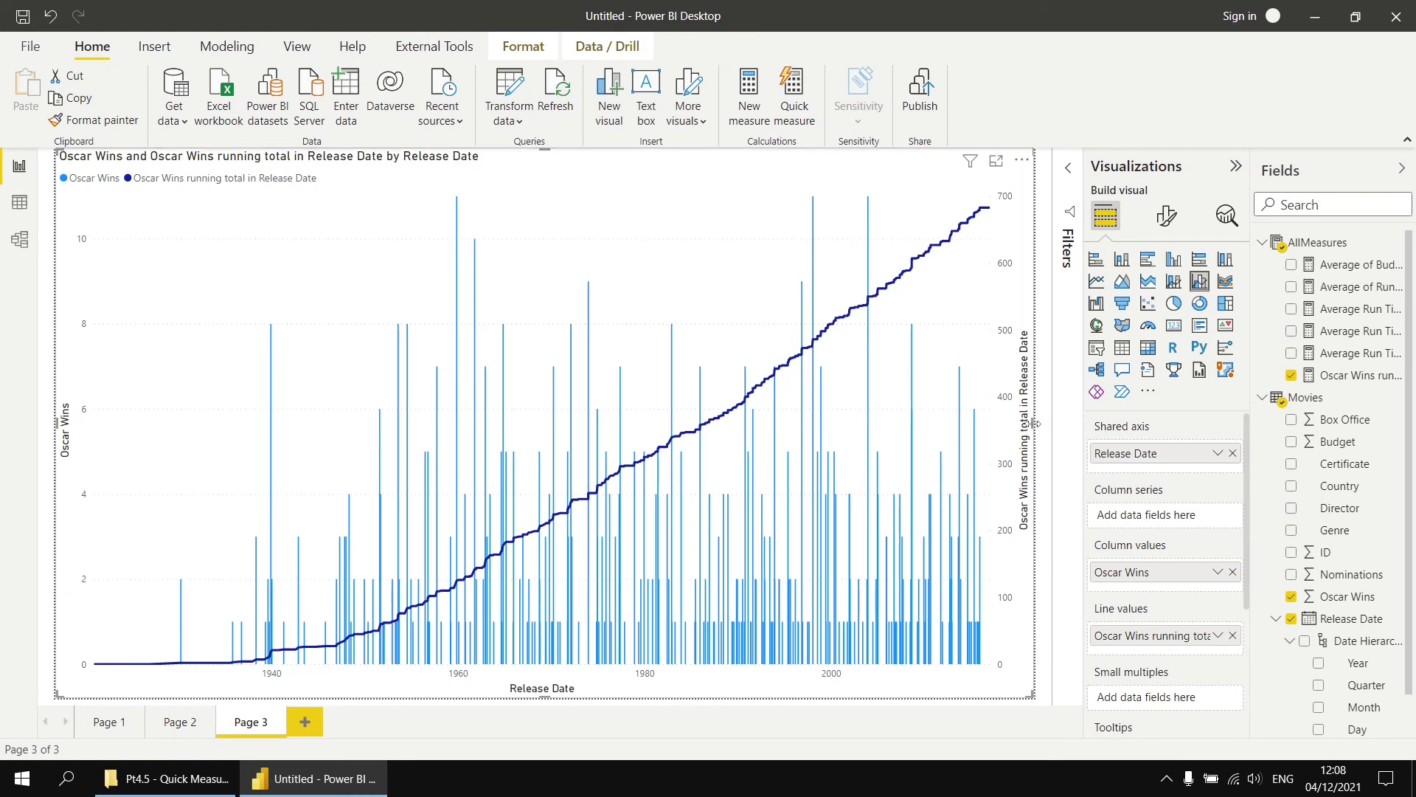
# Narrow the Oscar Wins chart and add a Genre slicer in the freed space, shortened to fit its list
pyautogui.moveTo(1031, 432); pyautogui.dragTo(911, 439)
pyautogui.click(977, 439)
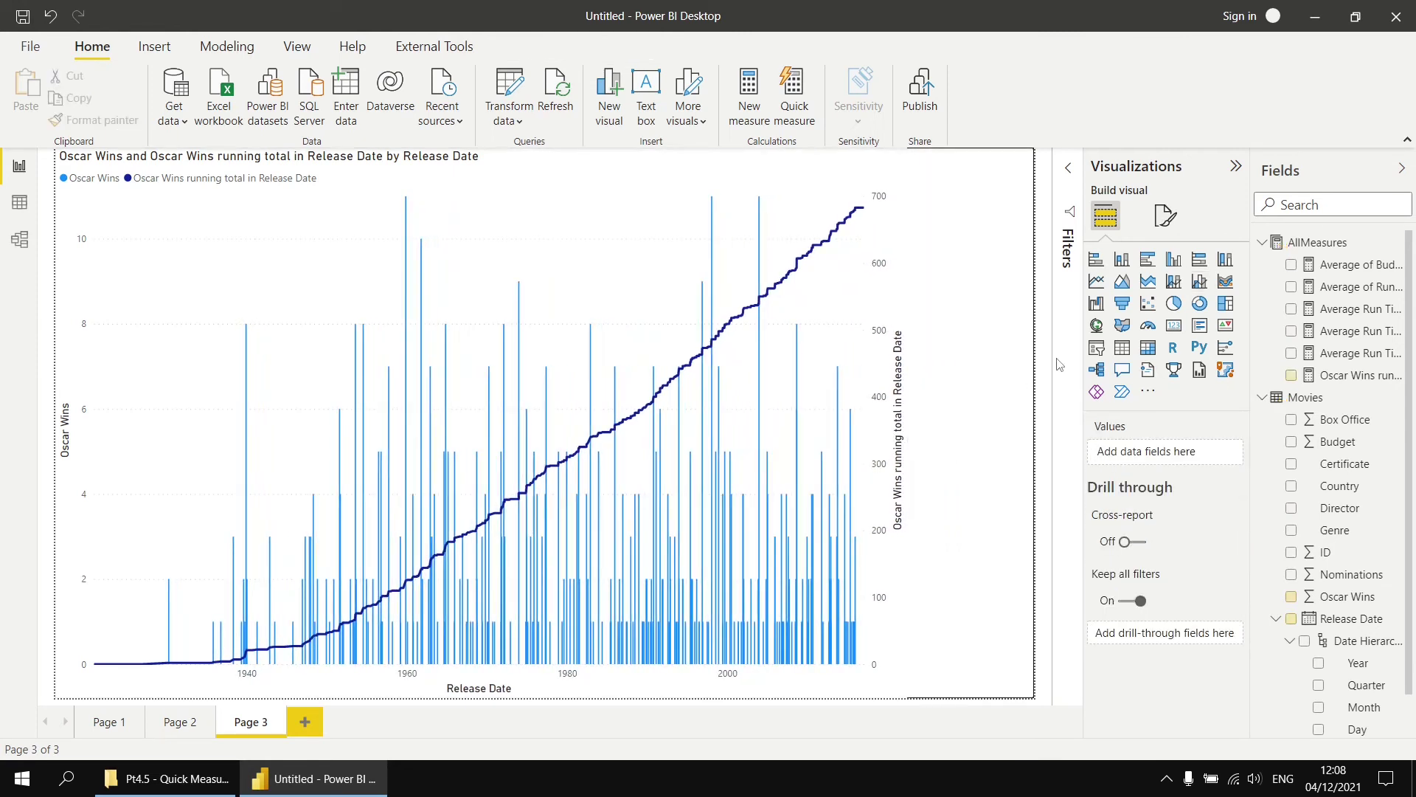
pyautogui.click(1097, 348)
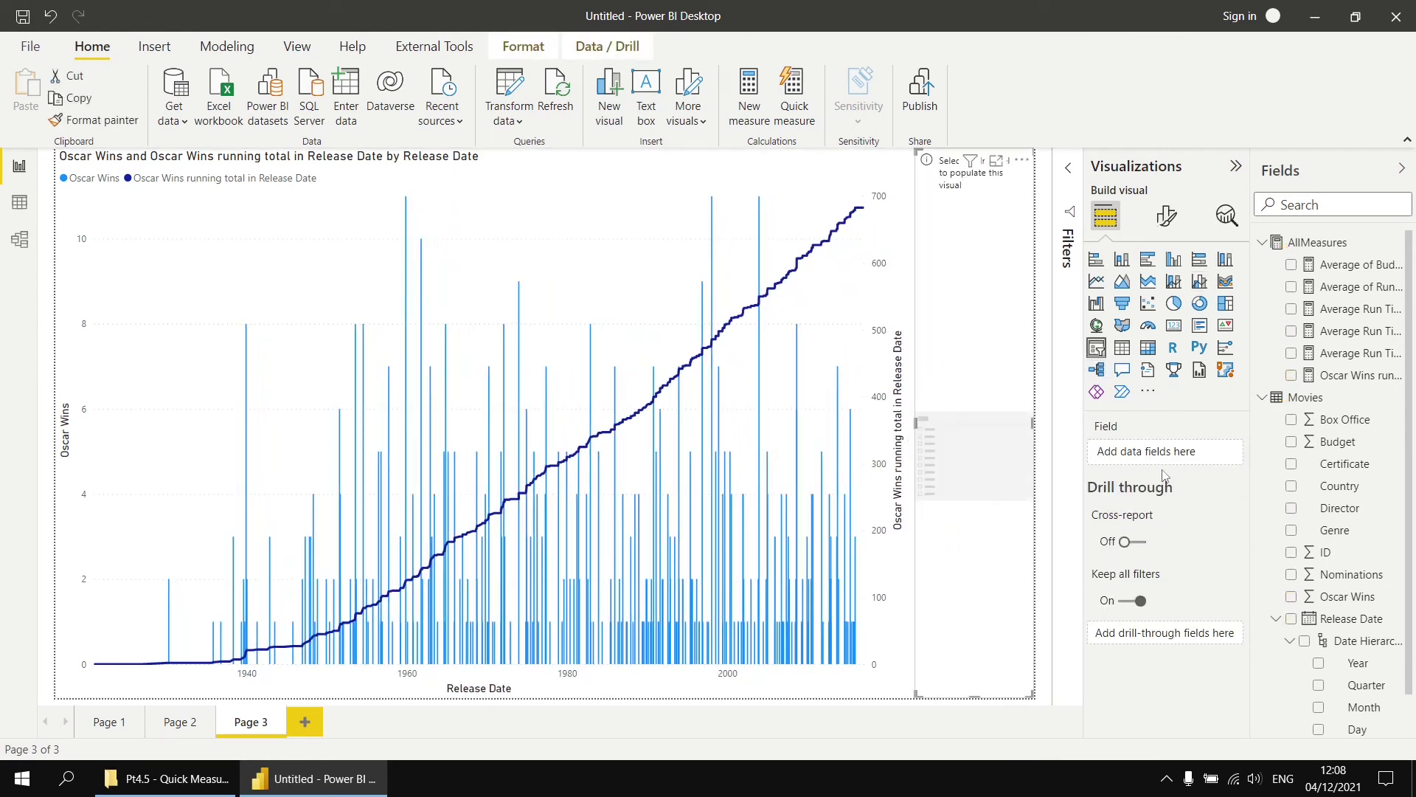
pyautogui.click(1293, 532)
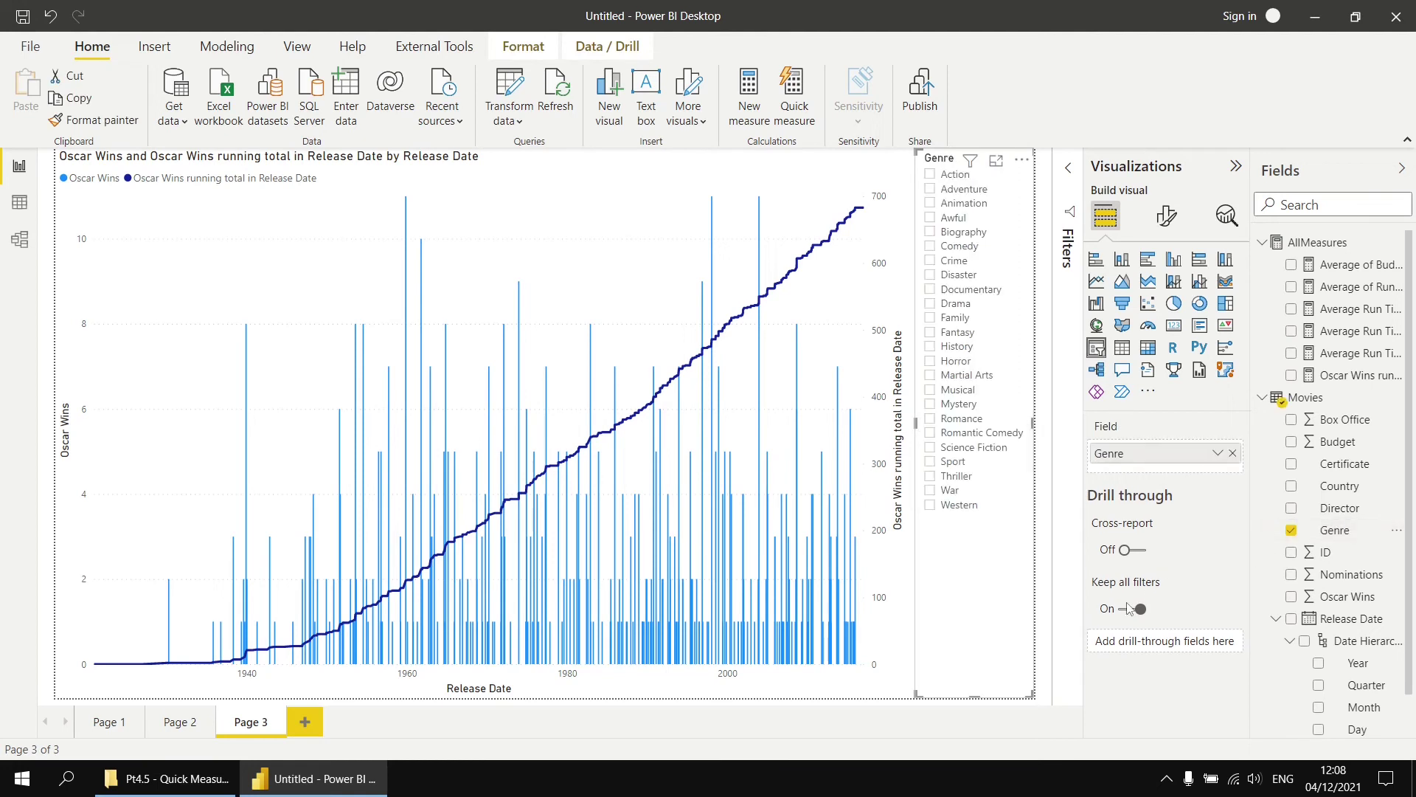
pyautogui.moveTo(977, 692); pyautogui.dragTo(973, 525)
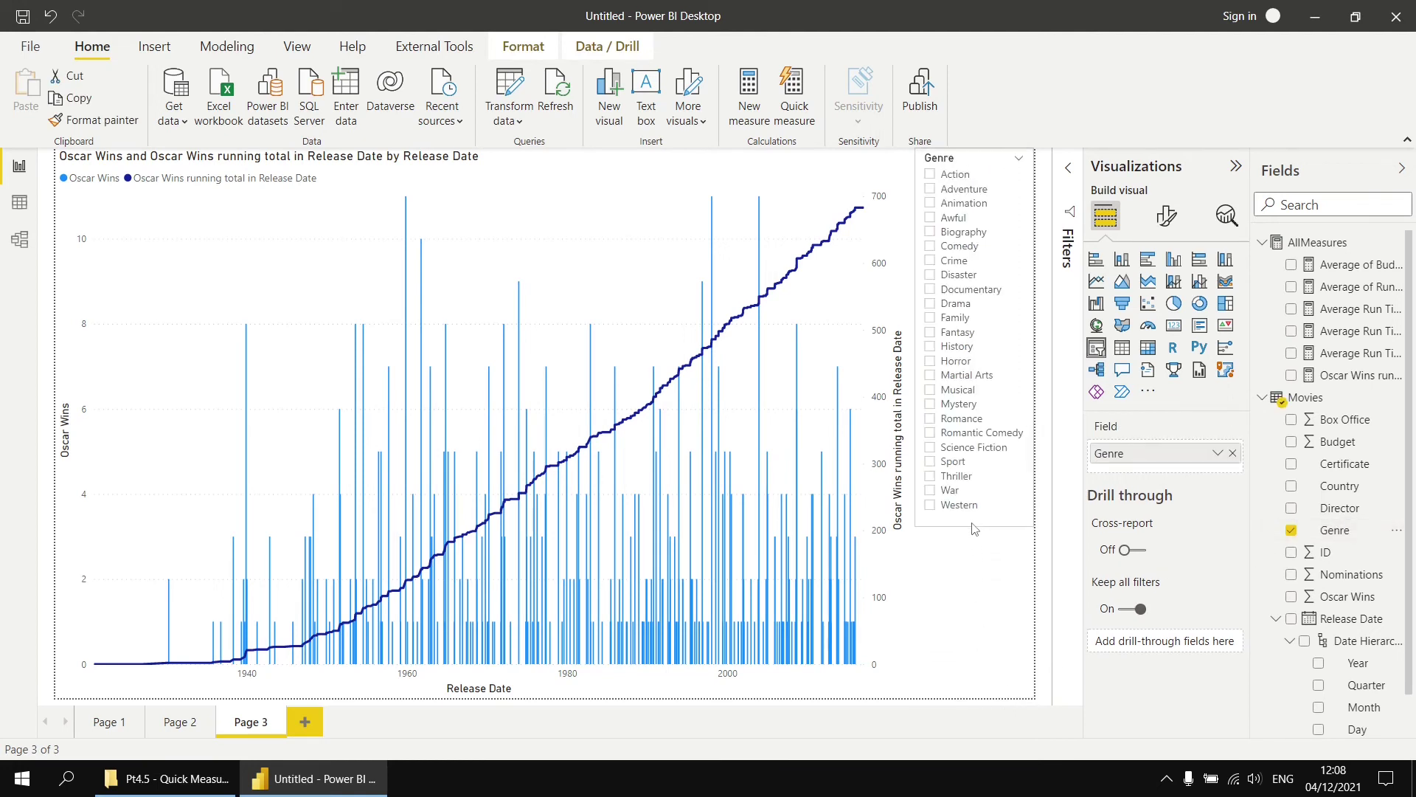
# Filter the chart to Western, Thriller, Science Fiction, Romance and History using the Genre slicer, and clear the selection
pyautogui.click(930, 506)
pyautogui.click(930, 476)
pyautogui.click(931, 447)
pyautogui.click(930, 419)
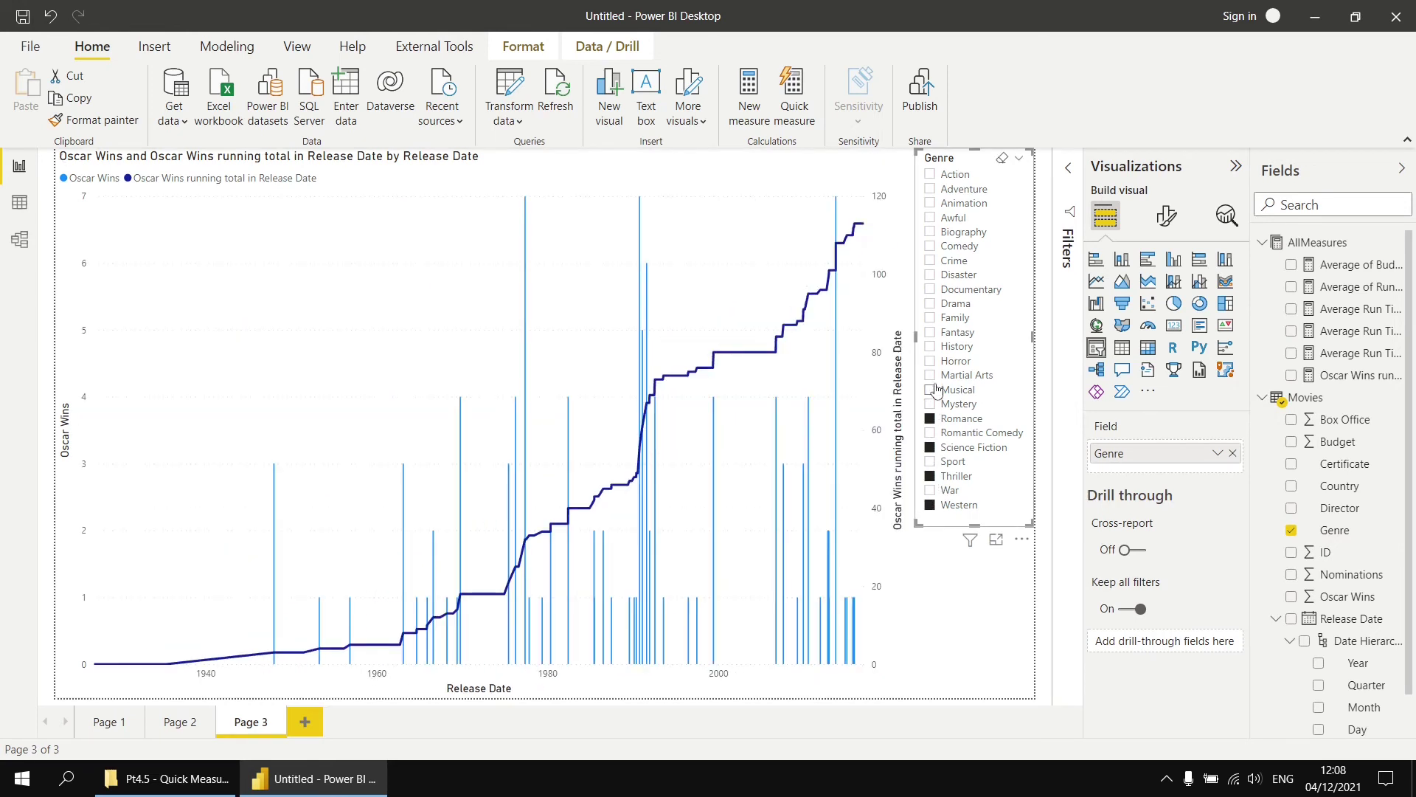
pyautogui.click(931, 347)
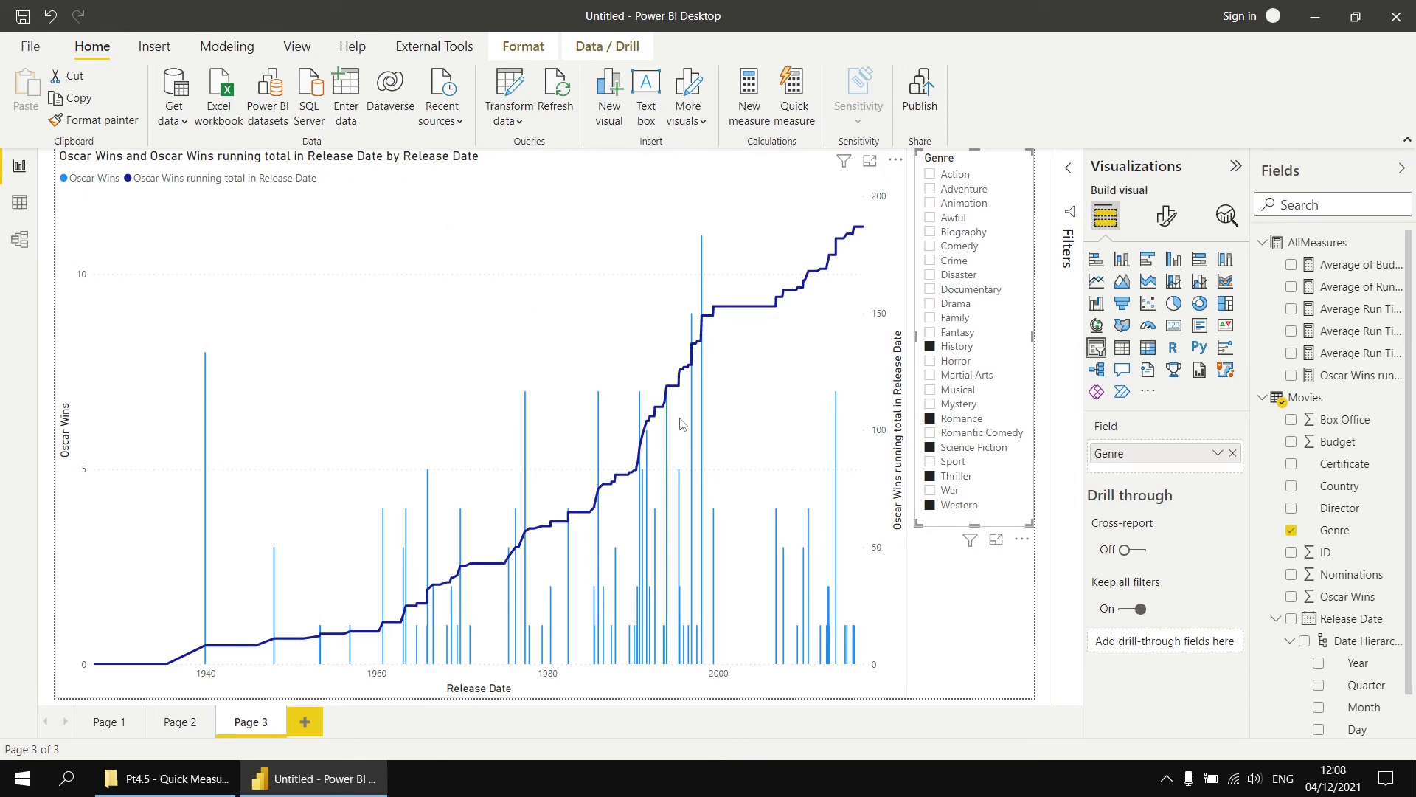
pyautogui.click(1000, 160)
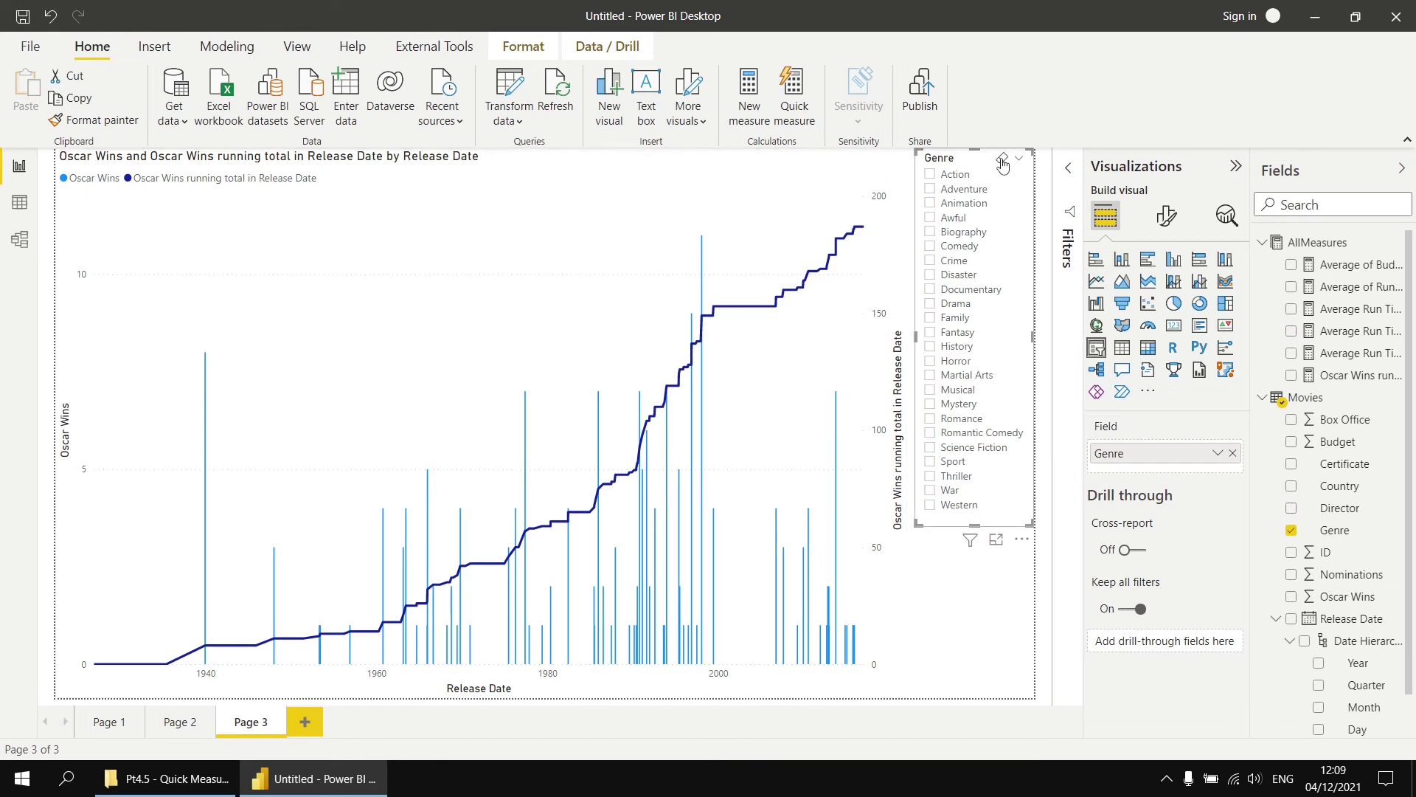
# Start another quick measure in the AllMeasures table using the Concatenated list of values calculation
pyautogui.rightClick(1304, 249)
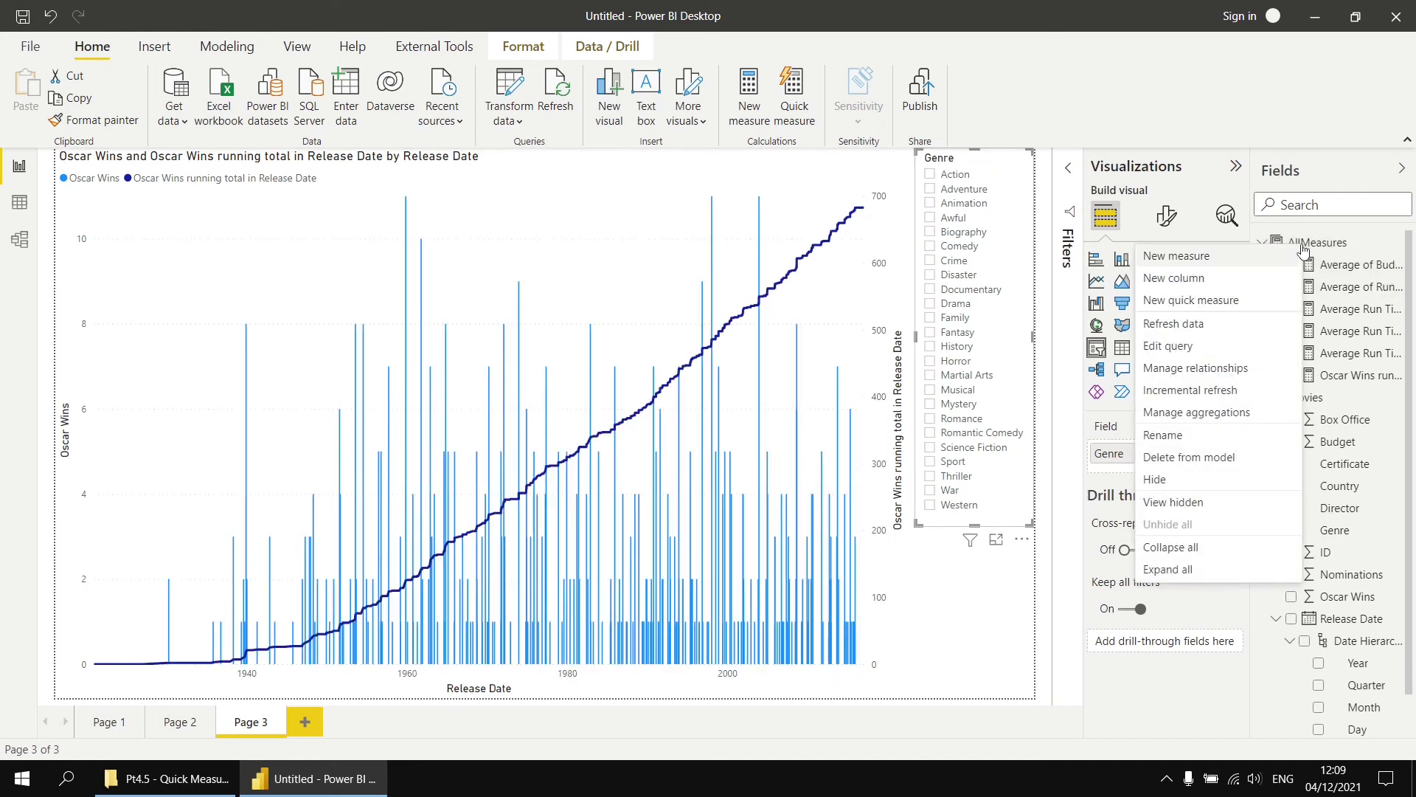
pyautogui.click(1239, 306)
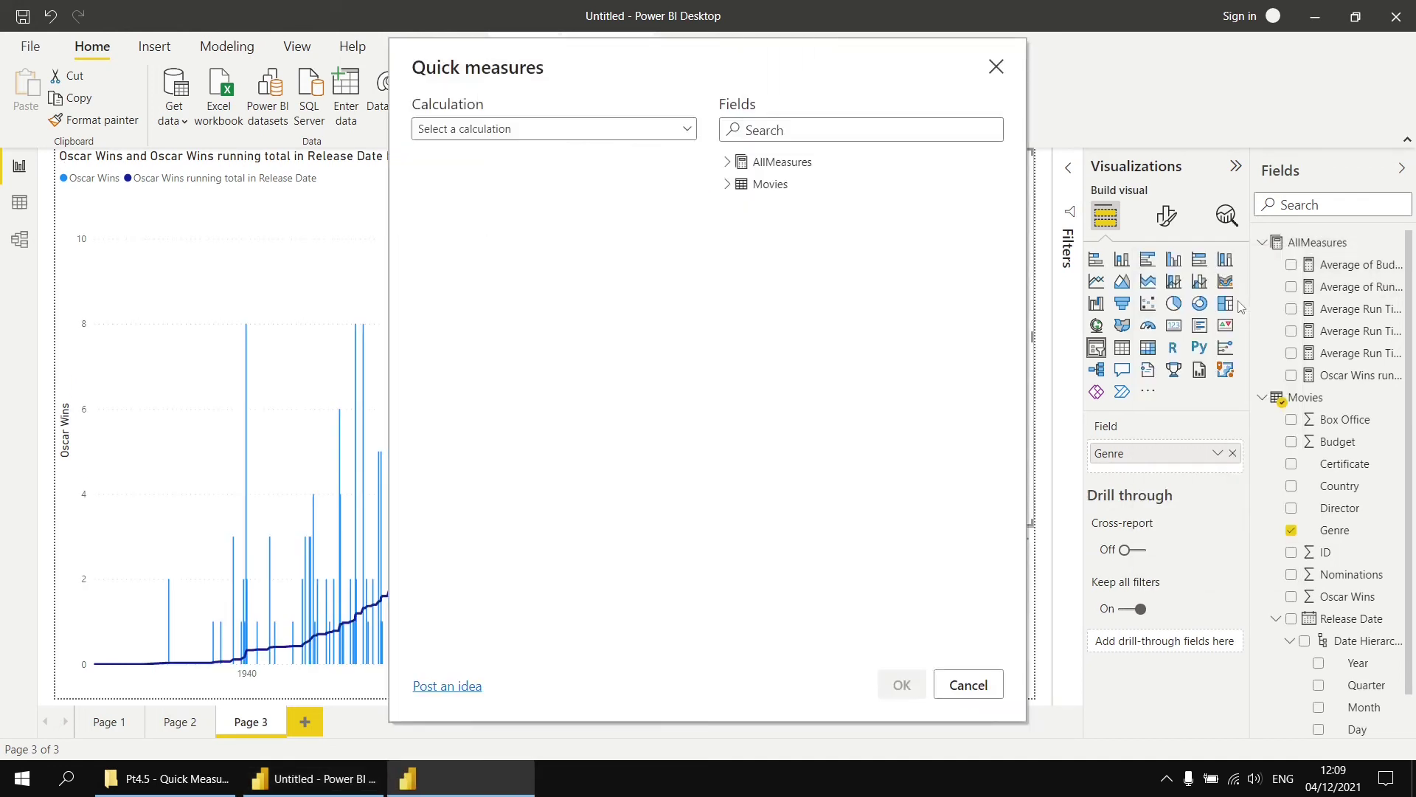
pyautogui.click(687, 130)
pyautogui.moveTo(700, 171); pyautogui.dragTo(700, 349)
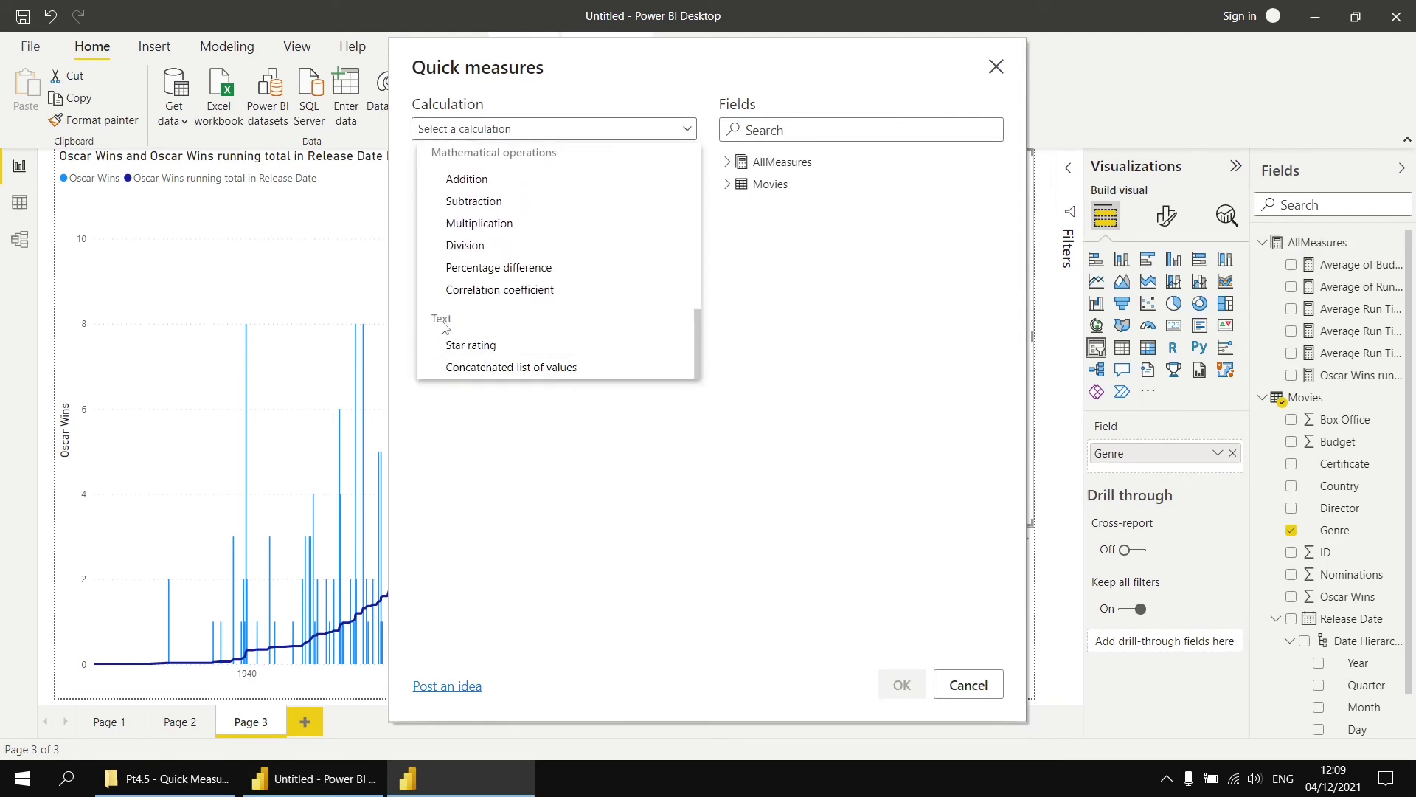
pyautogui.click(481, 368)
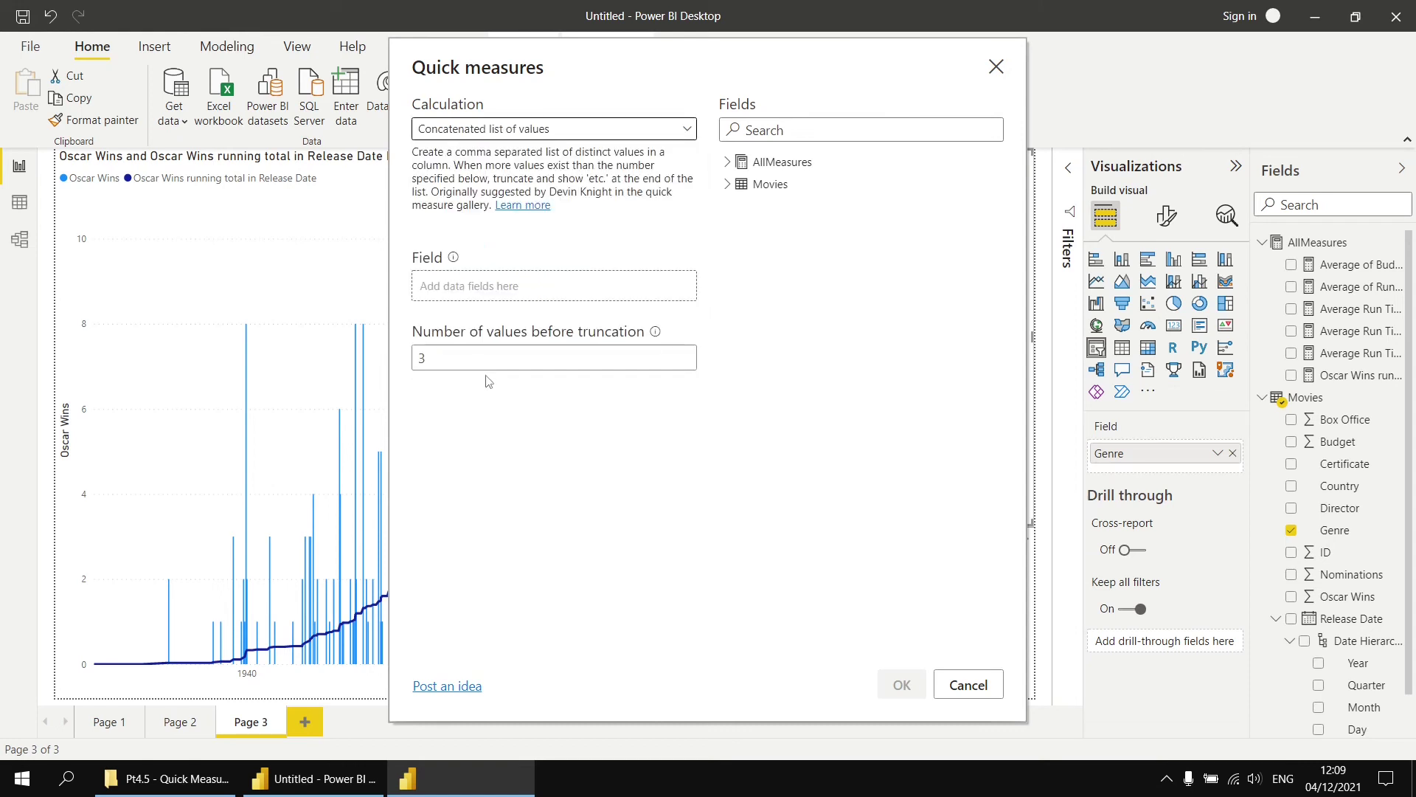
# Base the concatenated list on the Genre field from Movies, truncate it after 5 values, and create the quick measure
pyautogui.click(729, 186)
pyautogui.moveTo(790, 320); pyautogui.dragTo(532, 297)
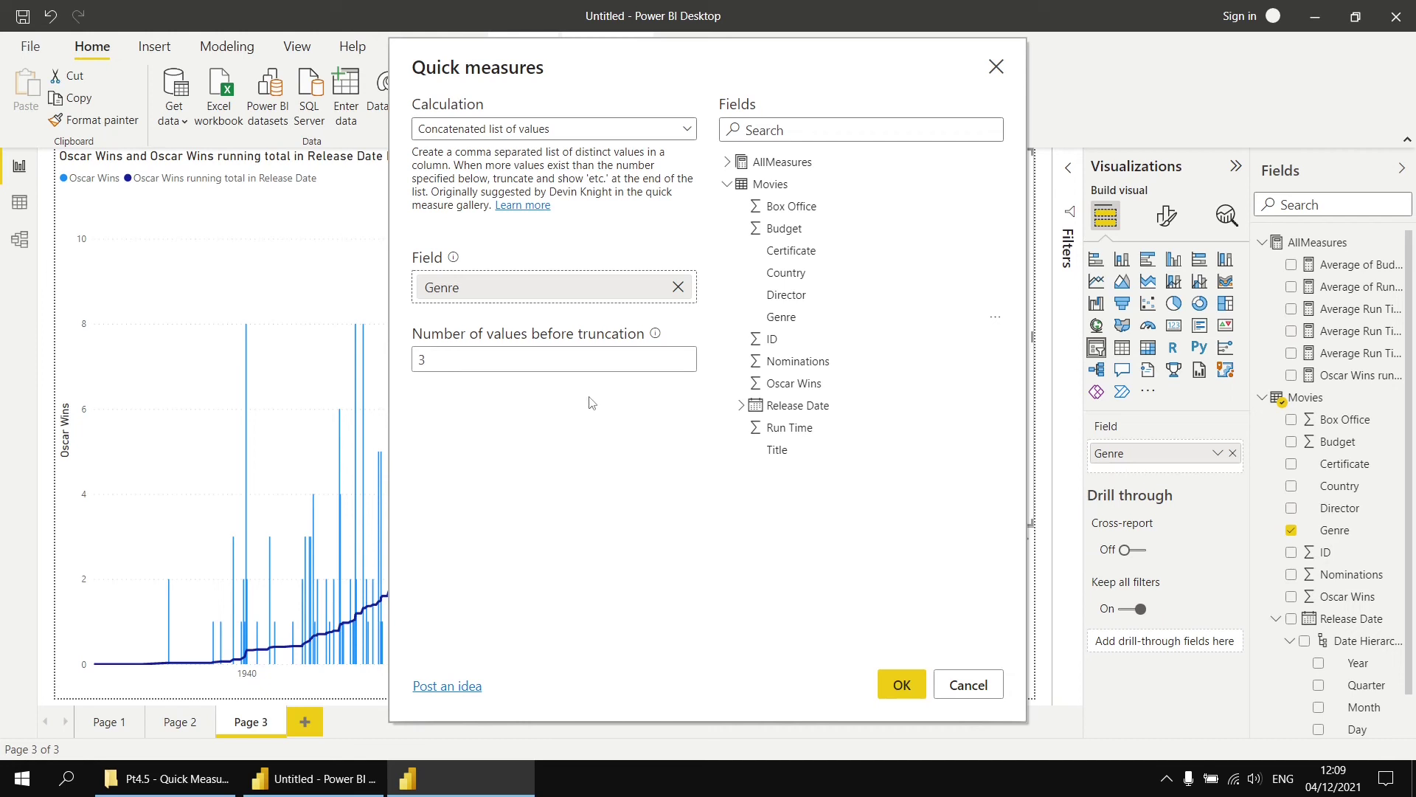
pyautogui.doubleClick(404, 360)
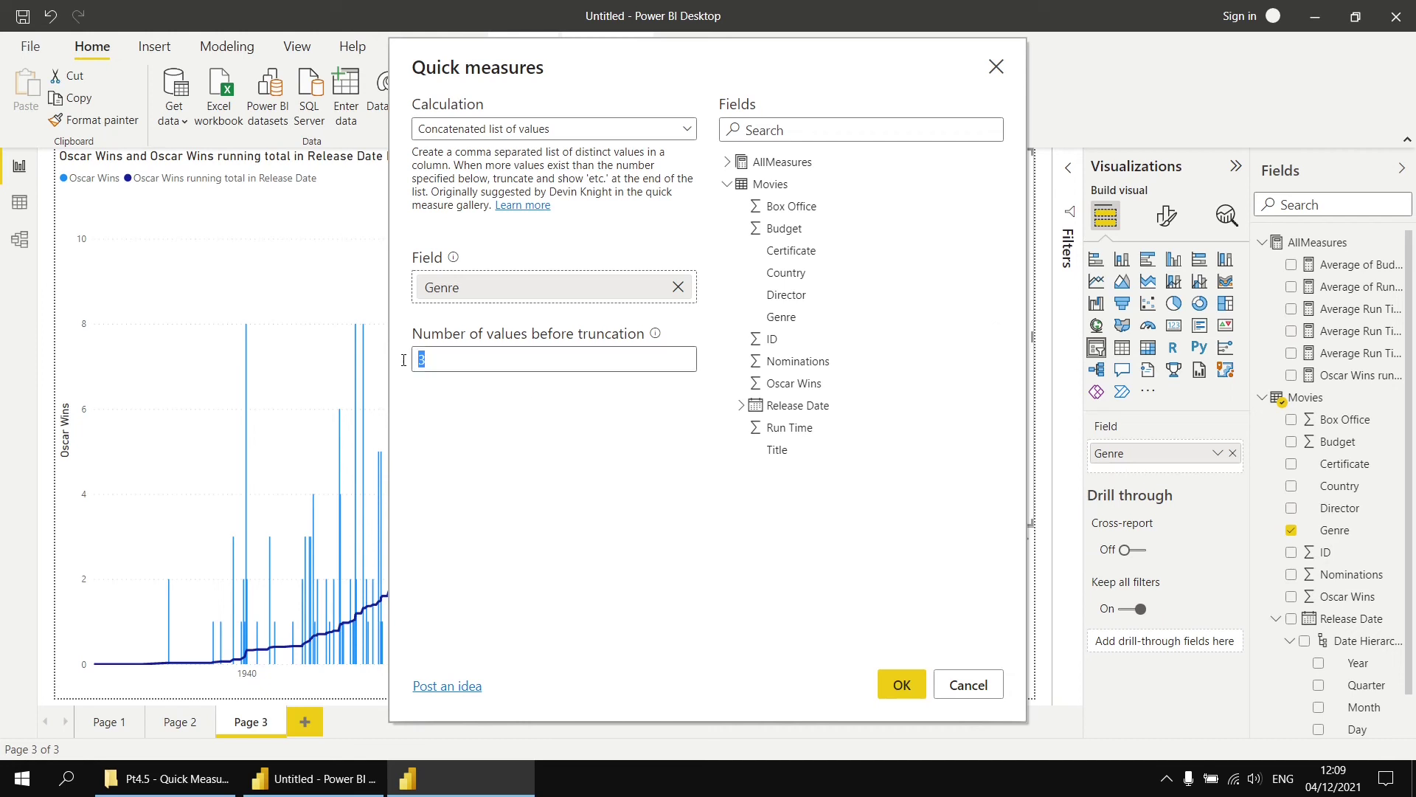
pyautogui.write('5')
pyautogui.click(903, 685)
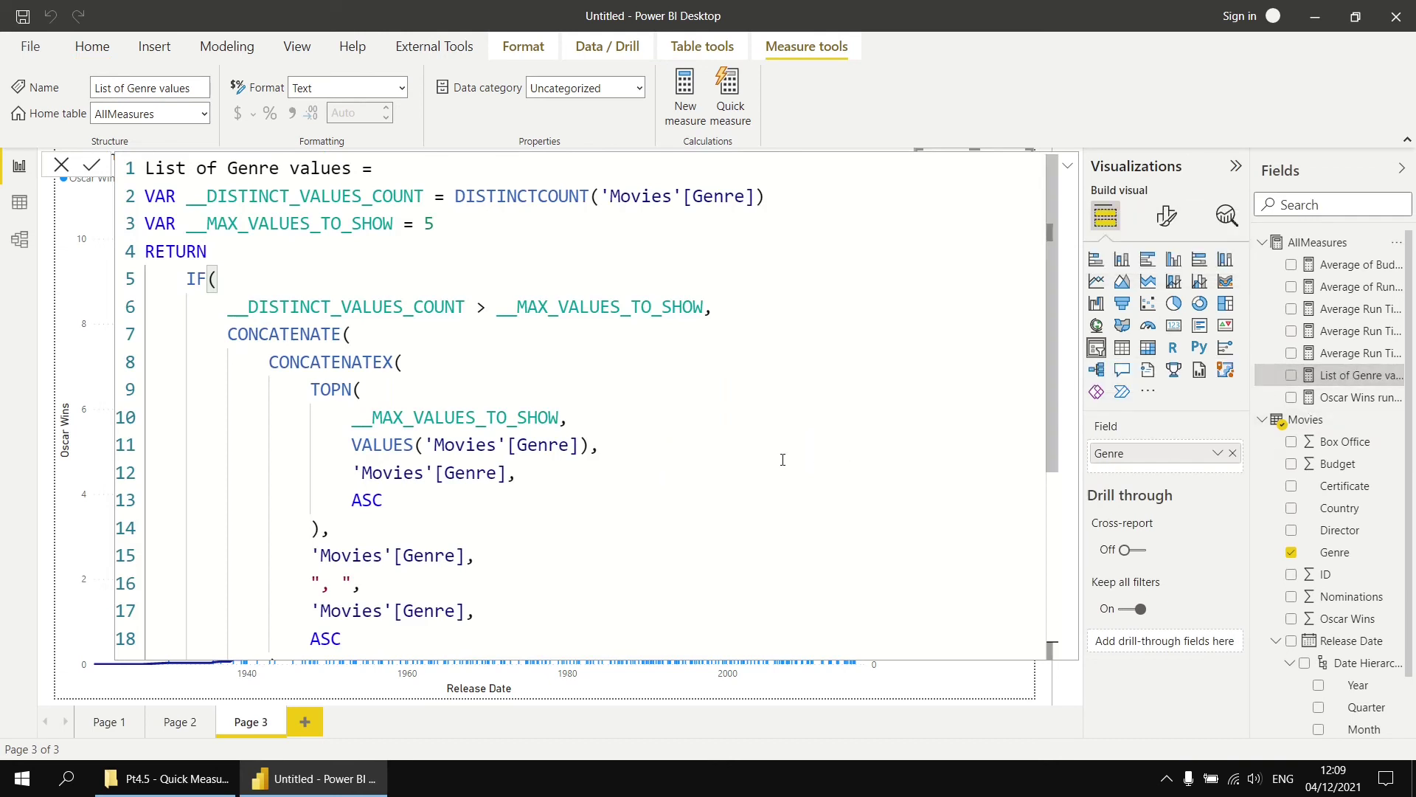
# Examine the complete DAX formula of the new genre list measure, and leave the formula editor
pyautogui.keyDown('ctrl'); pyautogui.scroll(-2, 783, 460); pyautogui.keyUp('ctrl')
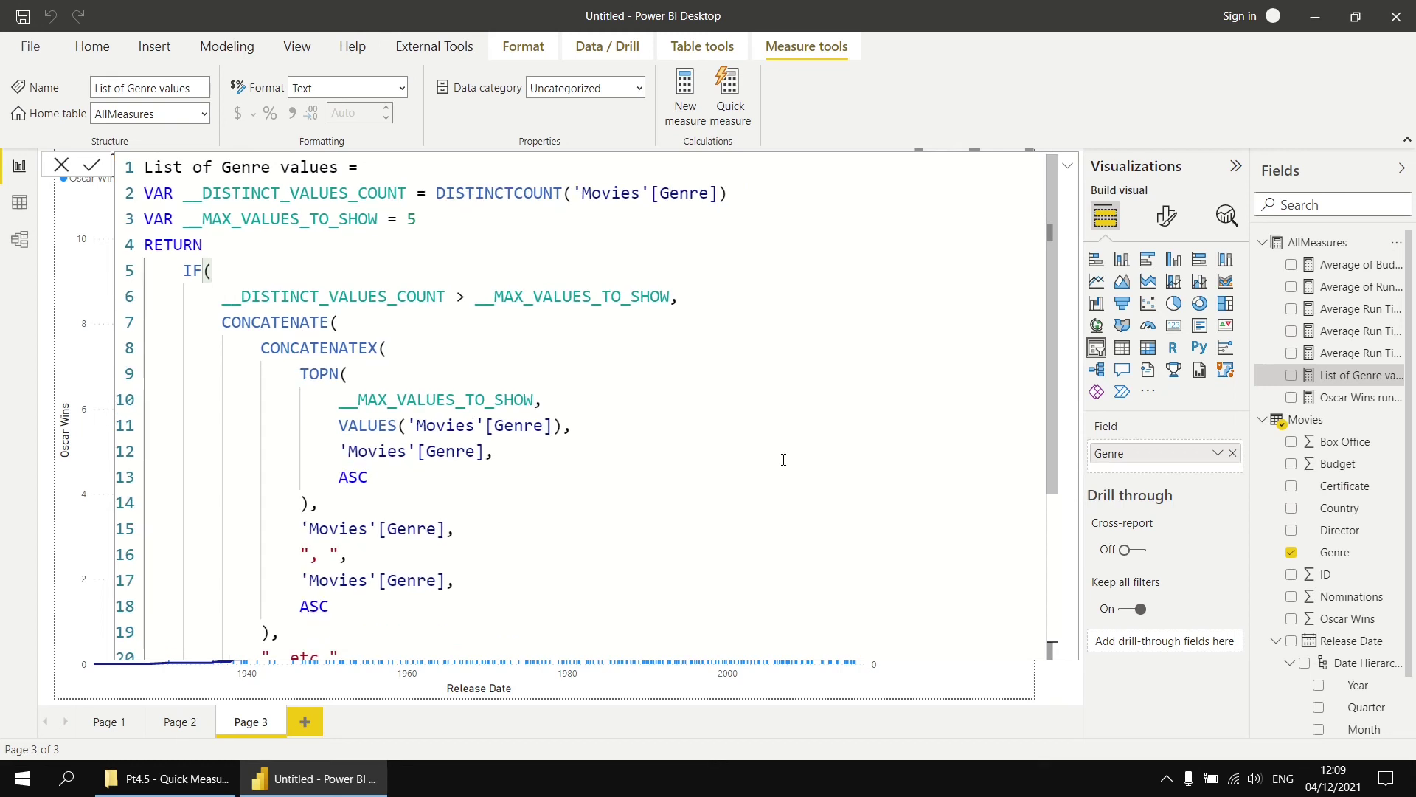
pyautogui.keyDown('ctrl'); pyautogui.scroll(-1, 783, 460); pyautogui.keyUp('ctrl')
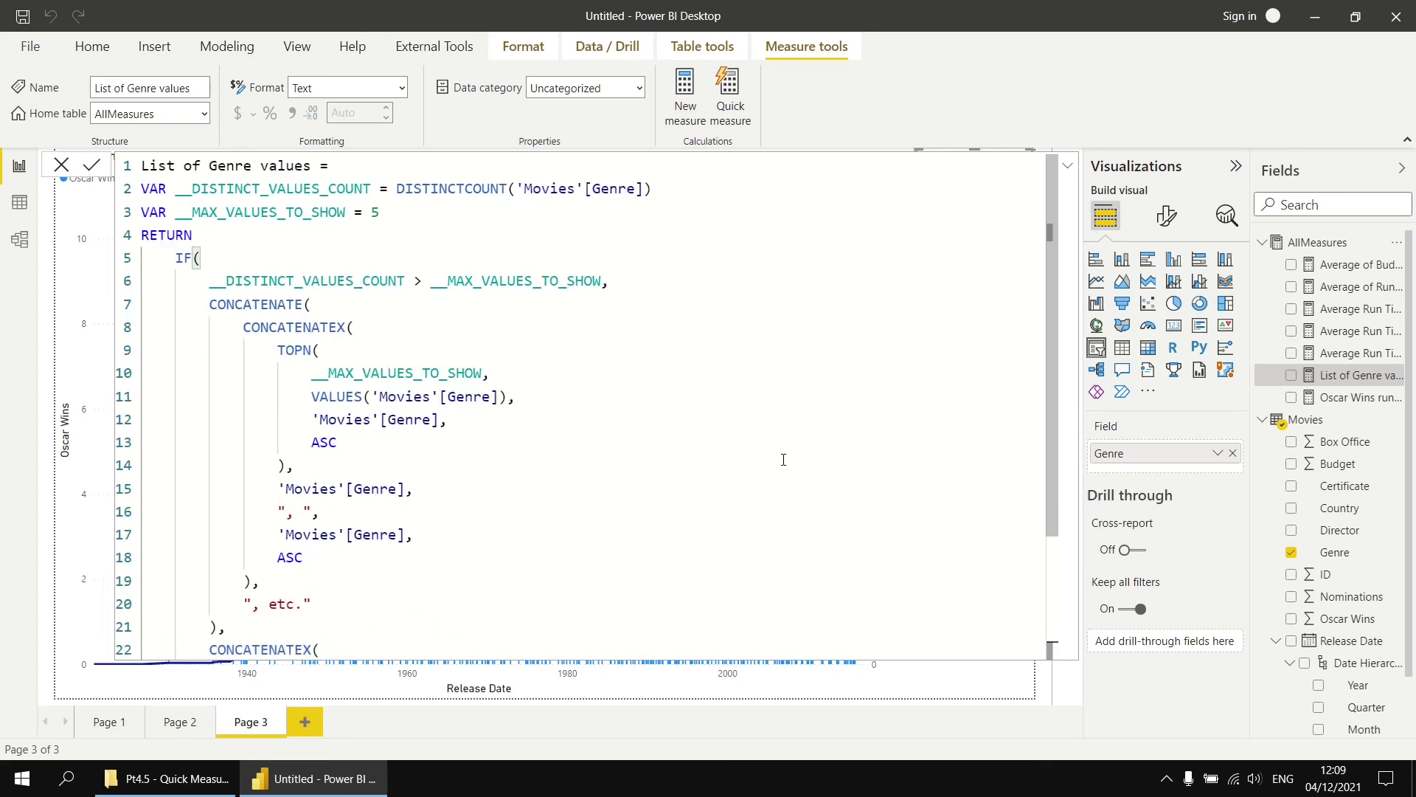
pyautogui.keyDown('ctrl'); pyautogui.scroll(-1, 783, 459); pyautogui.keyUp('ctrl')
pyautogui.keyDown('ctrl'); pyautogui.scroll(-1, 783, 460); pyautogui.keyUp('ctrl')
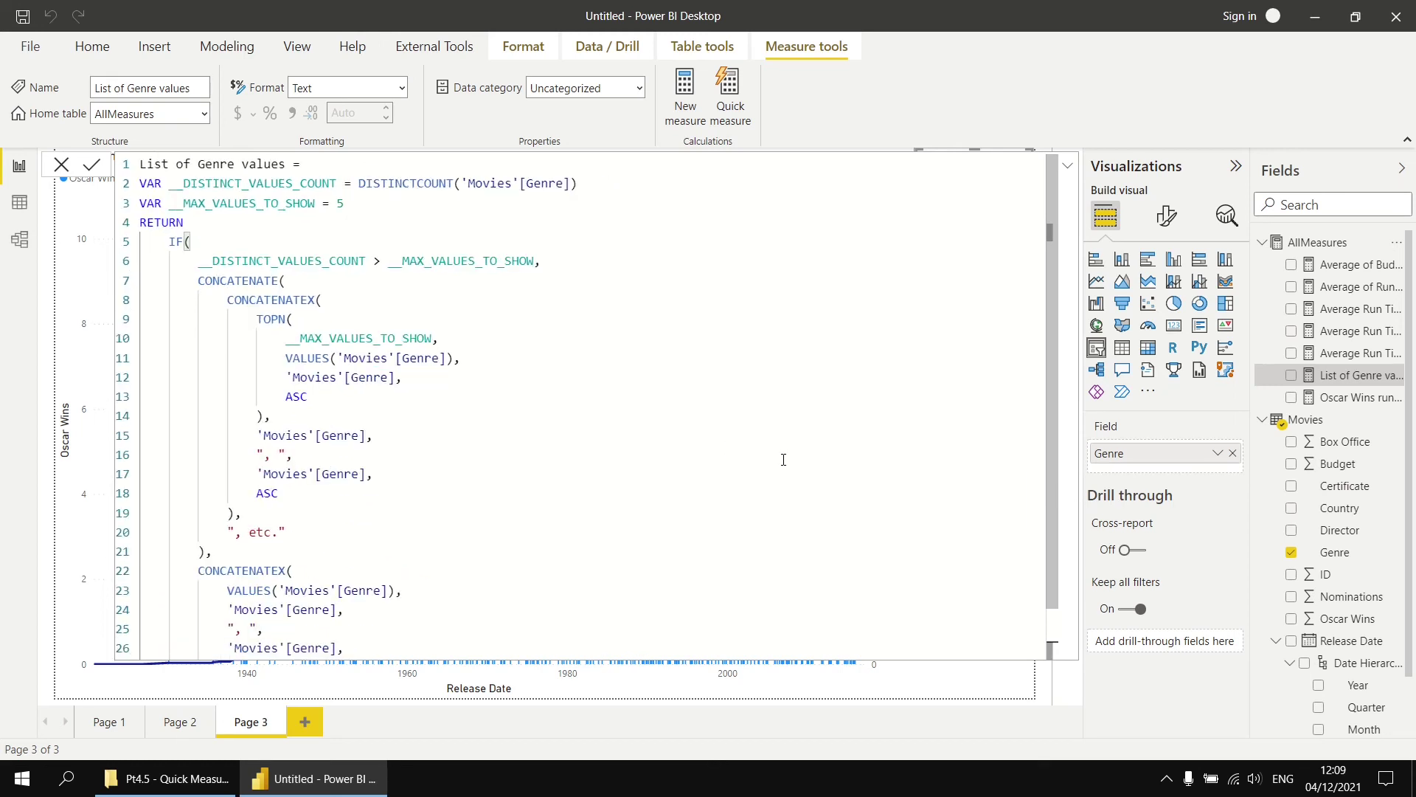
pyautogui.keyDown('ctrl'); pyautogui.scroll(-1, 783, 459); pyautogui.keyUp('ctrl')
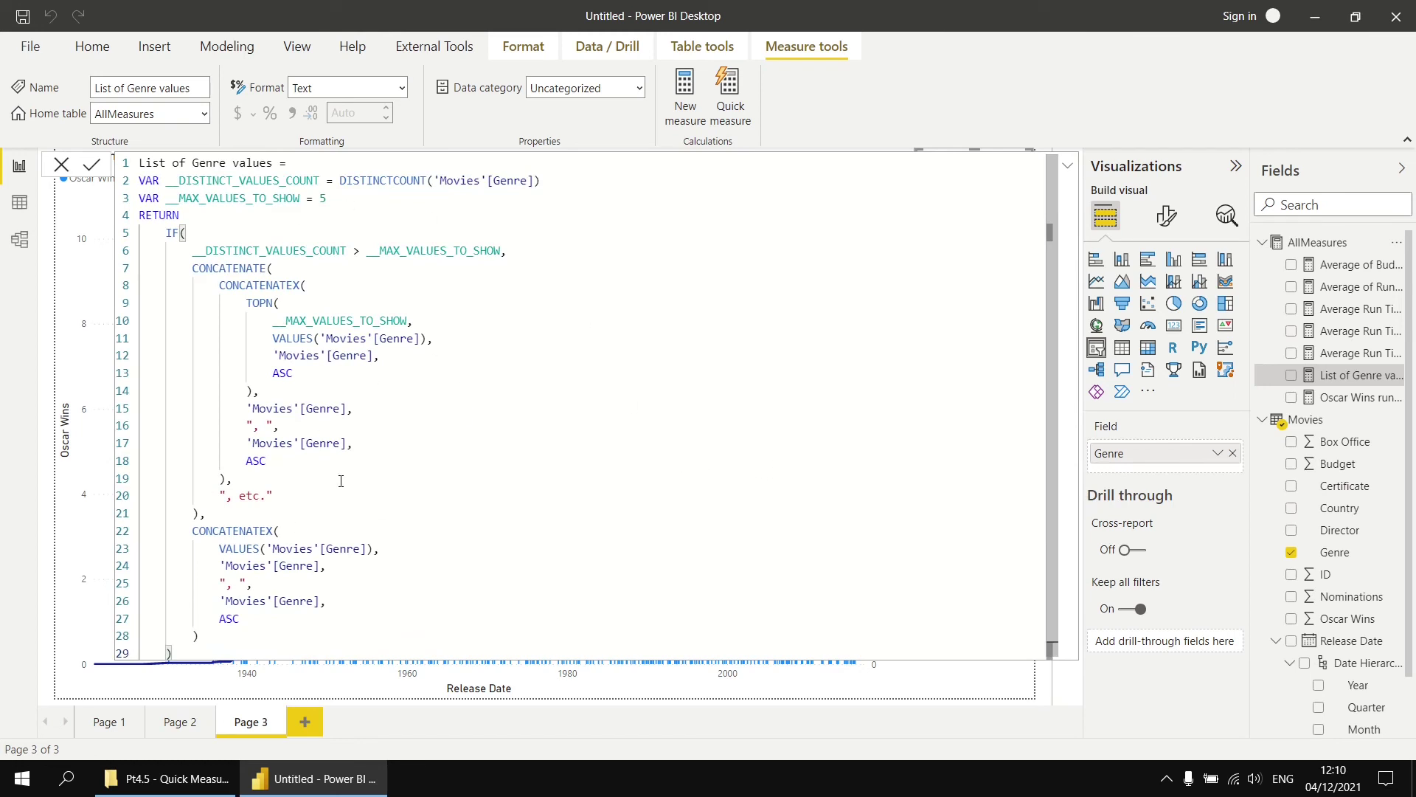
pyautogui.click(1009, 688)
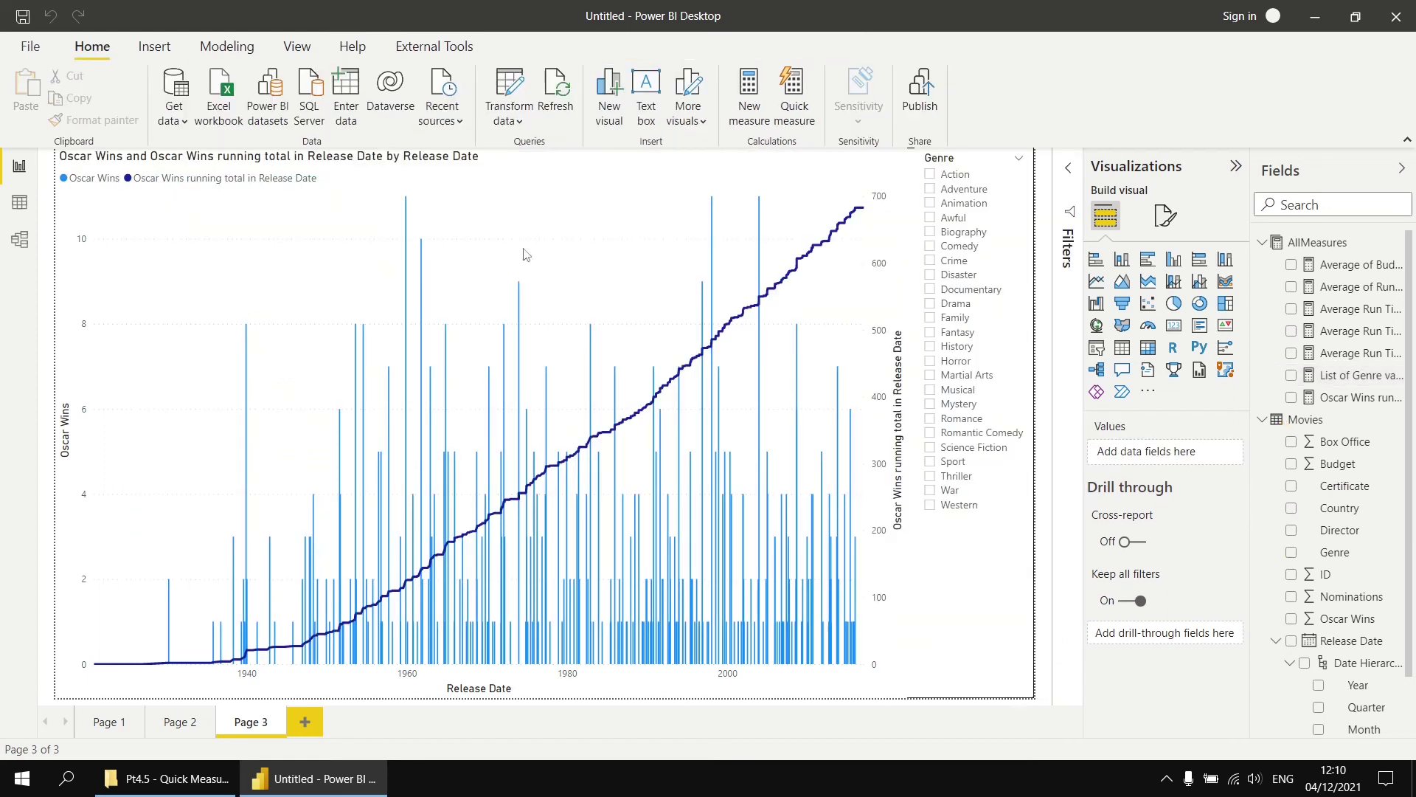
# Make the Oscar Wins chart's title text dynamic by basing it on the field value of the List of Genre values measure
pyautogui.click(891, 640)
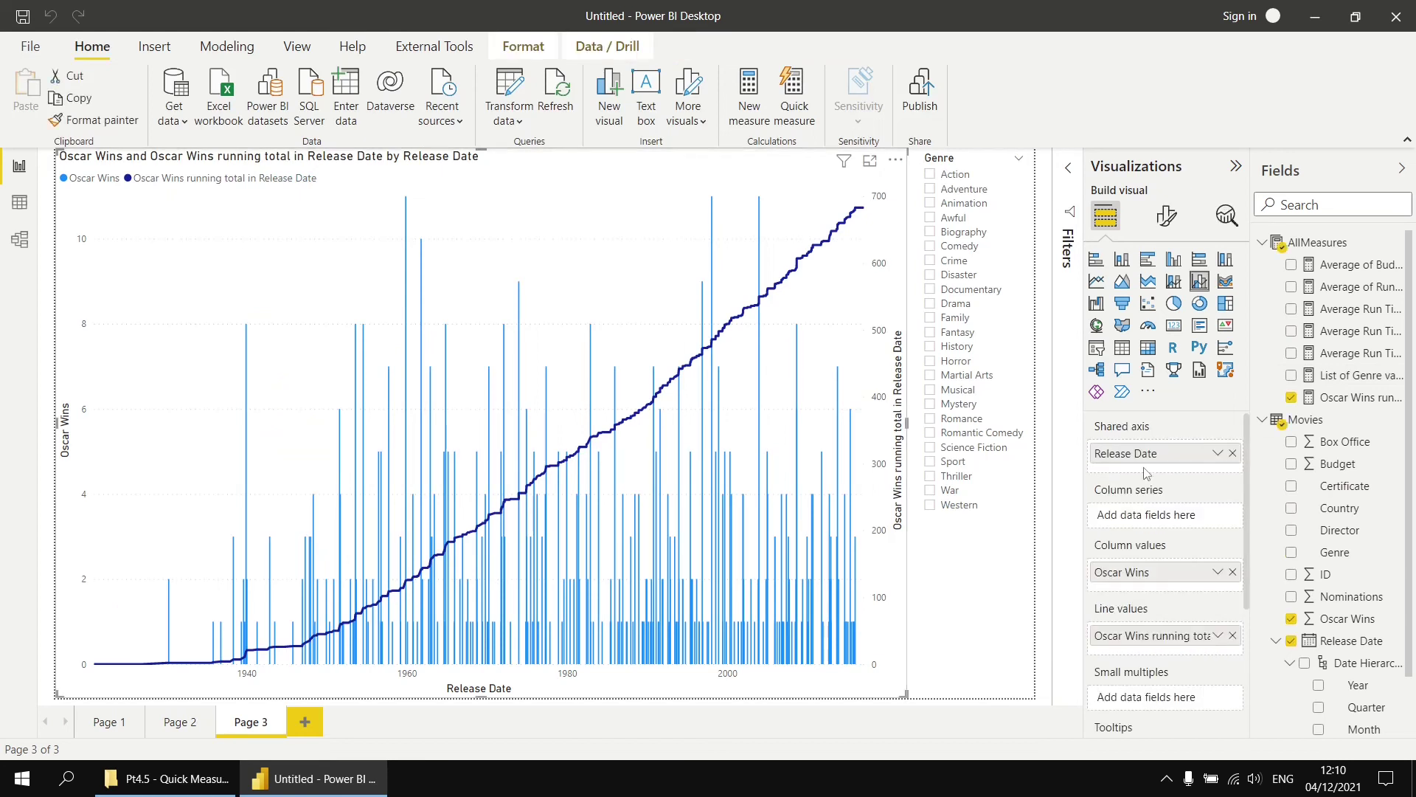
pyautogui.click(1164, 220)
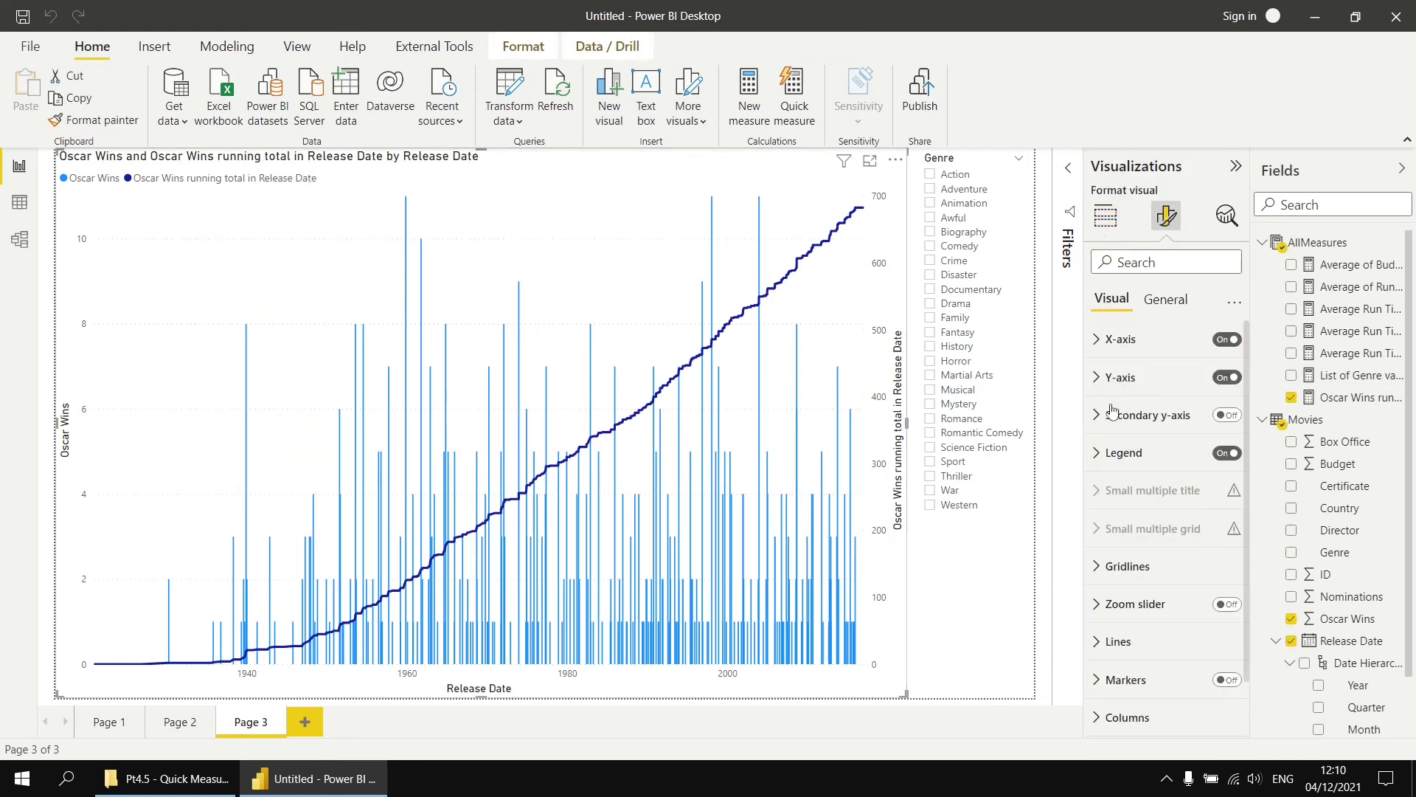
pyautogui.click(1162, 303)
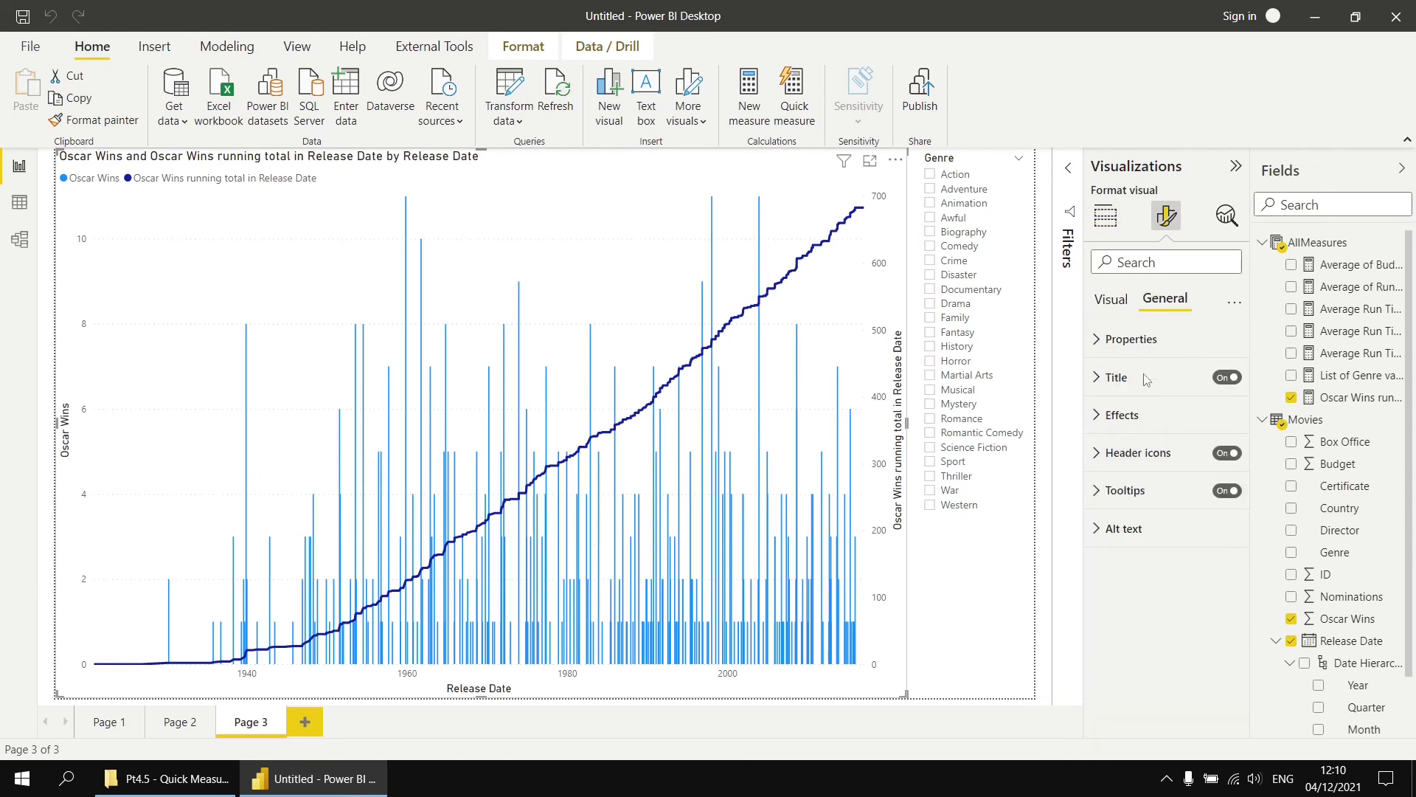
pyautogui.click(1098, 378)
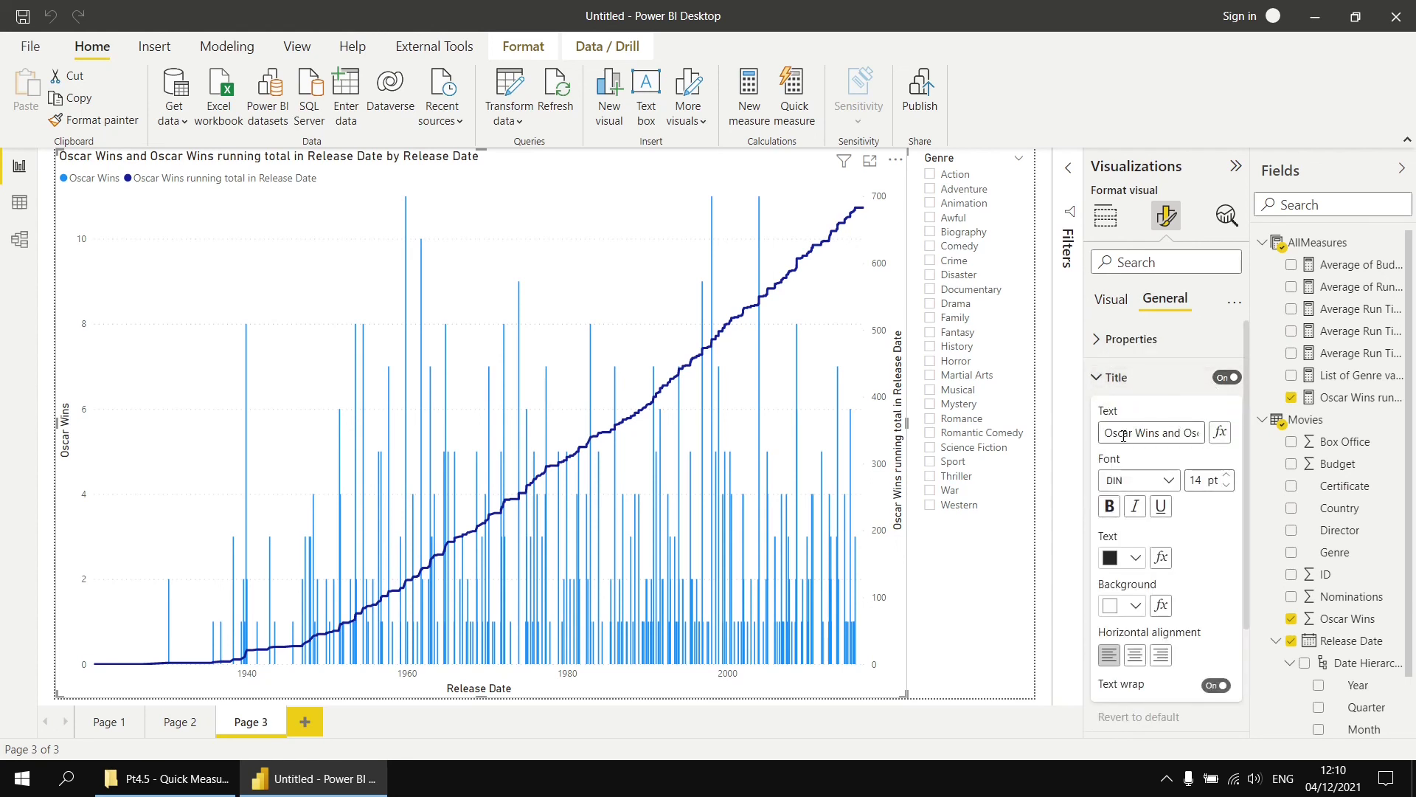
pyautogui.click(1221, 436)
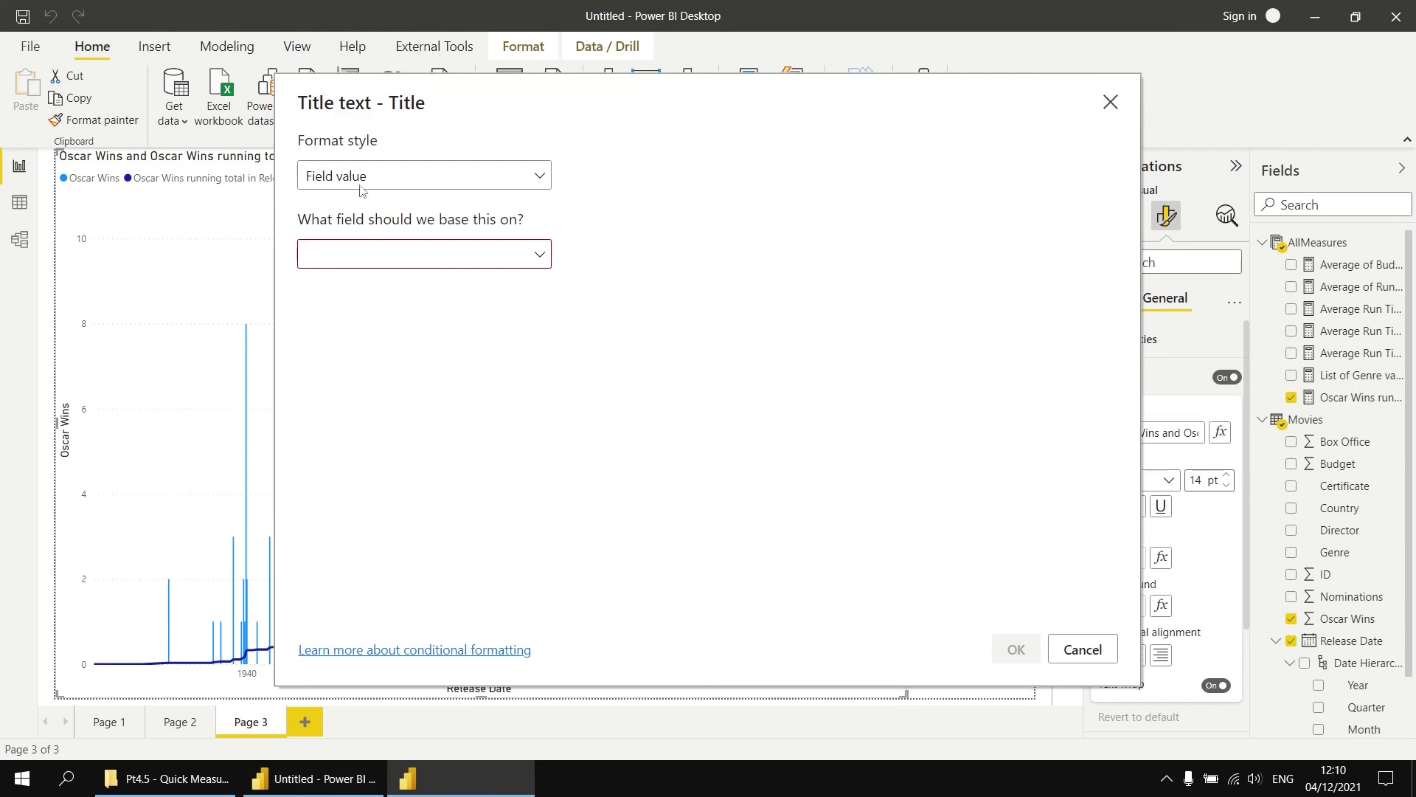
pyautogui.click(542, 256)
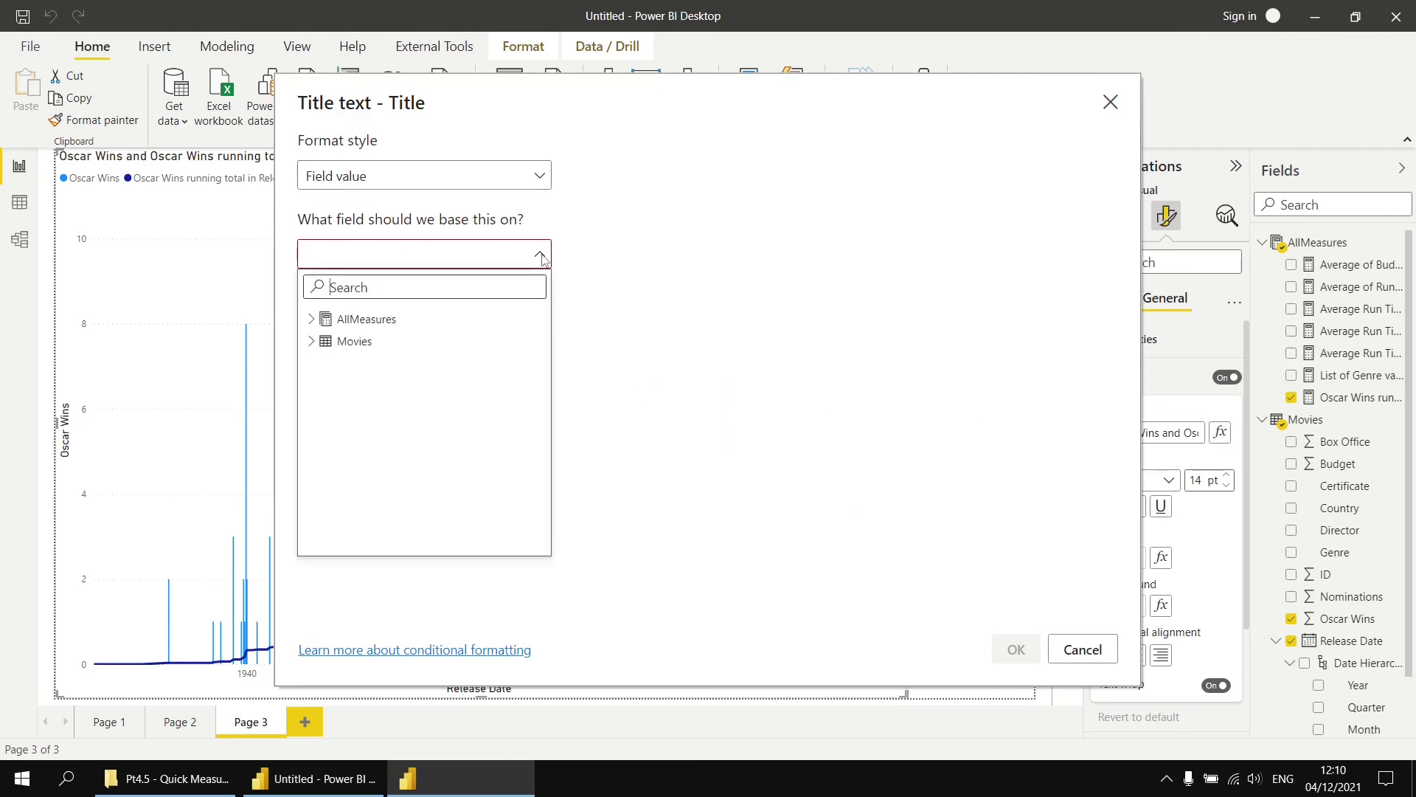
pyautogui.click(311, 319)
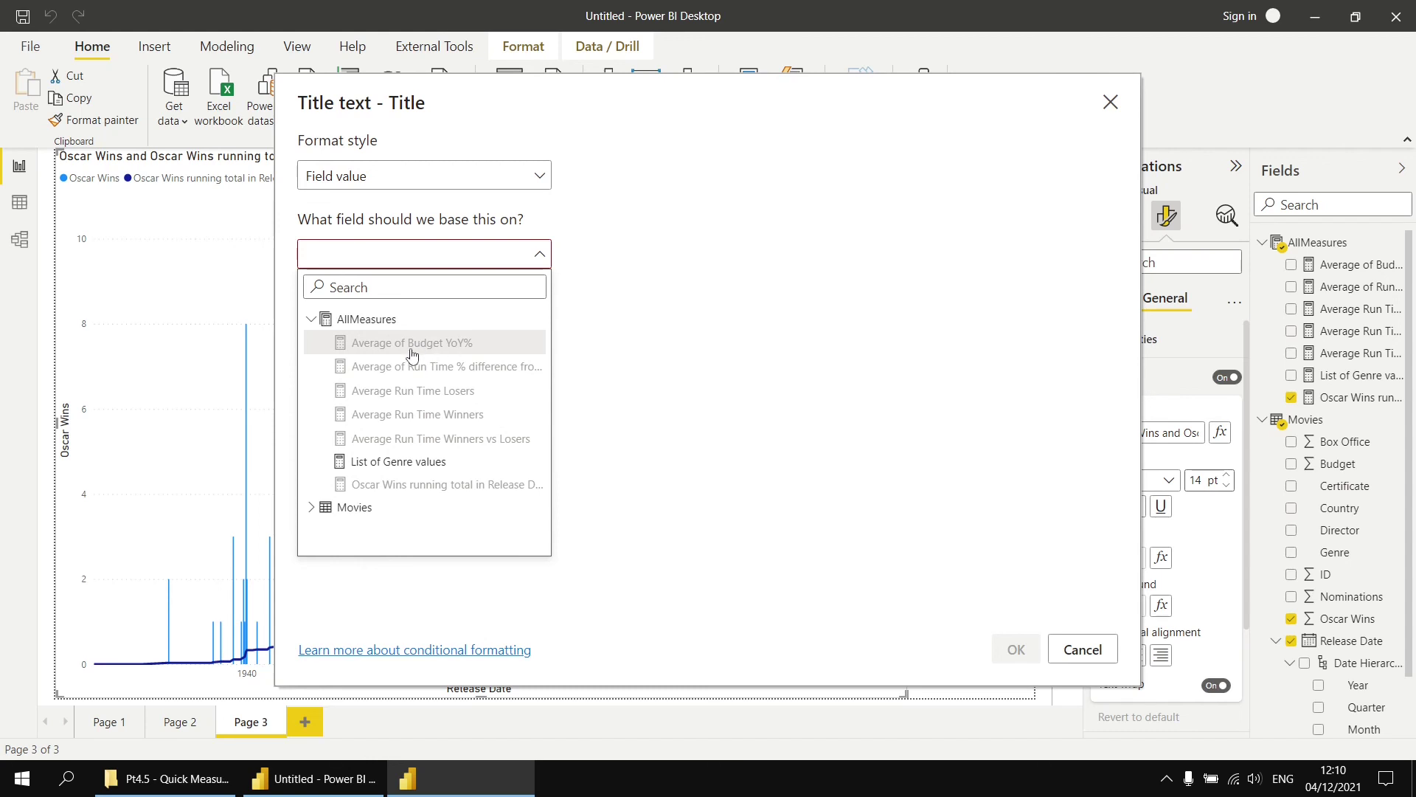
pyautogui.click(374, 463)
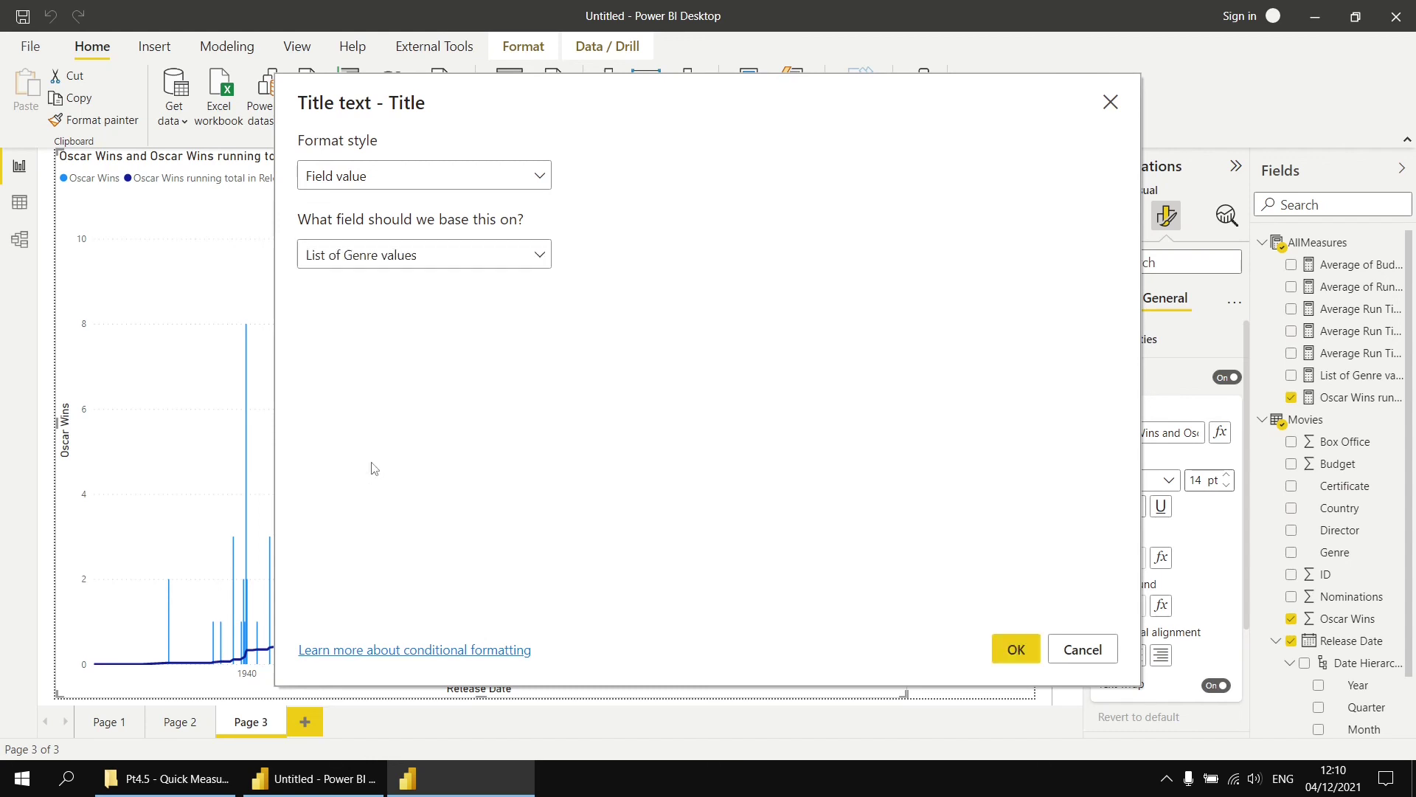
pyautogui.click(1016, 652)
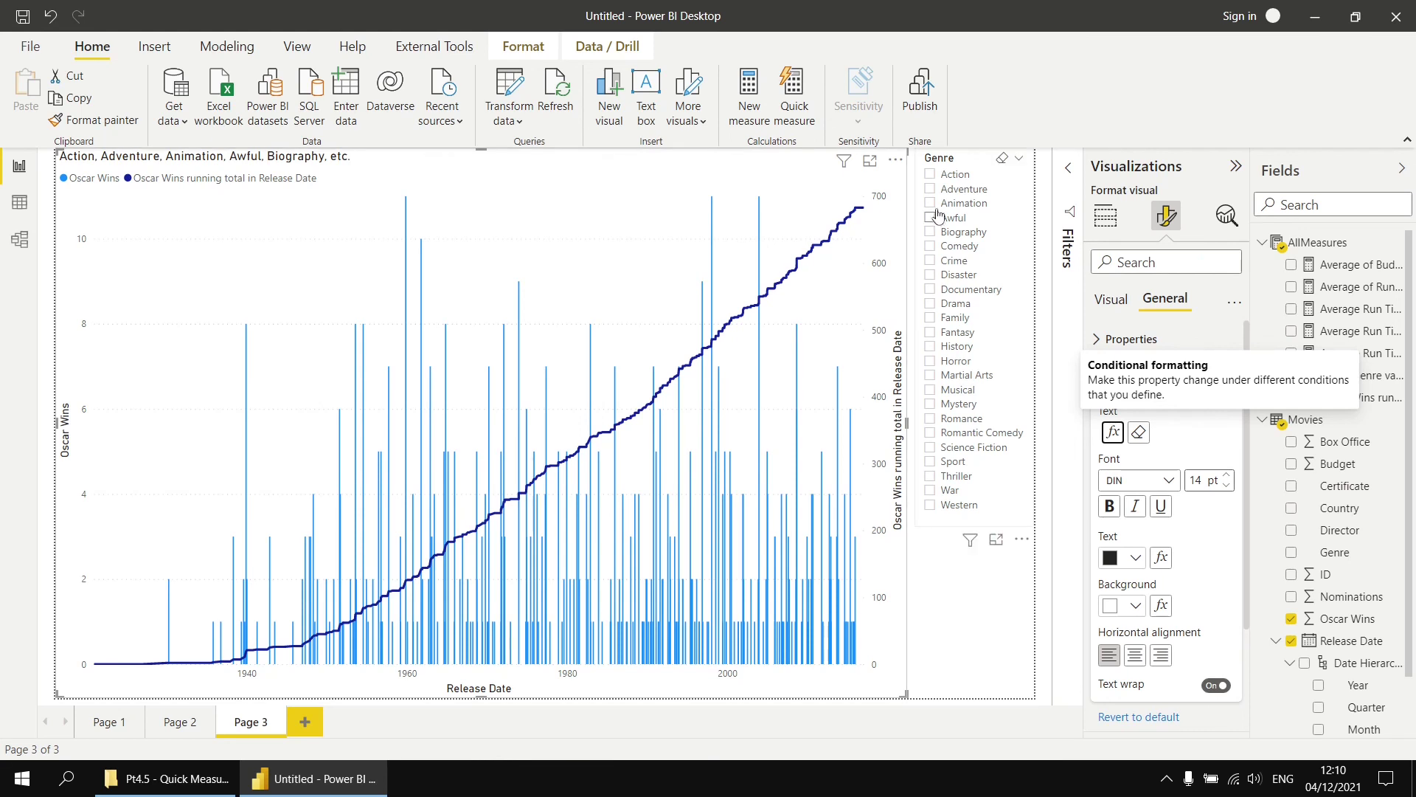
# Filter the chart to Western, Science Fiction, Martial Arts, Fantasy, Documentary and Crime using the Genre slicer, and deselect the slicer visual
pyautogui.click(930, 505)
pyautogui.keyDown('ctrl'); pyautogui.click(930, 447); pyautogui.keyUp('ctrl')
pyautogui.keyDown('ctrl'); pyautogui.click(930, 376); pyautogui.keyUp('ctrl')
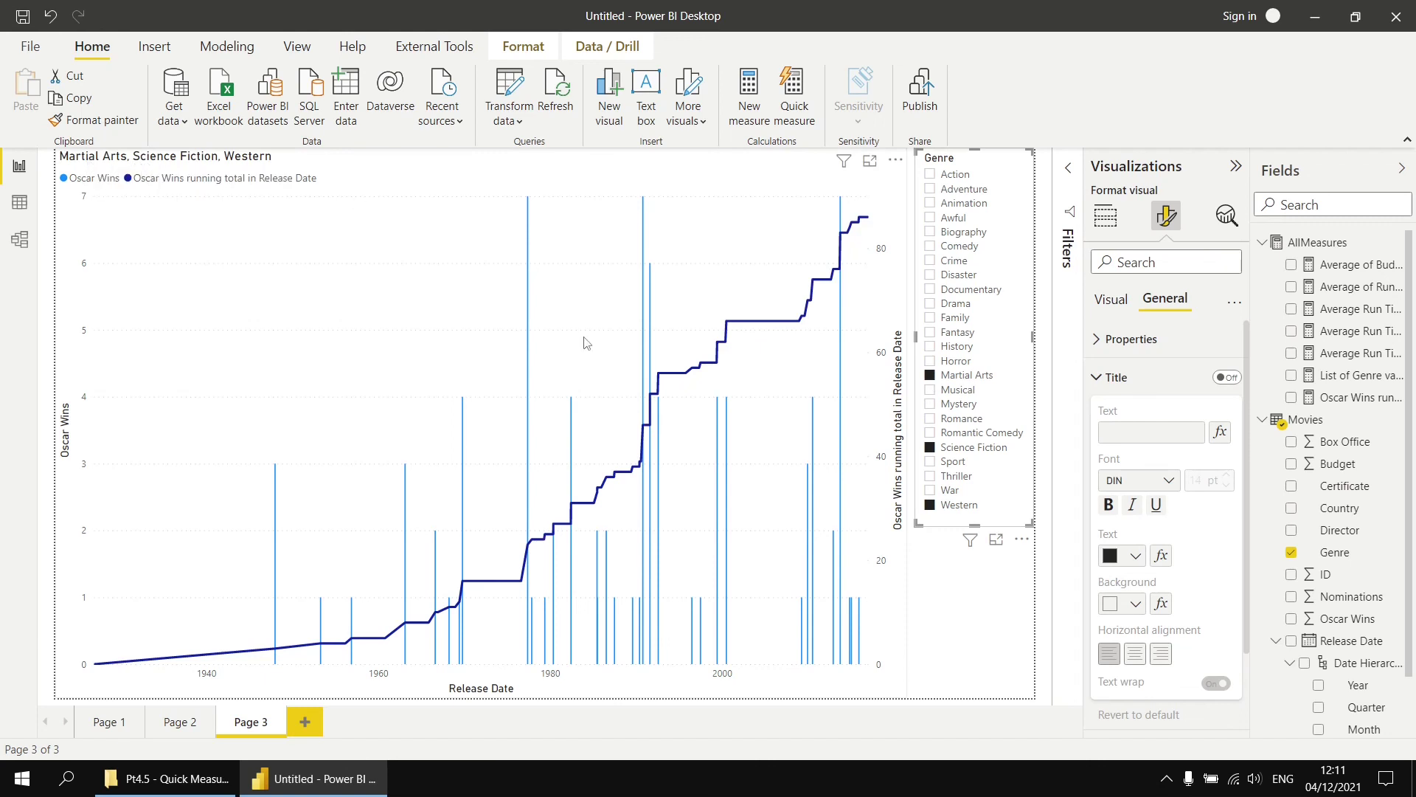
pyautogui.keyDown('ctrl'); pyautogui.click(930, 333); pyautogui.keyUp('ctrl')
pyautogui.keyDown('ctrl'); pyautogui.click(930, 289); pyautogui.keyUp('ctrl')
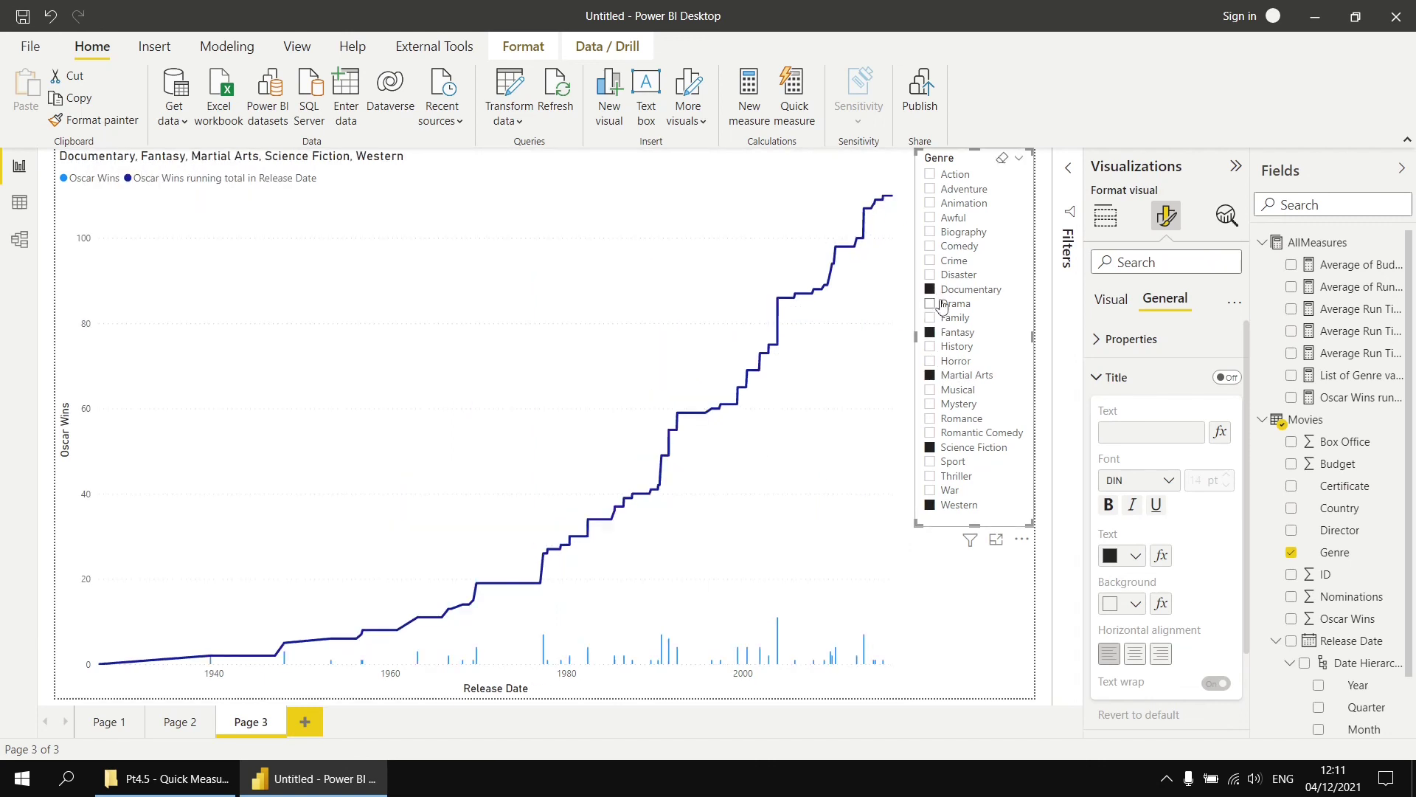
pyautogui.keyDown('ctrl'); pyautogui.click(930, 260); pyautogui.keyUp('ctrl')
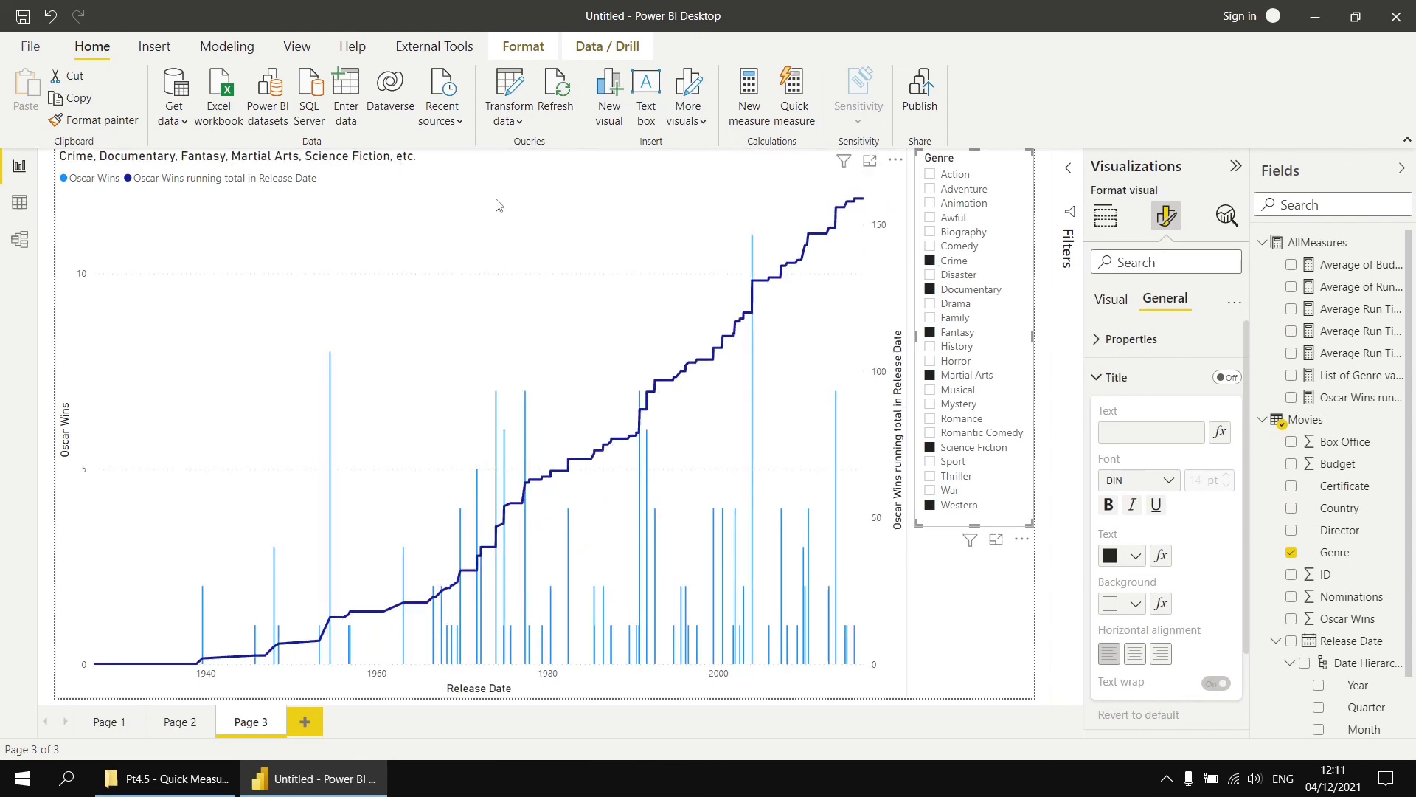
pyautogui.click(951, 628)
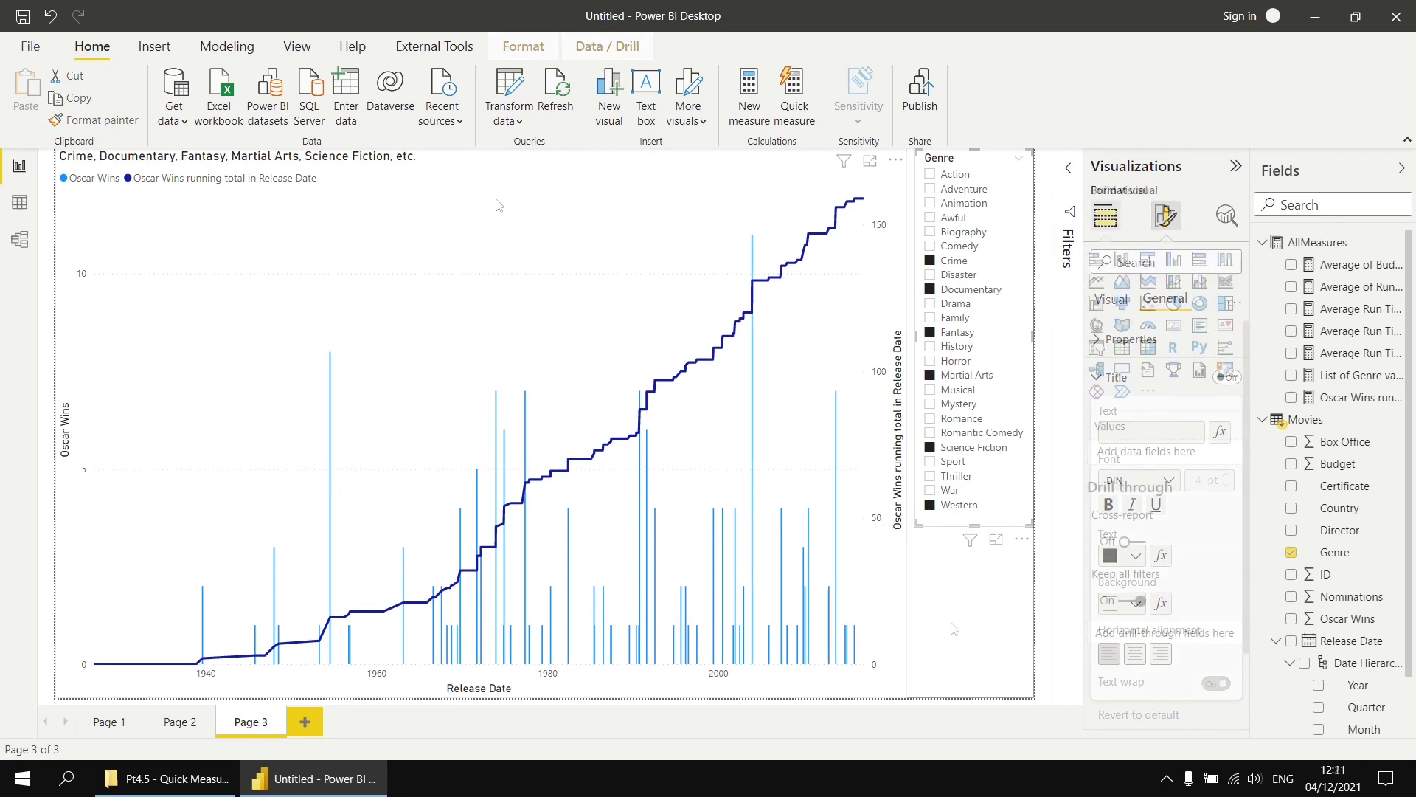